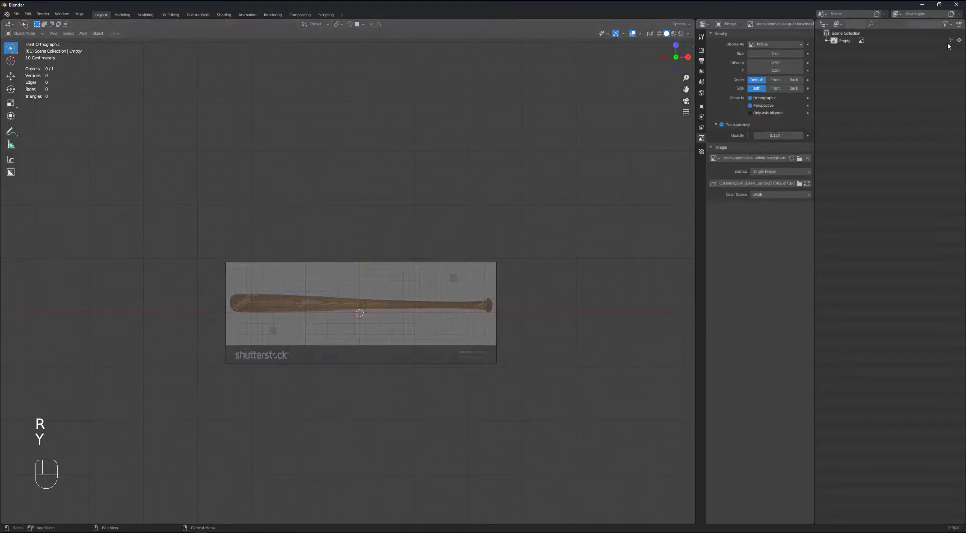
Step: Rotate the bat reference image 90° about the Y axis so the bat stands upright
{"action": "left_click", "coordinate": [416, 277]}
{"action": "type", "text": "r"}
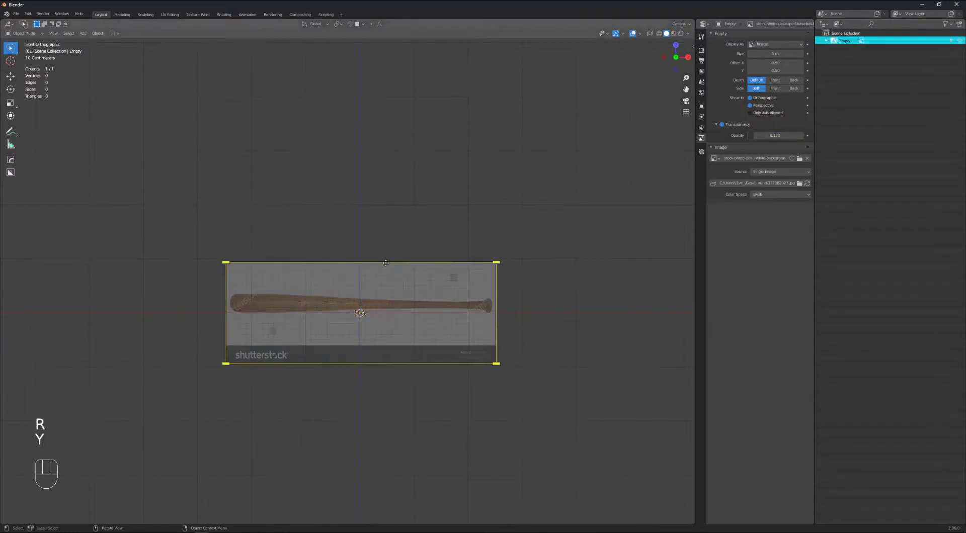
{"action": "type", "text": "y90"}
{"action": "key", "text": "Return"}
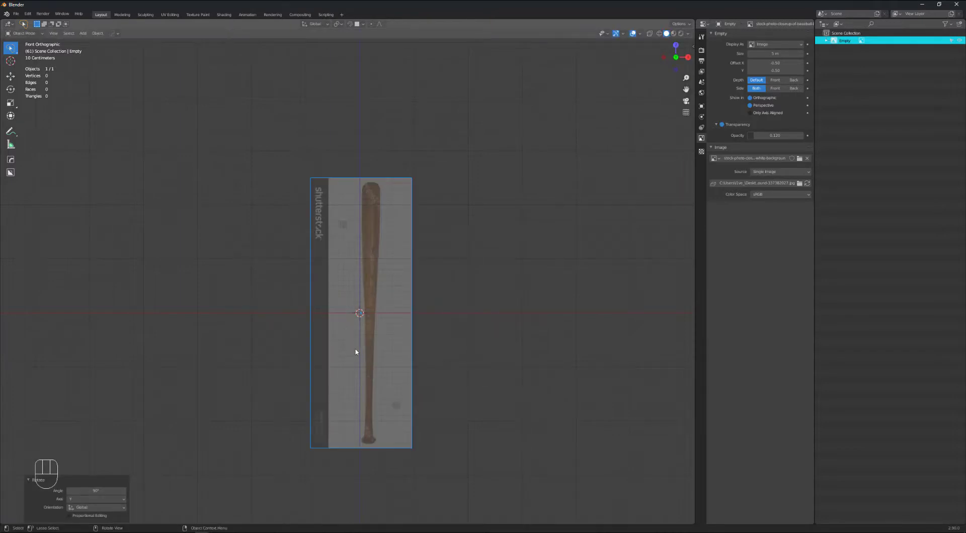
Step: Move the reference image so the bat's knob rests at the world origin, and make the image unselectable
{"action": "key", "text": "g"}
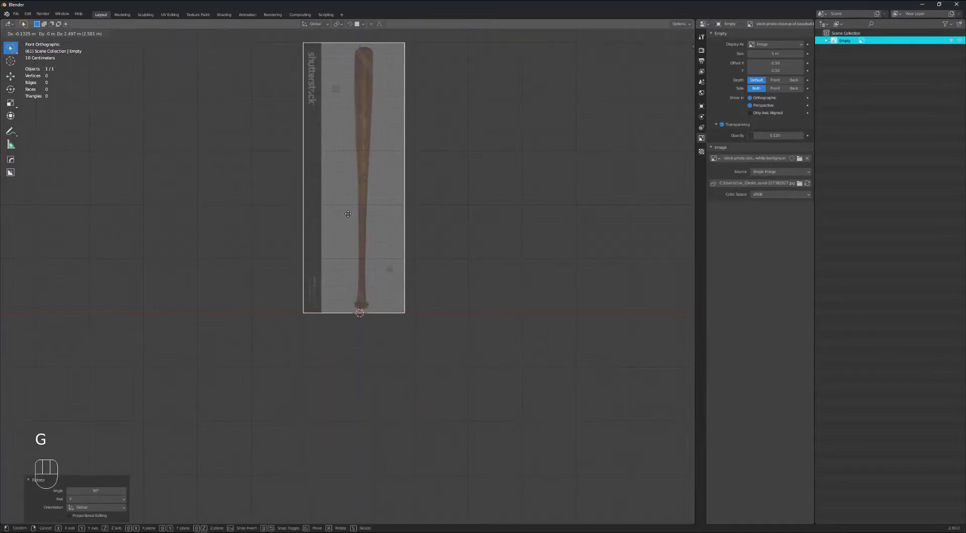
{"action": "left_click", "coordinate": [349, 215]}
{"action": "middle_click_drag", "start_coordinate": [467, 224], "coordinate": [466, 260], "text": "shift"}
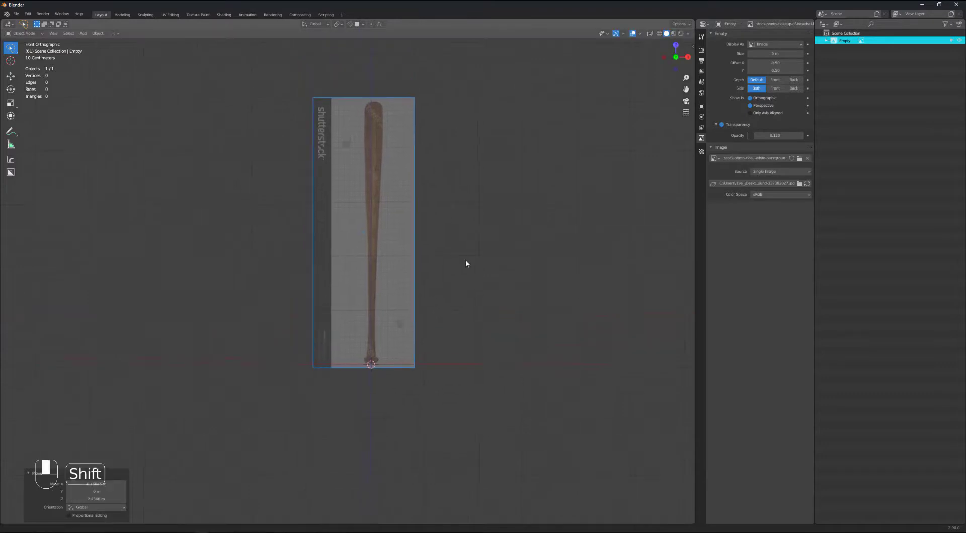
{"action": "left_click", "coordinate": [443, 278]}
{"action": "left_click", "coordinate": [388, 264]}
{"action": "left_click", "coordinate": [951, 40]}
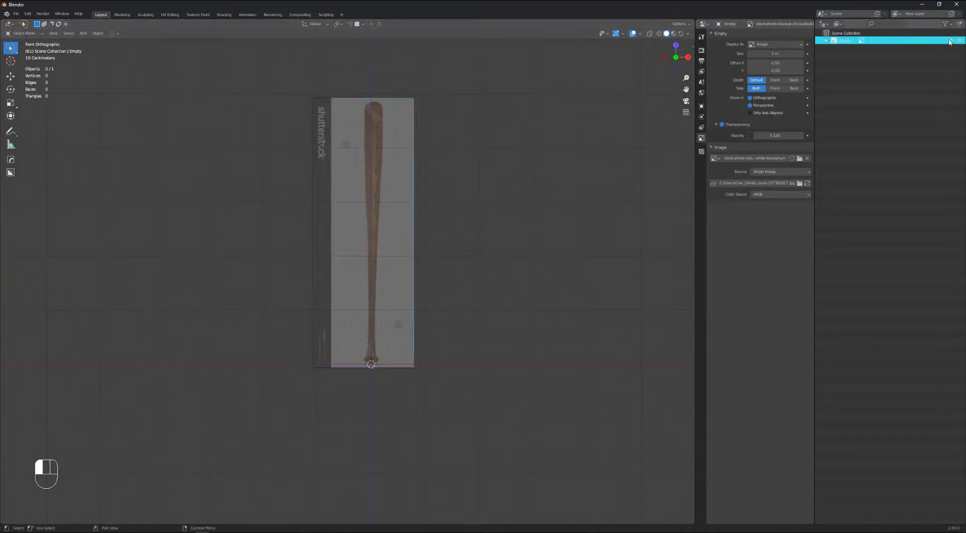
Step: Add a mesh plane at the origin and rotate it 90° so it stands upright facing the front view
{"action": "scroll", "coordinate": [385, 255], "scroll_direction": "up", "scroll_amount": 3}
{"action": "key", "text": "shift+a"}
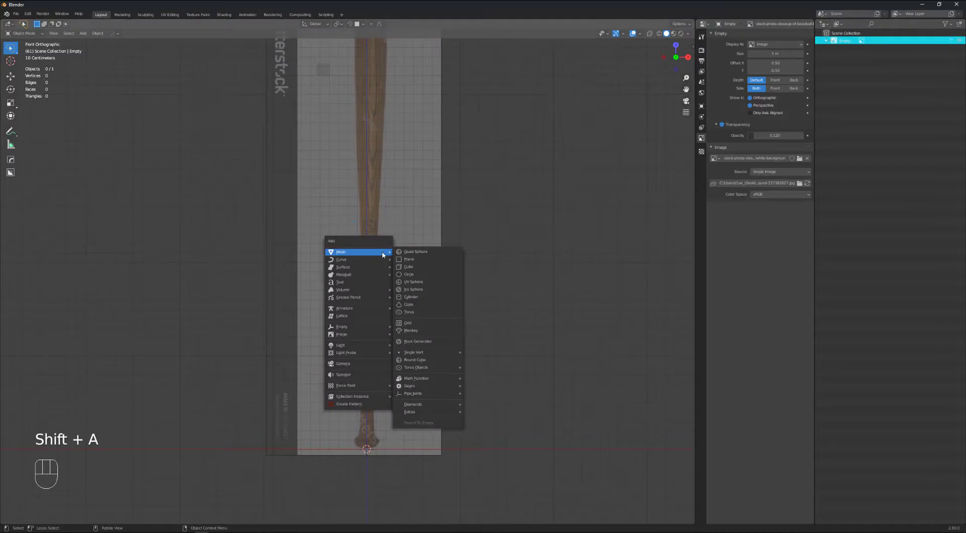
{"action": "left_click", "coordinate": [409, 259]}
{"action": "type", "text": "ry90"}
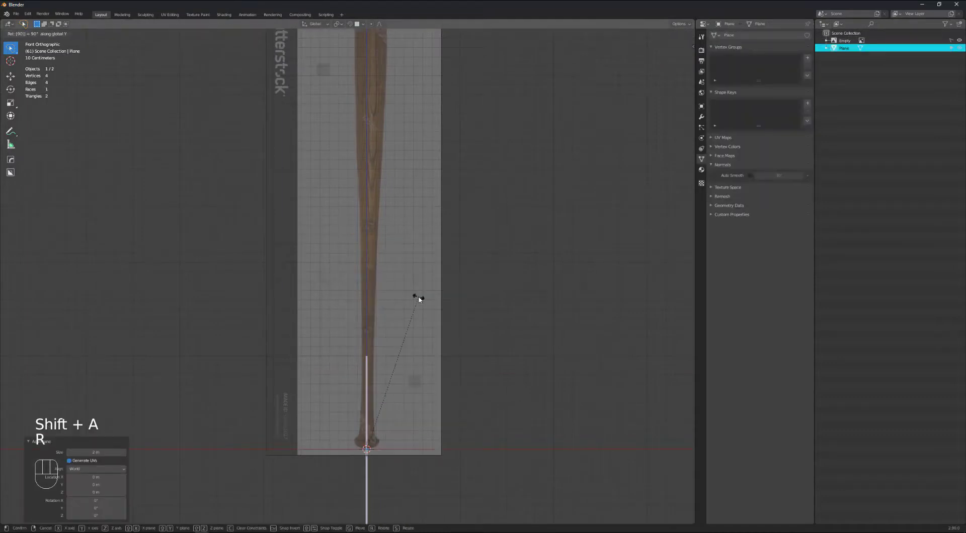
{"action": "left_click", "coordinate": [420, 299]}
Step: In edit mode, delete three of the plane's corner vertices, keeping only the upper-left one
{"action": "key", "text": "Tab"}
{"action": "middle_click_drag", "start_coordinate": [369, 374], "coordinate": [370, 212], "text": "shift"}
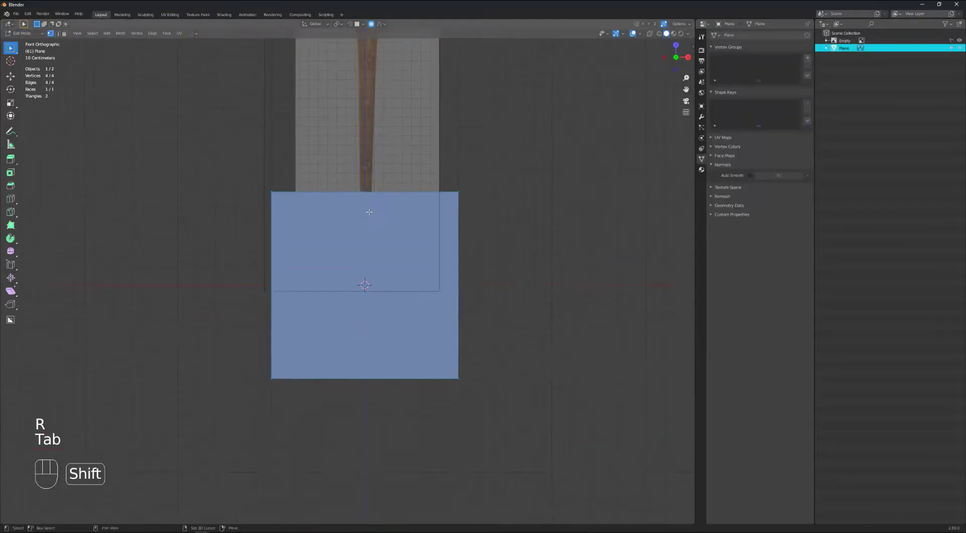
{"action": "left_click", "coordinate": [552, 339]}
{"action": "left_click_drag", "start_coordinate": [518, 385], "coordinate": [410, 138], "text": "shift"}
{"action": "left_click_drag", "start_coordinate": [207, 416], "coordinate": [324, 358], "text": "shift"}
{"action": "key", "text": "x"}
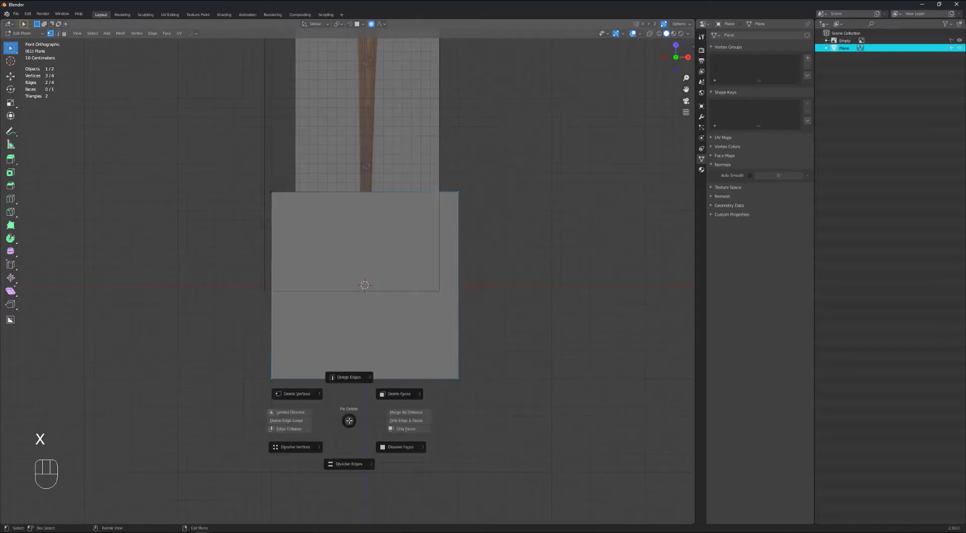
{"action": "left_click", "coordinate": [297, 394]}
Step: Turn off proportional editing and move the remaining vertex to the bottom centre of the bat's knob
{"action": "left_click_drag", "start_coordinate": [255, 176], "coordinate": [313, 222]}
{"action": "key", "text": "g"}
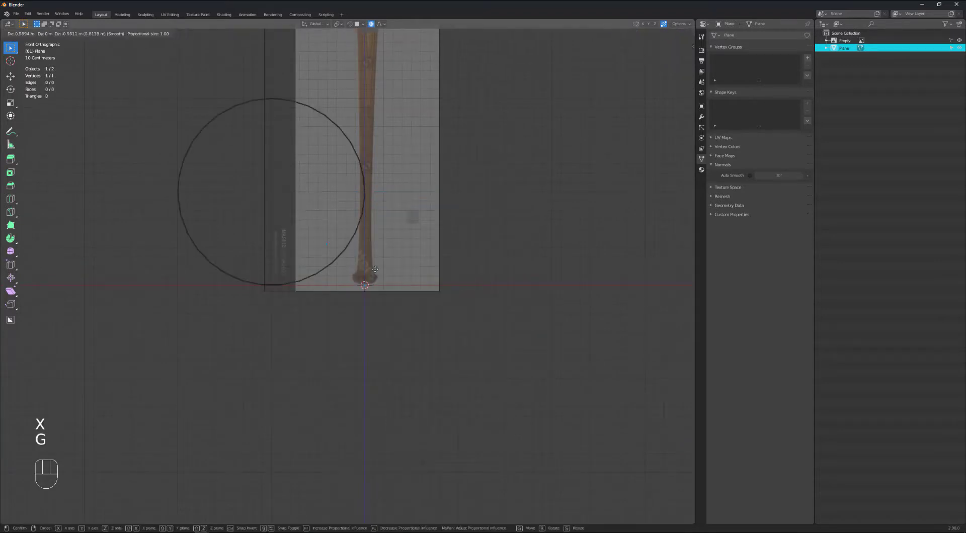
{"action": "right_click", "coordinate": [330, 184]}
{"action": "left_click", "coordinate": [372, 24]}
{"action": "key", "text": "g"}
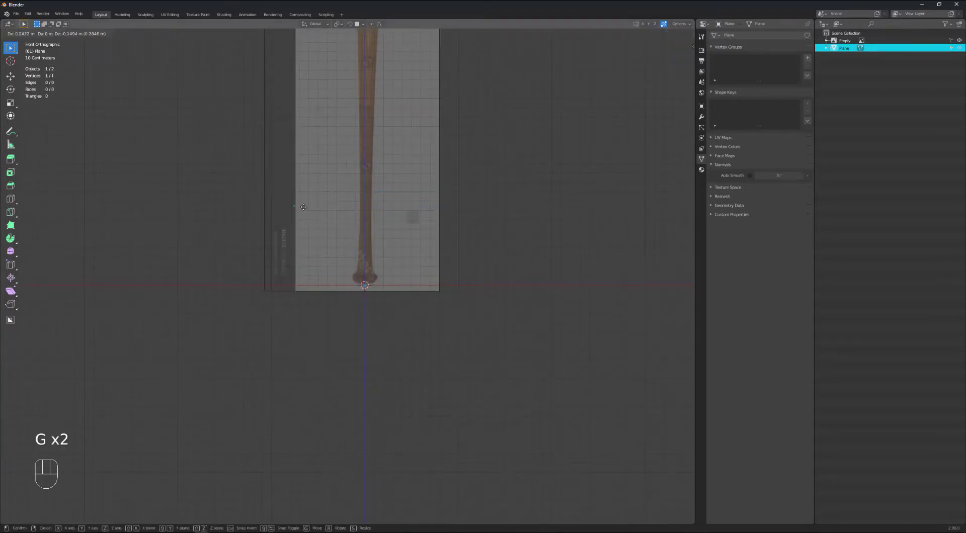
{"action": "left_click", "coordinate": [359, 276]}
{"action": "scroll", "coordinate": [363, 282], "scroll_direction": "up", "scroll_amount": 7}
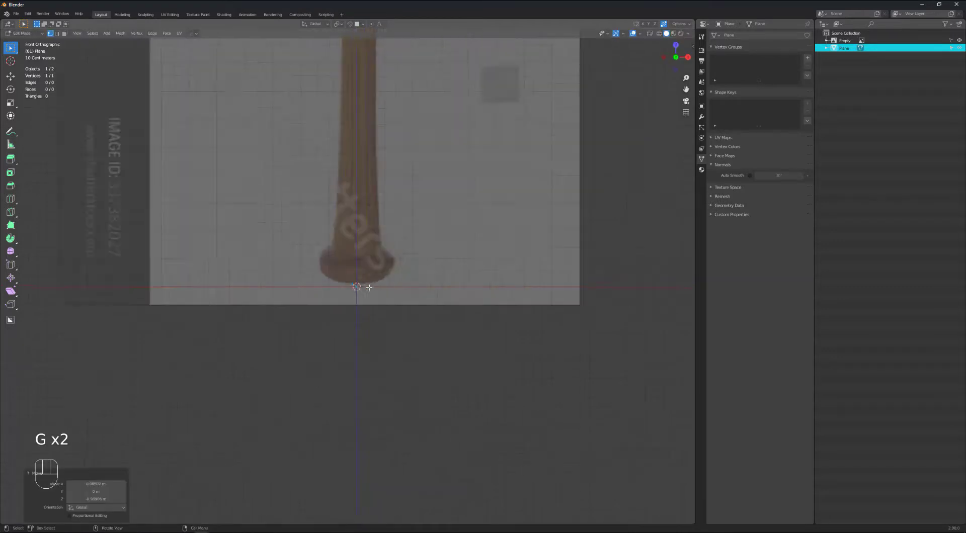
{"action": "key", "text": "g"}
{"action": "left_click", "coordinate": [399, 327]}
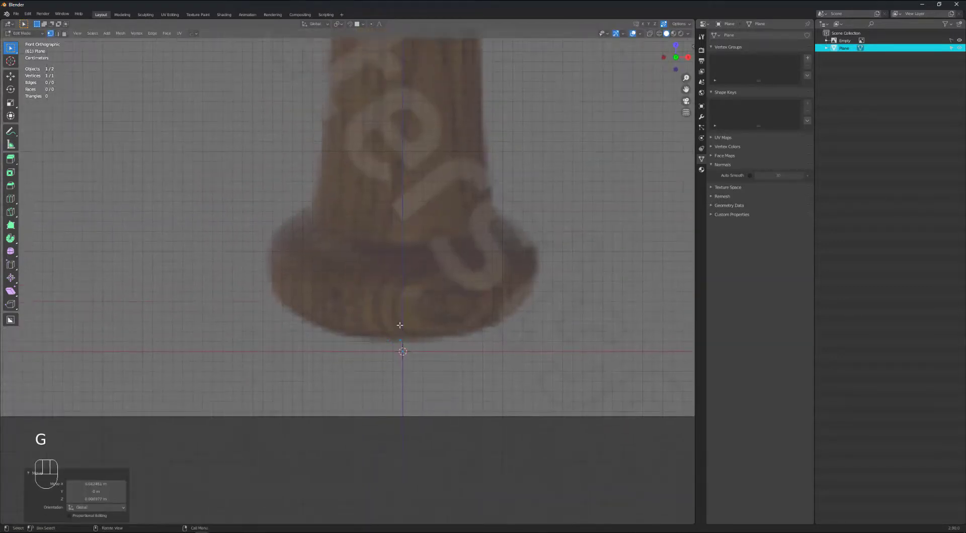
Step: Extrude vertices from the bottom centre along the knob's lower left outline up to its widest part
{"action": "key", "text": "e"}
{"action": "left_click", "coordinate": [367, 325]}
{"action": "key", "text": "e"}
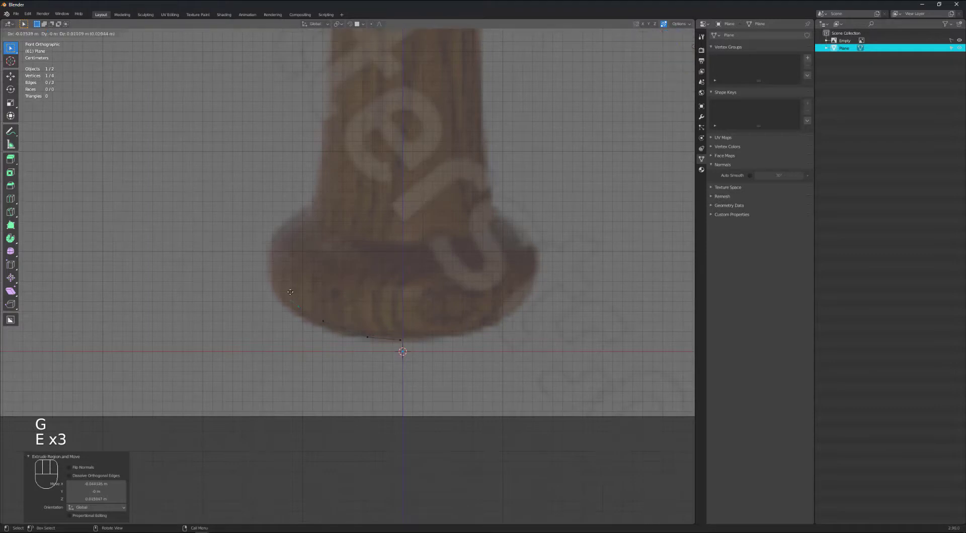
{"action": "left_click", "coordinate": [282, 285]}
{"action": "key", "text": "e"}
{"action": "left_click", "coordinate": [271, 263]}
{"action": "key", "text": "e"}
{"action": "left_click", "coordinate": [268, 218]}
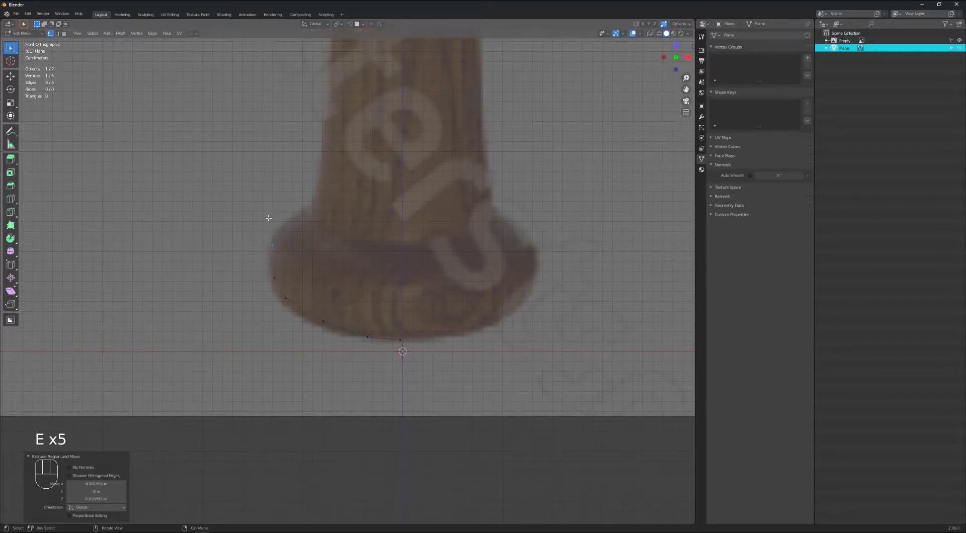
Step: Continue extruding vertices over the knob's upper left curve and onto the start of the handle
{"action": "key", "text": "e"}
{"action": "left_click", "coordinate": [277, 199]}
{"action": "key", "text": "e"}
{"action": "left_click", "coordinate": [300, 180]}
{"action": "key", "text": "e"}
{"action": "left_click", "coordinate": [330, 154]}
{"action": "key", "text": "e"}
{"action": "left_click", "coordinate": [338, 78]}
Step: Extrude widely spaced vertices up the left edge of the bat's handle
{"action": "scroll", "coordinate": [338, 79], "scroll_direction": "down", "scroll_amount": 9}
{"action": "middle_click_drag", "start_coordinate": [338, 79], "coordinate": [327, 363], "text": "shift"}
{"action": "key", "text": "e"}
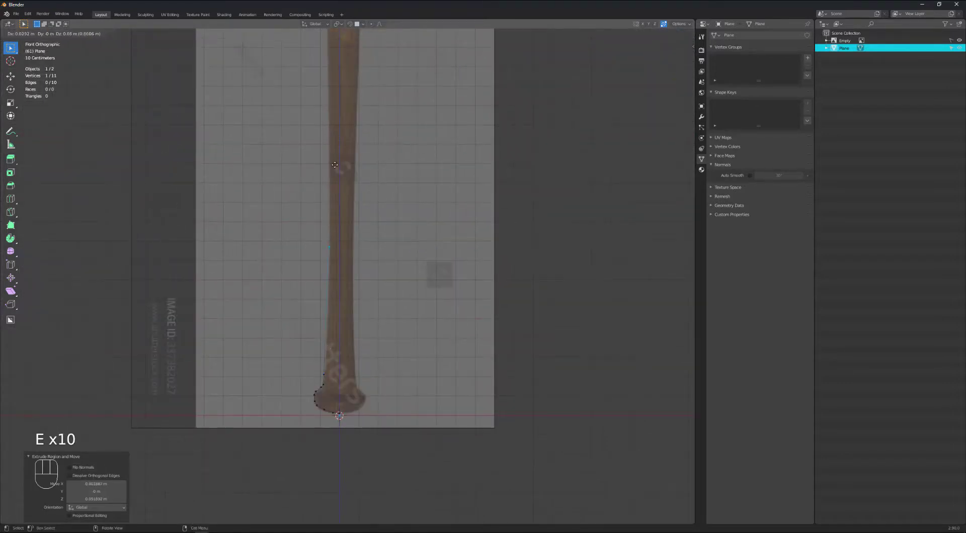
{"action": "left_click", "coordinate": [334, 192]}
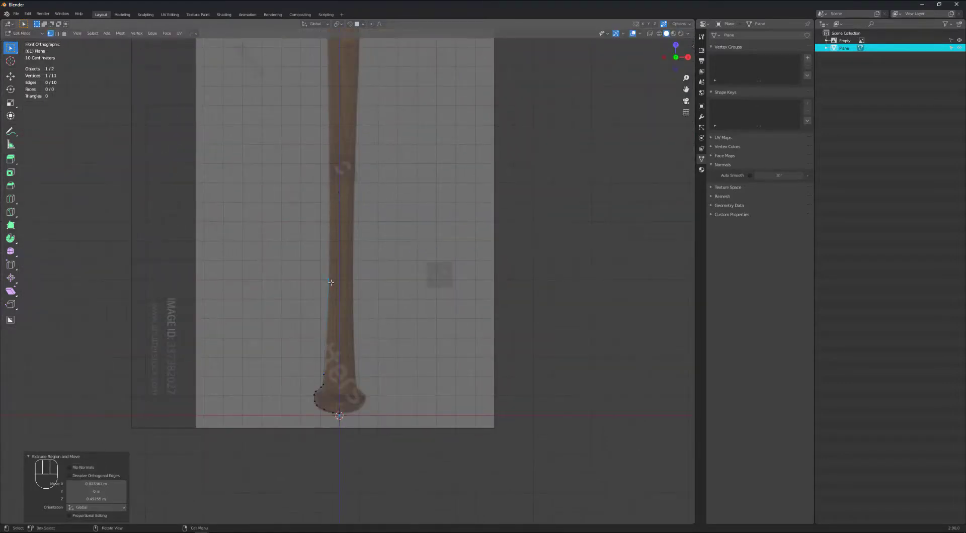
{"action": "key", "text": "e"}
{"action": "left_click", "coordinate": [330, 200]}
{"action": "key", "text": "e"}
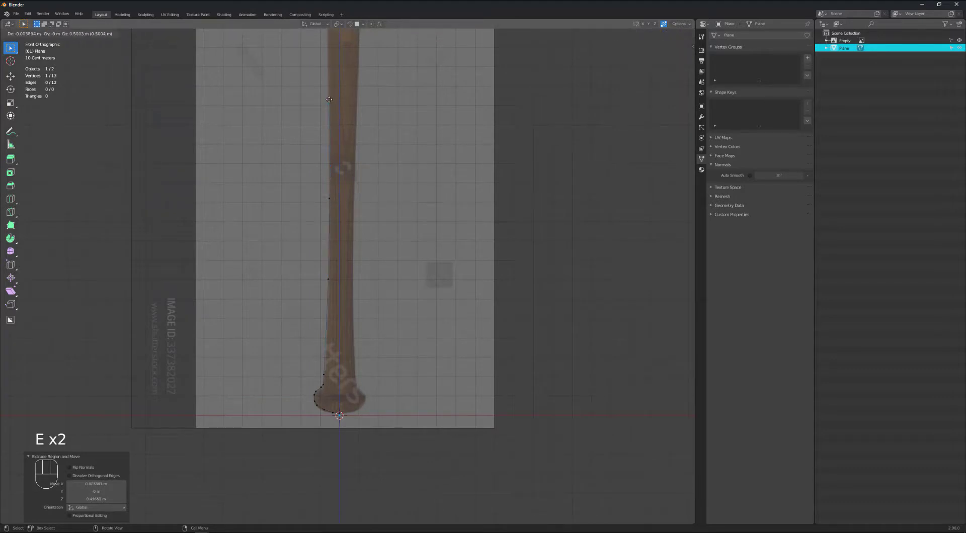
{"action": "left_click", "coordinate": [328, 103]}
{"action": "key", "text": "e"}
{"action": "left_click", "coordinate": [328, 42]}
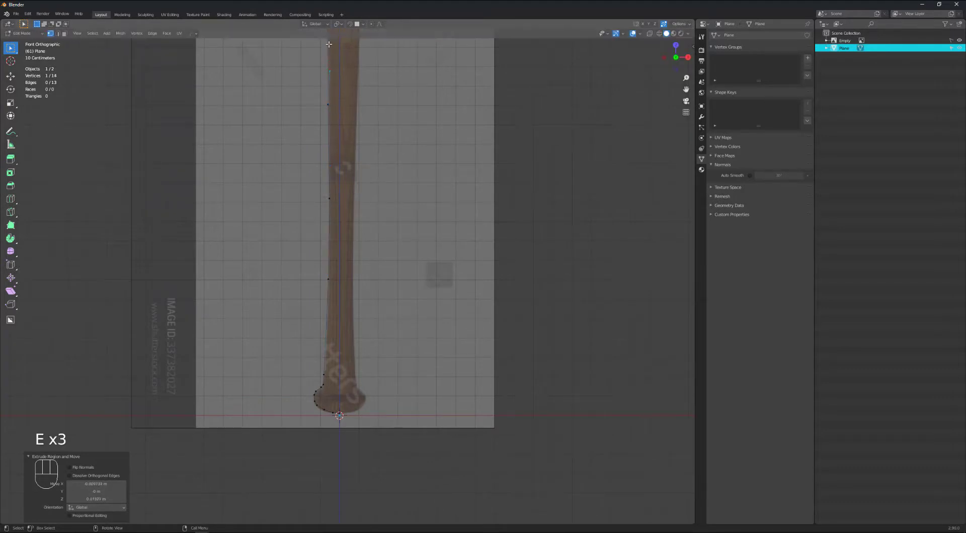
Step: Move the last handle vertex higher and extrude further vertices up the left edge as the bat widens into the barrel
{"action": "middle_click_drag", "start_coordinate": [329, 43], "coordinate": [353, 327], "text": "shift"}
{"action": "key", "text": "g"}
{"action": "left_click", "coordinate": [332, 187]}
{"action": "key", "text": "e"}
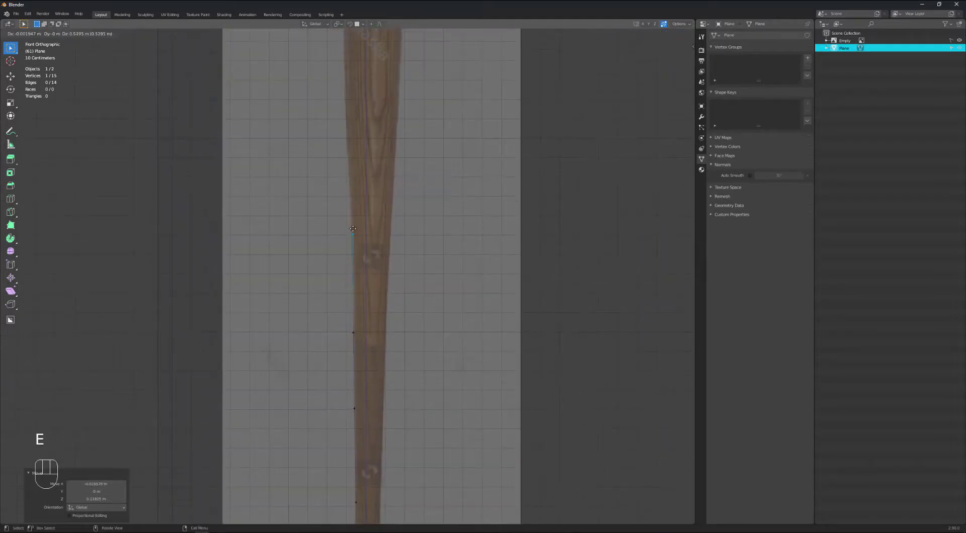
{"action": "left_click", "coordinate": [353, 229]}
{"action": "key", "text": "e"}
{"action": "left_click", "coordinate": [347, 136]}
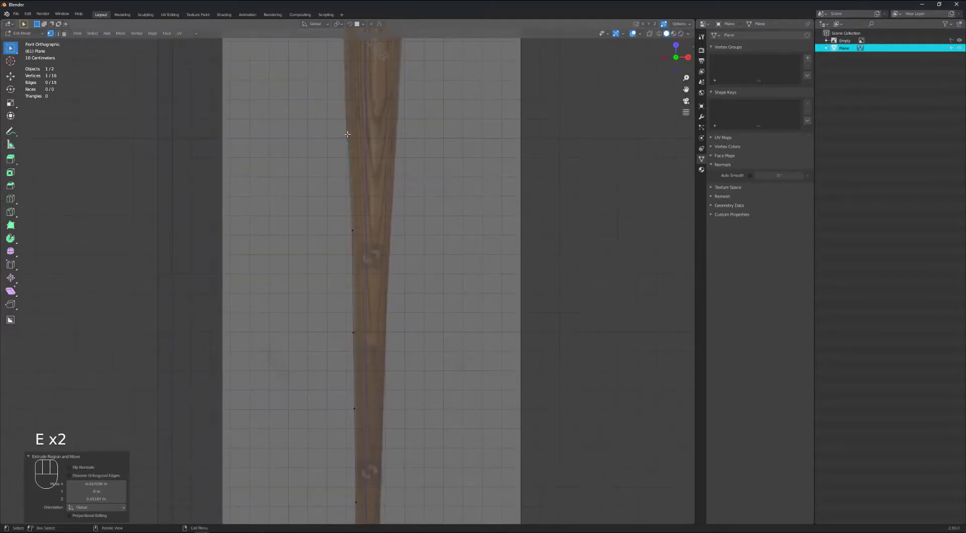
{"action": "middle_click_drag", "start_coordinate": [347, 136], "coordinate": [355, 228], "text": "shift"}
{"action": "key", "text": "e"}
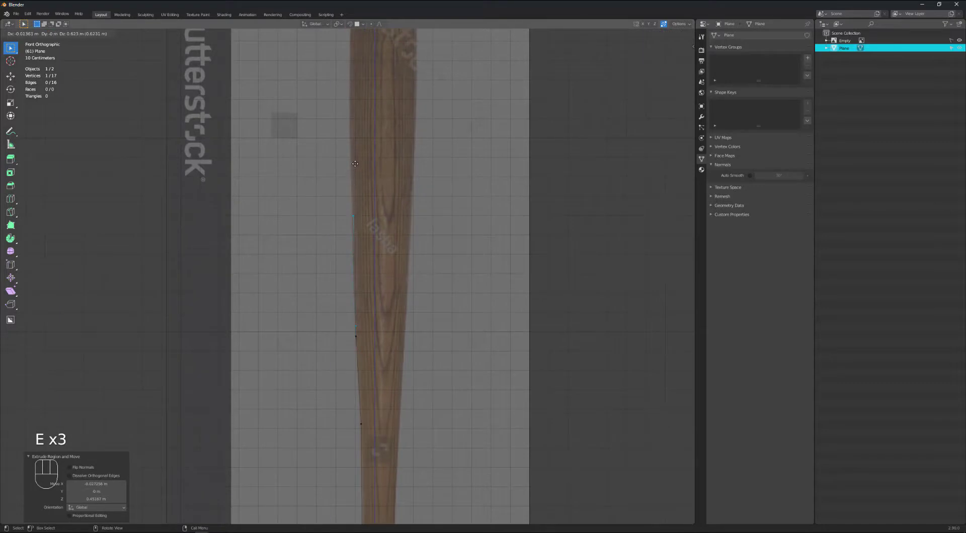
{"action": "left_click", "coordinate": [355, 163]}
{"action": "key", "text": "e"}
{"action": "left_click", "coordinate": [350, 51]}
Step: Extrude vertices up the barrel's remaining left edge and around its rounded tip to the vertical centre line
{"action": "middle_click_drag", "start_coordinate": [350, 50], "coordinate": [382, 251], "text": "shift"}
{"action": "key", "text": "e"}
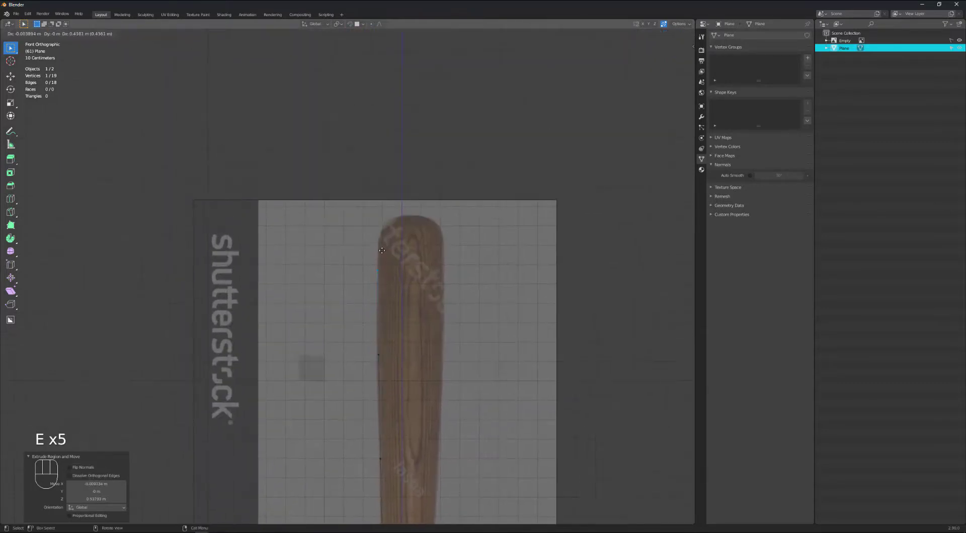
{"action": "left_click", "coordinate": [382, 241]}
{"action": "key", "text": "e"}
{"action": "left_click", "coordinate": [391, 214]}
{"action": "key", "text": "e"}
{"action": "left_click", "coordinate": [402, 198]}
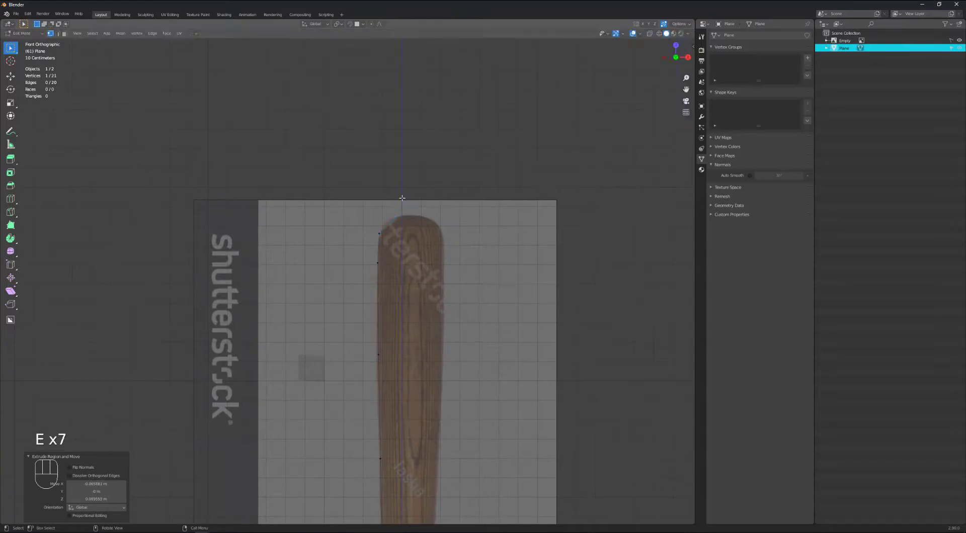
{"action": "key", "text": "e"}
{"action": "left_click", "coordinate": [408, 192]}
Step: Reposition the last two vertices of the profile to fit the curve of the bat's rounded tip
{"action": "left_click", "coordinate": [396, 216]}
{"action": "key", "text": "g"}
{"action": "left_click", "coordinate": [397, 220]}
{"action": "left_click", "coordinate": [412, 217]}
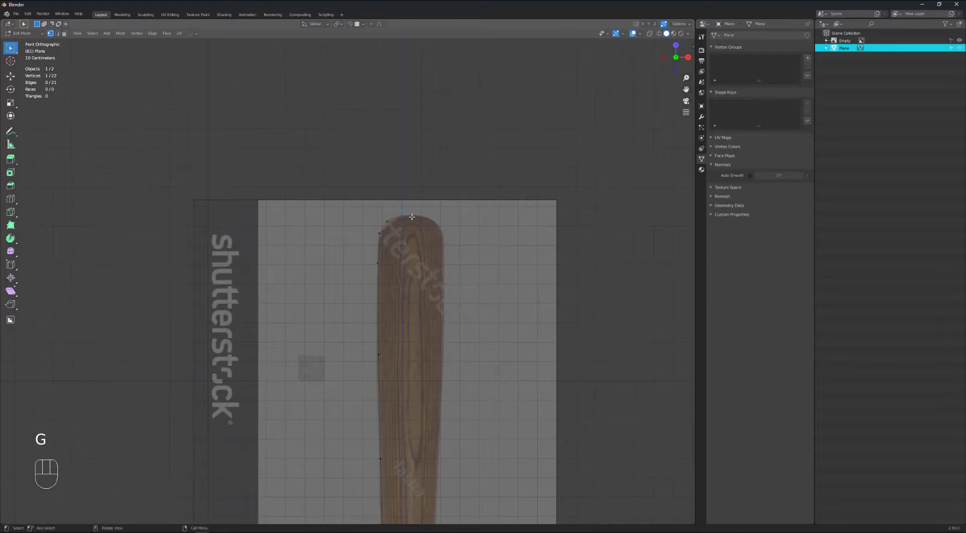
{"action": "key", "text": "g"}
{"action": "left_click", "coordinate": [411, 221]}
Step: Return to object mode and add a Screw modifier to the traced bat profile
{"action": "scroll", "coordinate": [409, 273], "scroll_direction": "down", "scroll_amount": 6}
{"action": "middle_click_drag", "start_coordinate": [388, 306], "coordinate": [358, 149], "text": "shift"}
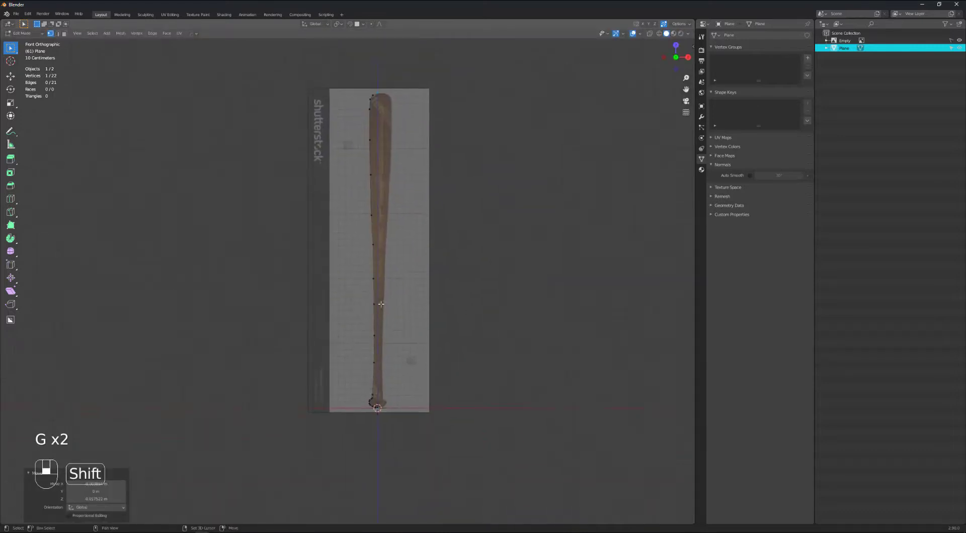
{"action": "scroll", "coordinate": [368, 398], "scroll_direction": "up", "scroll_amount": 7}
{"action": "scroll", "coordinate": [378, 272], "scroll_direction": "down", "scroll_amount": 5}
{"action": "middle_click_drag", "start_coordinate": [371, 193], "coordinate": [346, 396], "text": "shift"}
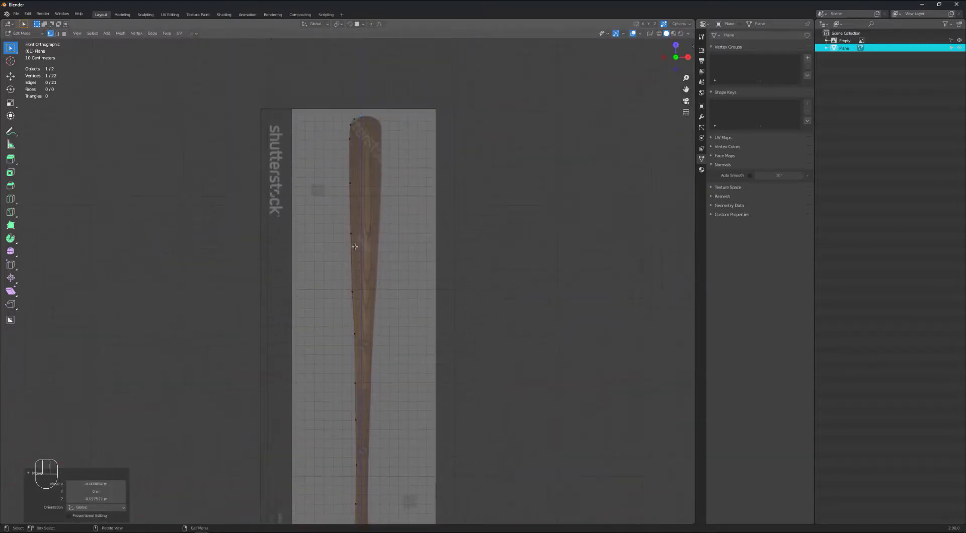
{"action": "key", "text": "Tab"}
{"action": "left_click", "coordinate": [358, 184]}
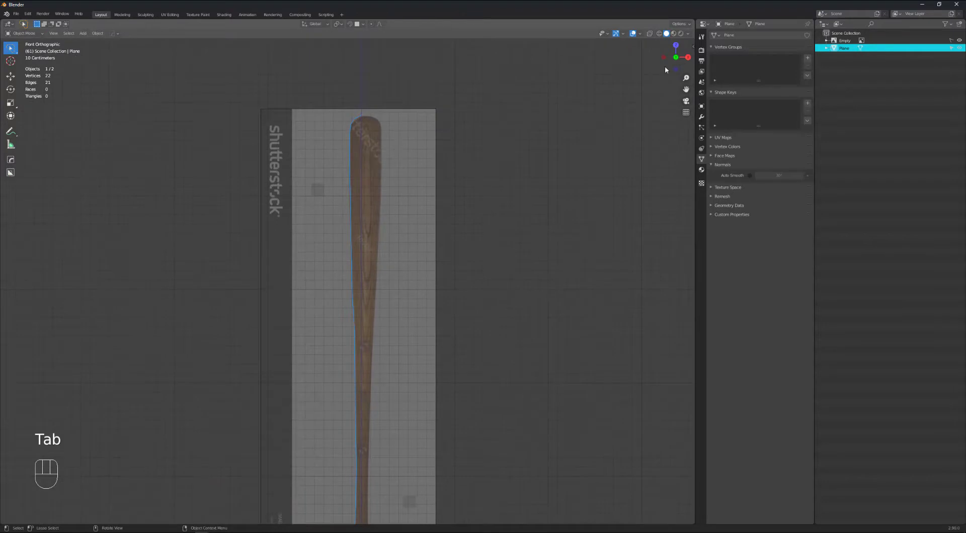
{"action": "left_click", "coordinate": [702, 117]}
{"action": "left_click", "coordinate": [808, 53]}
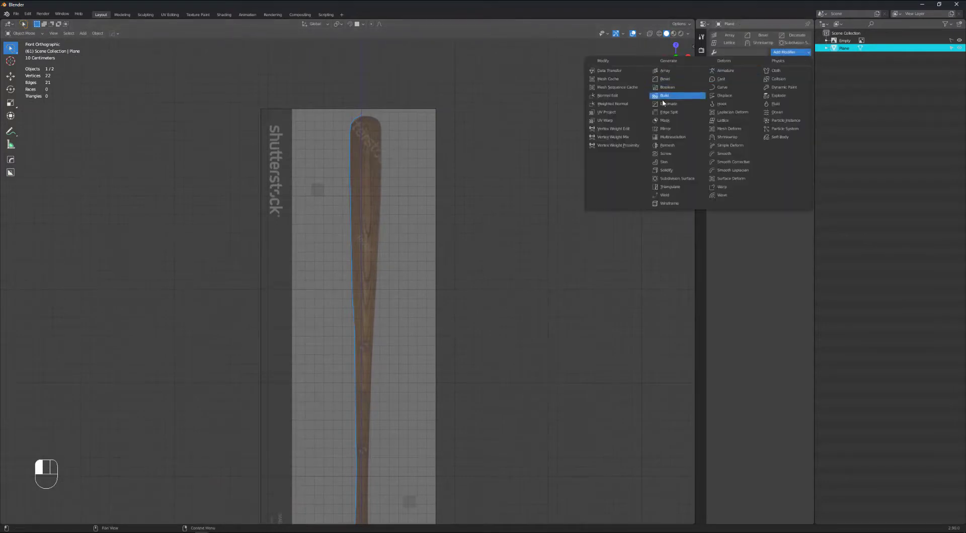
{"action": "left_click", "coordinate": [679, 153]}
Step: Set the Screw modifier's axis to Y so the profile revolves around the bat's length
{"action": "scroll", "coordinate": [545, 189], "scroll_direction": "down", "scroll_amount": 8}
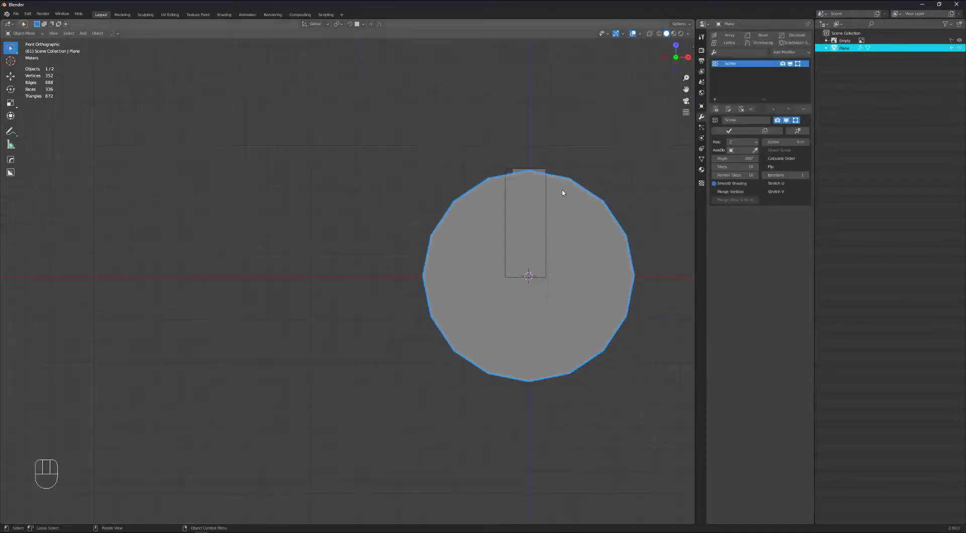
{"action": "scroll", "coordinate": [560, 194], "scroll_direction": "up", "scroll_amount": 3}
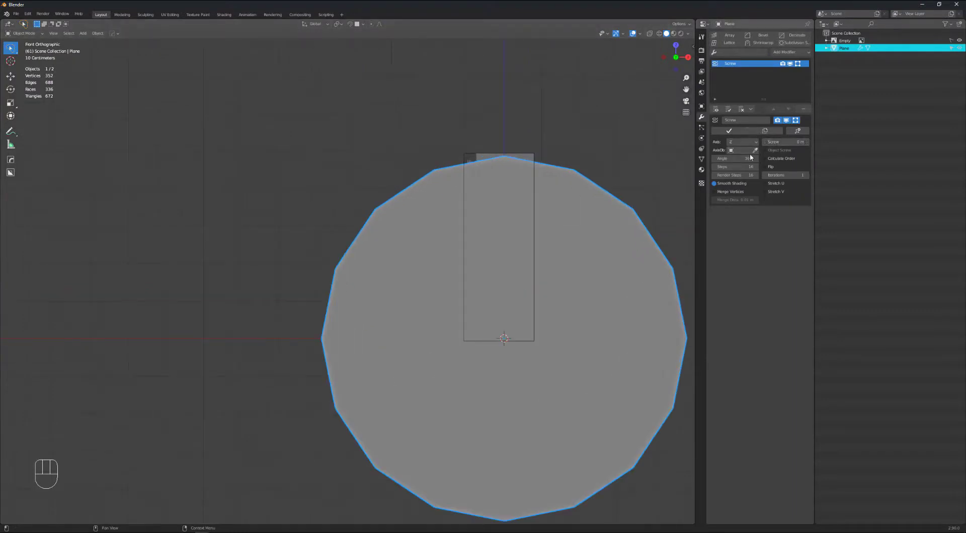
{"action": "left_click", "coordinate": [742, 142]}
{"action": "left_click", "coordinate": [744, 153]}
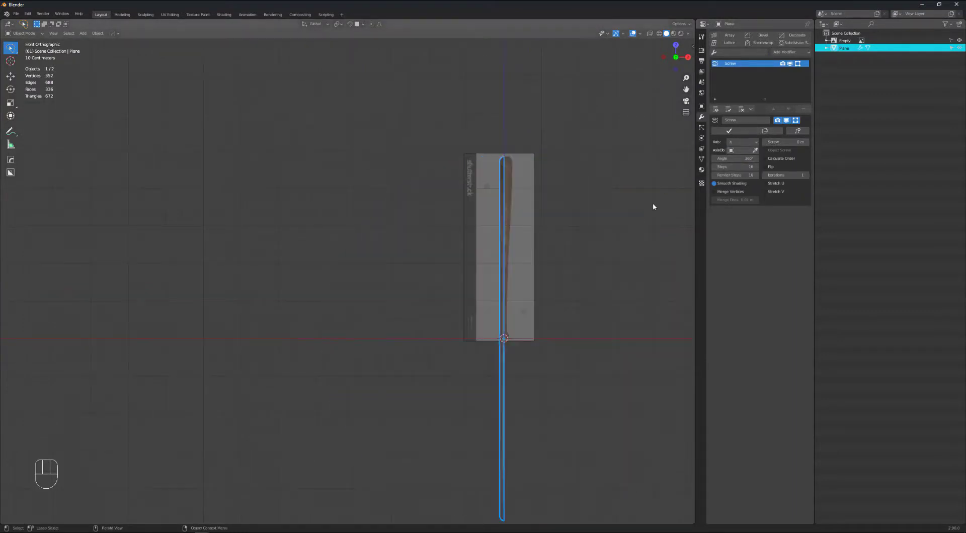
{"action": "left_click", "coordinate": [741, 143]}
{"action": "left_click", "coordinate": [739, 162]}
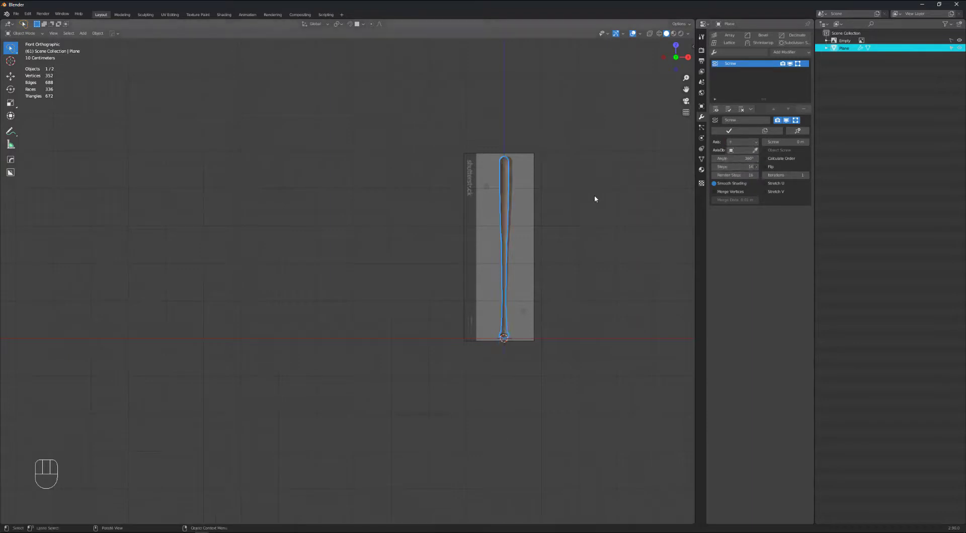
Step: Enable the Flip option in the Screw modifier to reverse the bat's face normals
{"action": "middle_click_drag", "start_coordinate": [596, 198], "coordinate": [473, 190], "text": "shift"}
{"action": "scroll", "coordinate": [473, 190], "scroll_direction": "up", "scroll_amount": 5}
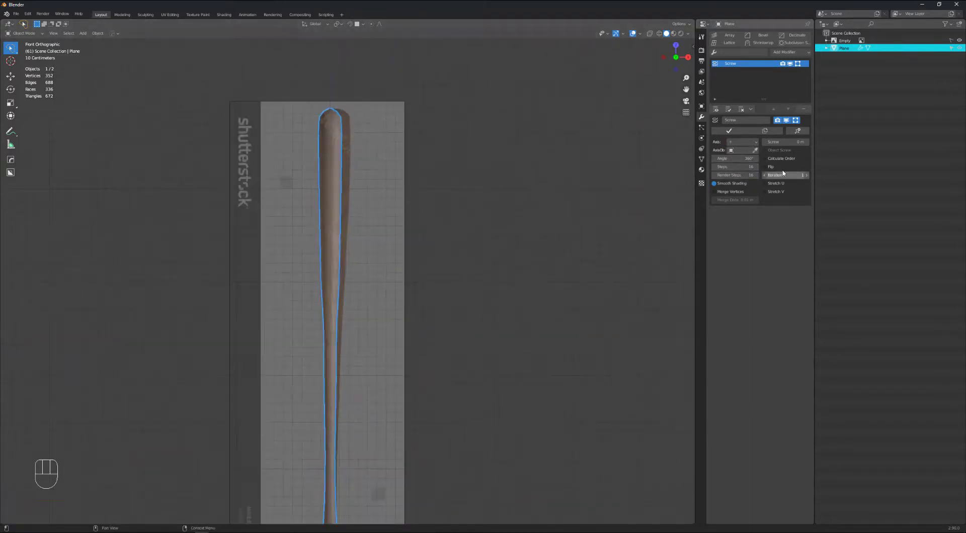
{"action": "left_click", "coordinate": [766, 167]}
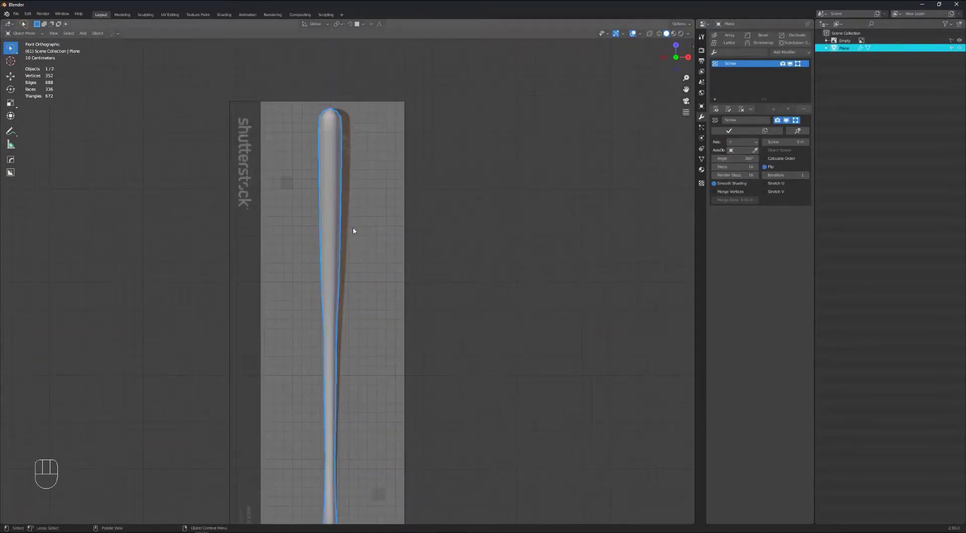
Step: Enable proportional editing and move the profile's upper vertices outward so the barrel widens toward the reference bat's outline
{"action": "key", "text": "Tab"}
{"action": "left_click_drag", "start_coordinate": [335, 144], "coordinate": [335, 144]}
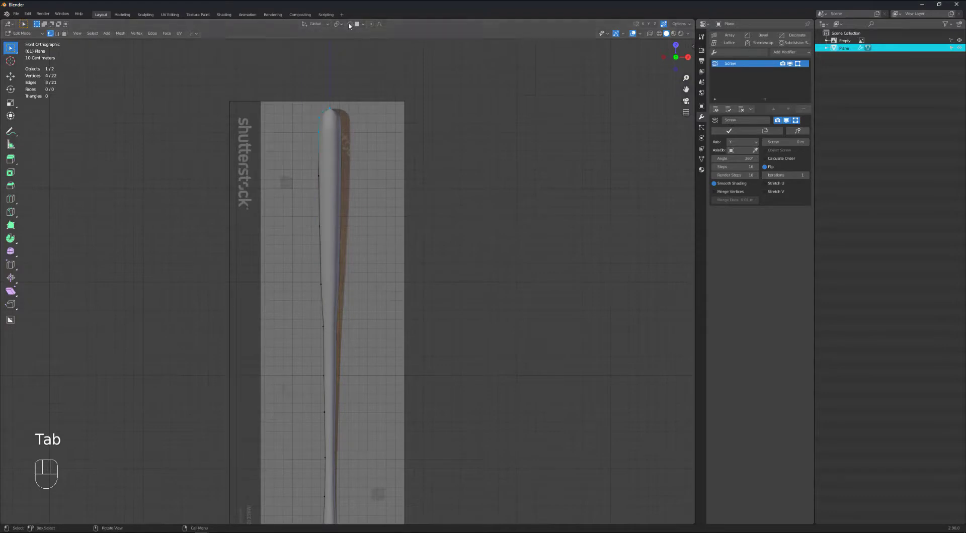
{"action": "key", "text": "g"}
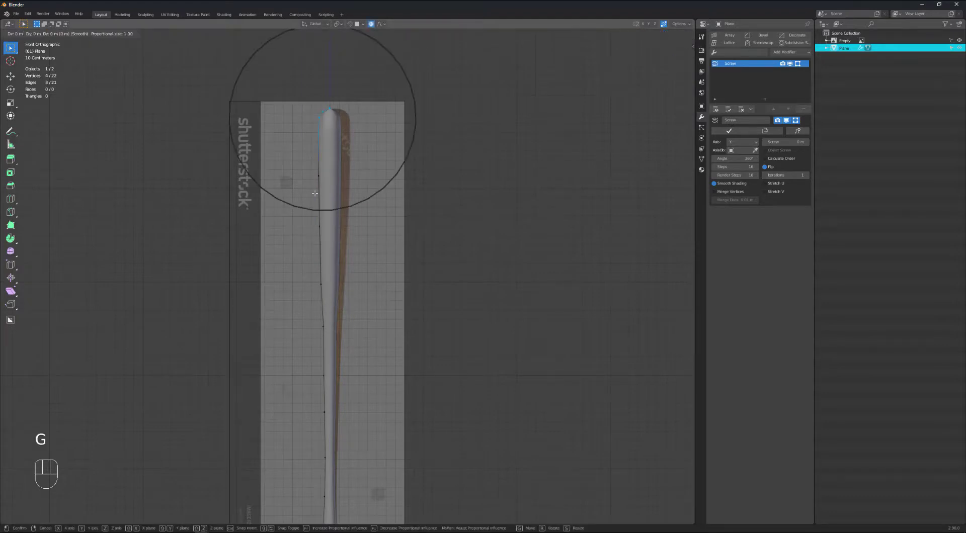
{"action": "right_click", "coordinate": [311, 194]}
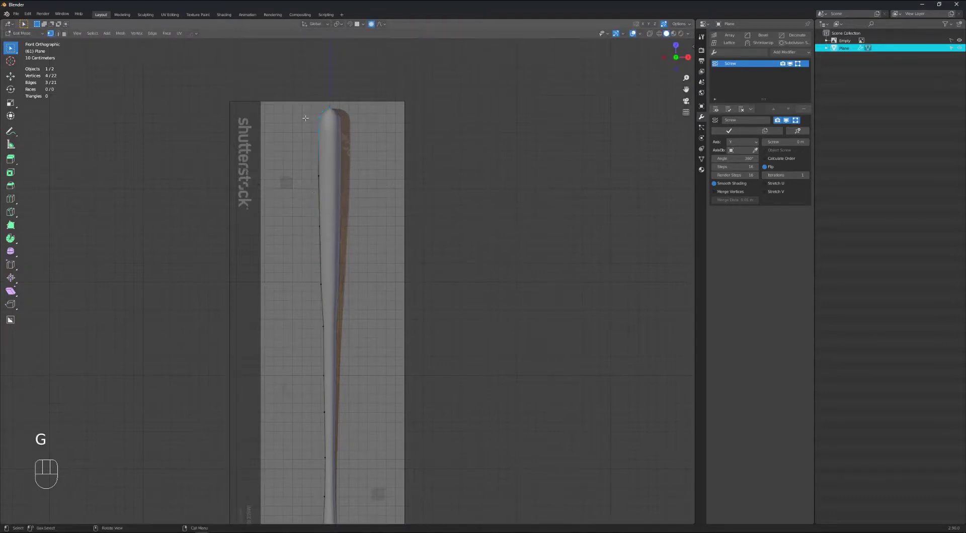
{"action": "left_click_drag", "start_coordinate": [302, 98], "coordinate": [343, 290]}
{"action": "key", "text": "g"}
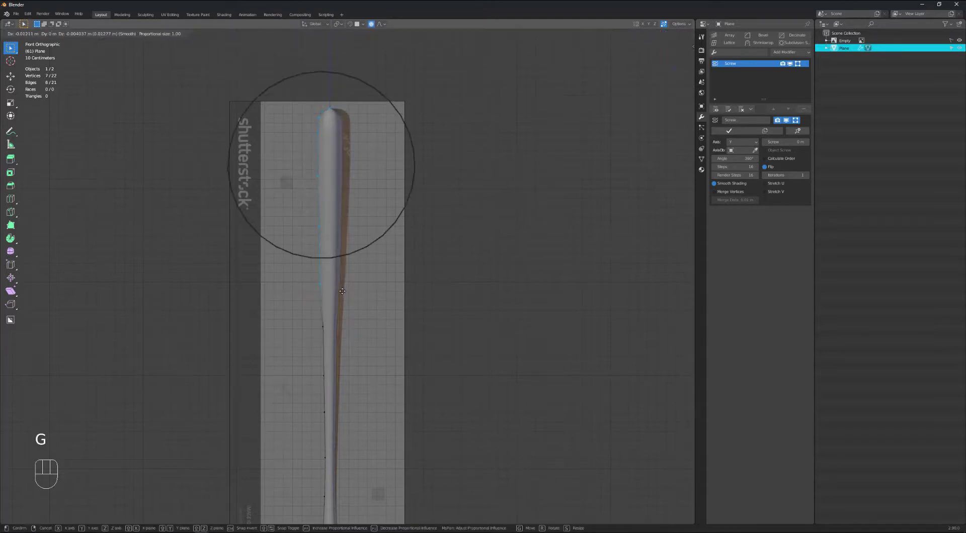
{"action": "left_click", "coordinate": [339, 292]}
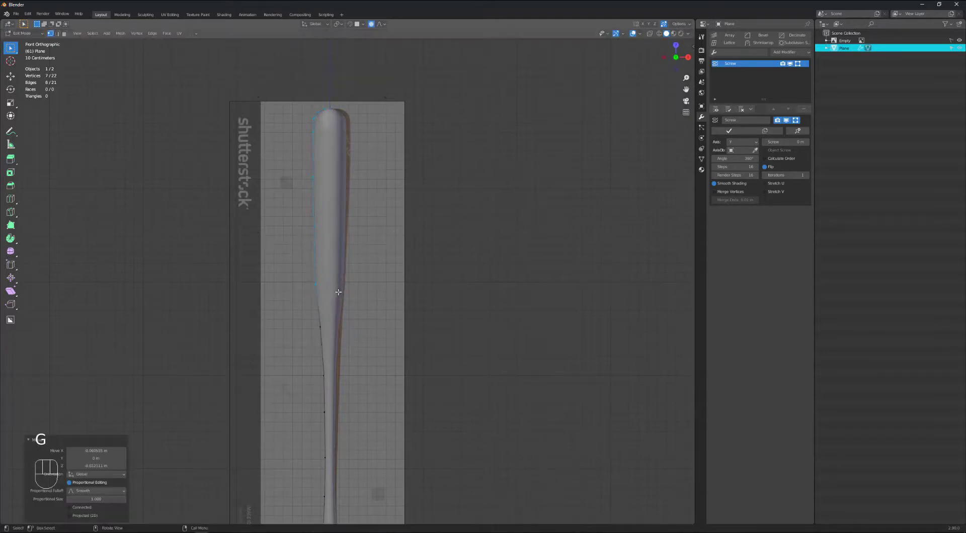
Step: Reposition the four profile vertices along the taper below the barrel, one by one, to smooth the transition toward the handle
{"action": "left_click_drag", "start_coordinate": [298, 315], "coordinate": [319, 331]}
{"action": "key", "text": "g"}
{"action": "left_click", "coordinate": [338, 344]}
{"action": "left_click", "coordinate": [323, 376]}
{"action": "key", "text": "g"}
{"action": "left_click", "coordinate": [338, 384]}
{"action": "left_click", "coordinate": [321, 416]}
{"action": "key", "text": "g"}
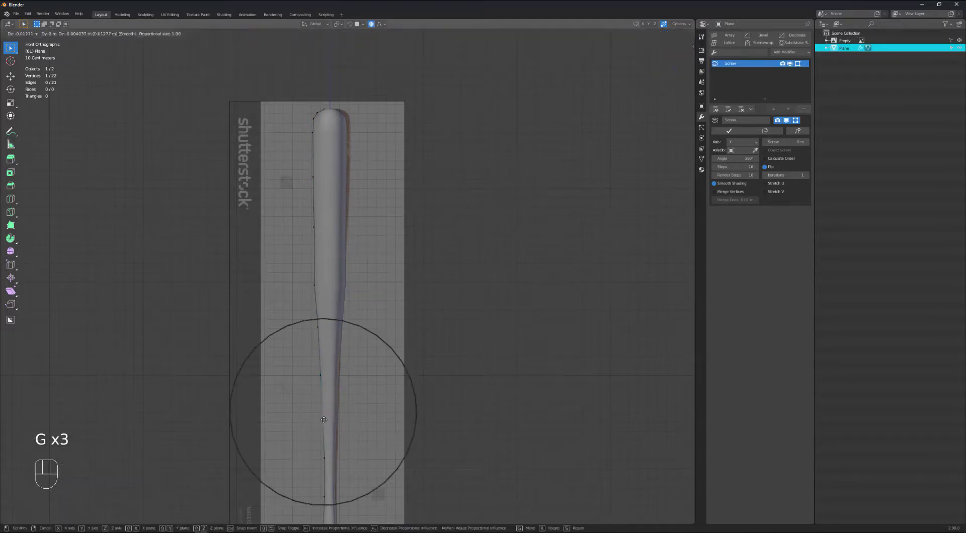
{"action": "left_click", "coordinate": [323, 425]}
{"action": "left_click_drag", "start_coordinate": [340, 468], "coordinate": [340, 468]}
{"action": "key", "text": "g"}
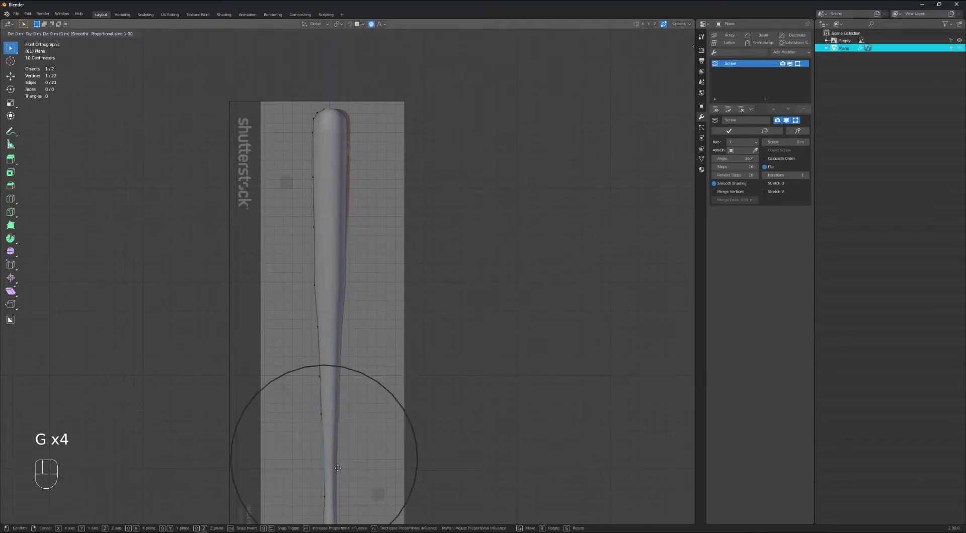
{"action": "left_click", "coordinate": [337, 469]}
Step: Adjust the three profile vertices along the barrel's side to even out its curve against the reference
{"action": "left_click", "coordinate": [314, 285]}
{"action": "key", "text": "g"}
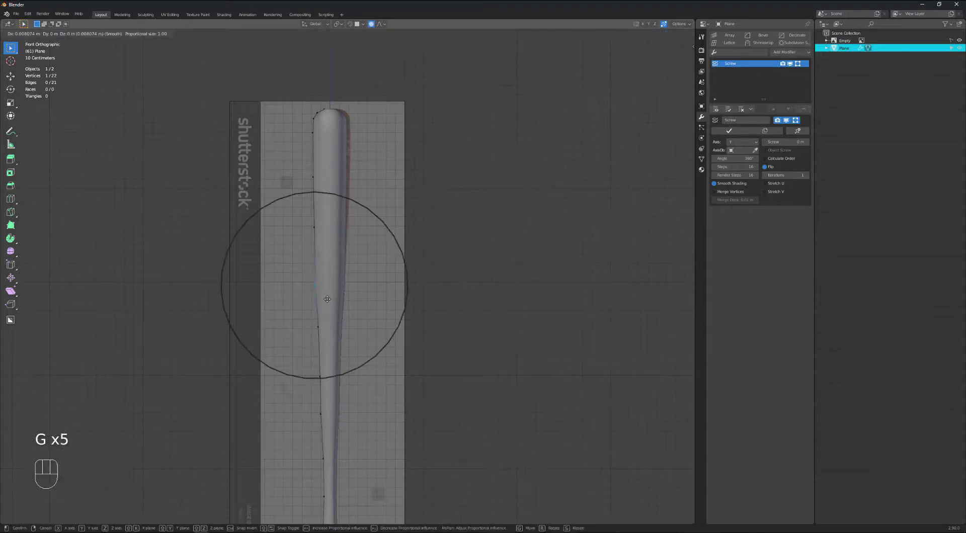
{"action": "left_click", "coordinate": [327, 299]}
{"action": "left_click", "coordinate": [312, 226]}
{"action": "key", "text": "g"}
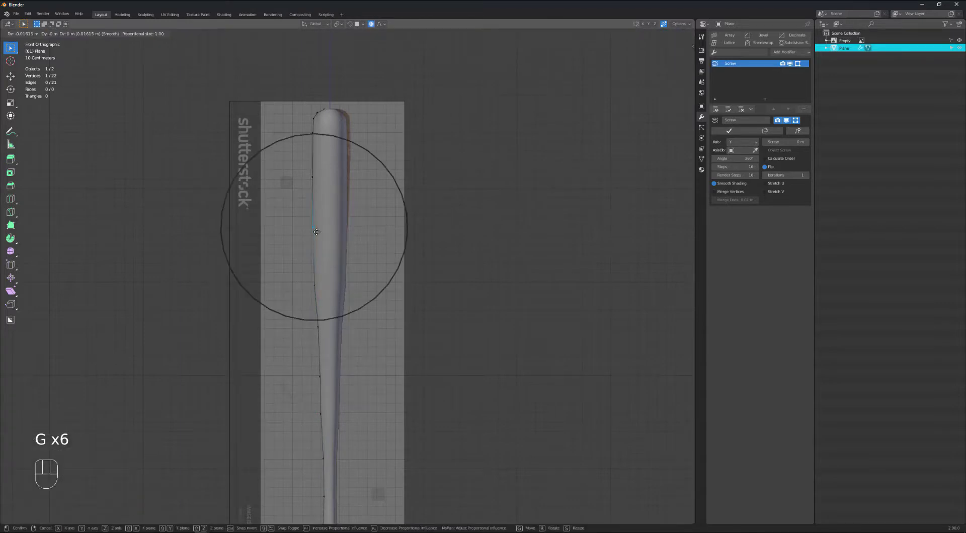
{"action": "left_click", "coordinate": [299, 173]}
{"action": "left_click", "coordinate": [313, 177]}
{"action": "key", "text": "g"}
{"action": "left_click", "coordinate": [314, 177]}
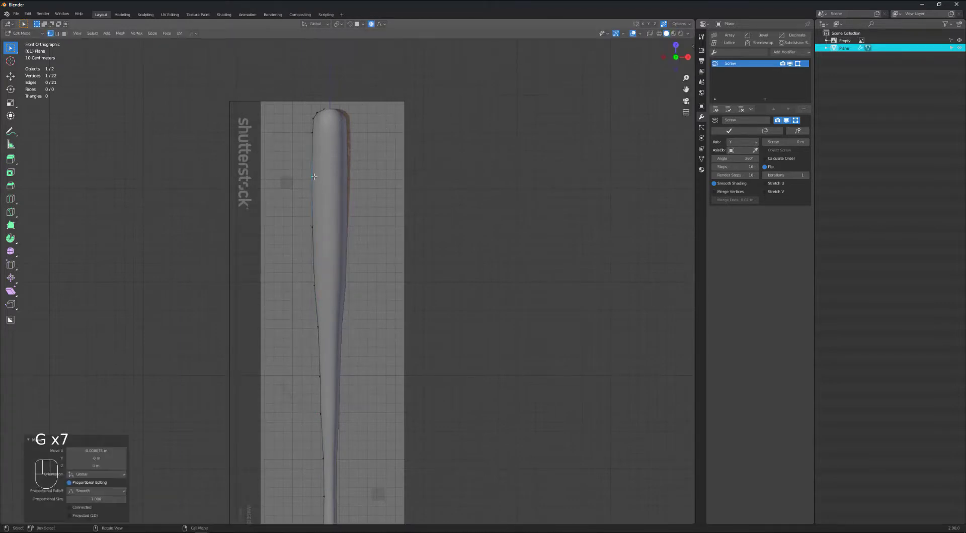
Step: Move the four vertices at the bat's rounded tip outward to match the reference width
{"action": "left_click_drag", "start_coordinate": [298, 102], "coordinate": [333, 134]}
{"action": "key", "text": "g"}
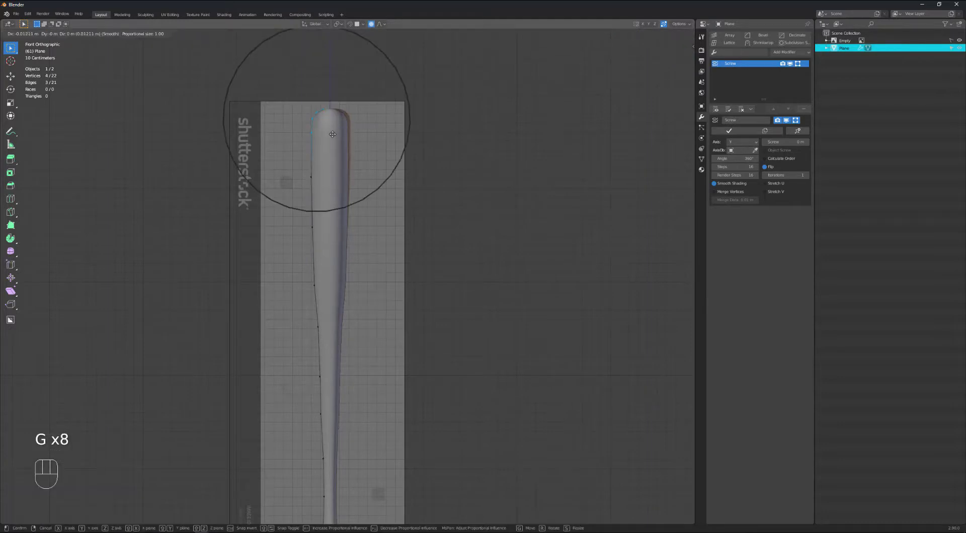
{"action": "left_click", "coordinate": [332, 135]}
Step: Adjust the profile vertex at the upper end of the handle so the taper flows smoothly into it
{"action": "scroll", "coordinate": [352, 275], "scroll_direction": "down", "scroll_amount": 3}
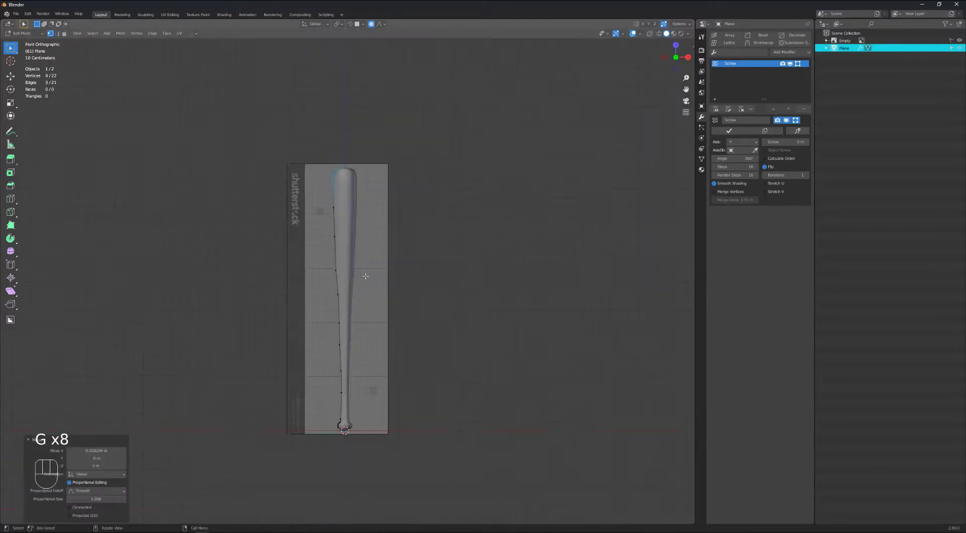
{"action": "middle_click_drag", "start_coordinate": [345, 317], "coordinate": [345, 275], "text": "shift"}
{"action": "scroll", "coordinate": [342, 277], "scroll_direction": "up", "scroll_amount": 3}
{"action": "left_click", "coordinate": [309, 312]}
{"action": "key", "text": "g"}
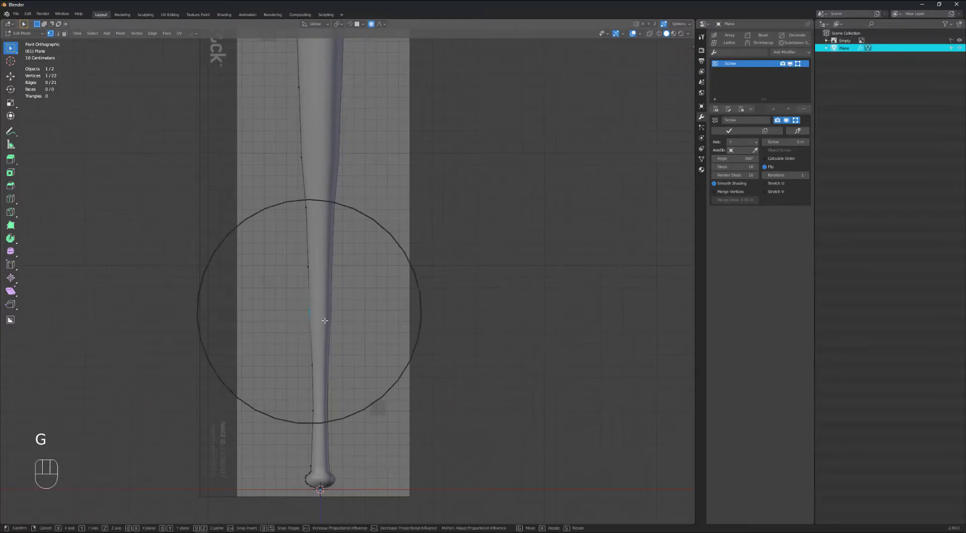
{"action": "left_click", "coordinate": [326, 320]}
Step: Return to object mode and hide the reference image empty
{"action": "scroll", "coordinate": [327, 282], "scroll_direction": "down", "scroll_amount": 3}
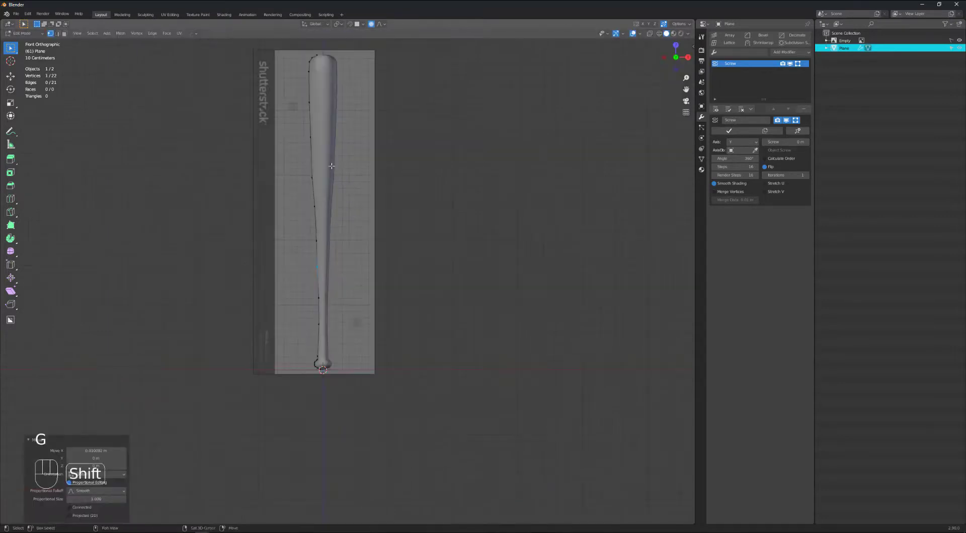
{"action": "middle_click_drag", "start_coordinate": [330, 125], "coordinate": [421, 248], "text": "shift"}
{"action": "key", "text": "Tab"}
{"action": "scroll", "coordinate": [421, 249], "scroll_direction": "up", "scroll_amount": 5}
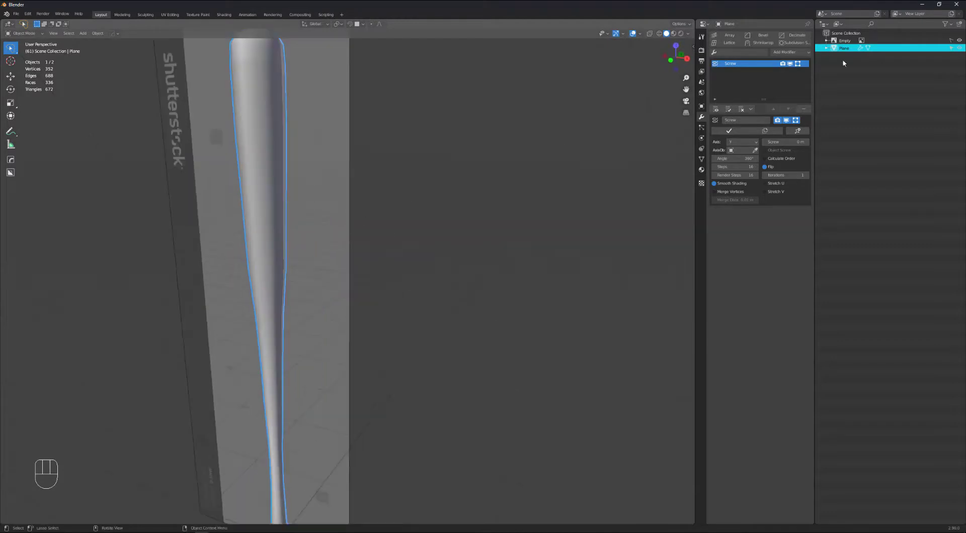
{"action": "left_click", "coordinate": [959, 40]}
Step: Examine the revolved bat's open tip and its mesh from several angles
{"action": "scroll", "coordinate": [335, 300], "scroll_direction": "down", "scroll_amount": 5}
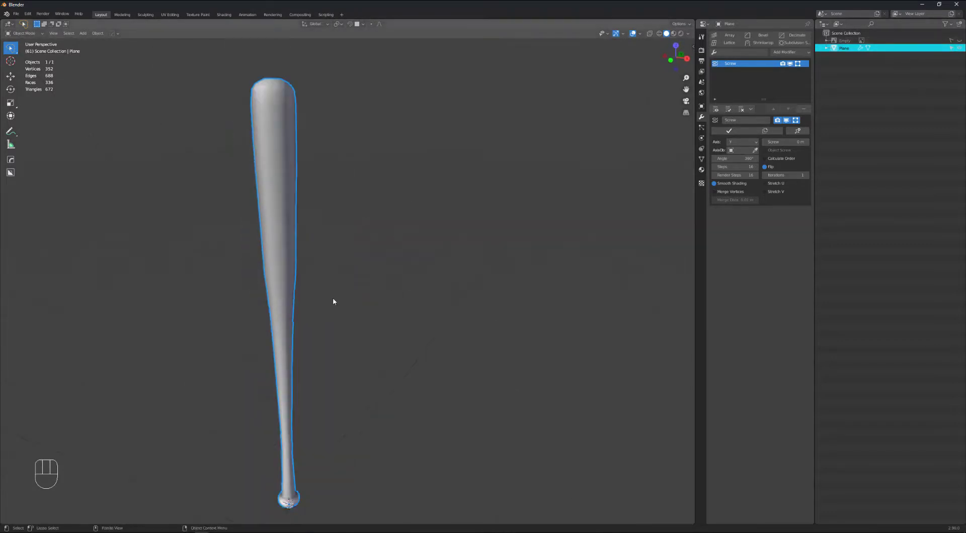
{"action": "middle_click_drag", "start_coordinate": [335, 300], "coordinate": [334, 227], "text": "shift"}
{"action": "scroll", "coordinate": [330, 234], "scroll_direction": "up", "scroll_amount": 6}
{"action": "key", "text": "p"}
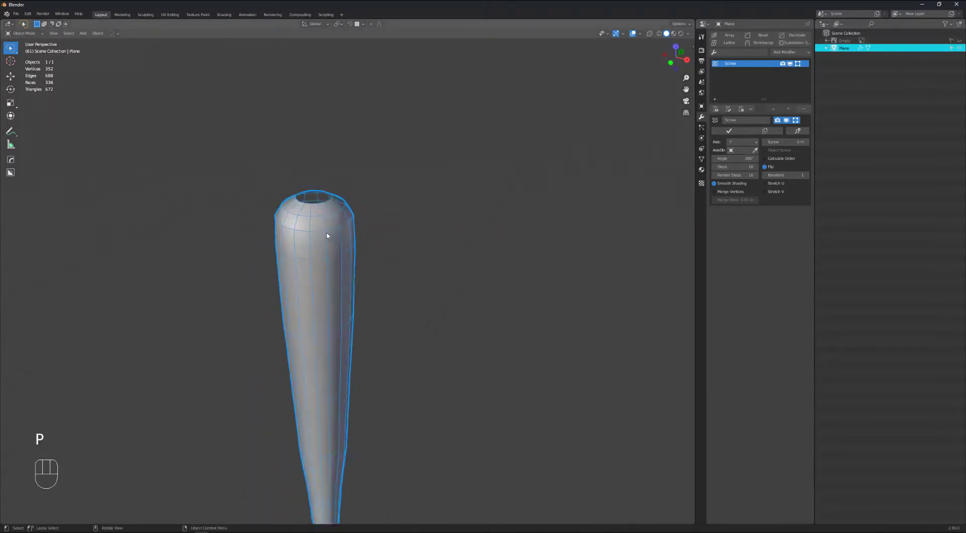
{"action": "key", "text": "Tab"}
{"action": "left_click", "coordinate": [313, 252]}
{"action": "middle_click_drag", "start_coordinate": [315, 169], "coordinate": [308, 226]}
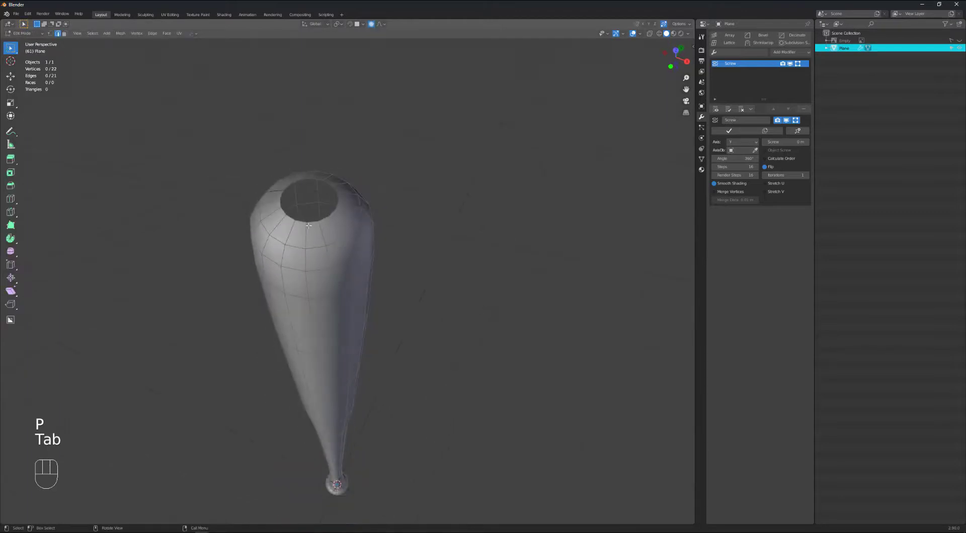
{"action": "key", "text": "Tab"}
{"action": "key", "text": "Tab"}
{"action": "key", "text": "Tab"}
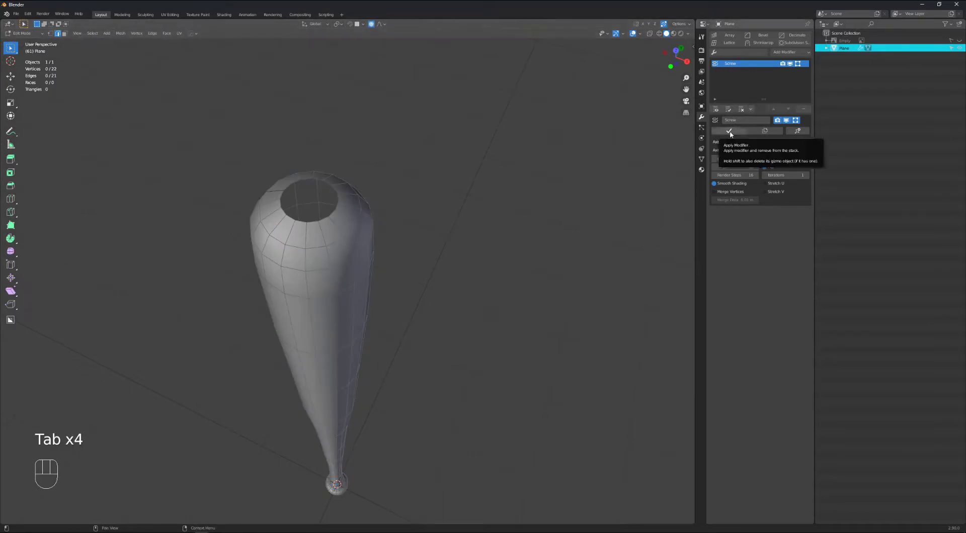
{"action": "middle_click_drag", "start_coordinate": [392, 282], "coordinate": [370, 222]}
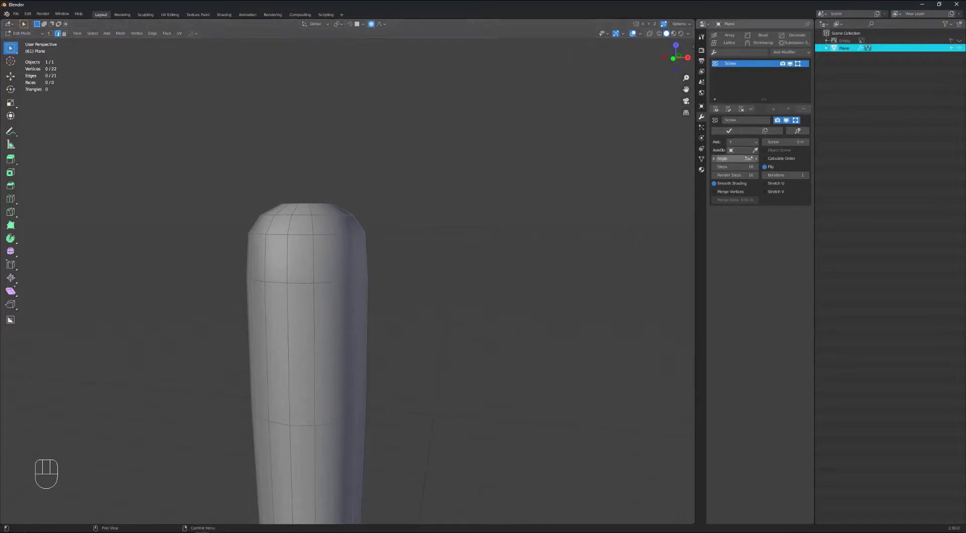
Step: Try 17 steps in the Screw modifier and set the value back to 16
{"action": "left_click", "coordinate": [756, 167]}
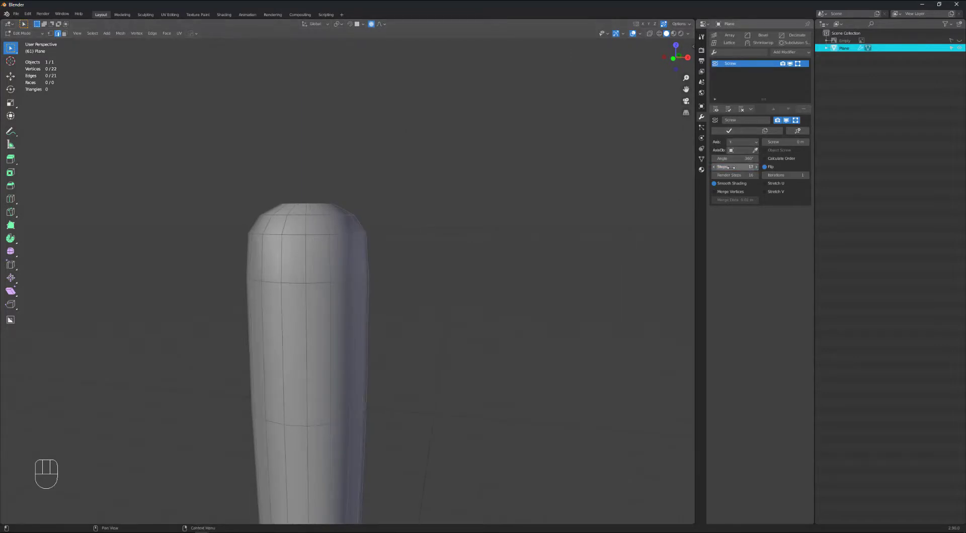
{"action": "left_click_drag", "start_coordinate": [743, 167], "coordinate": [740, 167]}
{"action": "type", "text": "16"}
{"action": "key", "text": "Return"}
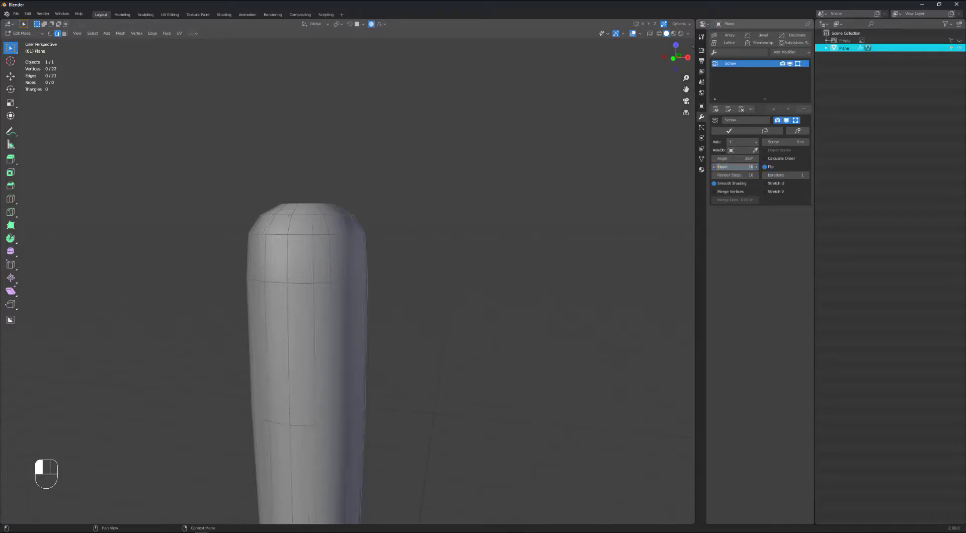
Step: Apply the Screw modifier and open the resulting bat mesh in edit mode
{"action": "left_click", "coordinate": [730, 132]}
{"action": "middle_click_drag", "start_coordinate": [306, 191], "coordinate": [307, 226]}
{"action": "key", "text": "Tab"}
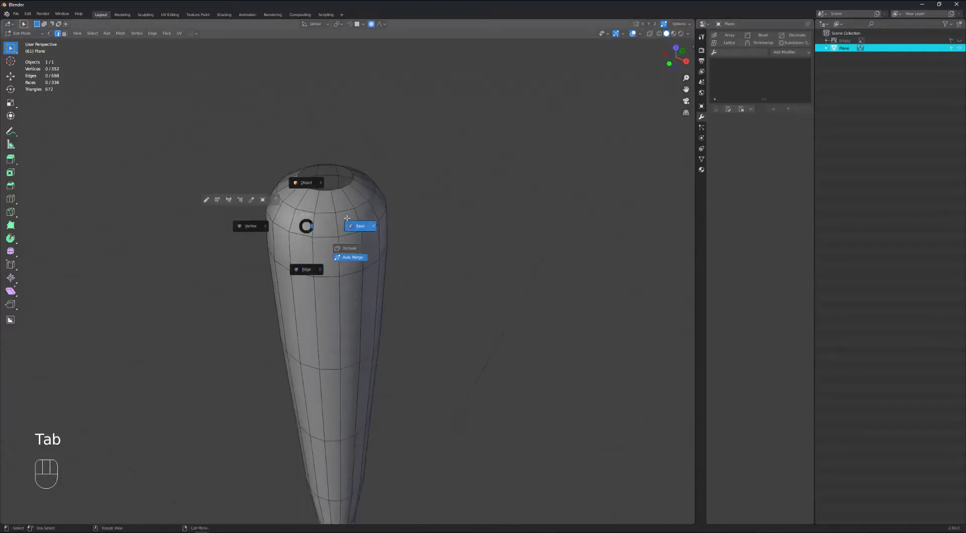
{"action": "key", "text": "Tab"}
Step: Select the open edge loop at the bat's tip and close it with Grid Fill
{"action": "left_click", "coordinate": [324, 191], "text": "alt"}
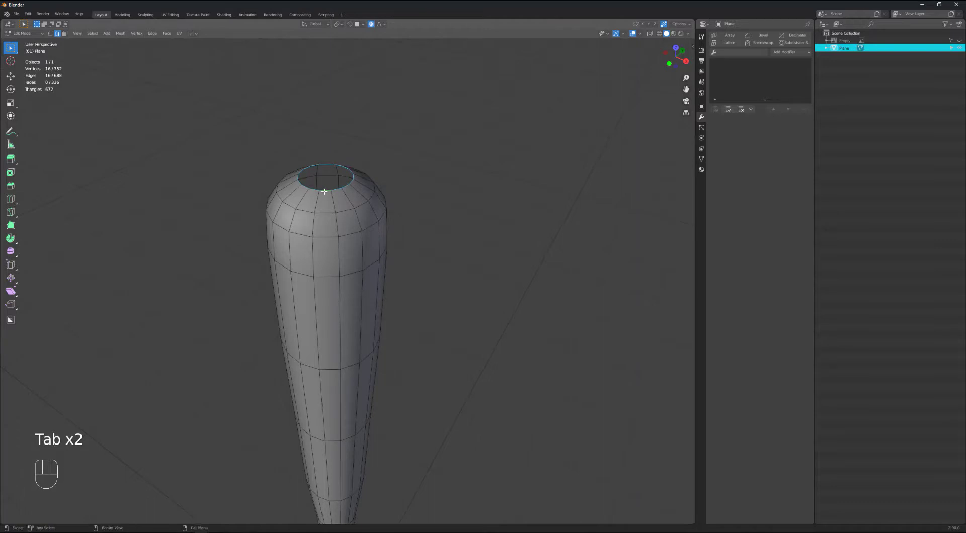
{"action": "key", "text": "space"}
{"action": "type", "text": "fil"}
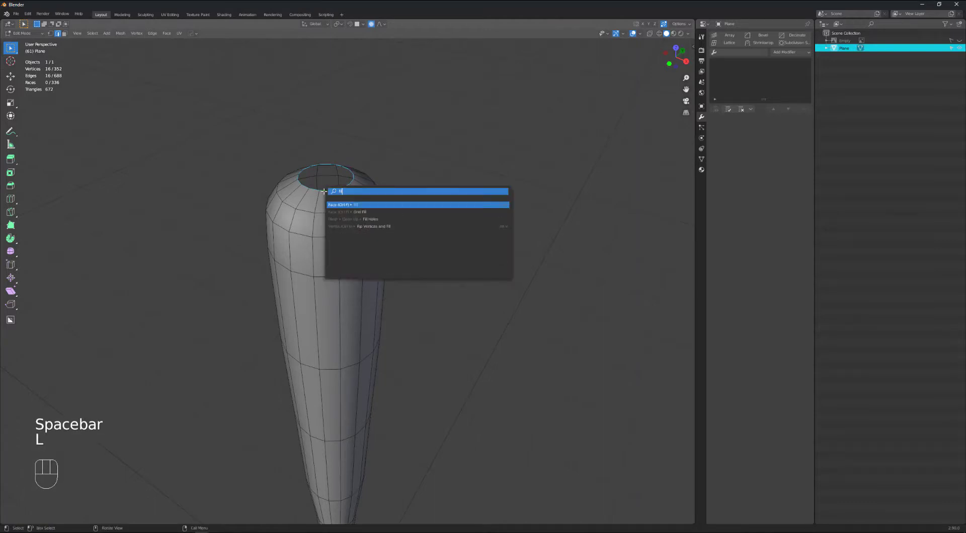
{"action": "key", "text": "Down"}
{"action": "key", "text": "Return"}
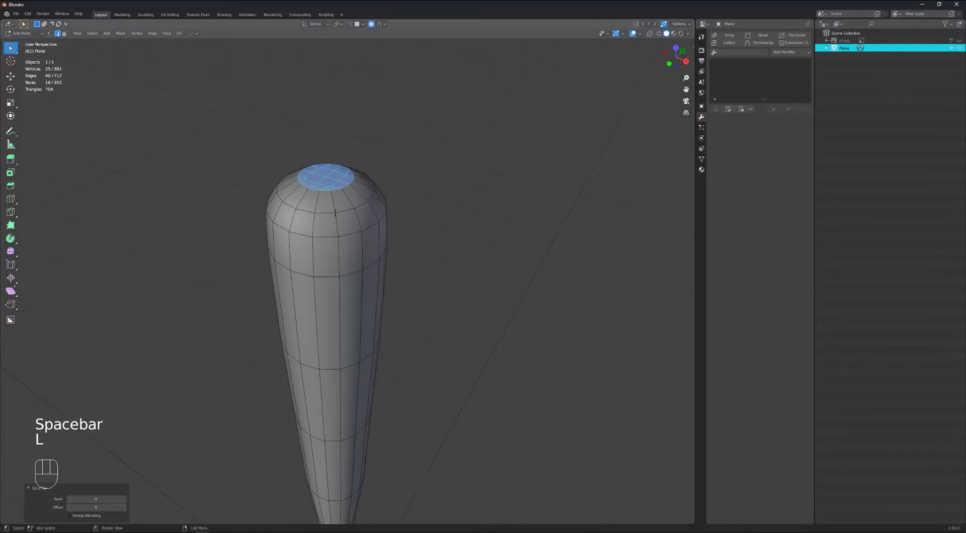
Step: Select the small open edge loop at the base of the bat's knob and fill it with a face
{"action": "scroll", "coordinate": [349, 223], "scroll_direction": "down", "scroll_amount": 3}
{"action": "middle_click_drag", "start_coordinate": [349, 347], "coordinate": [349, 224], "text": "shift"}
{"action": "middle_click_drag", "start_coordinate": [340, 318], "coordinate": [336, 246]}
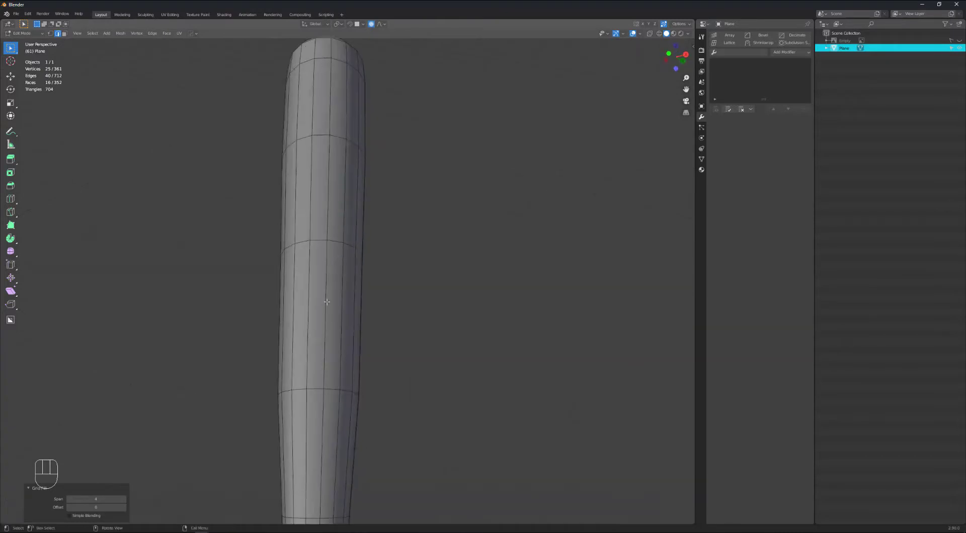
{"action": "left_click", "coordinate": [326, 303]}
{"action": "middle_click_drag", "start_coordinate": [323, 438], "coordinate": [281, 322], "text": "shift"}
{"action": "middle_click_drag", "start_coordinate": [297, 453], "coordinate": [320, 277], "text": "shift"}
{"action": "middle_click_drag", "start_coordinate": [339, 403], "coordinate": [335, 369]}
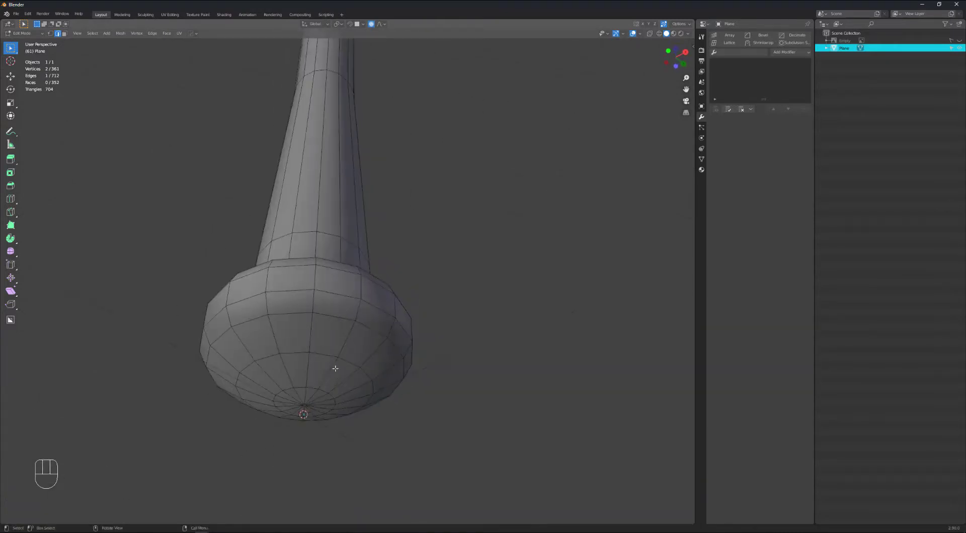
{"action": "scroll", "coordinate": [305, 413], "scroll_direction": "up", "scroll_amount": 2}
{"action": "left_click", "coordinate": [304, 398], "text": "alt"}
{"action": "key", "text": "f"}
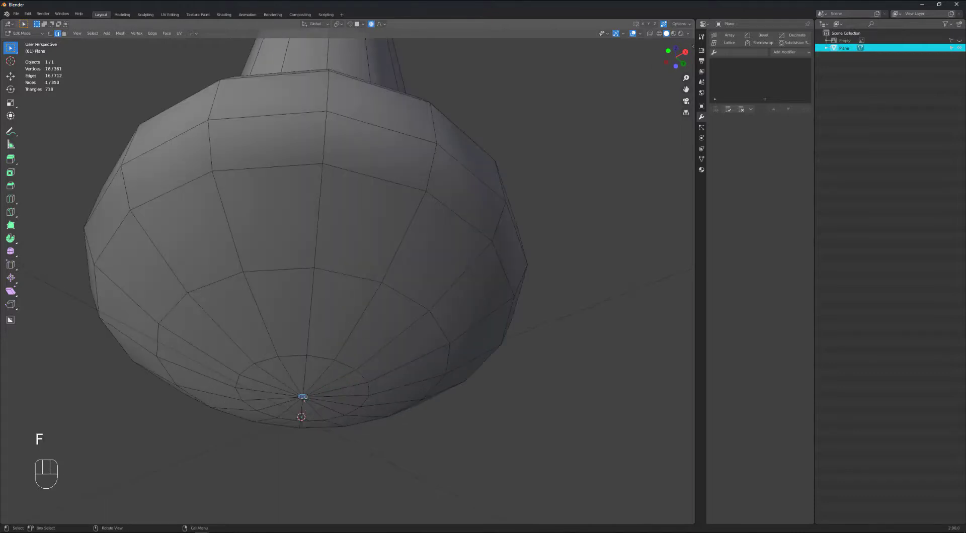
Step: Return to object mode and select the whole bat
{"action": "scroll", "coordinate": [314, 350], "scroll_direction": "down", "scroll_amount": 4}
{"action": "scroll", "coordinate": [314, 348], "scroll_direction": "down", "scroll_amount": 5}
{"action": "middle_click_drag", "start_coordinate": [309, 205], "coordinate": [306, 252]}
{"action": "scroll", "coordinate": [306, 226], "scroll_direction": "down", "scroll_amount": 7}
{"action": "middle_click_drag", "start_coordinate": [304, 174], "coordinate": [302, 271], "text": "shift"}
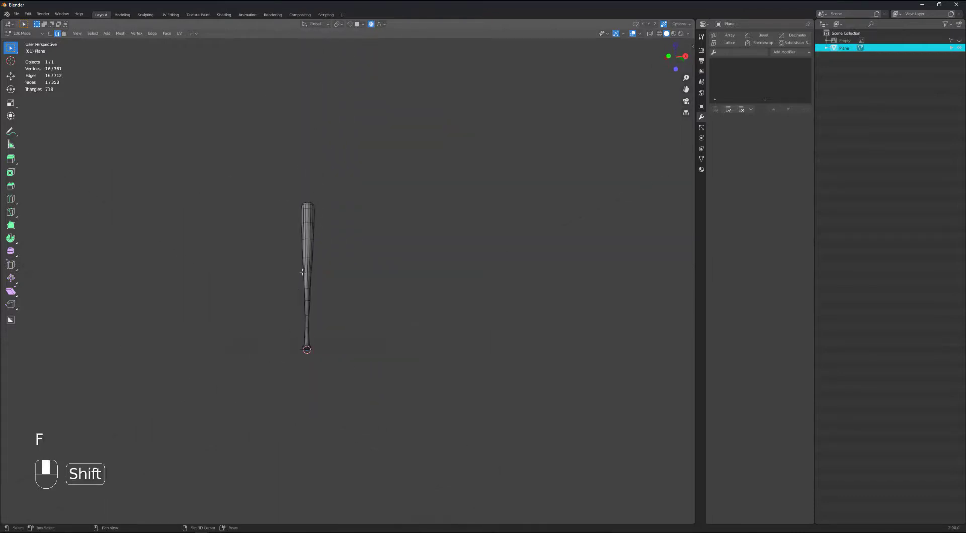
{"action": "middle_click_drag", "start_coordinate": [302, 226], "coordinate": [349, 186]}
{"action": "key", "text": "Tab"}
{"action": "left_click", "coordinate": [344, 184]}
{"action": "left_click", "coordinate": [307, 177]}
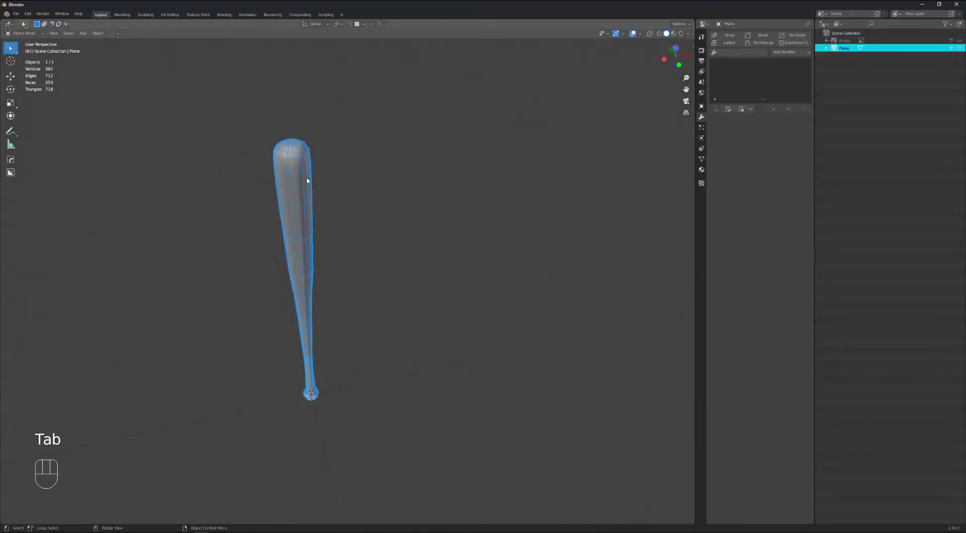
Step: Enable Auto Smooth in the bat mesh's normals settings and deselect the bat
{"action": "left_click", "coordinate": [702, 161]}
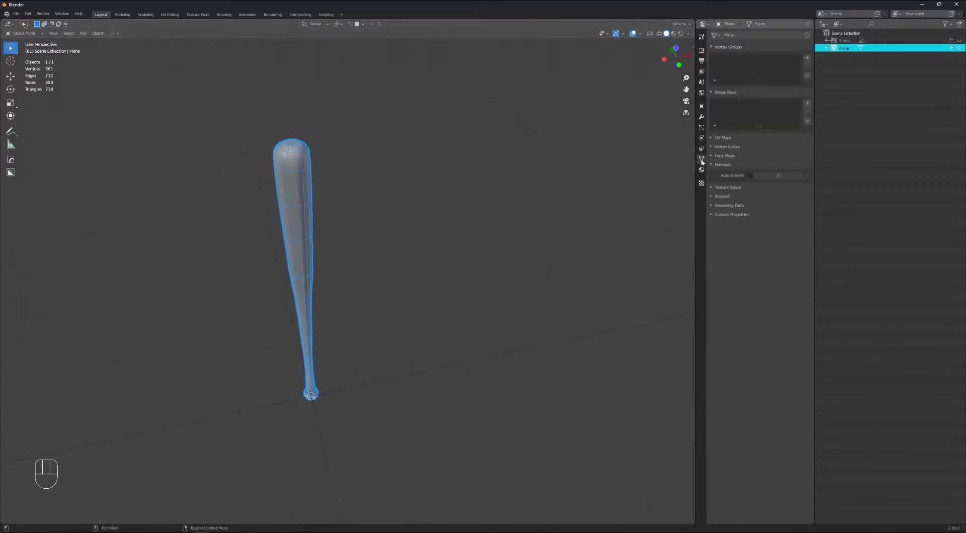
{"action": "left_click", "coordinate": [750, 175]}
{"action": "left_click", "coordinate": [466, 229]}
{"action": "middle_click_drag", "start_coordinate": [341, 235], "coordinate": [287, 194]}
Step: Turn off Cavity in the viewport shading options and switch the lighting to MatCap
{"action": "left_click", "coordinate": [688, 33]}
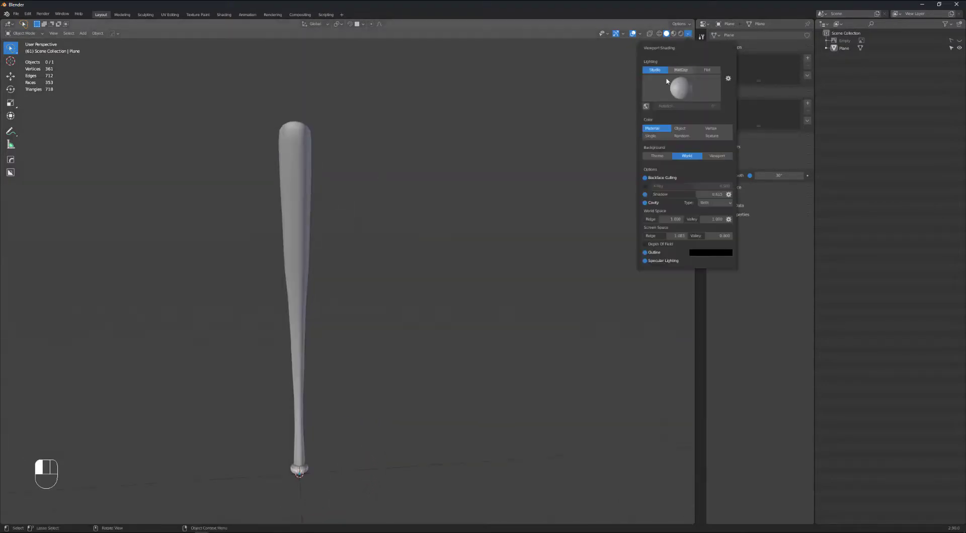
{"action": "left_click", "coordinate": [645, 202]}
{"action": "middle_click_drag", "start_coordinate": [361, 232], "coordinate": [416, 201], "text": "shift"}
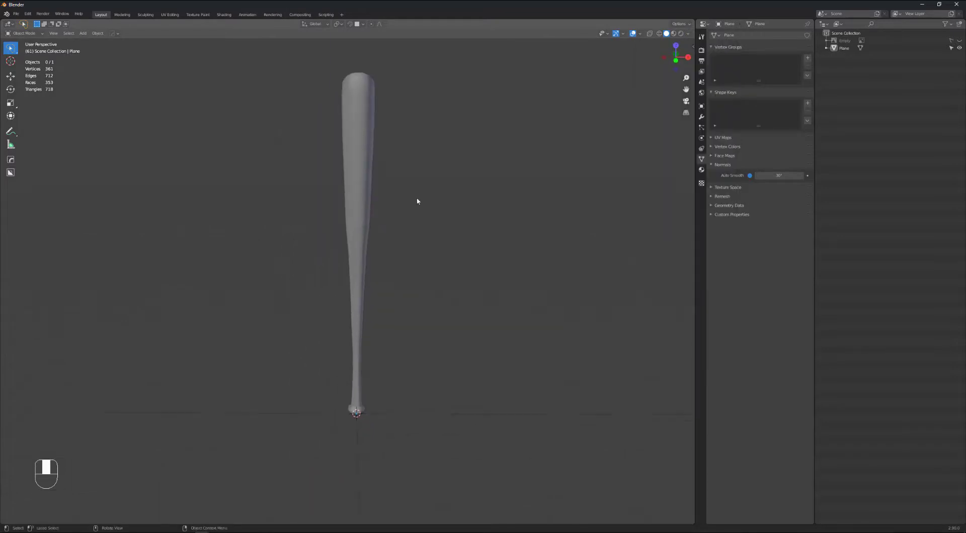
{"action": "left_click", "coordinate": [688, 33]}
{"action": "left_click", "coordinate": [681, 88]}
{"action": "left_click", "coordinate": [681, 110]}
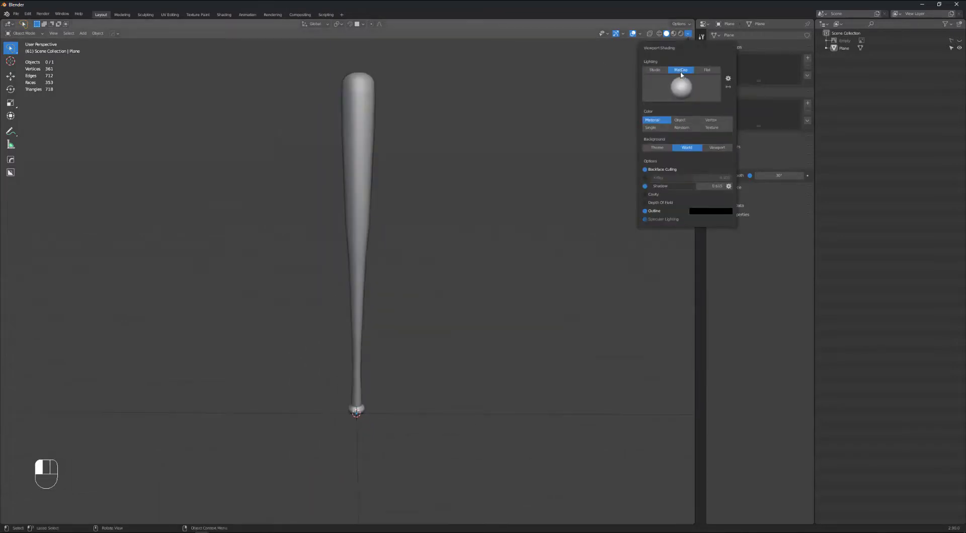
Step: Try out different MatCaps on the bat, including dark grey, brown and glossy red
{"action": "left_click", "coordinate": [685, 91]}
{"action": "left_click", "coordinate": [703, 113]}
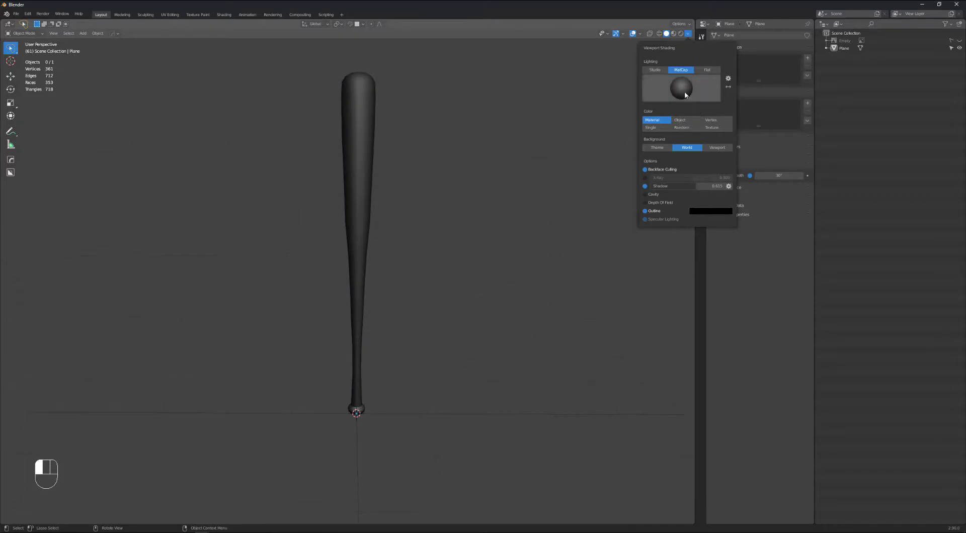
{"action": "left_click", "coordinate": [685, 92]}
{"action": "left_click", "coordinate": [677, 133]}
{"action": "left_click", "coordinate": [681, 89]}
{"action": "left_click", "coordinate": [654, 120]}
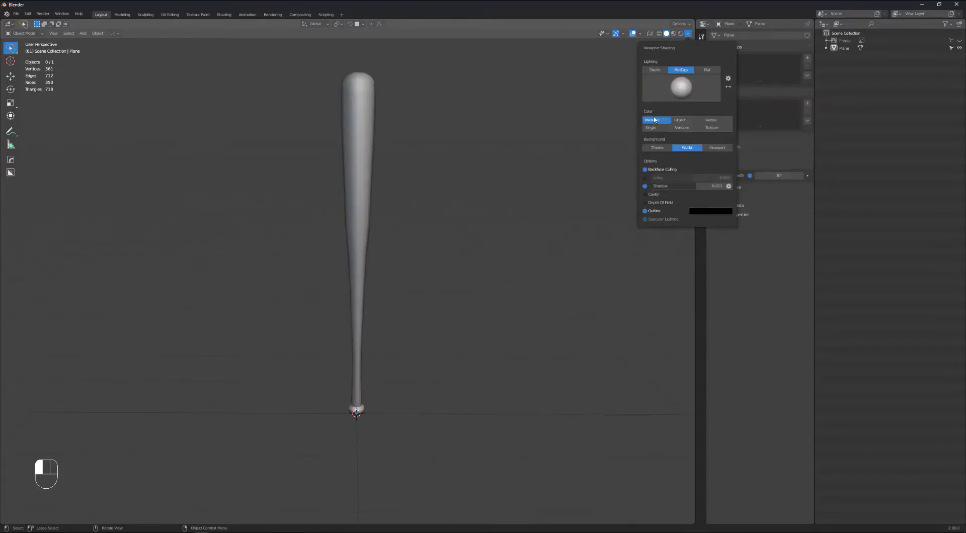
{"action": "left_click", "coordinate": [681, 88]}
{"action": "left_click", "coordinate": [679, 115]}
{"action": "left_click", "coordinate": [681, 89]}
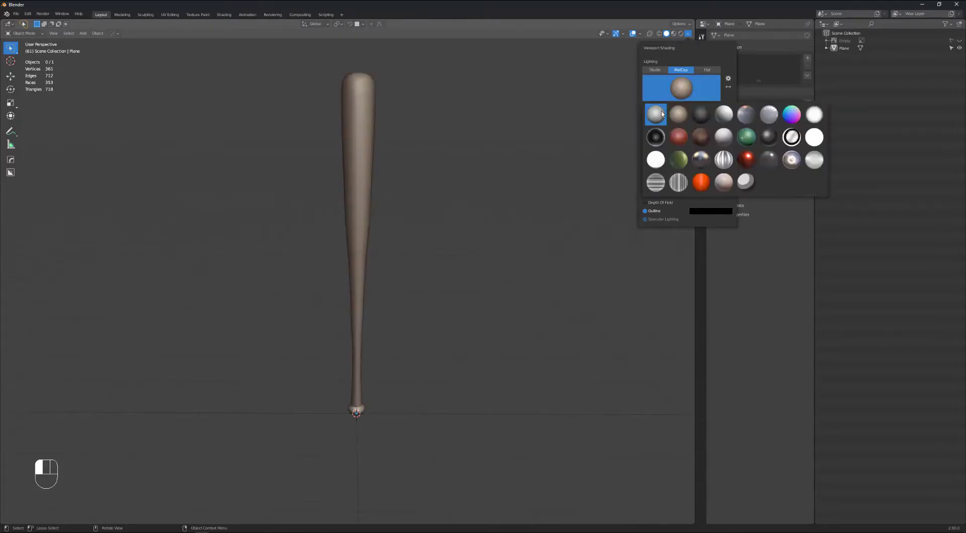
{"action": "left_click", "coordinate": [746, 159]}
Step: Set the MatCap to the first plain grey sphere and leave the bat deselected
{"action": "left_click", "coordinate": [681, 89]}
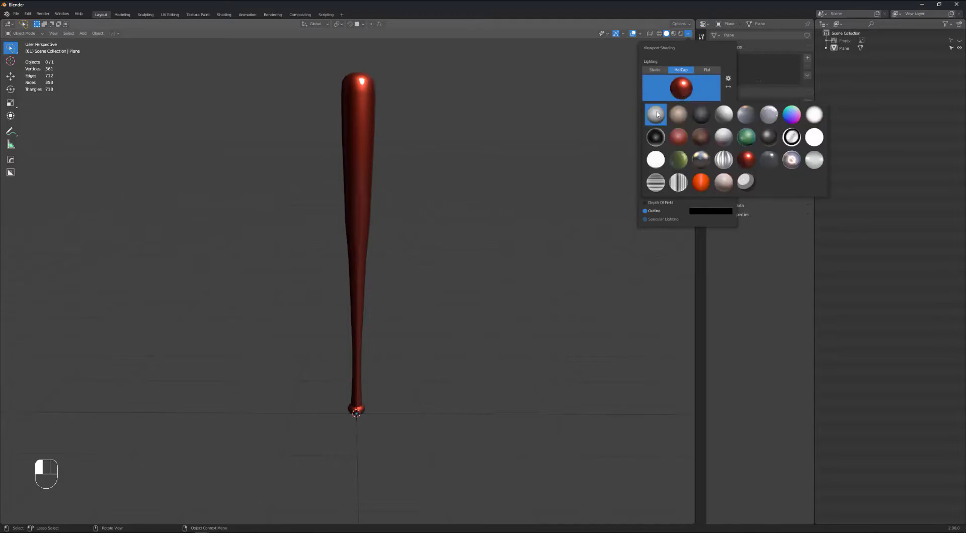
{"action": "left_click", "coordinate": [655, 115]}
{"action": "left_click", "coordinate": [373, 209]}
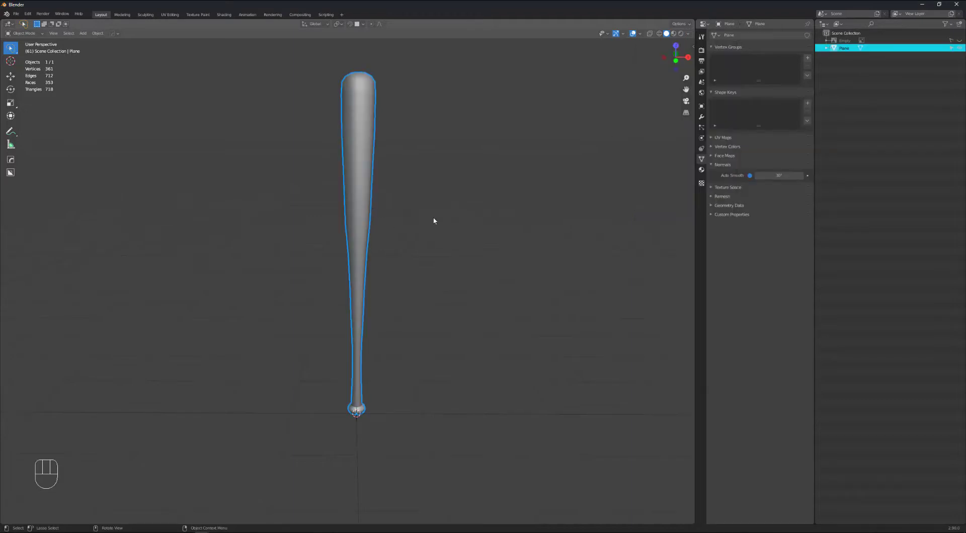
{"action": "left_click", "coordinate": [454, 212]}
Step: Add a mesh circle at the bat's base with 6 vertices and a 0.3 m radius
{"action": "key", "text": "grave"}
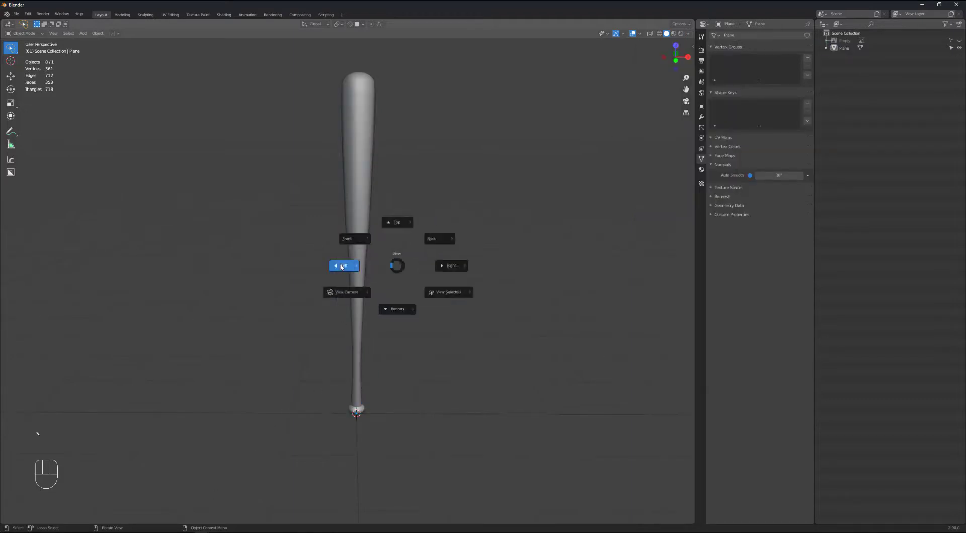
{"action": "left_click", "coordinate": [354, 240]}
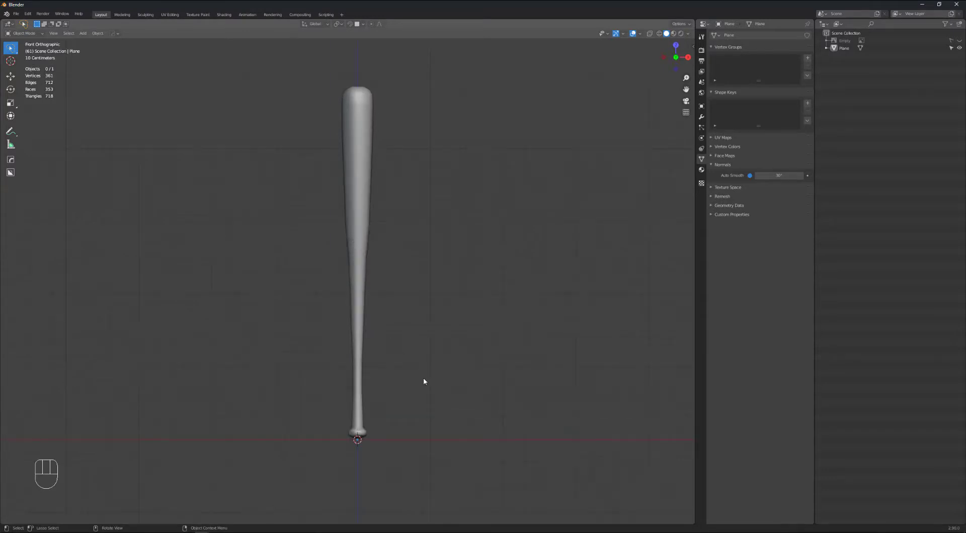
{"action": "middle_click_drag", "start_coordinate": [447, 359], "coordinate": [422, 381]}
{"action": "key", "text": "shift+a"}
{"action": "mouse_move", "coordinate": [424, 385]}
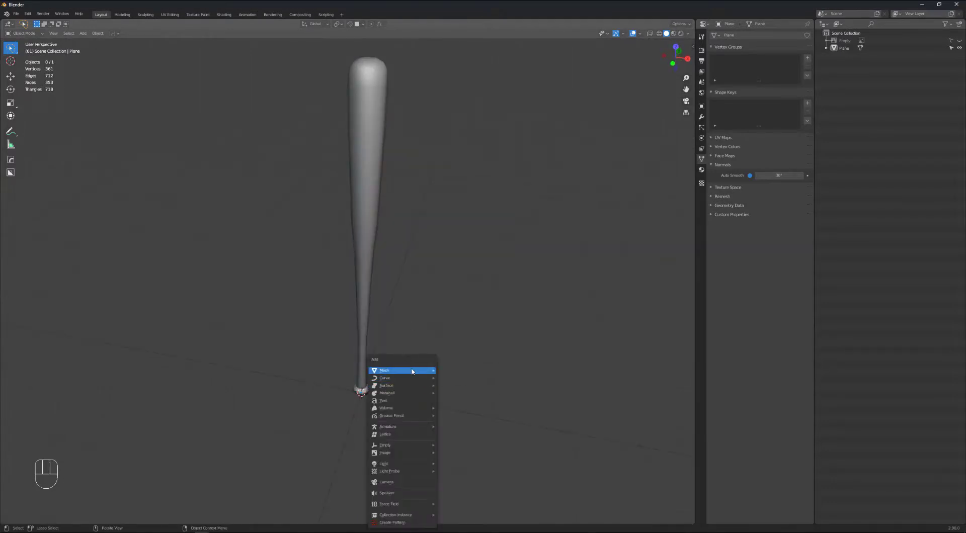
{"action": "left_click", "coordinate": [459, 222]}
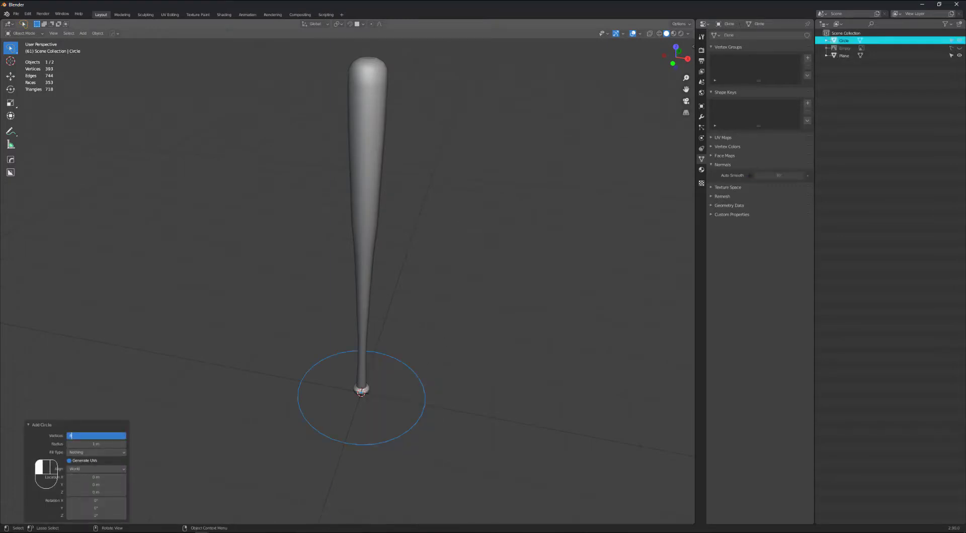
{"action": "key", "text": "Return"}
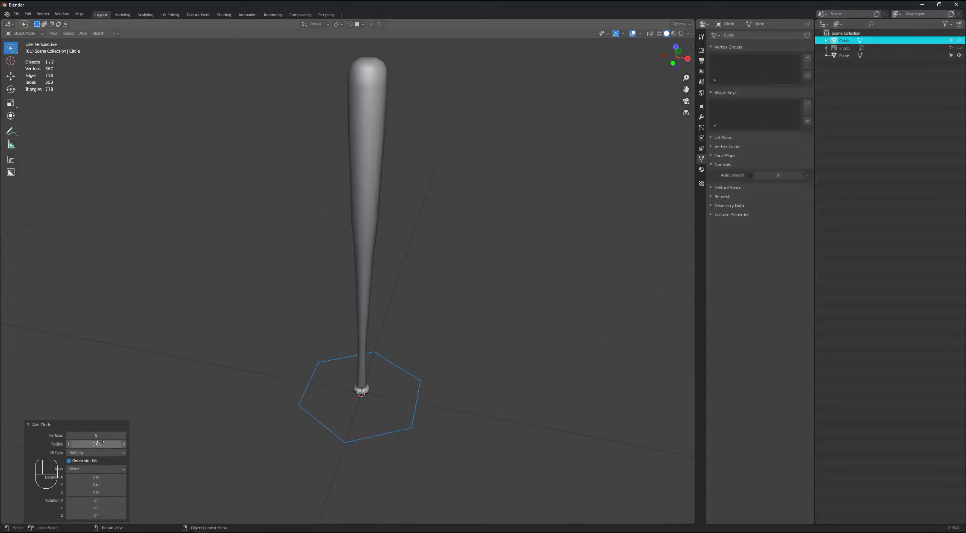
{"action": "mouse_move", "coordinate": [102, 443]}
{"action": "left_mouse_down"}
{"action": "mouse_move", "coordinate": [56, 442]}
{"action": "mouse_move", "coordinate": [101, 443]}
{"action": "mouse_move", "coordinate": [92, 443]}
{"action": "left_mouse_up"}
{"action": "key", "text": "g"}
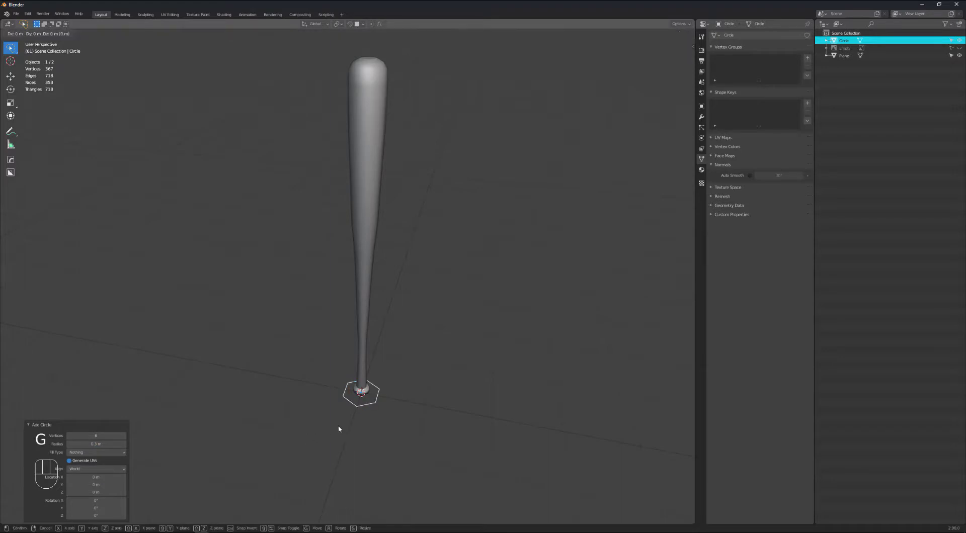
{"action": "key", "text": "y"}
{"action": "key", "text": "x"}
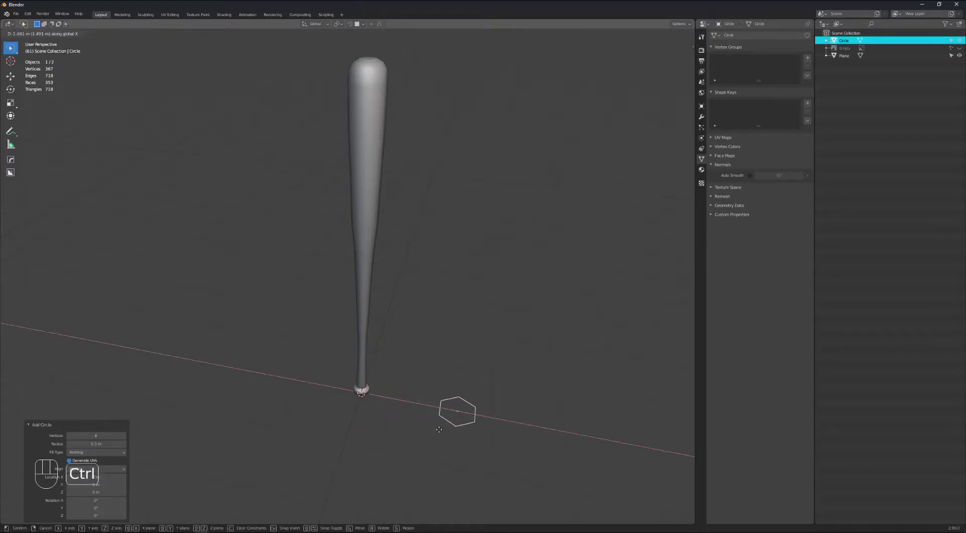
{"action": "right_click", "coordinate": [300, 411]}
Step: Move the hexagonal circle 1 m along the X axis, away from the bat
{"action": "key", "text": "g"}
{"action": "key", "text": "x"}
{"action": "key", "text": "1"}
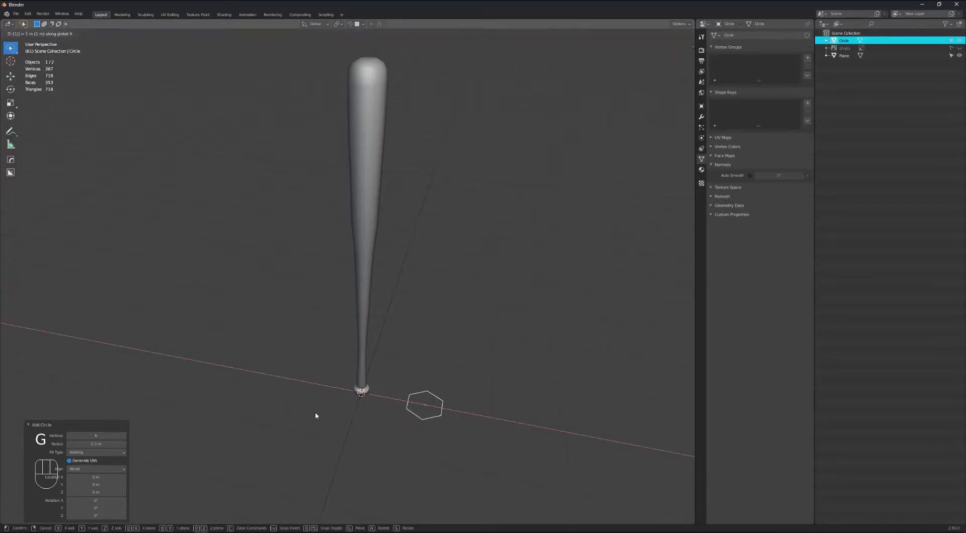
{"action": "key", "text": "Return"}
Step: Enter edit mode on the hexagon, select all its vertices and duplicate them in place
{"action": "middle_click_drag", "start_coordinate": [442, 397], "coordinate": [398, 384], "text": "shift"}
{"action": "scroll", "coordinate": [387, 397], "scroll_direction": "up", "scroll_amount": 3}
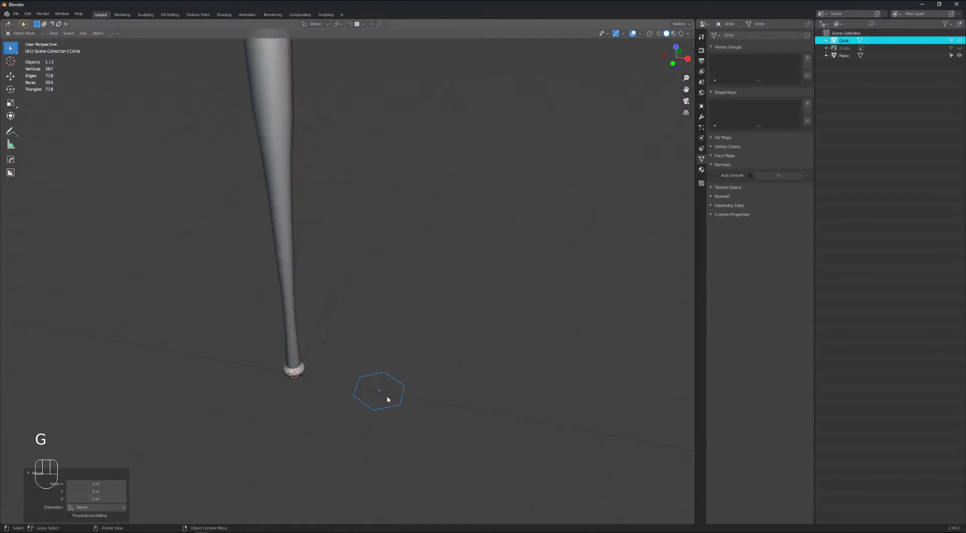
{"action": "key", "text": "Tab"}
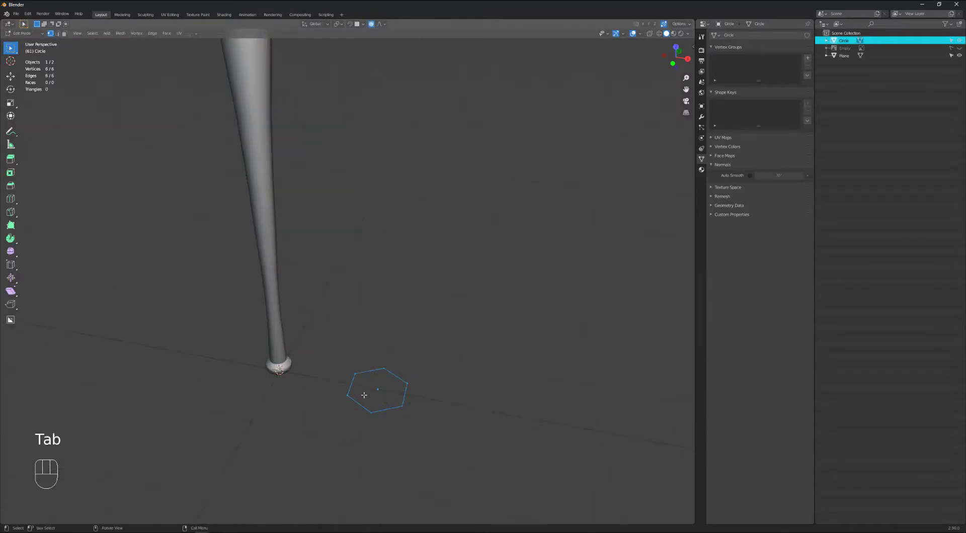
{"action": "key", "text": "a"}
{"action": "left_click", "coordinate": [361, 360]}
{"action": "key", "text": "a"}
{"action": "key", "text": "shift+d"}
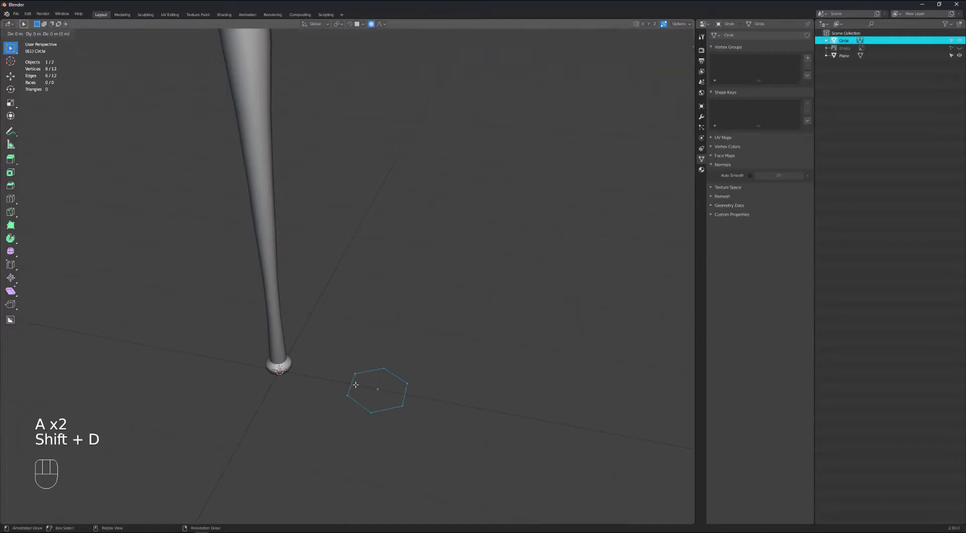
{"action": "right_click", "coordinate": [356, 385]}
{"action": "key", "text": "g"}
{"action": "key", "text": "x"}
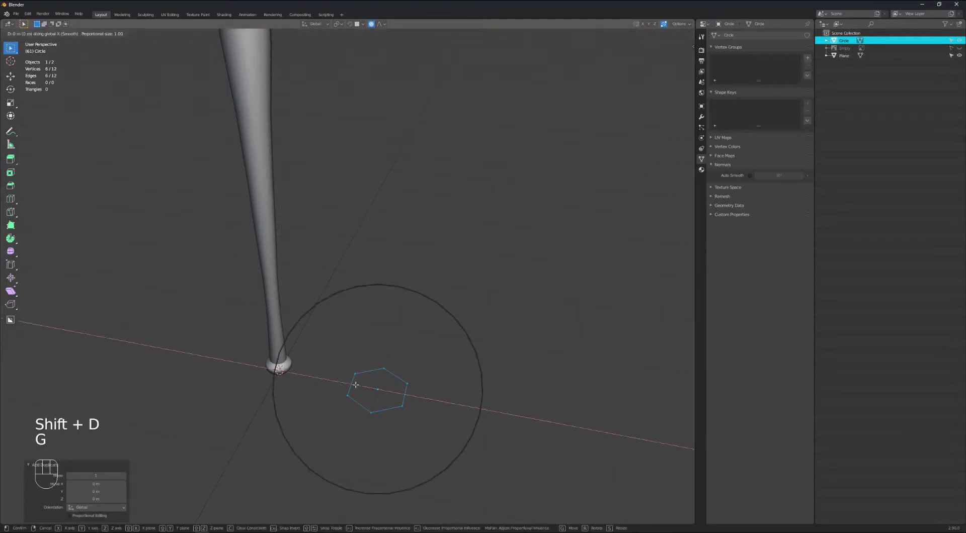
{"action": "key", "text": "1"}
{"action": "right_click", "coordinate": [356, 385]}
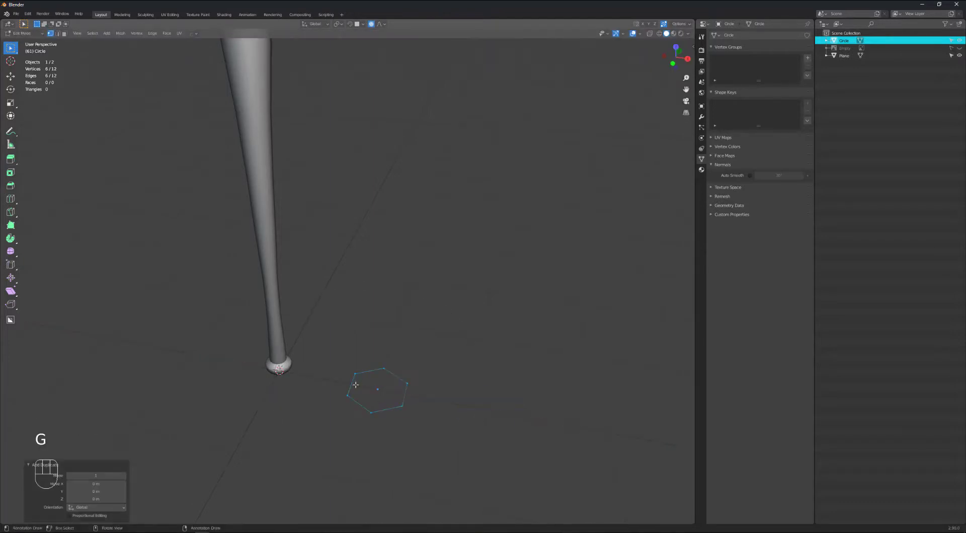
{"action": "key", "text": "g"}
{"action": "right_click", "coordinate": [377, 376]}
{"action": "key", "text": "g"}
{"action": "right_click", "coordinate": [377, 346]}
Step: Move the duplicated hexagon 1 m along X without proportional editing and return to object mode
{"action": "key", "text": "g"}
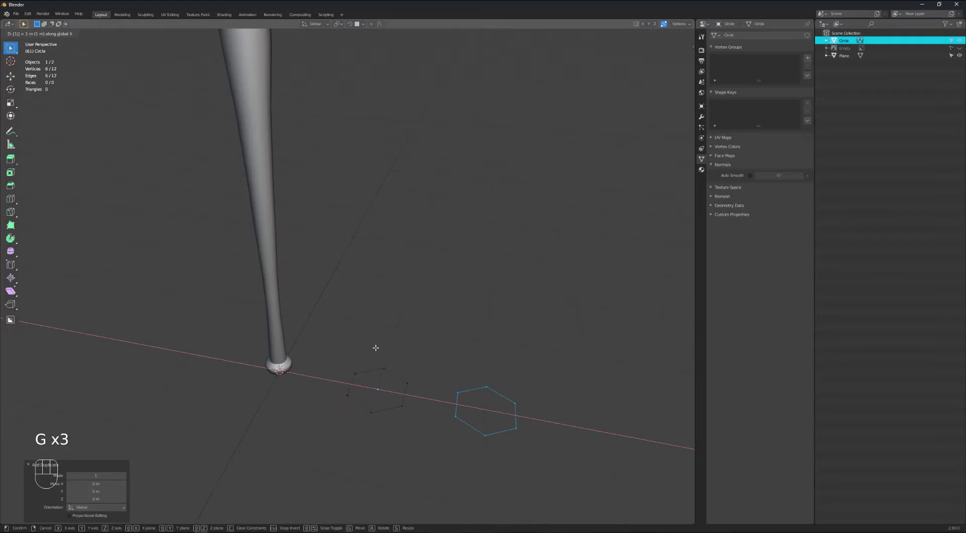
{"action": "left_click", "coordinate": [376, 348]}
{"action": "key", "text": "Tab"}
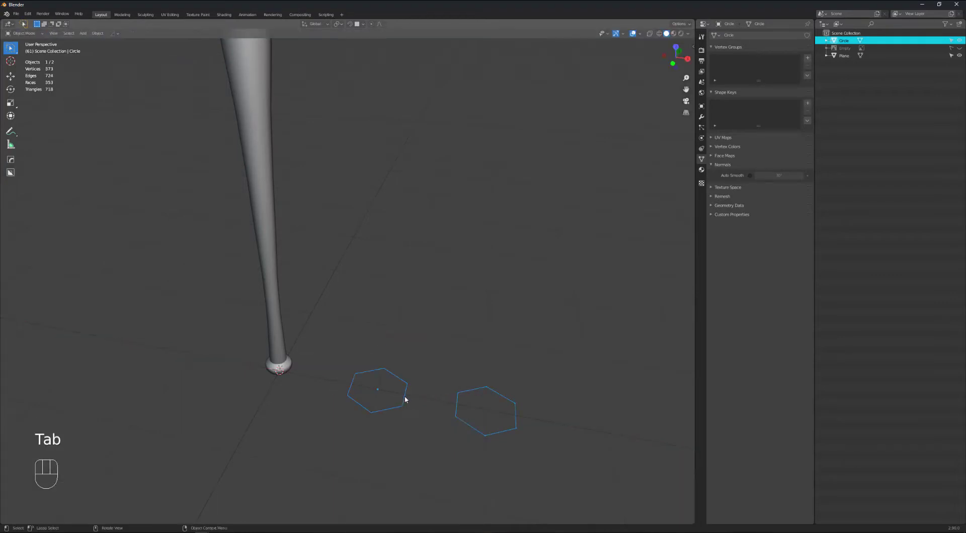
Step: Apply the hexagon object's location, rotation and scale, and set its origin to geometry
{"action": "key", "text": "ctrl+a"}
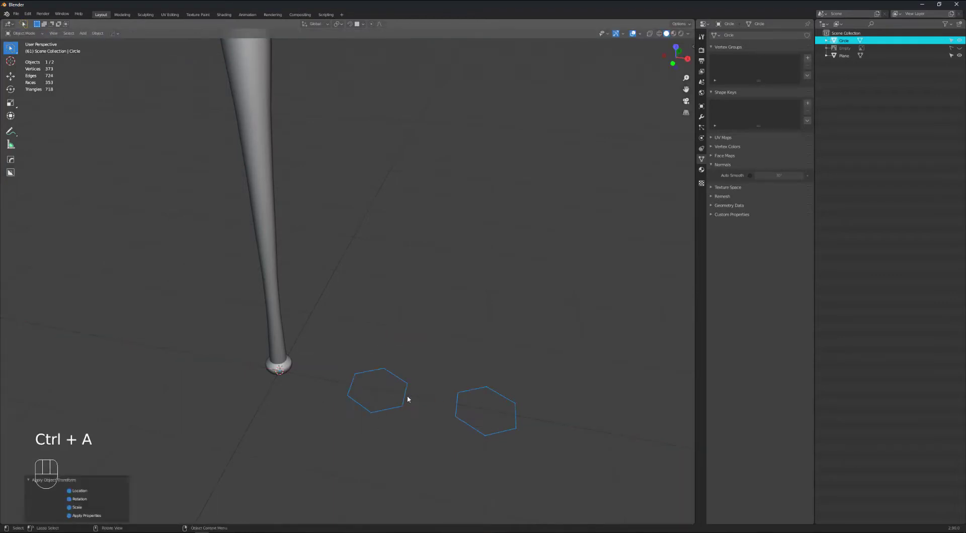
{"action": "left_click", "coordinate": [97, 34]}
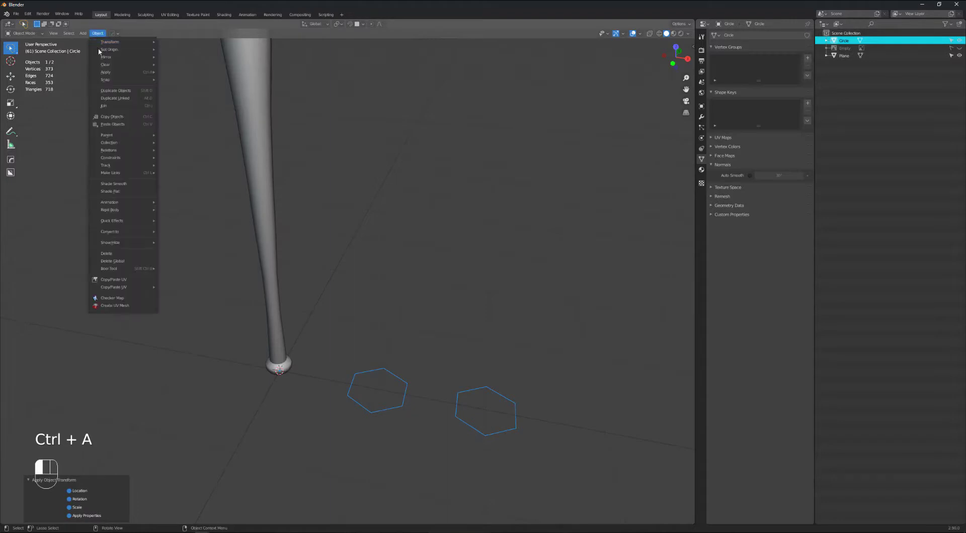
{"action": "mouse_move", "coordinate": [123, 50]}
{"action": "left_click", "coordinate": [191, 57]}
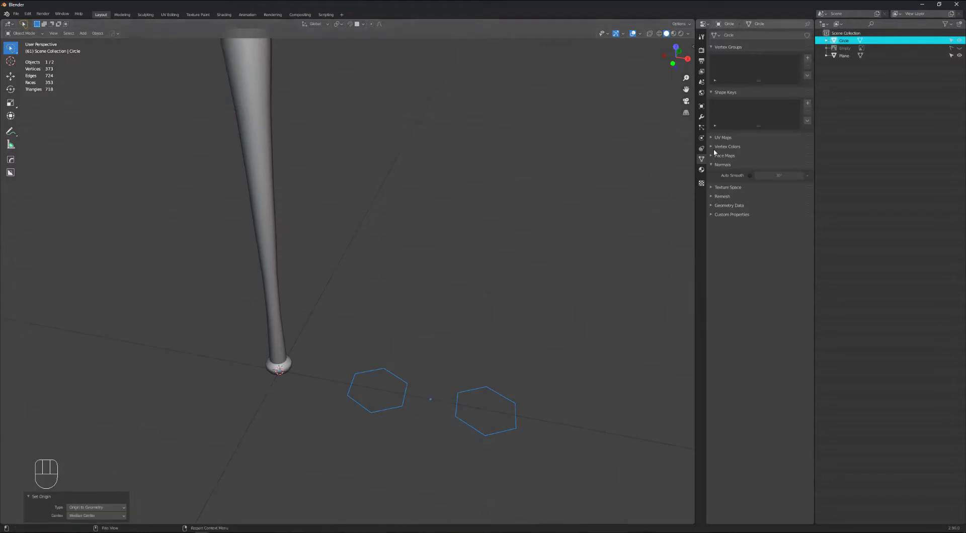
Step: Add a Screw modifier to the hexagon pair and set its Screw offset to 4 m
{"action": "left_click", "coordinate": [701, 117]}
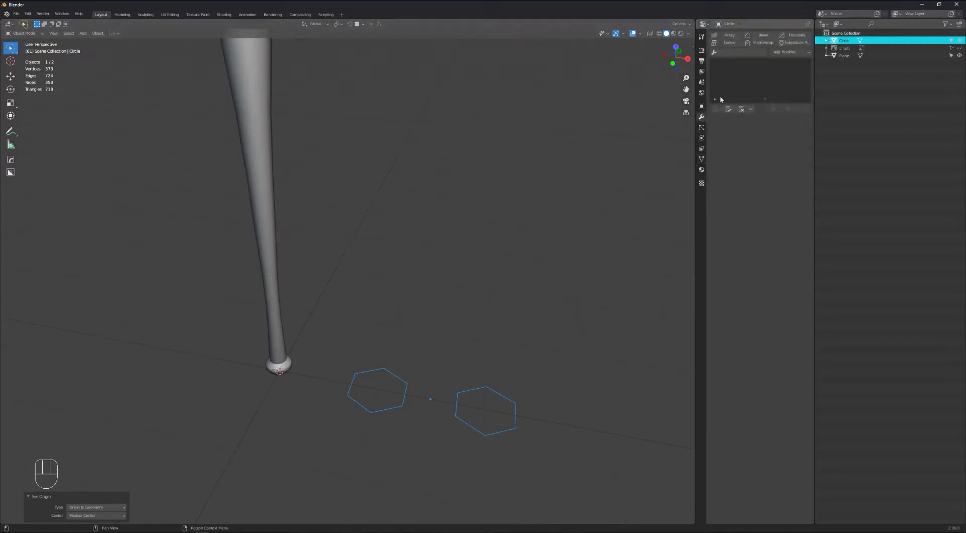
{"action": "left_click", "coordinate": [789, 52]}
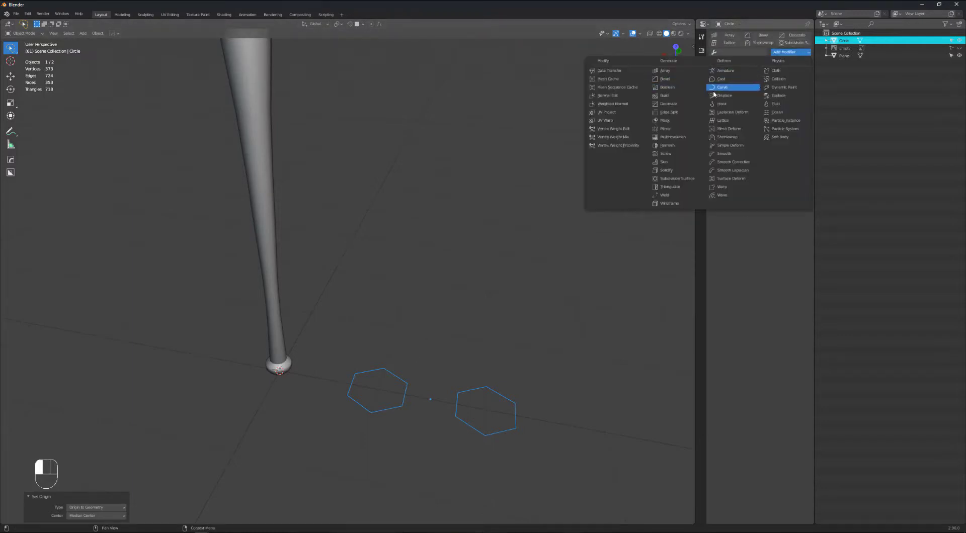
{"action": "left_click", "coordinate": [674, 154]}
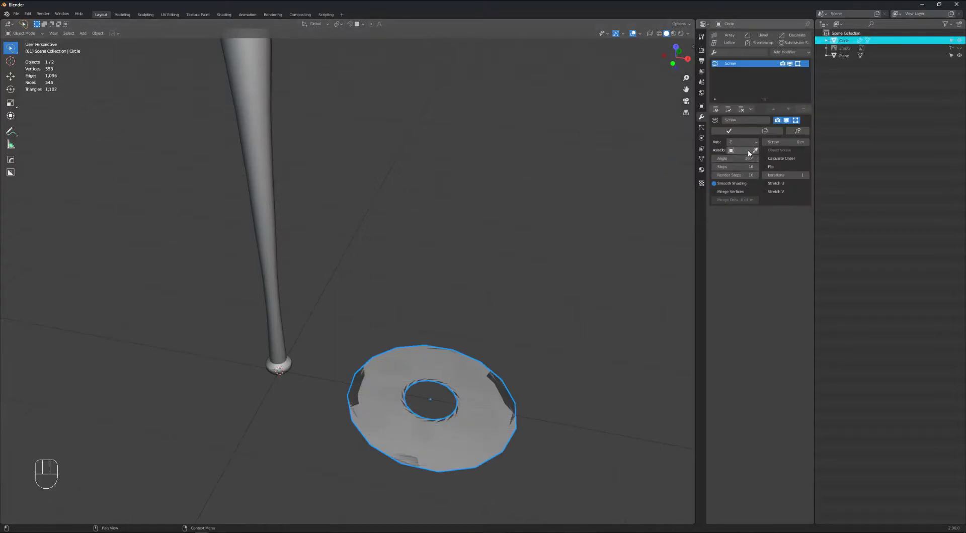
{"action": "left_click", "coordinate": [796, 143], "text": "ctrl"}
{"action": "left_click", "coordinate": [801, 157]}
{"action": "left_click_drag", "start_coordinate": [795, 142], "coordinate": [836, 142], "text": "ctrl"}
Step: In front view, raise the modifier's Screw offset to 7 m to stretch the twisted strands
{"action": "key", "text": "grave"}
{"action": "left_click", "coordinate": [473, 152]}
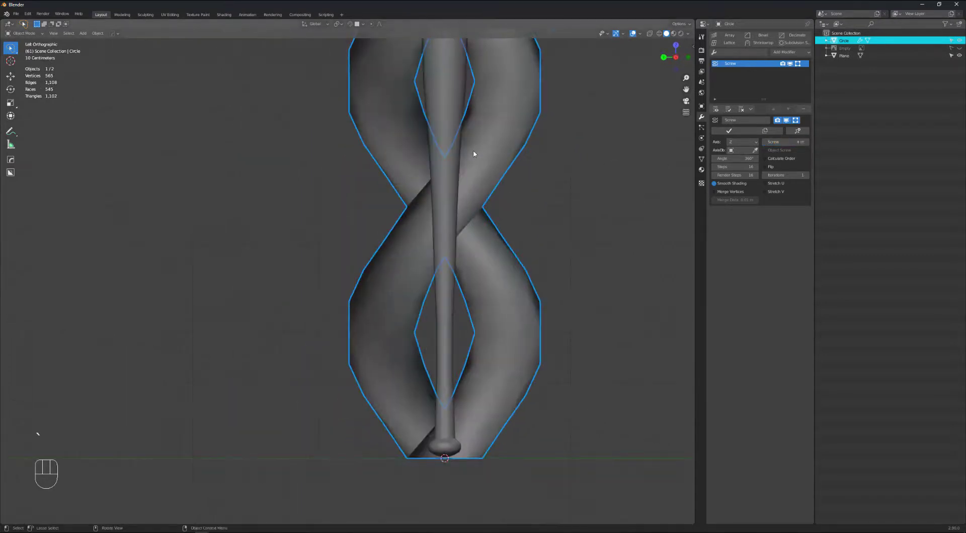
{"action": "scroll", "coordinate": [473, 150], "scroll_direction": "down", "scroll_amount": 6}
{"action": "middle_click_drag", "start_coordinate": [479, 156], "coordinate": [496, 177], "text": "shift"}
{"action": "key", "text": "grave"}
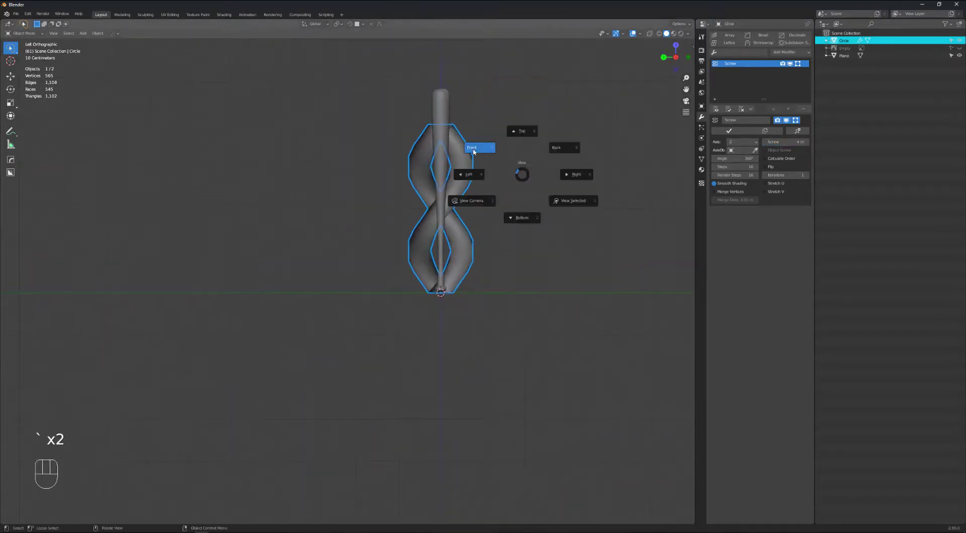
{"action": "left_click", "coordinate": [473, 148]}
{"action": "left_click", "coordinate": [794, 142], "text": "ctrl"}
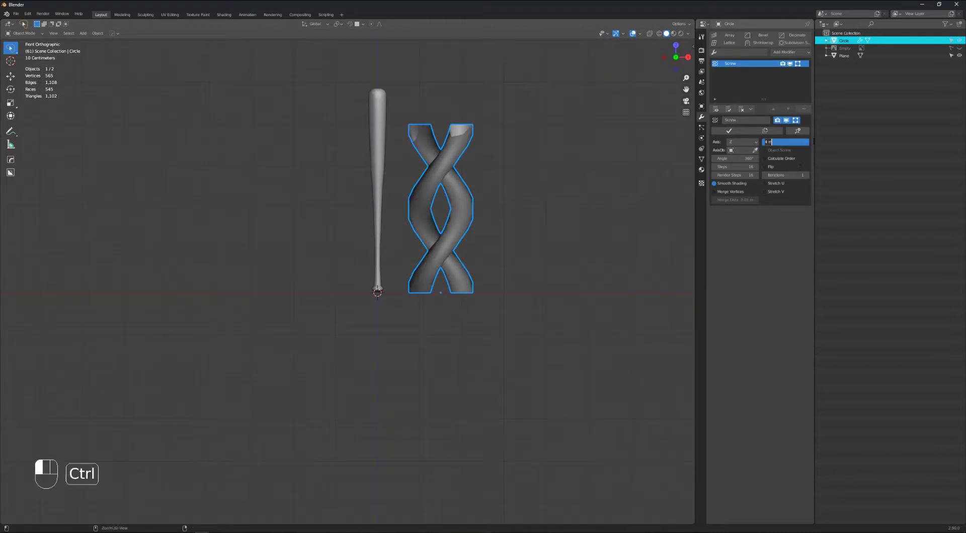
{"action": "key", "text": "Return"}
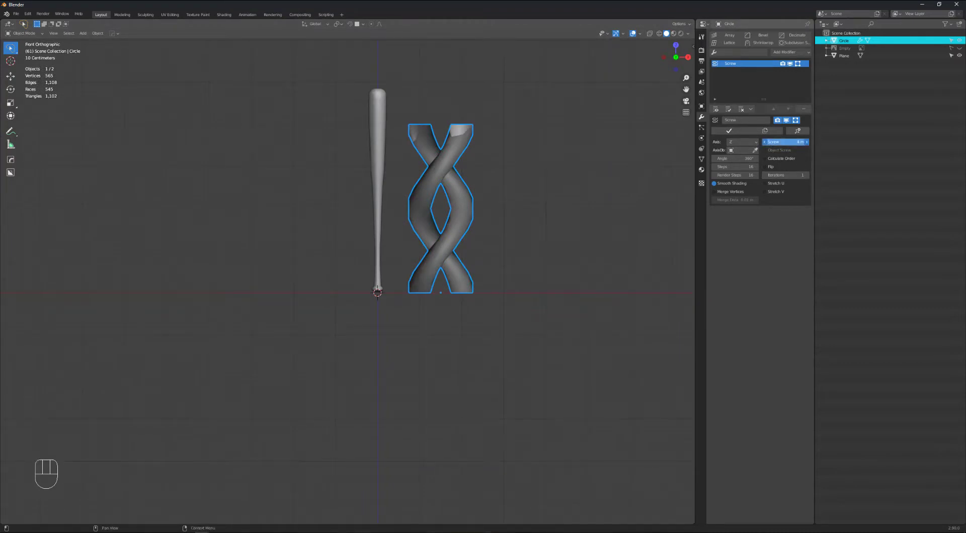
{"action": "left_click_drag", "start_coordinate": [794, 142], "coordinate": [801, 142], "text": "ctrl"}
Step: In edit mode, select the hexagon profile nearer the bat and move it about 0.23 m along X toward the other hexagon
{"action": "middle_click_drag", "start_coordinate": [466, 151], "coordinate": [451, 272], "text": "shift"}
{"action": "key", "text": "Tab"}
{"action": "left_click", "coordinate": [353, 251]}
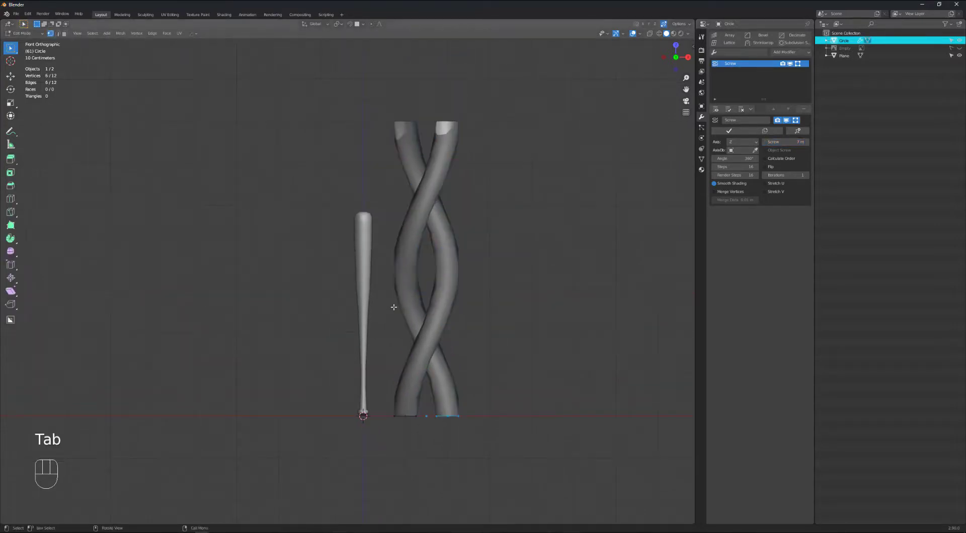
{"action": "key", "text": "Tab"}
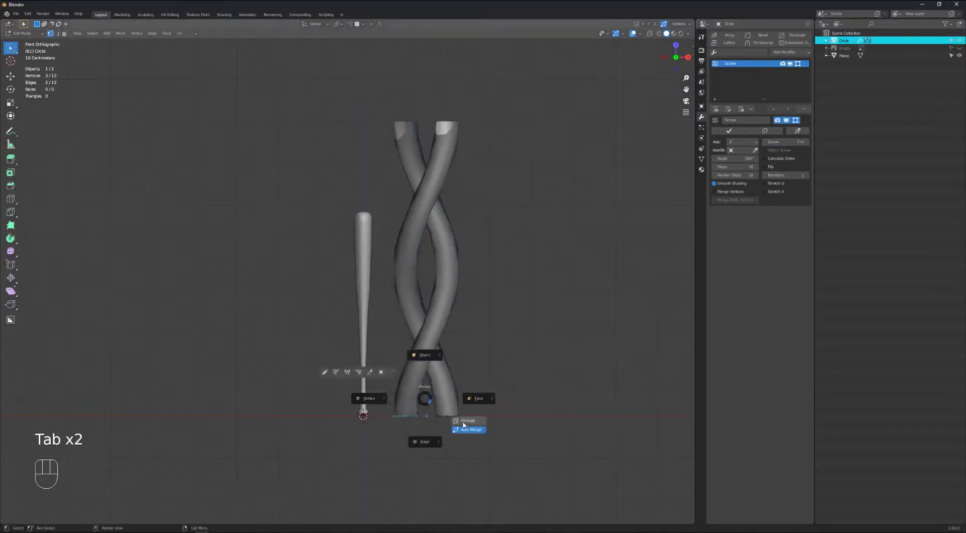
{"action": "left_click_drag", "start_coordinate": [385, 401], "coordinate": [418, 427]}
{"action": "key", "text": "g"}
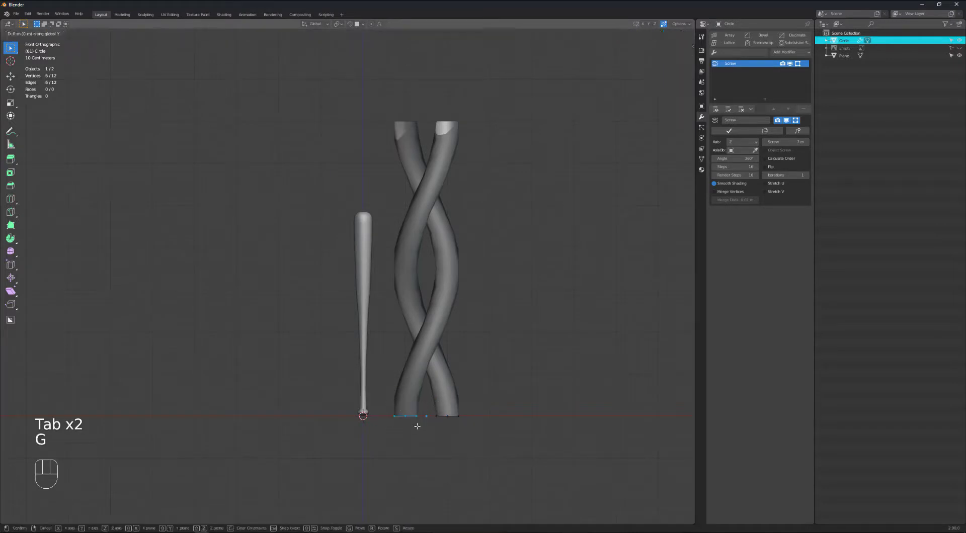
{"action": "key", "text": "x"}
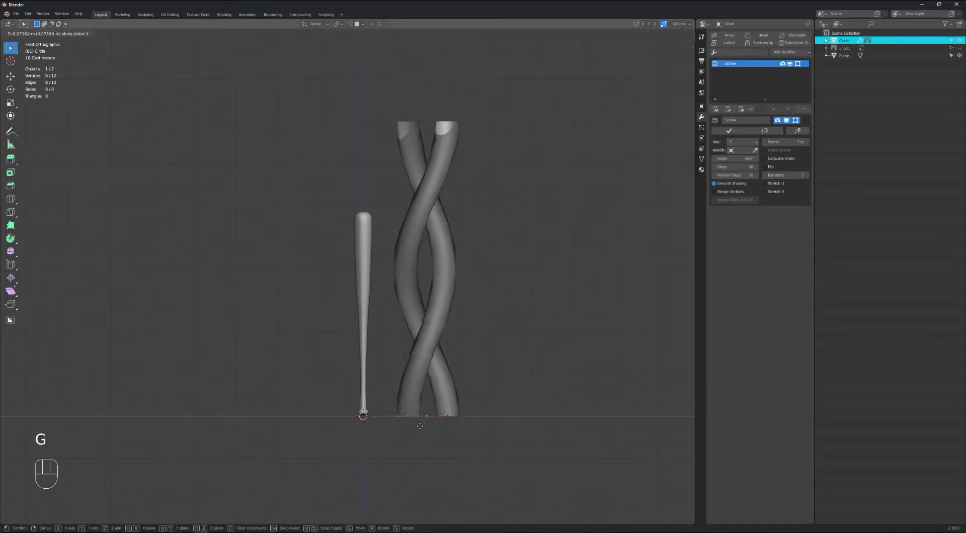
{"action": "left_click", "coordinate": [420, 426]}
{"action": "scroll", "coordinate": [420, 412], "scroll_direction": "up", "scroll_amount": 5}
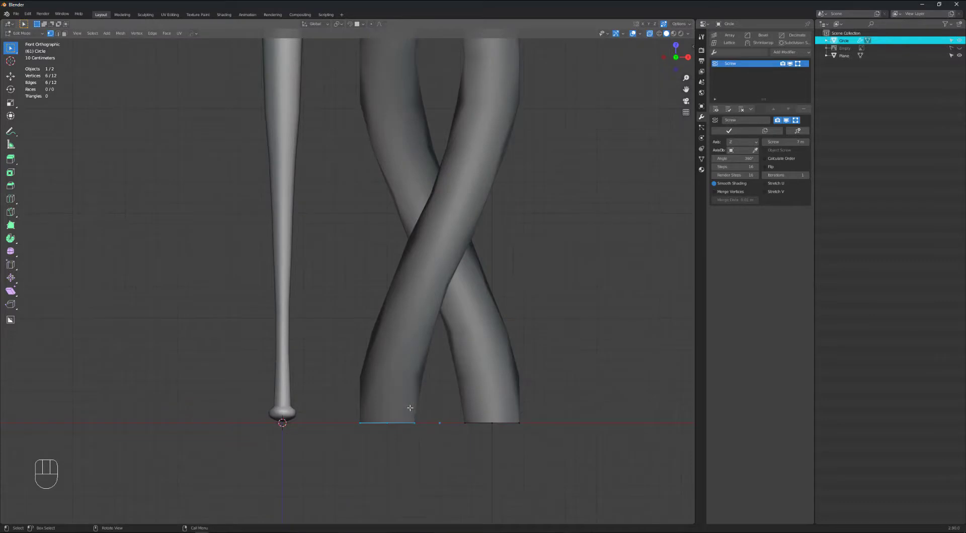
{"action": "key", "text": "g"}
{"action": "key", "text": "x"}
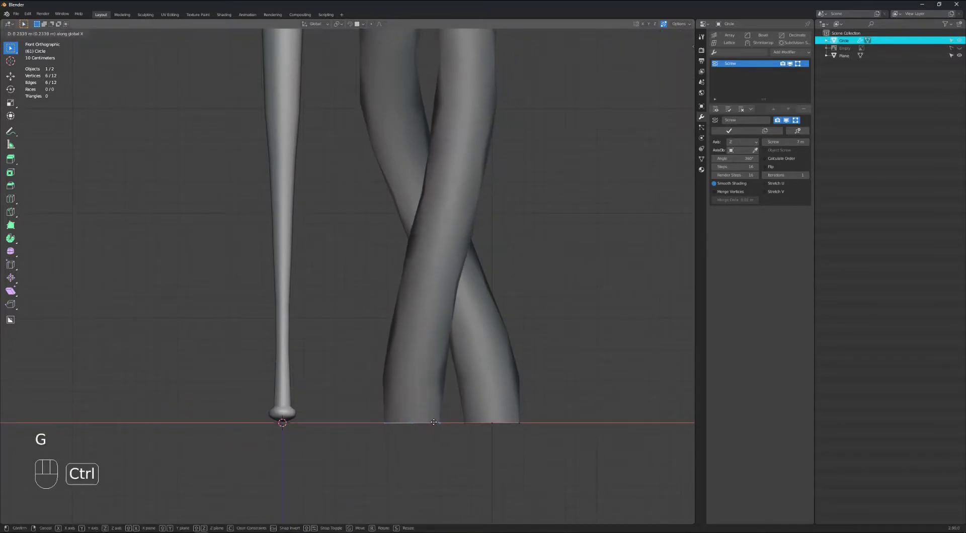
{"action": "left_click", "coordinate": [434, 423], "text": "ctrl"}
Step: Select the other hexagon, move it inward along X until the two profiles touch, and return to object mode
{"action": "left_click", "coordinate": [519, 449]}
{"action": "key", "text": "g"}
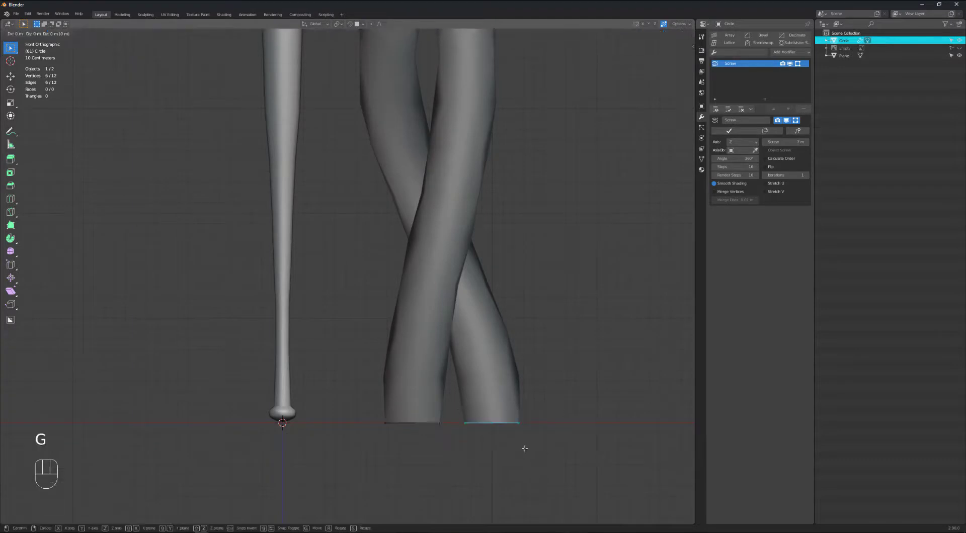
{"action": "key", "text": "x"}
{"action": "left_click", "coordinate": [503, 445], "text": "ctrl"}
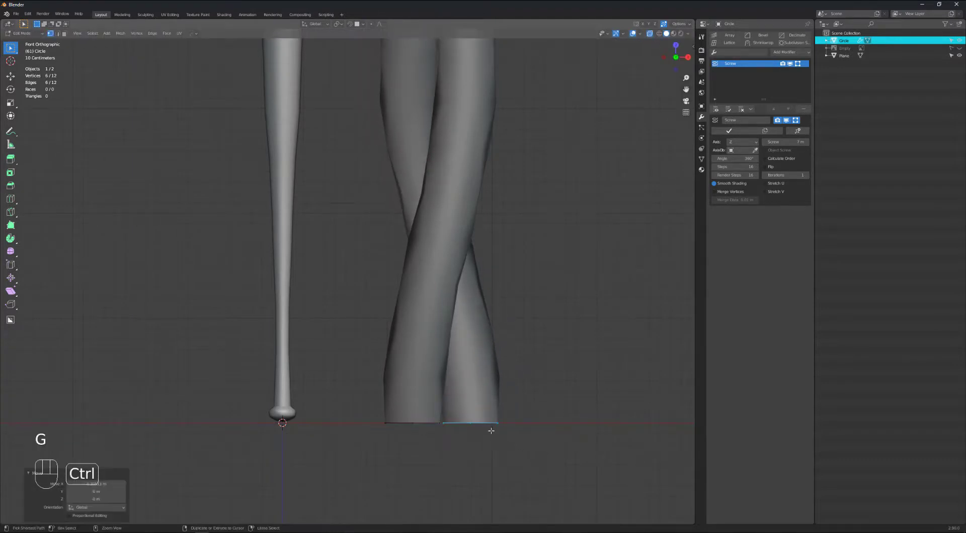
{"action": "scroll", "coordinate": [496, 430], "scroll_direction": "down", "scroll_amount": 4}
{"action": "middle_click_drag", "start_coordinate": [496, 430], "coordinate": [456, 217]}
{"action": "key", "text": "Tab"}
Step: Try the Screw modifier's Calculate Order and Flip options on the twisted strands, leaving both off
{"action": "left_click", "coordinate": [765, 159]}
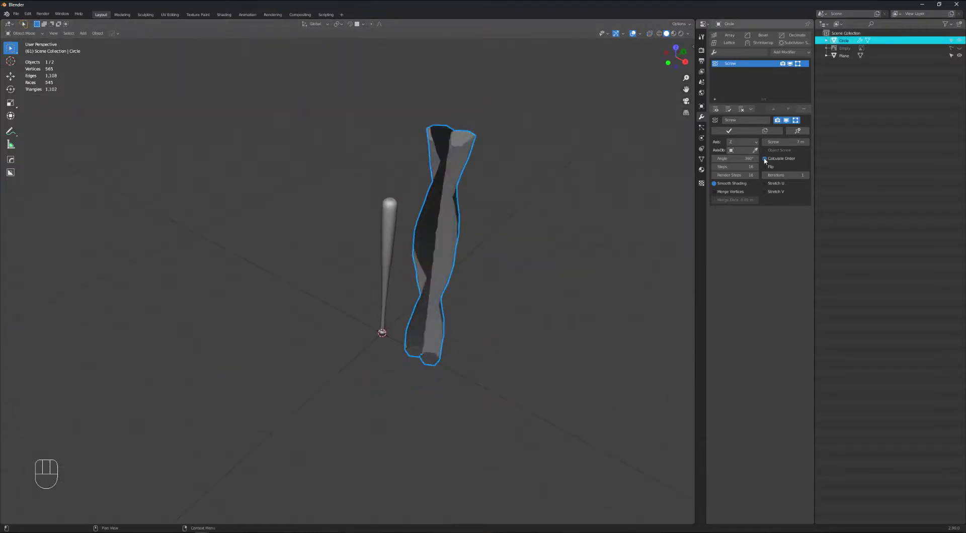
{"action": "left_click", "coordinate": [766, 159]}
{"action": "left_click", "coordinate": [766, 167]}
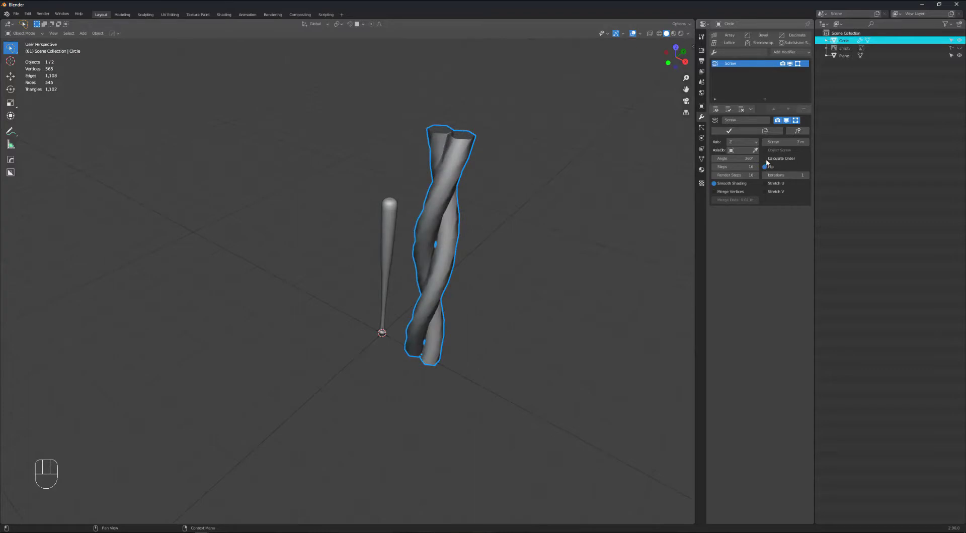
{"action": "left_click", "coordinate": [766, 160]}
{"action": "left_click", "coordinate": [767, 160]}
{"action": "left_click", "coordinate": [766, 160]}
{"action": "left_click", "coordinate": [766, 167]}
{"action": "left_click", "coordinate": [766, 159]}
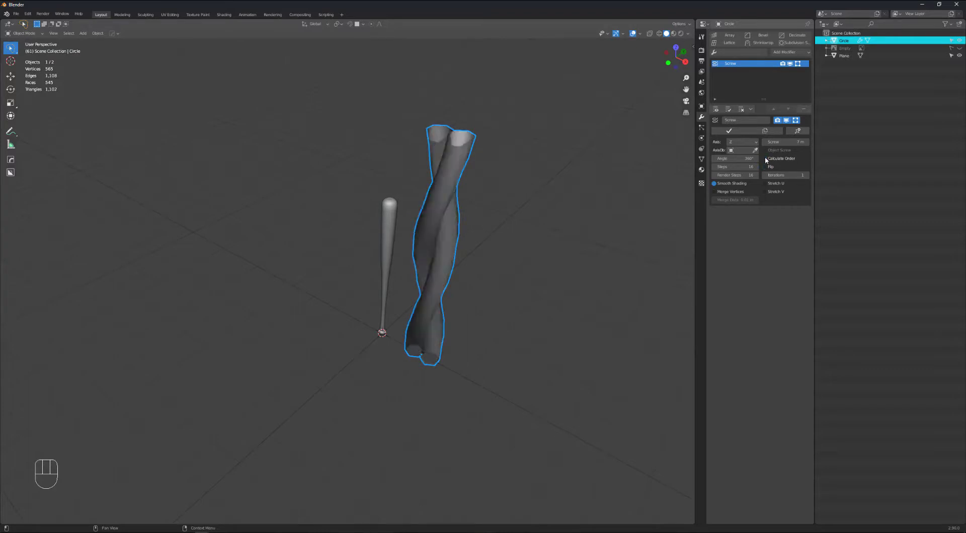
Step: Inspect the strands' surfaces and turn off Backface Culling in the viewport shading options
{"action": "middle_click_drag", "start_coordinate": [495, 194], "coordinate": [465, 193]}
{"action": "scroll", "coordinate": [457, 228], "scroll_direction": "up", "scroll_amount": 4}
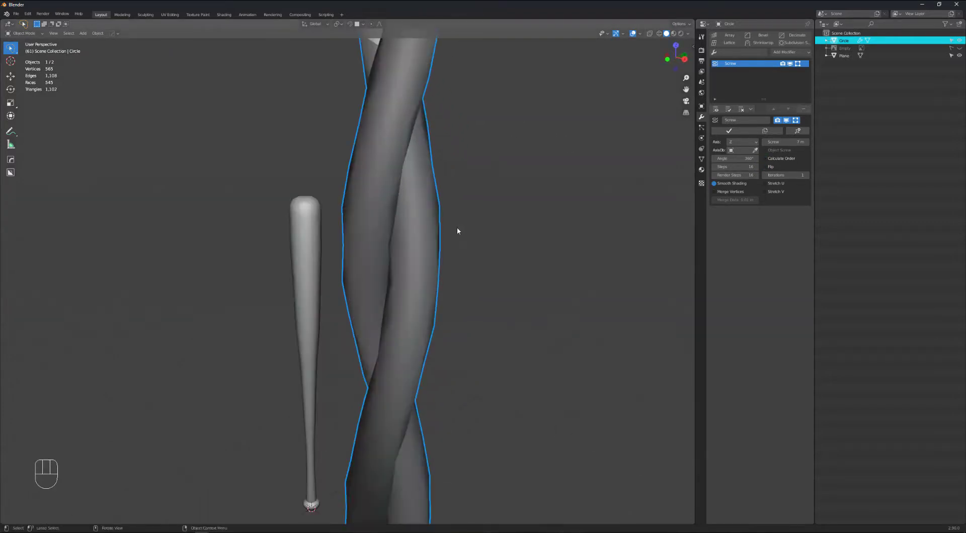
{"action": "scroll", "coordinate": [457, 231], "scroll_direction": "down", "scroll_amount": 4}
{"action": "middle_click_drag", "start_coordinate": [457, 231], "coordinate": [633, 59]}
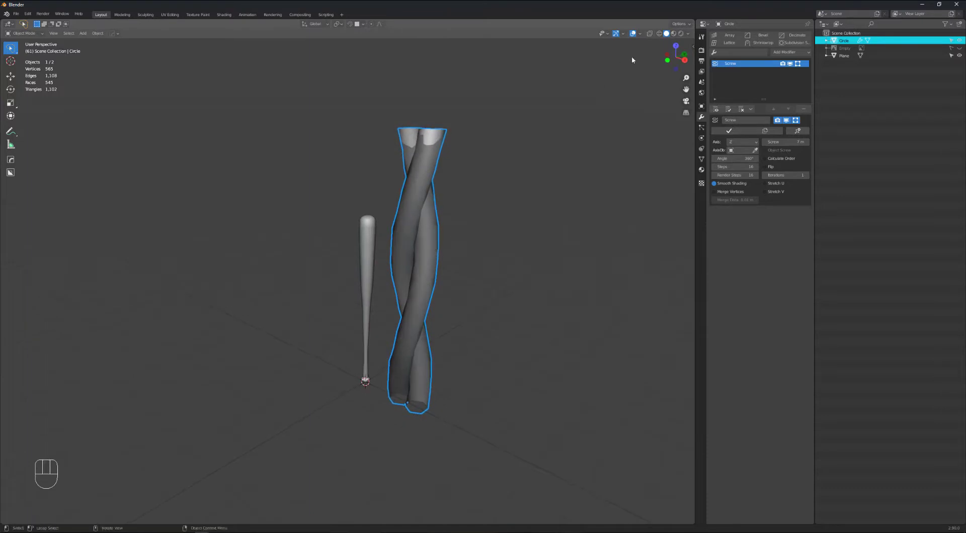
{"action": "left_click", "coordinate": [689, 34]}
{"action": "left_click", "coordinate": [647, 170]}
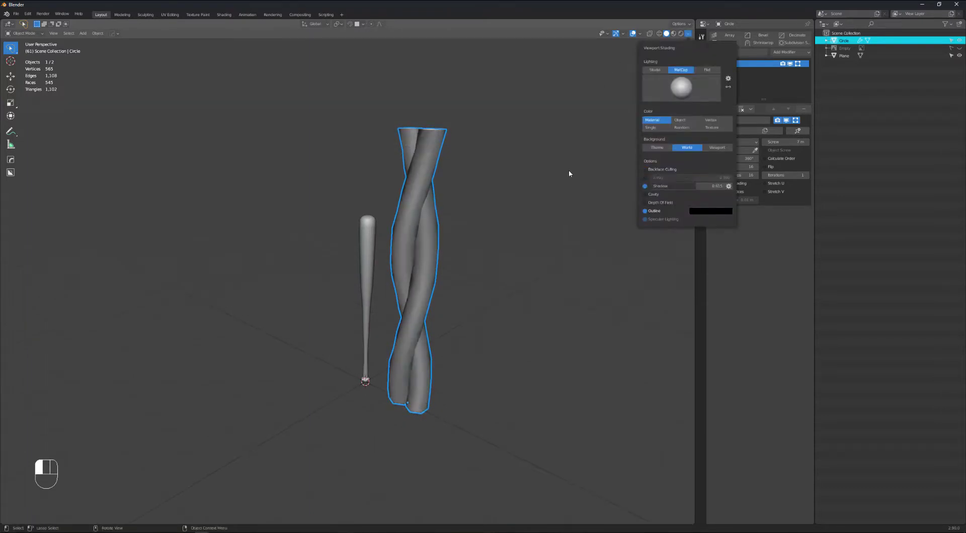
Step: Inspect the strands from several angles and retest Calculate Order and Flip, switching both back off
{"action": "middle_click_drag", "start_coordinate": [569, 170], "coordinate": [508, 160]}
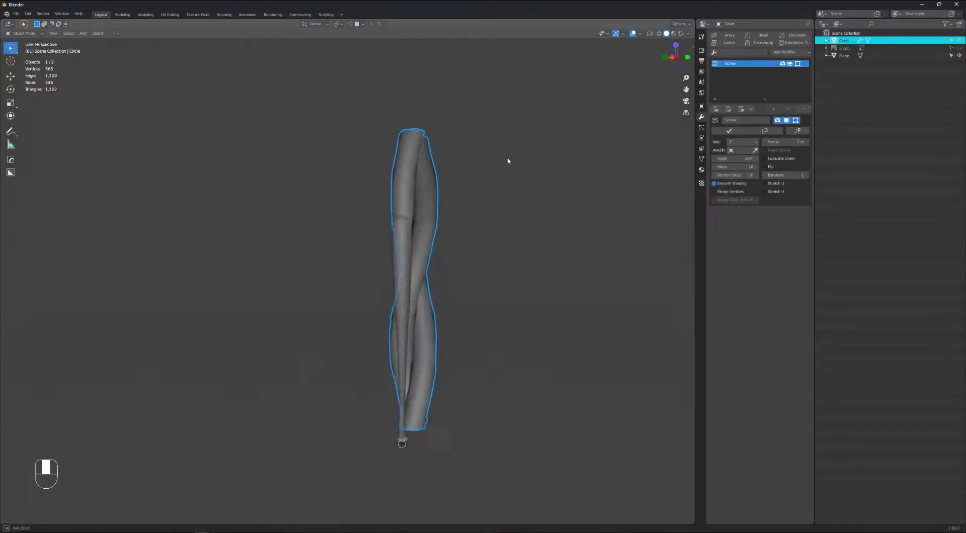
{"action": "scroll", "coordinate": [429, 265], "scroll_direction": "up", "scroll_amount": 4}
{"action": "scroll", "coordinate": [430, 265], "scroll_direction": "down", "scroll_amount": 4}
{"action": "middle_click_drag", "start_coordinate": [429, 265], "coordinate": [394, 253]}
{"action": "scroll", "coordinate": [397, 250], "scroll_direction": "up", "scroll_amount": 5}
{"action": "scroll", "coordinate": [399, 252], "scroll_direction": "down", "scroll_amount": 2}
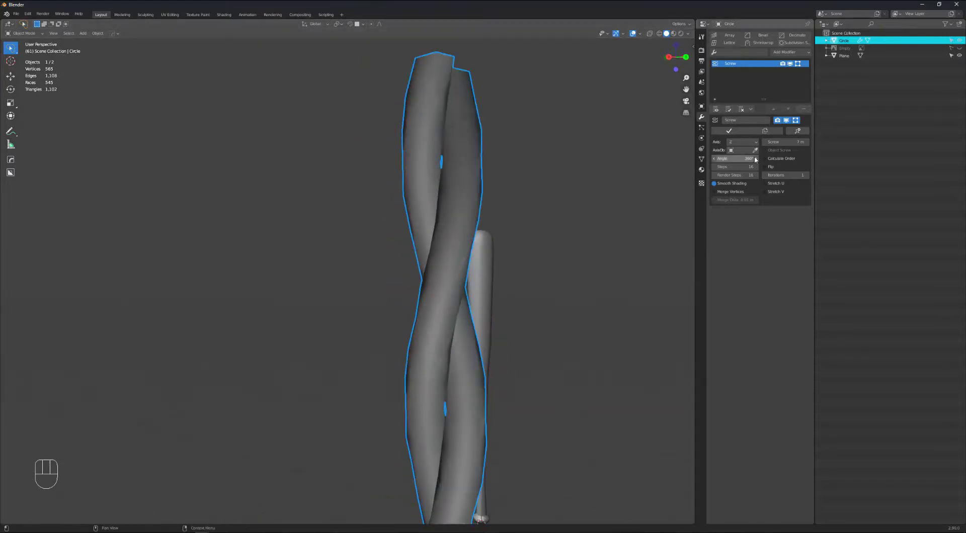
{"action": "left_click", "coordinate": [766, 159]}
{"action": "left_click", "coordinate": [765, 159]}
{"action": "left_click", "coordinate": [766, 166]}
{"action": "left_click", "coordinate": [766, 167]}
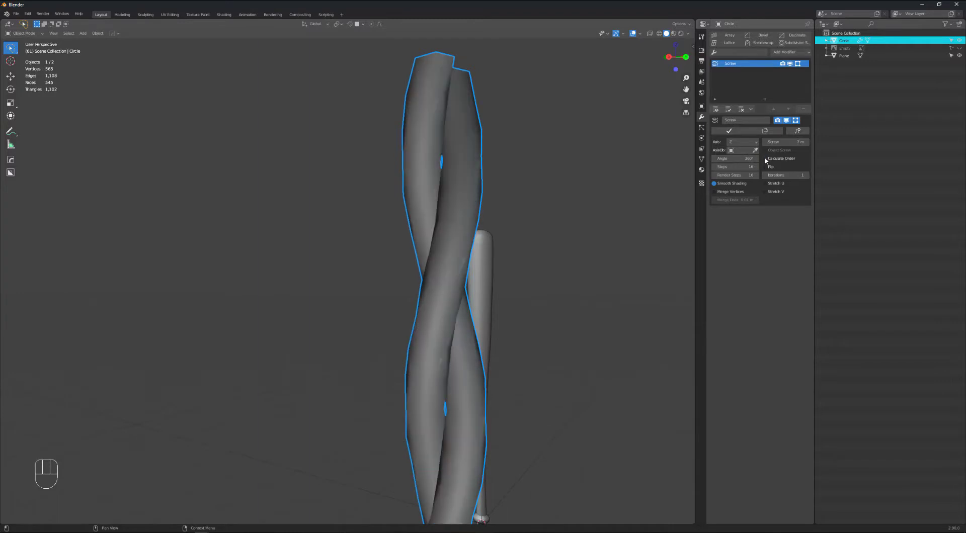
Step: Enable Merge Vertices on the Screw modifier, keeping Smooth Shading on and Calculate Order and Flip off
{"action": "left_click", "coordinate": [714, 191]}
{"action": "left_click", "coordinate": [715, 184]}
{"action": "left_click", "coordinate": [715, 185]}
{"action": "left_click", "coordinate": [766, 167]}
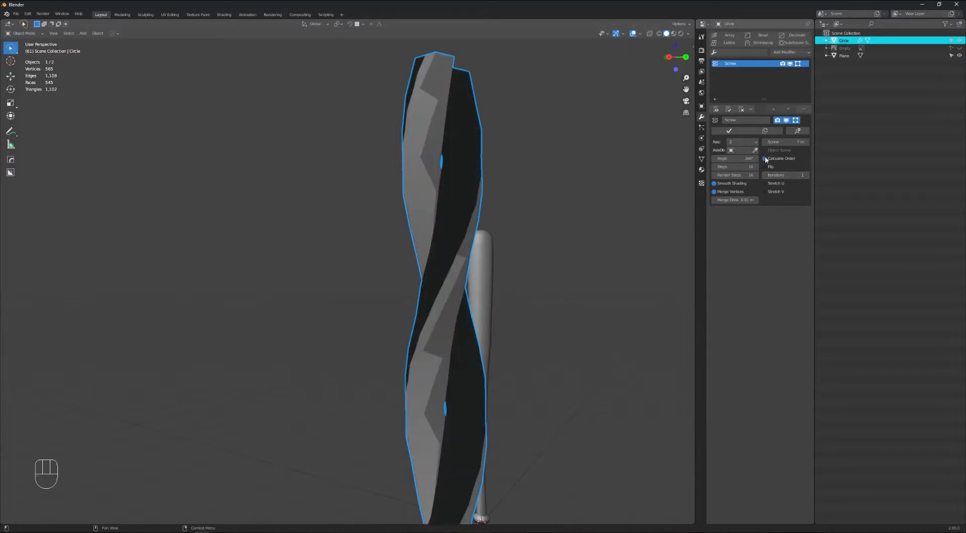
{"action": "left_click", "coordinate": [769, 168]}
{"action": "middle_click_drag", "start_coordinate": [588, 176], "coordinate": [577, 185]}
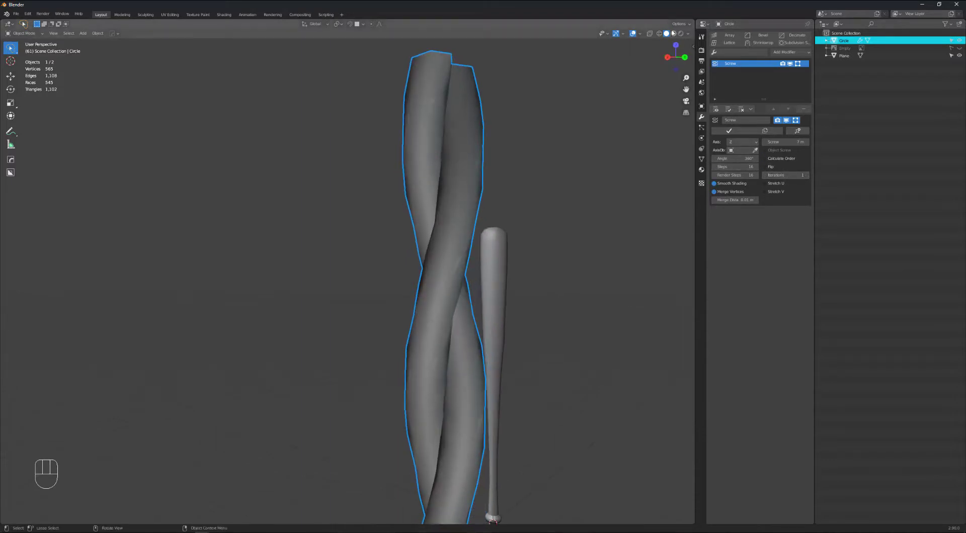
Step: Examine the merged strands in Material Preview shading, and return to Solid shading in front view
{"action": "left_click", "coordinate": [674, 34]}
{"action": "middle_click_drag", "start_coordinate": [486, 235], "coordinate": [630, 233]}
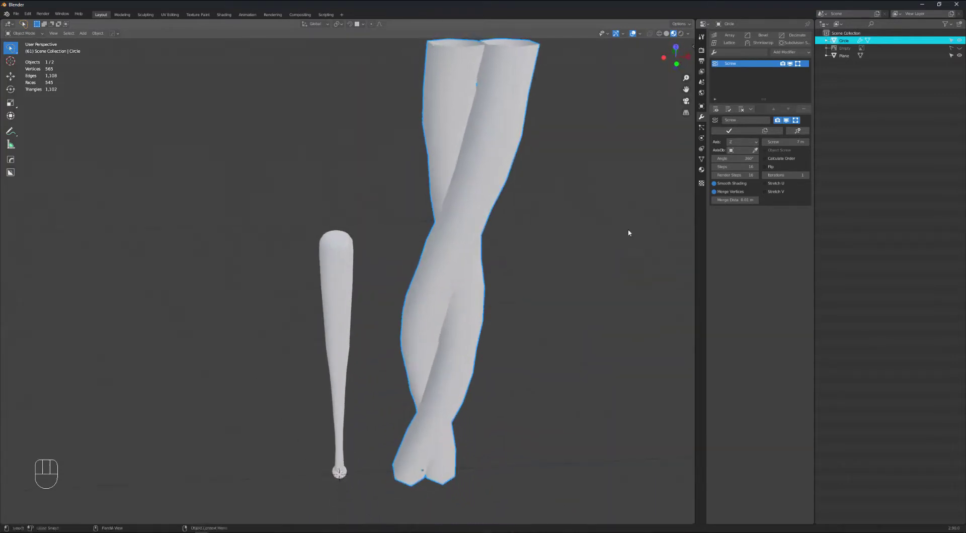
{"action": "key", "text": "grave"}
{"action": "left_click", "coordinate": [540, 125]}
{"action": "scroll", "coordinate": [592, 177], "scroll_direction": "up", "scroll_amount": 2}
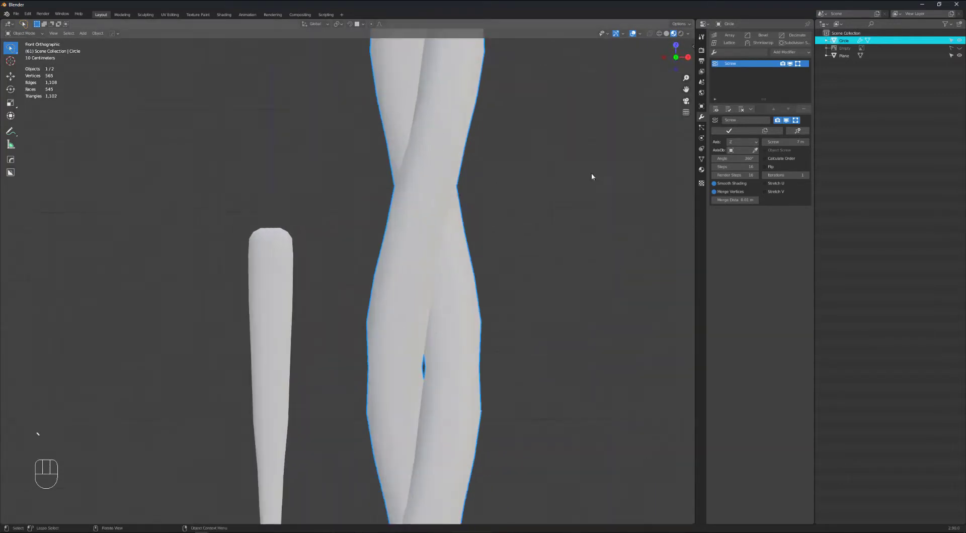
{"action": "left_click", "coordinate": [665, 35]}
{"action": "scroll", "coordinate": [523, 210], "scroll_direction": "down", "scroll_amount": 5}
{"action": "middle_click_drag", "start_coordinate": [518, 214], "coordinate": [498, 198], "text": "shift"}
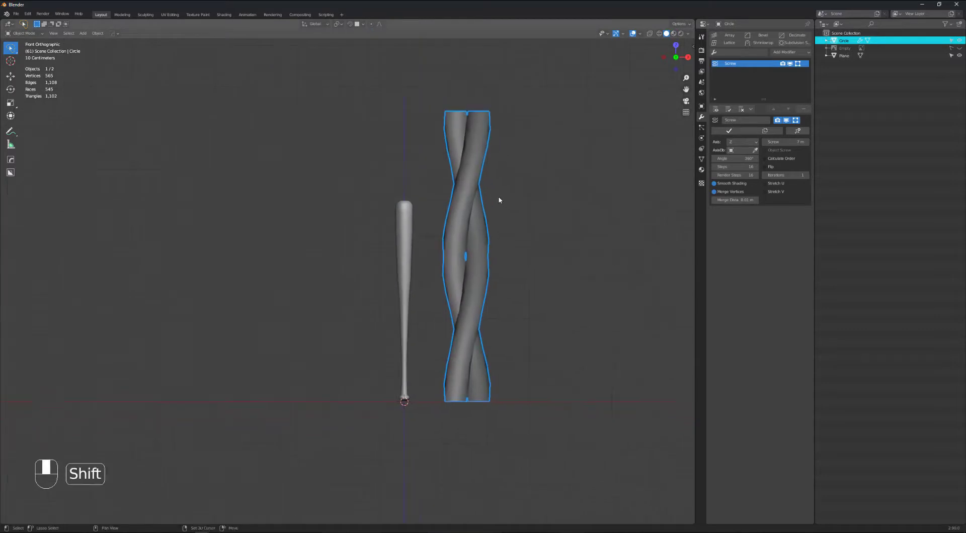
Step: Scale the twisted rope object down uniformly to 0.14
{"action": "left_click", "coordinate": [509, 206]}
{"action": "left_click", "coordinate": [479, 209]}
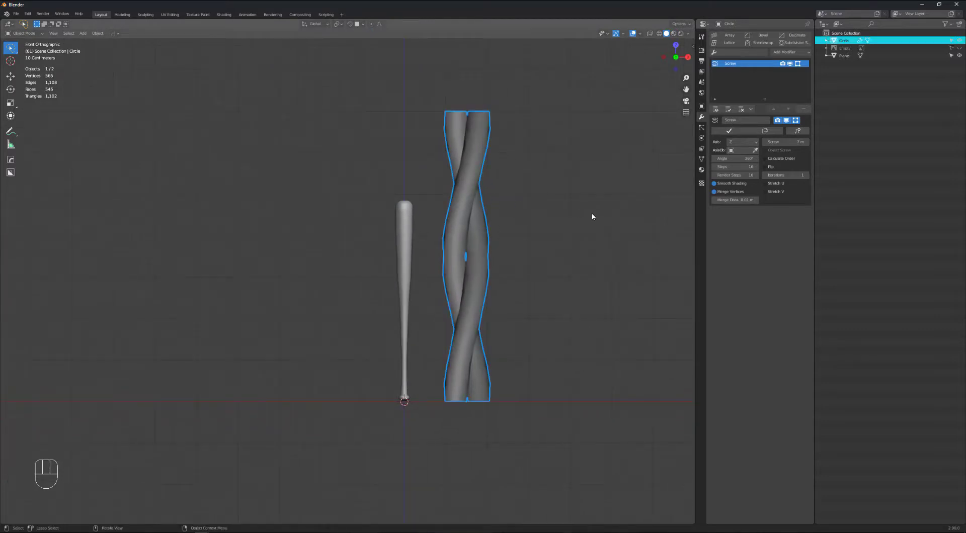
{"action": "key", "text": "s"}
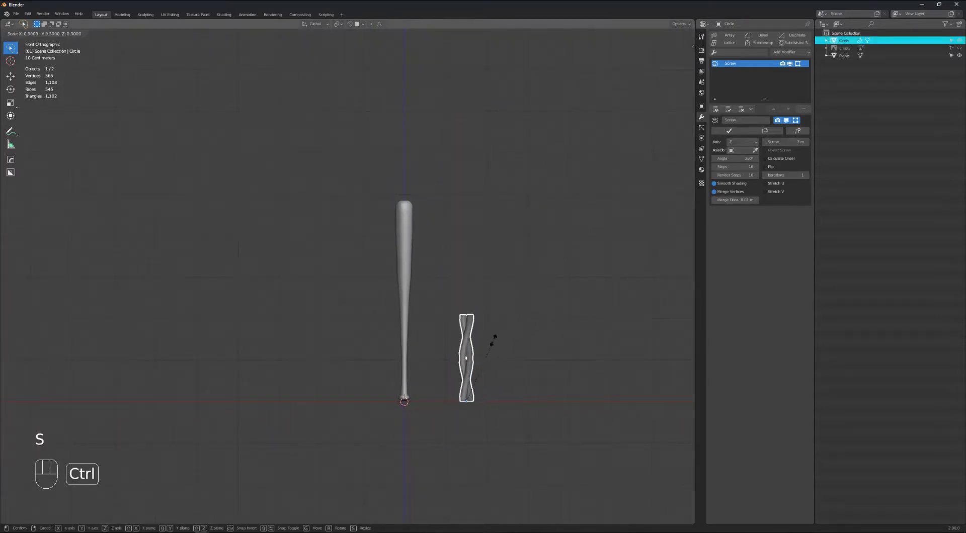
{"action": "right_click", "coordinate": [493, 372]}
{"action": "scroll", "coordinate": [530, 381], "scroll_direction": "up", "scroll_amount": 5}
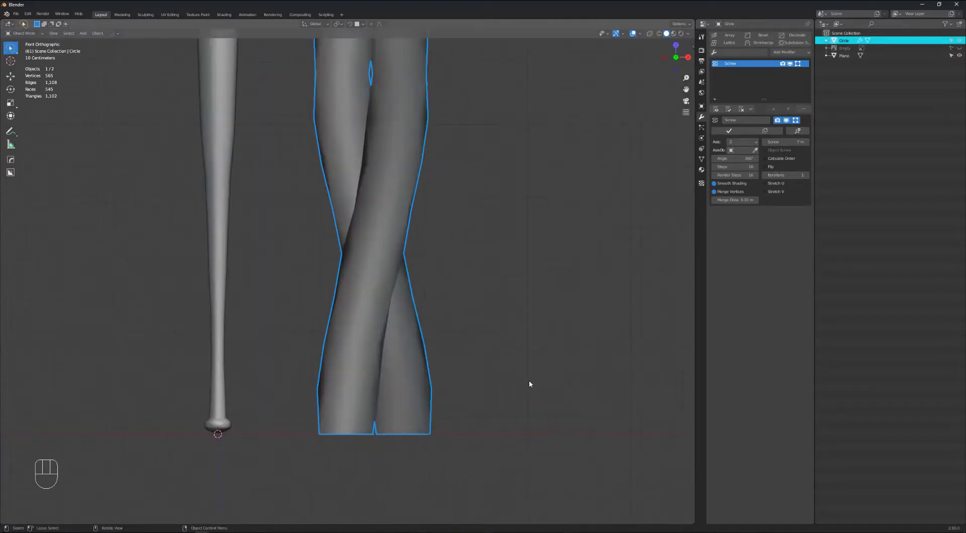
{"action": "key", "text": "s"}
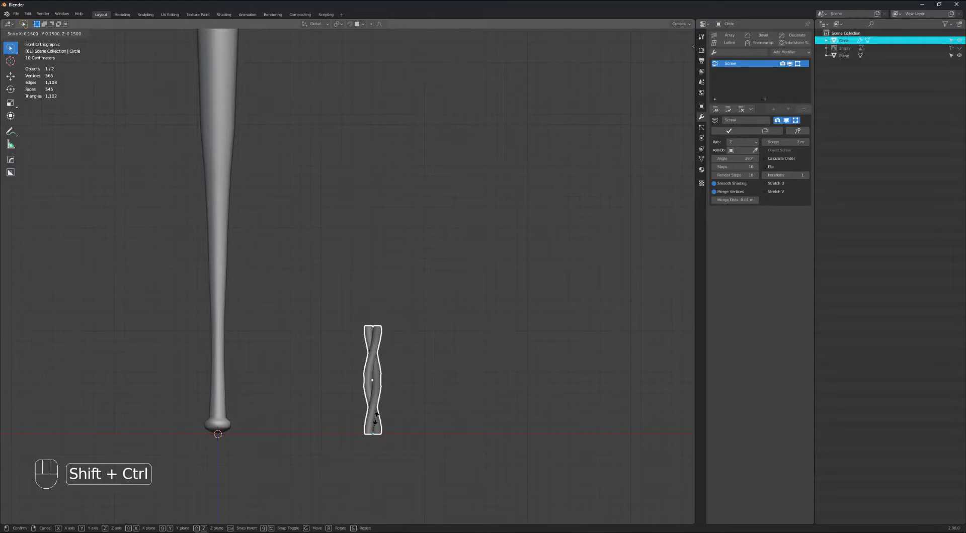
{"action": "left_click", "coordinate": [375, 419]}
{"action": "scroll", "coordinate": [400, 397], "scroll_direction": "up", "scroll_amount": 3}
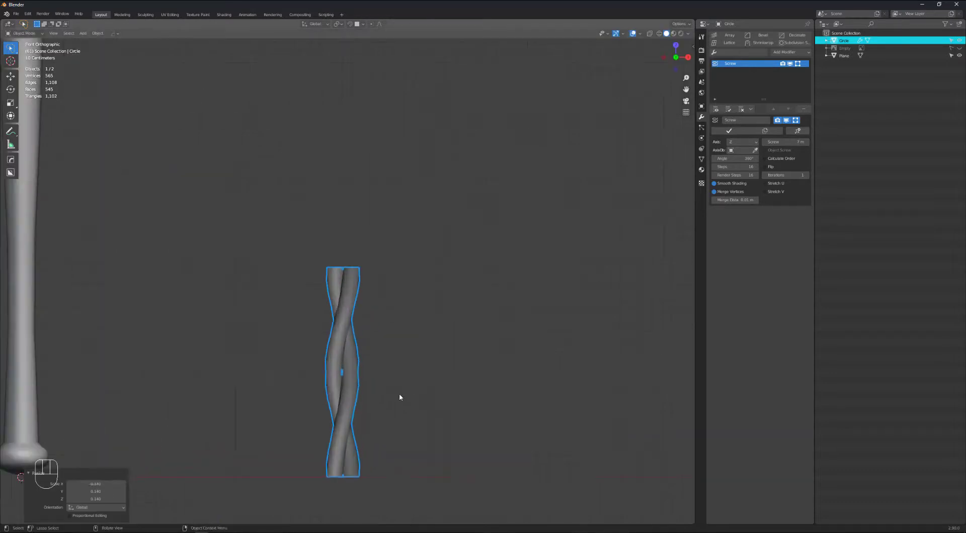
{"action": "scroll", "coordinate": [400, 394], "scroll_direction": "up", "scroll_amount": 2}
{"action": "middle_click_drag", "start_coordinate": [376, 391], "coordinate": [427, 352], "text": "shift"}
Step: Scale the rope up slightly so its upper end lines up with the nearest grid line
{"action": "key", "text": "s"}
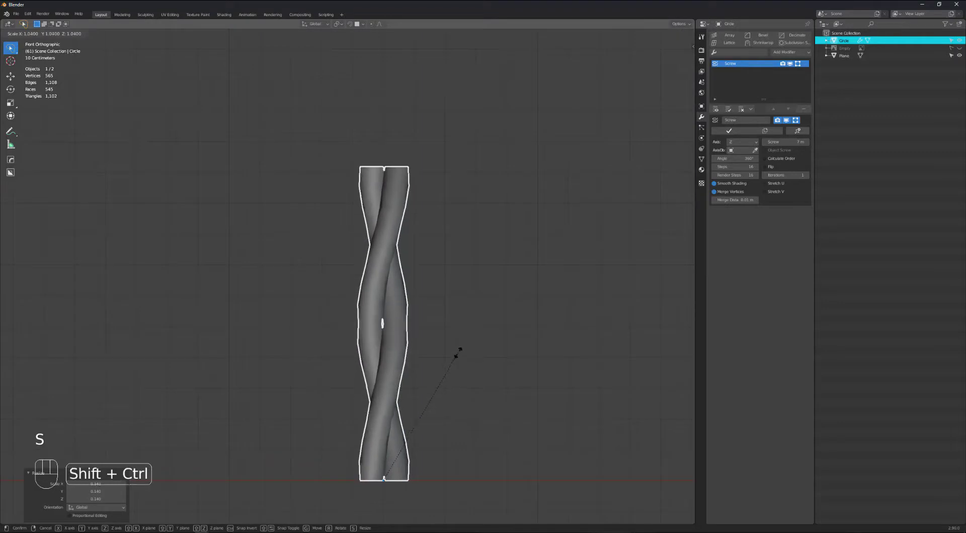
{"action": "left_click", "coordinate": [433, 362]}
{"action": "left_click", "coordinate": [425, 362]}
{"action": "scroll", "coordinate": [425, 362], "scroll_direction": "down", "scroll_amount": 3}
{"action": "left_click", "coordinate": [409, 350]}
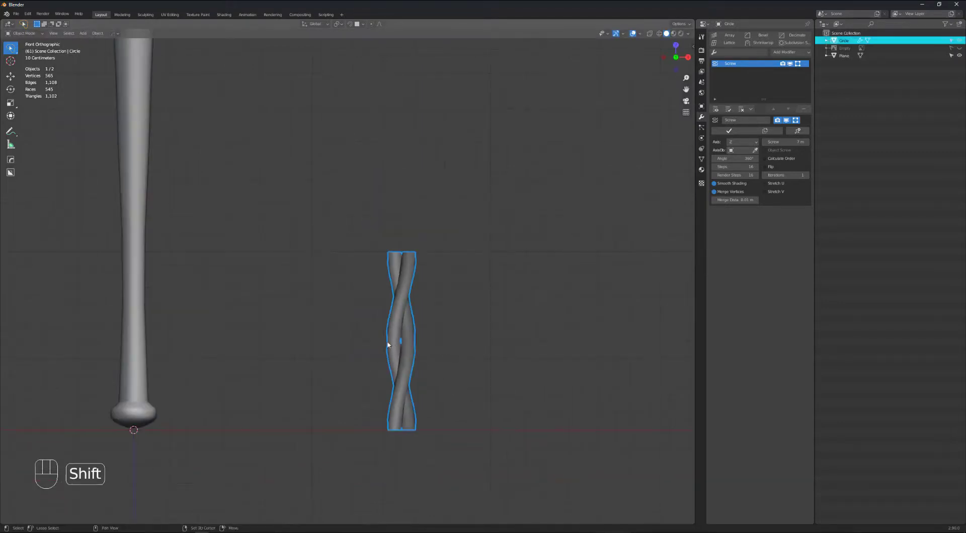
{"action": "middle_click_drag", "start_coordinate": [388, 344], "coordinate": [441, 347], "text": "shift"}
{"action": "scroll", "coordinate": [411, 300], "scroll_direction": "down", "scroll_amount": 4}
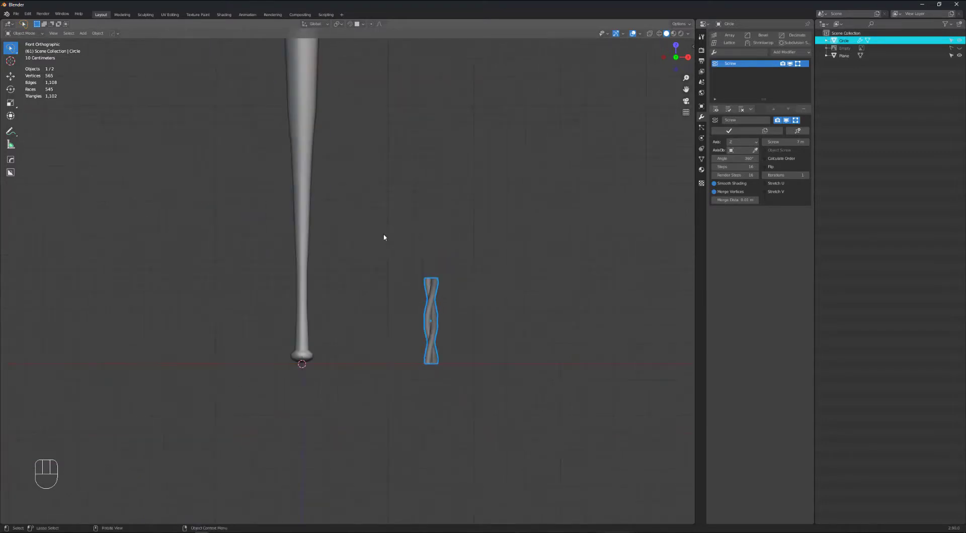
{"action": "middle_click_drag", "start_coordinate": [384, 237], "coordinate": [438, 358], "text": "shift"}
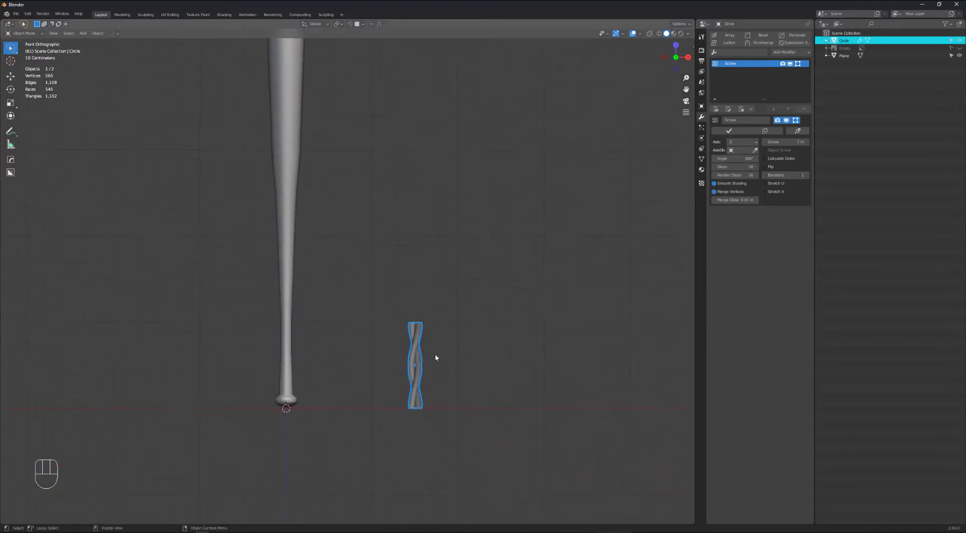
Step: Move the rope about 1.1 m in the negative X direction so it stands close beside the bat's handle
{"action": "key", "text": "g"}
{"action": "key", "text": "x"}
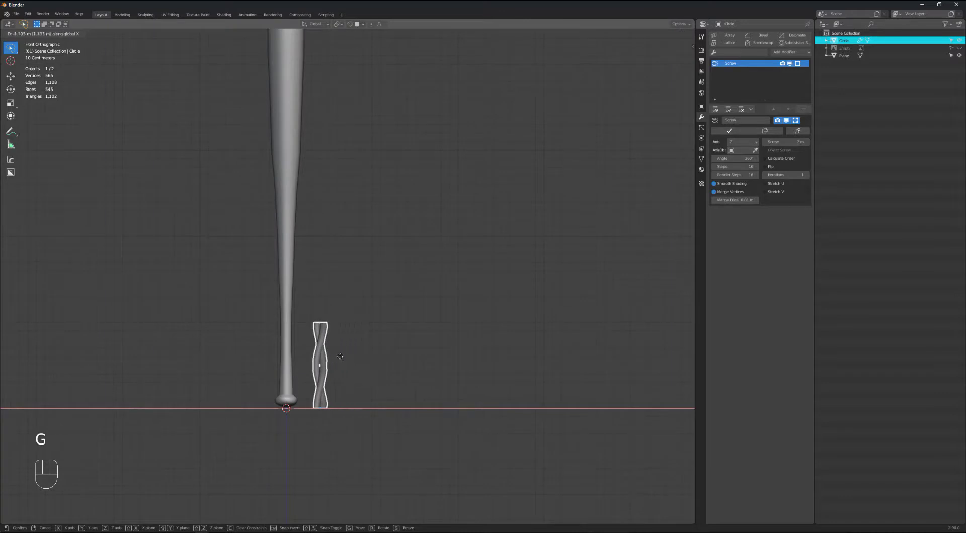
{"action": "left_click", "coordinate": [341, 358]}
{"action": "middle_click_drag", "start_coordinate": [341, 359], "coordinate": [509, 343], "text": "shift"}
{"action": "scroll", "coordinate": [400, 350], "scroll_direction": "up", "scroll_amount": 3}
{"action": "scroll", "coordinate": [400, 350], "scroll_direction": "up", "scroll_amount": 2}
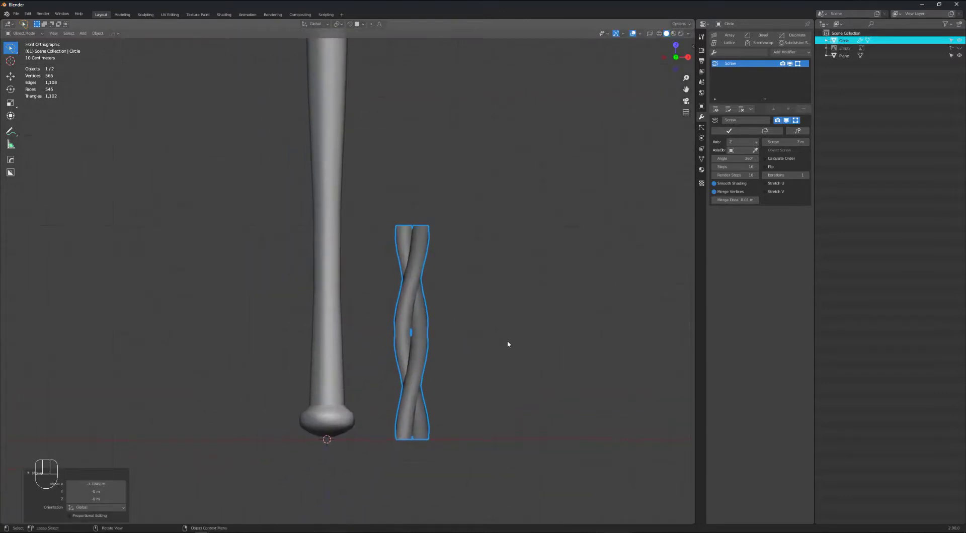
Step: Scale the rope uniformly by 0.5 and deselect it
{"action": "key", "text": "s"}
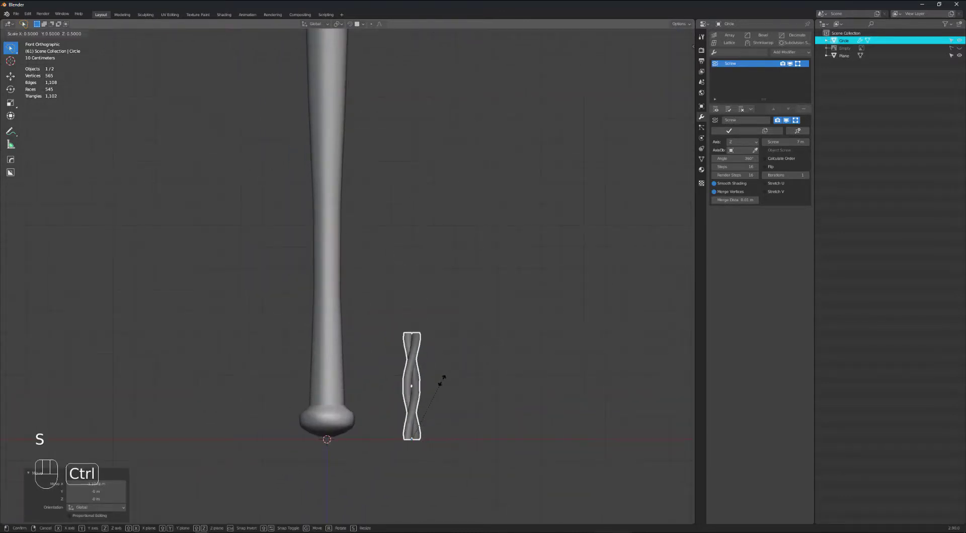
{"action": "left_click", "coordinate": [442, 380]}
{"action": "left_click", "coordinate": [445, 368]}
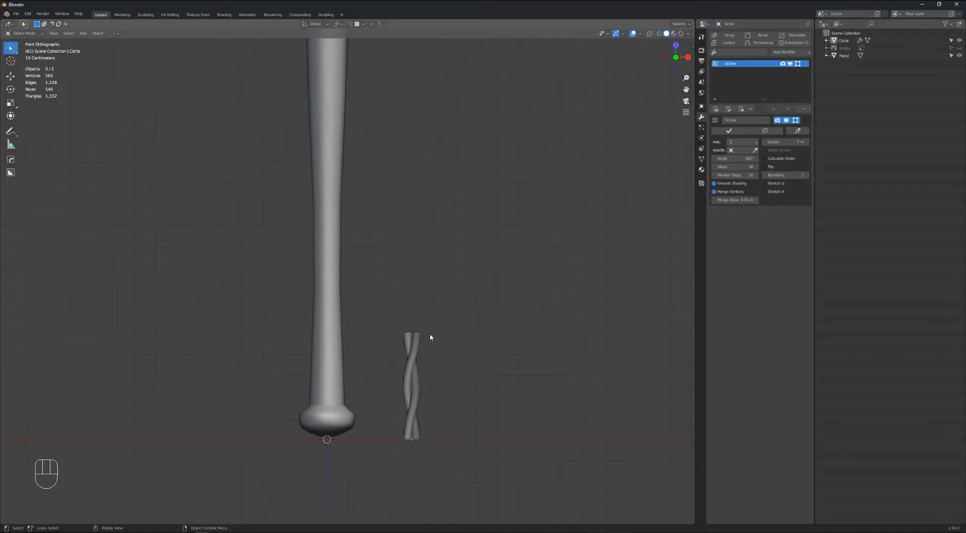
Step: Scale the twisted rope uniformly by 0.6
{"action": "left_click", "coordinate": [402, 369]}
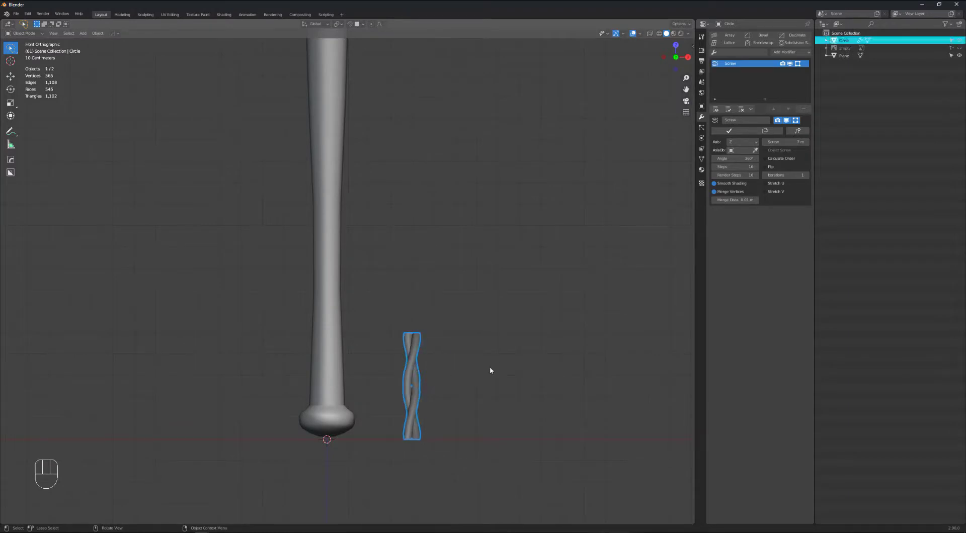
{"action": "key", "text": "s"}
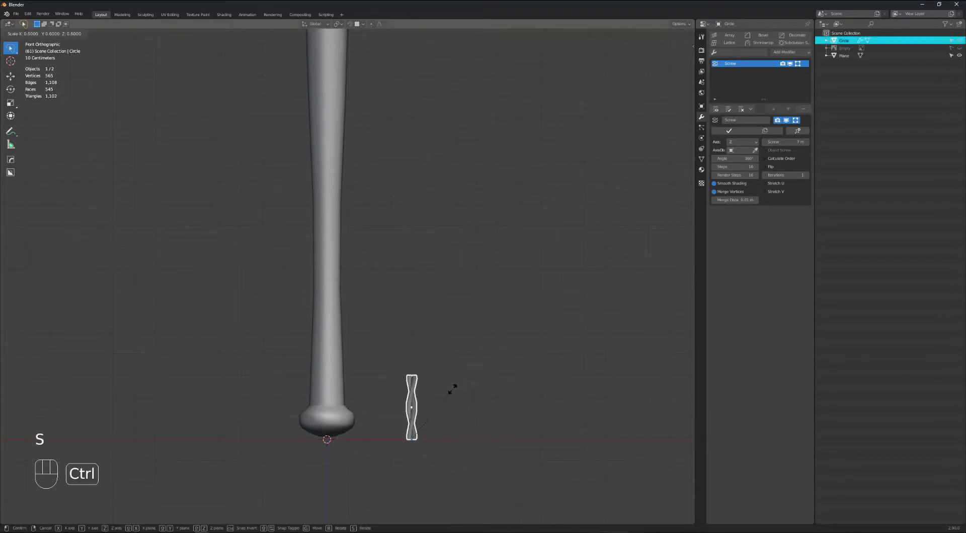
{"action": "left_click", "coordinate": [434, 393]}
{"action": "key", "text": "ctrl+a"}
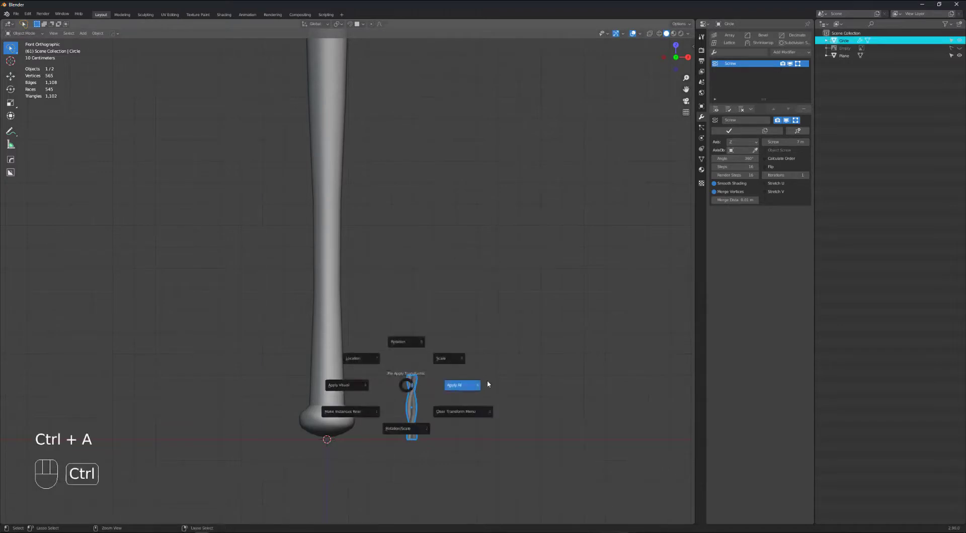
{"action": "left_click", "coordinate": [487, 383]}
{"action": "key", "text": "ctrl+z"}
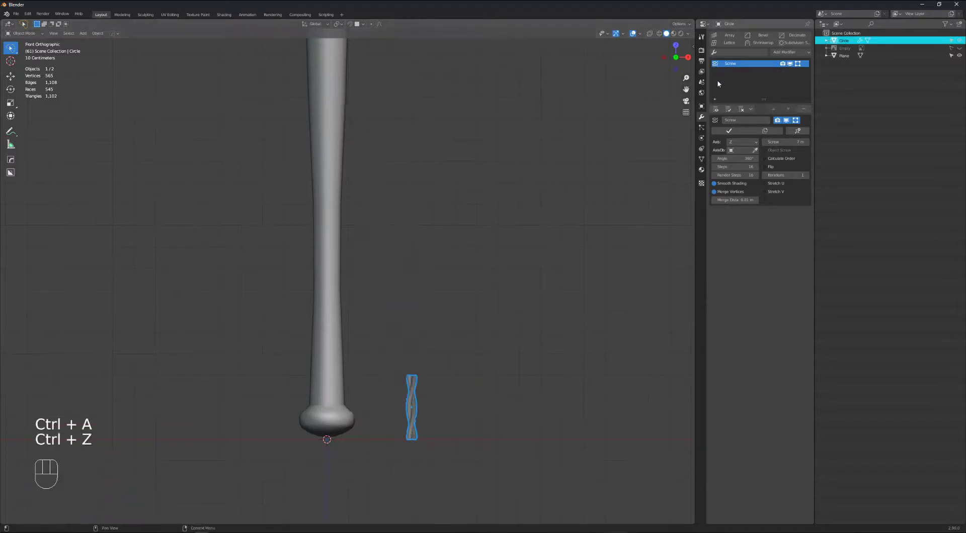
Step: Apply the rope's Screw modifier and all of its transforms, keeping the rope selected
{"action": "left_click", "coordinate": [730, 133]}
{"action": "key", "text": "ctrl+a"}
{"action": "left_click", "coordinate": [453, 389]}
{"action": "left_click", "coordinate": [449, 394]}
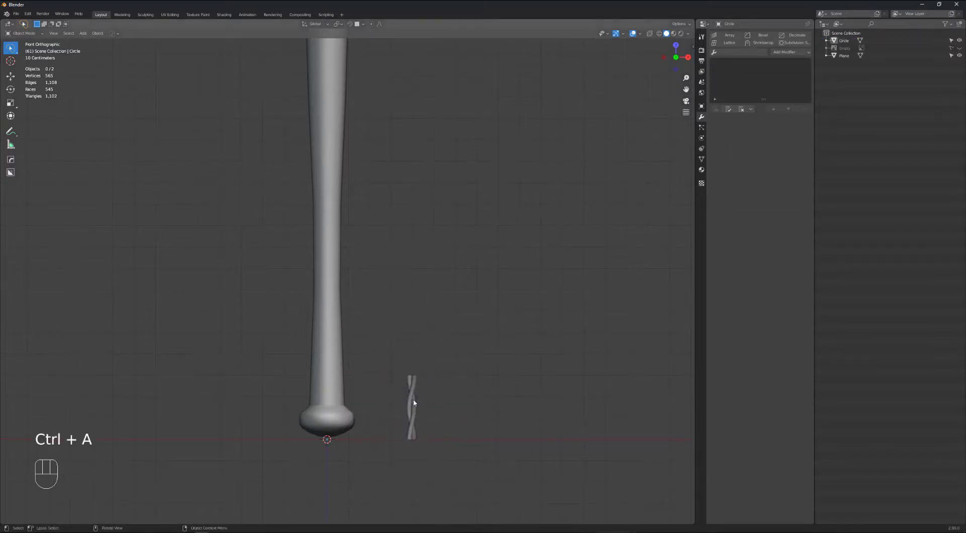
{"action": "left_click", "coordinate": [413, 402]}
{"action": "scroll", "coordinate": [413, 427], "scroll_direction": "up", "scroll_amount": 5}
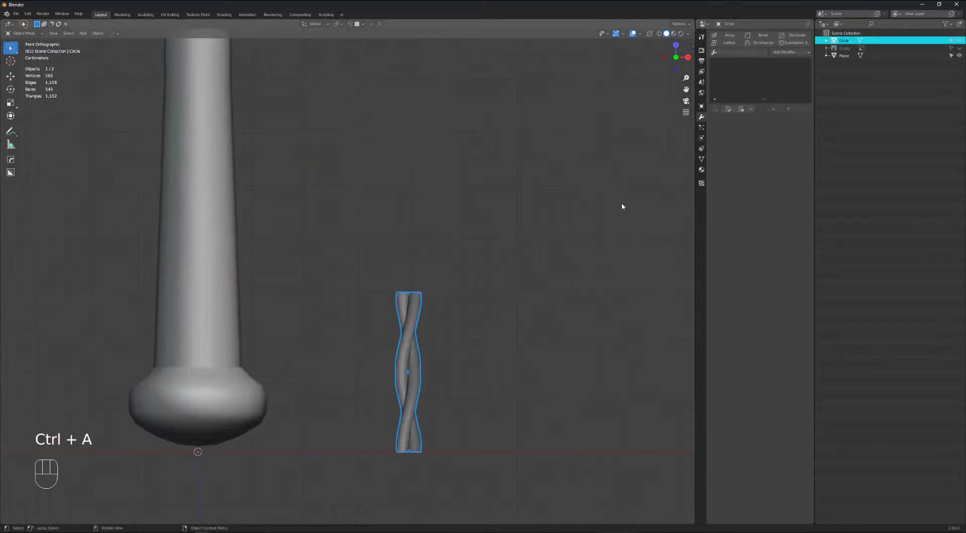
Step: Add an Array modifier to the rope with relative offset 0 in X and 1 in Z, and enable Merge
{"action": "left_click", "coordinate": [739, 37]}
{"action": "left_click", "coordinate": [787, 170]}
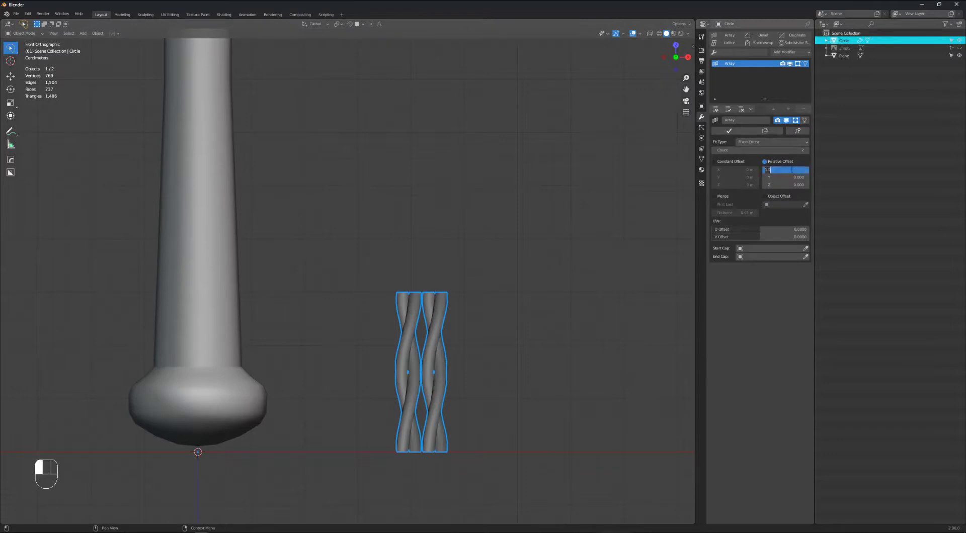
{"action": "type", "text": "0"}
{"action": "key", "text": "Return"}
{"action": "type", "text": "1"}
{"action": "key", "text": "Return"}
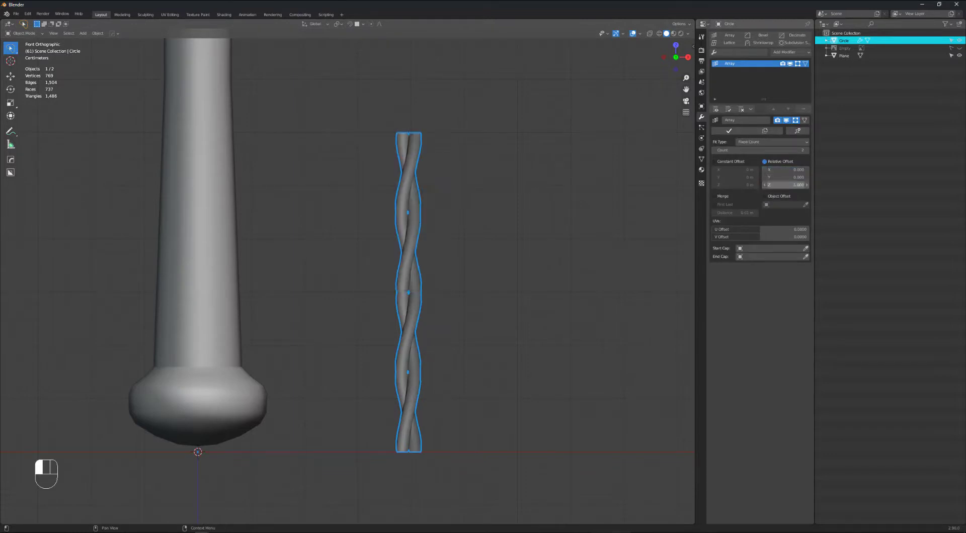
{"action": "left_click", "coordinate": [714, 196]}
Step: Examine the arrayed rope's joint and mesh density with the wireframe overlay from several distances
{"action": "scroll", "coordinate": [414, 290], "scroll_direction": "up", "scroll_amount": 6}
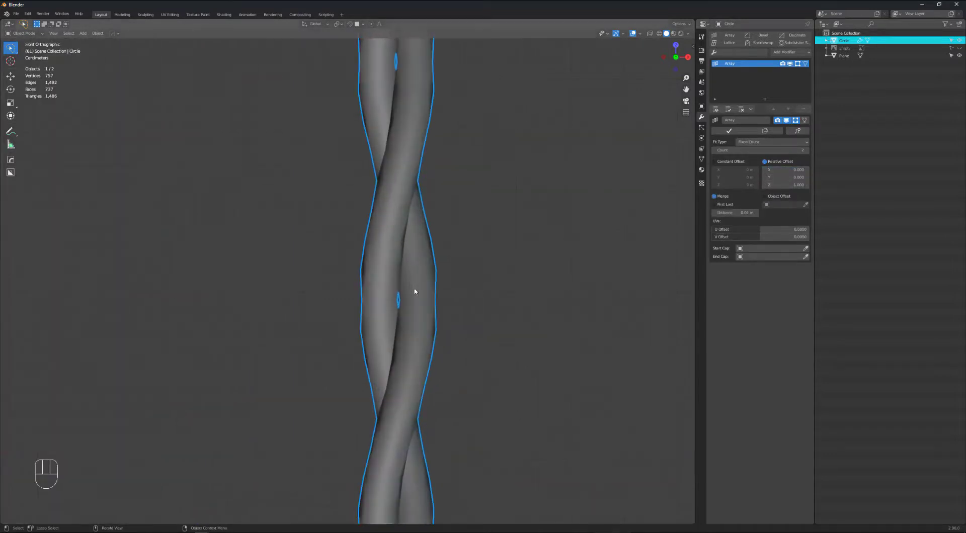
{"action": "key", "text": "p"}
{"action": "scroll", "coordinate": [469, 285], "scroll_direction": "down", "scroll_amount": 4}
{"action": "middle_click_drag", "start_coordinate": [471, 284], "coordinate": [535, 297]}
{"action": "left_click", "coordinate": [478, 287]}
{"action": "key", "text": "p"}
{"action": "scroll", "coordinate": [479, 286], "scroll_direction": "down", "scroll_amount": 2}
{"action": "key", "text": "p"}
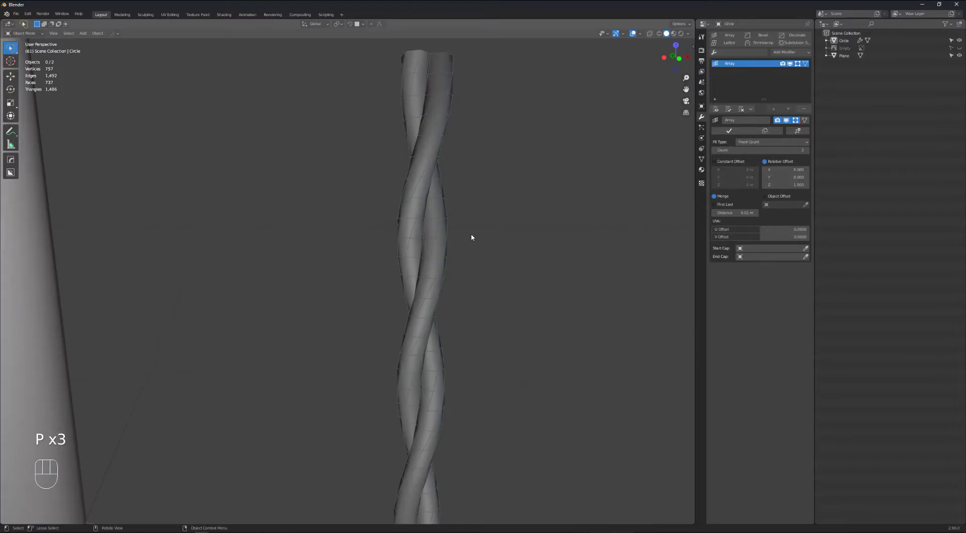
{"action": "scroll", "coordinate": [470, 237], "scroll_direction": "down", "scroll_amount": 5}
Step: Undo the rope's Array modifier, the applied transforms and the applied Screw modifier so the Screw settings are editable
{"action": "key", "text": "ctrl+z"}
{"action": "key", "text": "ctrl+z"}
{"action": "key", "text": "ctrl+z"}
{"action": "key", "text": "ctrl+z"}
{"action": "key", "text": "ctrl+z"}
{"action": "key", "text": "ctrl+z"}
{"action": "key", "text": "ctrl+z"}
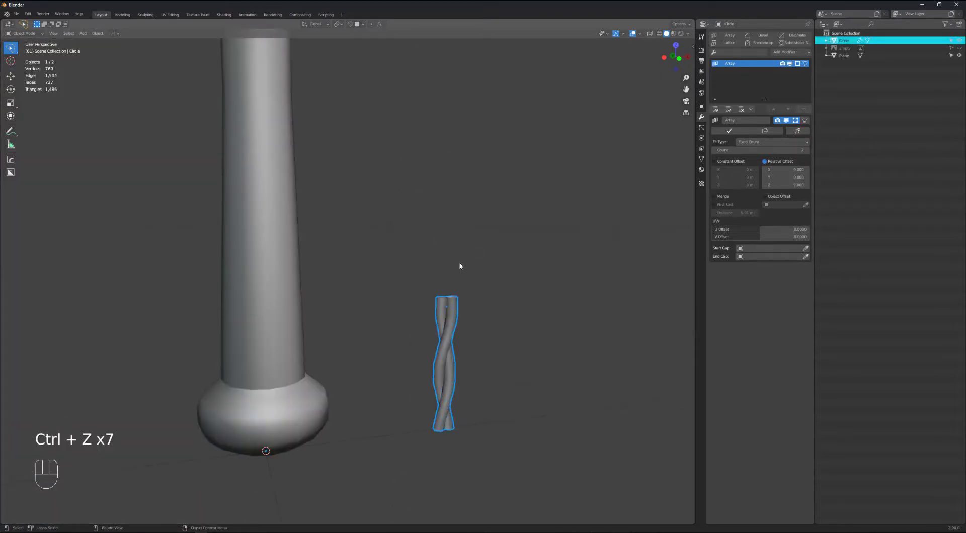
{"action": "key", "text": "ctrl+z"}
{"action": "key", "text": "ctrl+z"}
{"action": "key", "text": "ctrl+z"}
{"action": "key", "text": "ctrl+z"}
{"action": "key", "text": "ctrl+z"}
{"action": "key", "text": "ctrl+z"}
{"action": "key", "text": "ctrl+z"}
{"action": "key", "text": "ctrl+z"}
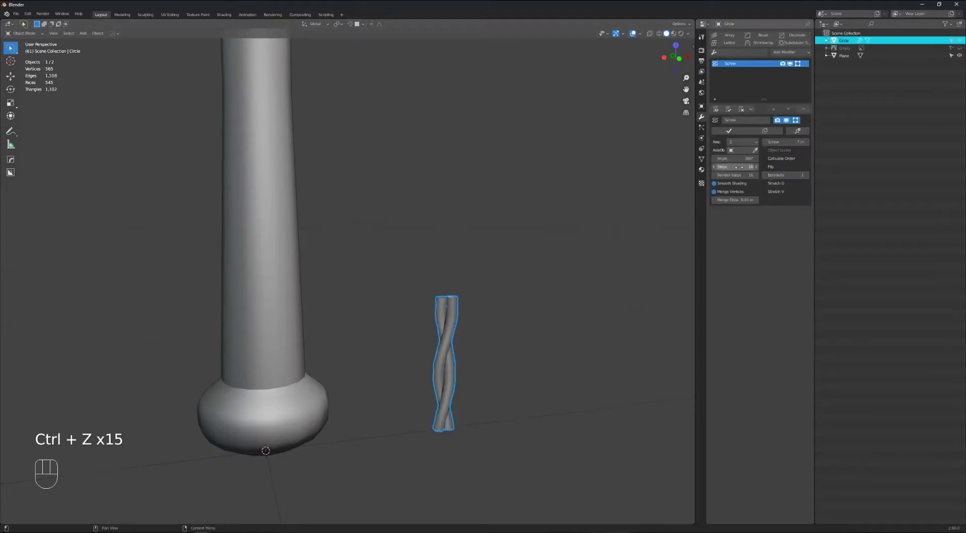
Step: Set the rope's Screw steps and render steps to 12 with the wireframe overlay shown
{"action": "scroll", "coordinate": [464, 322], "scroll_direction": "up", "scroll_amount": 7}
{"action": "key", "text": "p"}
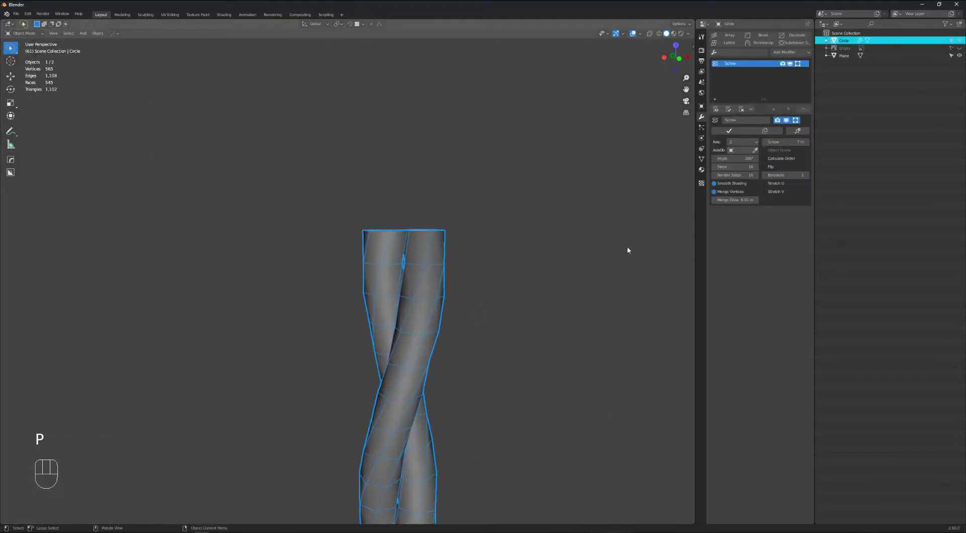
{"action": "middle_click_drag", "start_coordinate": [627, 251], "coordinate": [754, 167], "text": "shift"}
{"action": "type", "text": "12"}
{"action": "key", "text": "Return"}
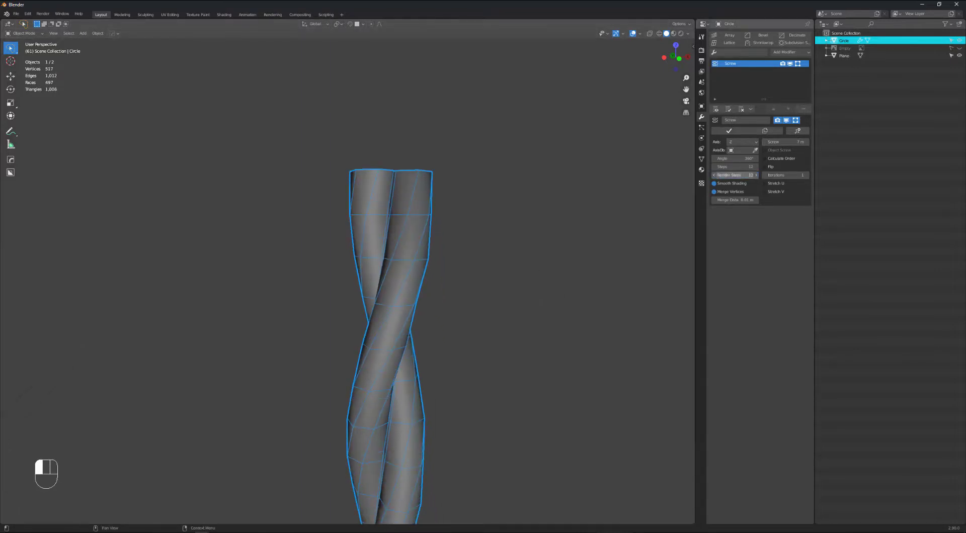
{"action": "left_click", "coordinate": [509, 328]}
Step: Reduce the rope's Screw steps and render steps to 10
{"action": "scroll", "coordinate": [509, 329], "scroll_direction": "down", "scroll_amount": 4}
{"action": "middle_click_drag", "start_coordinate": [476, 347], "coordinate": [443, 304], "text": "shift"}
{"action": "scroll", "coordinate": [443, 304], "scroll_direction": "up", "scroll_amount": 3}
{"action": "left_click", "coordinate": [443, 304]}
{"action": "left_click", "coordinate": [736, 167]}
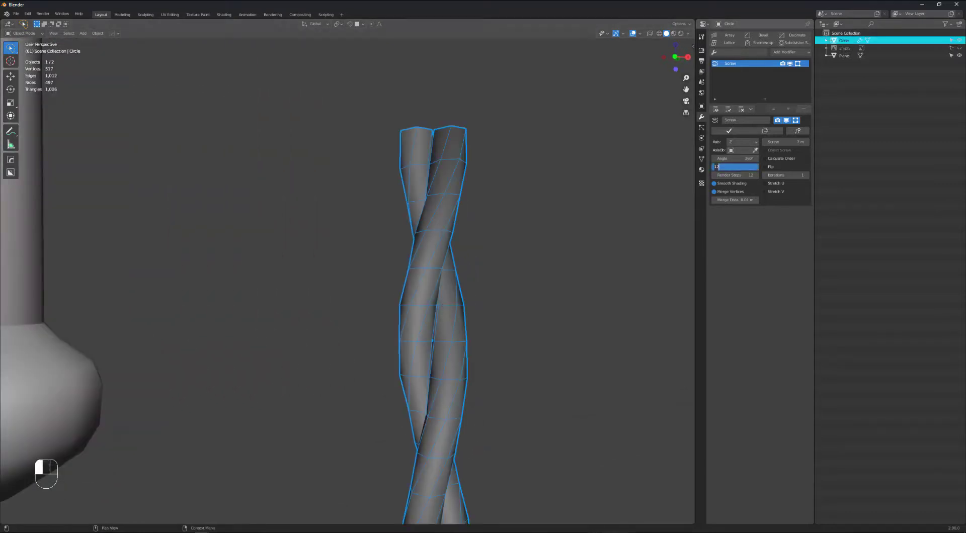
{"action": "type", "text": "10"}
{"action": "key", "text": "Return"}
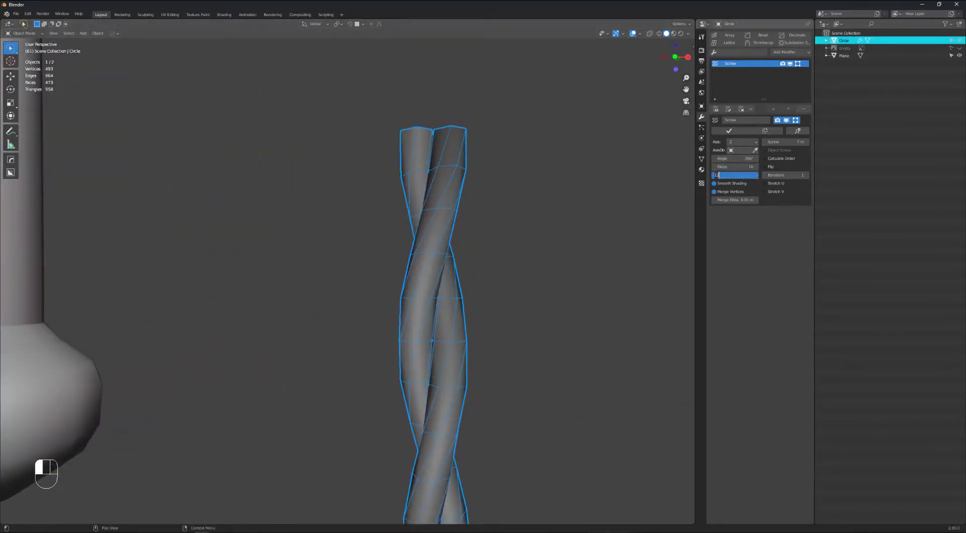
{"action": "left_click", "coordinate": [545, 255]}
Step: Check the rope's wireframe density and set its Screw steps and render steps to 8
{"action": "scroll", "coordinate": [544, 255], "scroll_direction": "down", "scroll_amount": 5}
{"action": "key", "text": "p"}
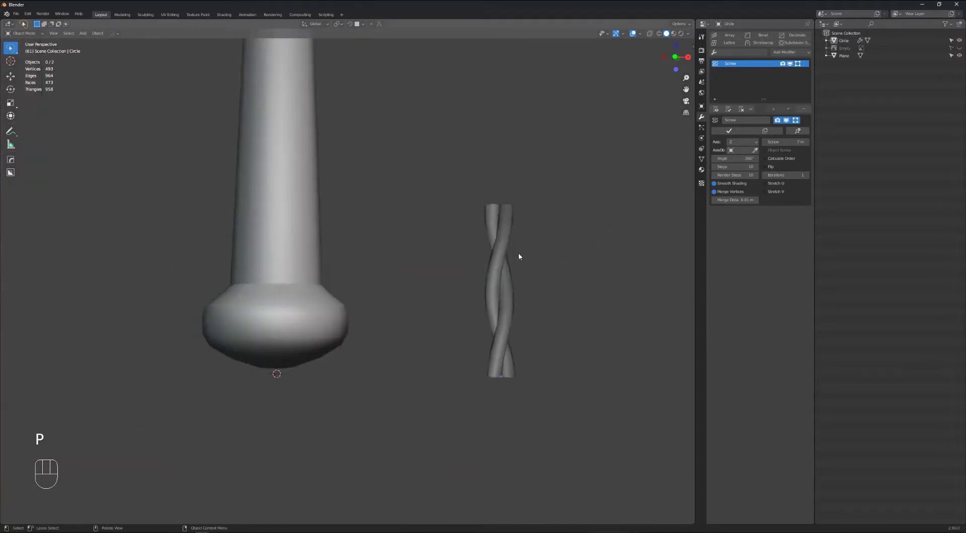
{"action": "middle_click_drag", "start_coordinate": [519, 254], "coordinate": [604, 220]}
{"action": "left_click", "coordinate": [453, 272]}
{"action": "key", "text": "p"}
{"action": "scroll", "coordinate": [453, 272], "scroll_direction": "up", "scroll_amount": 7}
{"action": "scroll", "coordinate": [453, 272], "scroll_direction": "down", "scroll_amount": 3}
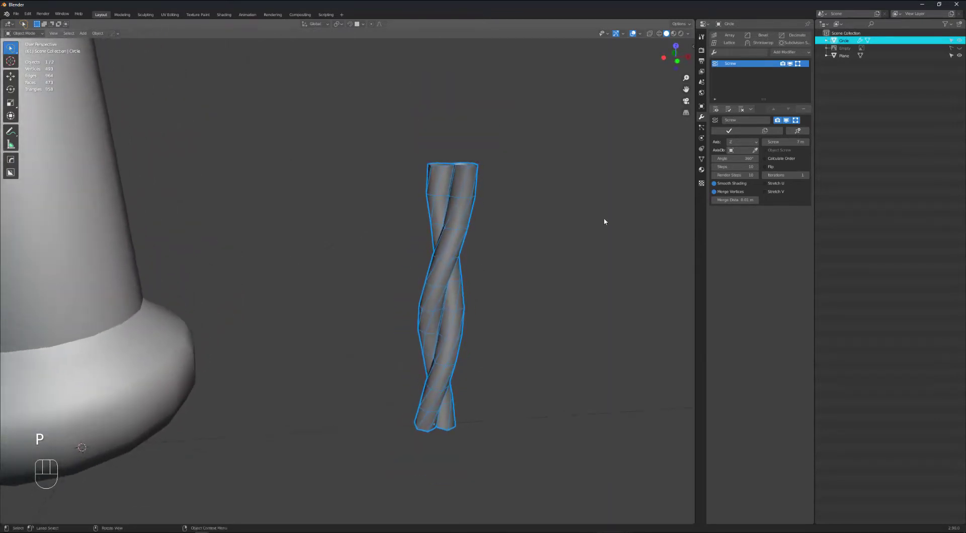
{"action": "key", "text": "Tab"}
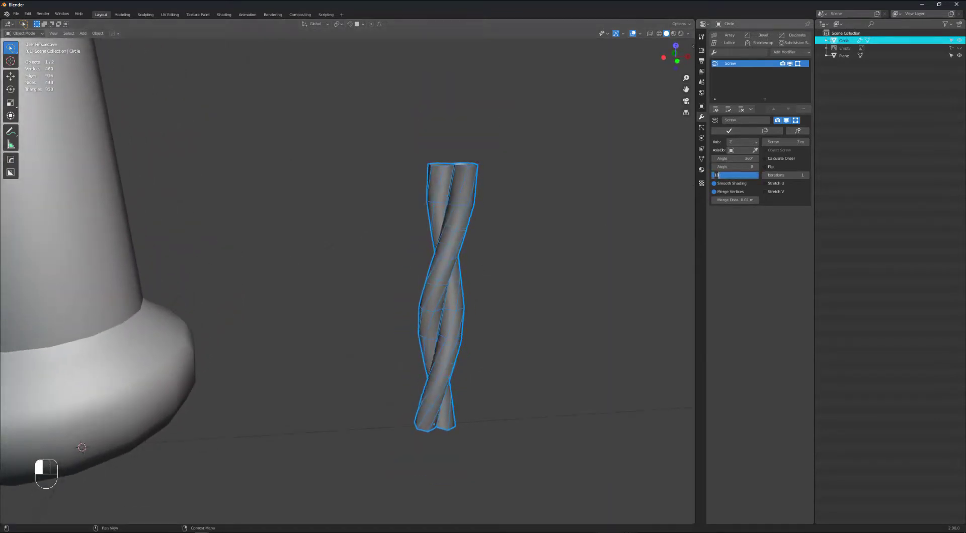
{"action": "type", "text": "8"}
{"action": "key", "text": "Return"}
{"action": "middle_click_drag", "start_coordinate": [568, 229], "coordinate": [509, 243]}
{"action": "left_click", "coordinate": [539, 242]}
Step: Try the rope with 6 Screw steps and check its shape from above
{"action": "scroll", "coordinate": [539, 244], "scroll_direction": "down", "scroll_amount": 3}
{"action": "left_click", "coordinate": [493, 258]}
{"action": "scroll", "coordinate": [493, 257], "scroll_direction": "up", "scroll_amount": 5}
{"action": "key", "text": "p"}
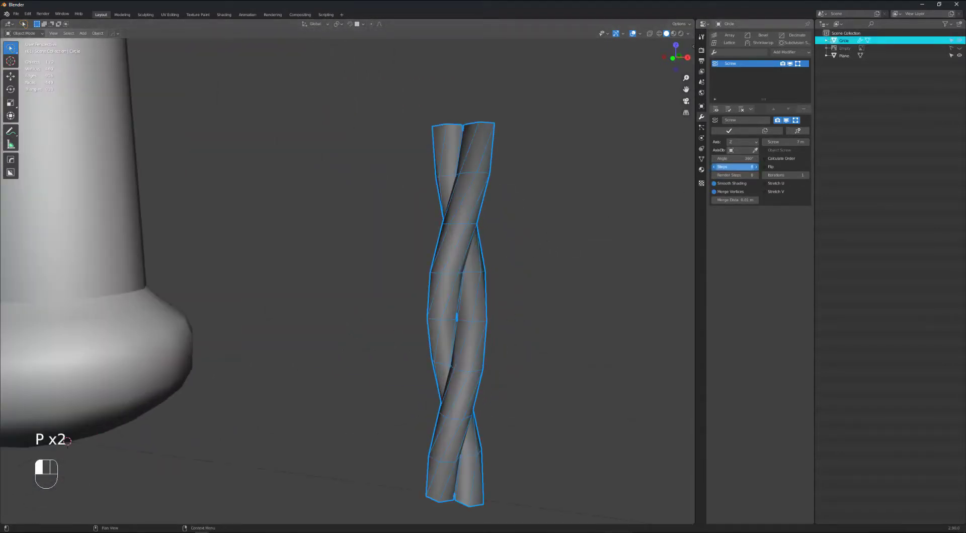
{"action": "mouse_move", "coordinate": [740, 167]}
{"action": "left_mouse_down"}
{"action": "mouse_move", "coordinate": [725, 167]}
{"action": "mouse_move", "coordinate": [750, 166]}
{"action": "left_mouse_up"}
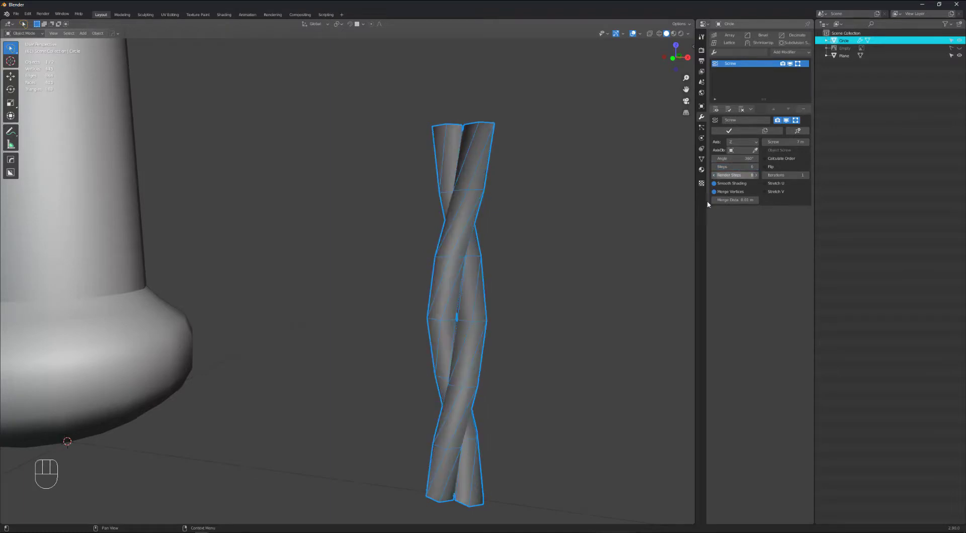
{"action": "middle_click_drag", "start_coordinate": [564, 267], "coordinate": [481, 229]}
{"action": "left_click", "coordinate": [565, 258]}
{"action": "key", "text": "p"}
Step: Raise the rope's Screw steps back to 8 and hide the wireframe overlay
{"action": "left_click", "coordinate": [756, 167]}
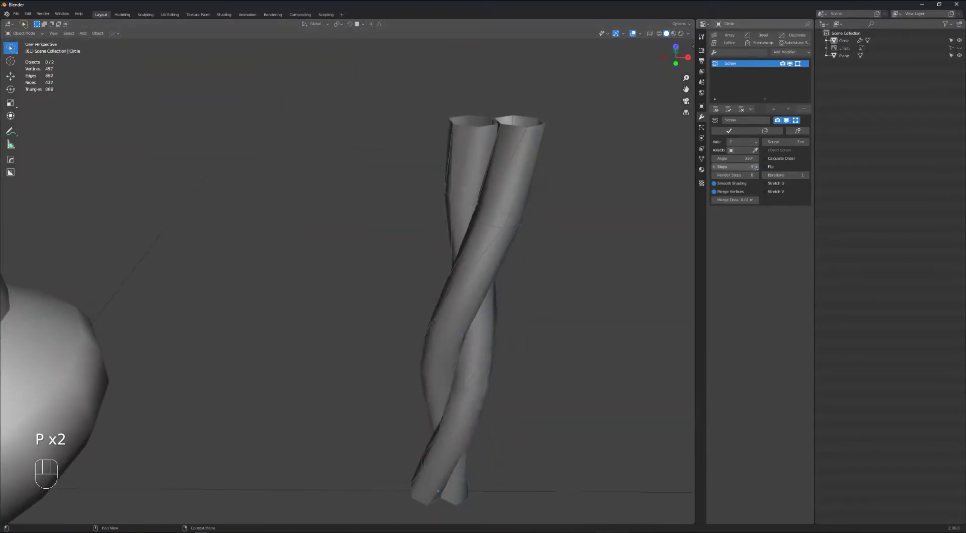
{"action": "left_click", "coordinate": [756, 167]}
{"action": "middle_click_drag", "start_coordinate": [655, 241], "coordinate": [517, 245]}
{"action": "key", "text": "p"}
{"action": "scroll", "coordinate": [518, 246], "scroll_direction": "down", "scroll_amount": 5}
Step: Switch to the front view and select the twisted rope
{"action": "key", "text": "grave"}
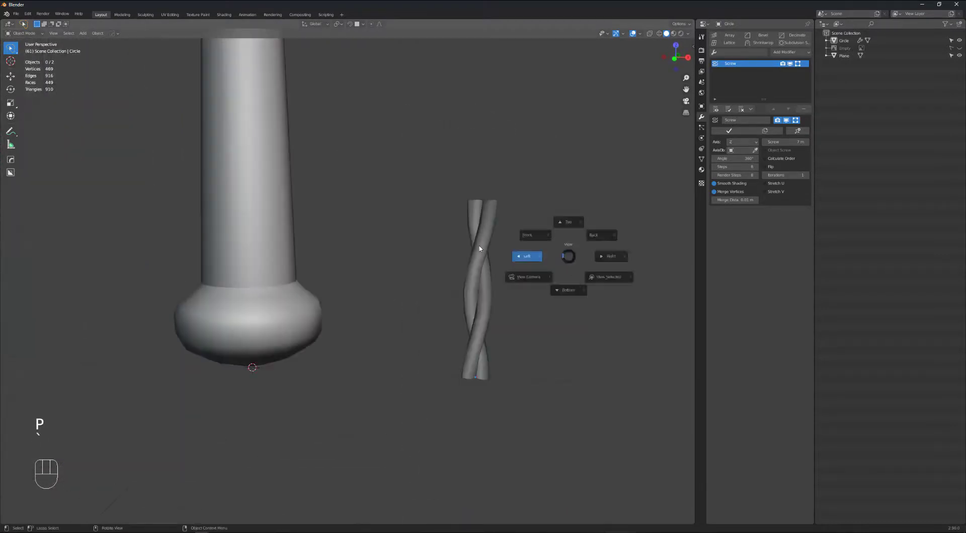
{"action": "left_click", "coordinate": [531, 235]}
{"action": "scroll", "coordinate": [442, 264], "scroll_direction": "down", "scroll_amount": 3}
{"action": "left_click", "coordinate": [465, 266]}
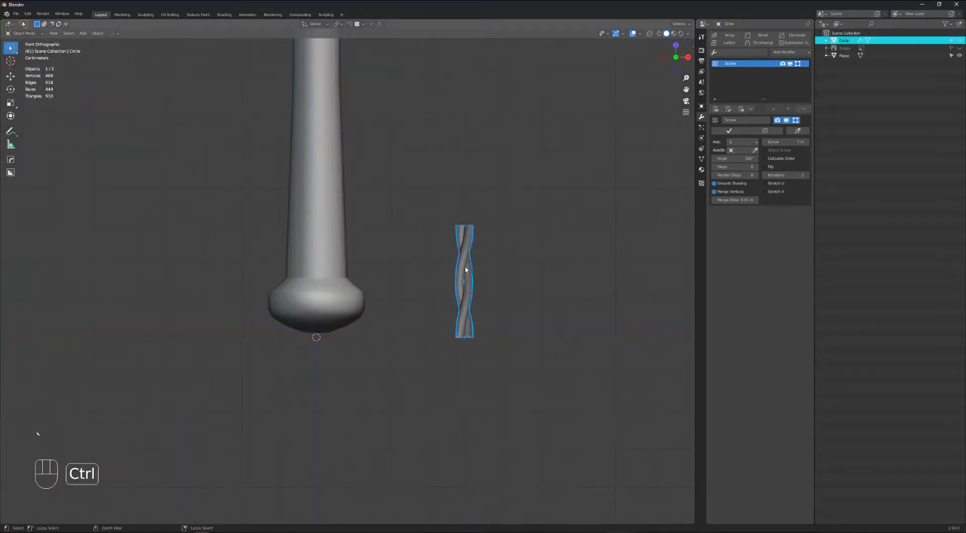
{"action": "key", "text": "ctrl+a"}
{"action": "left_click", "coordinate": [520, 267]}
{"action": "key", "text": "ctrl+z"}
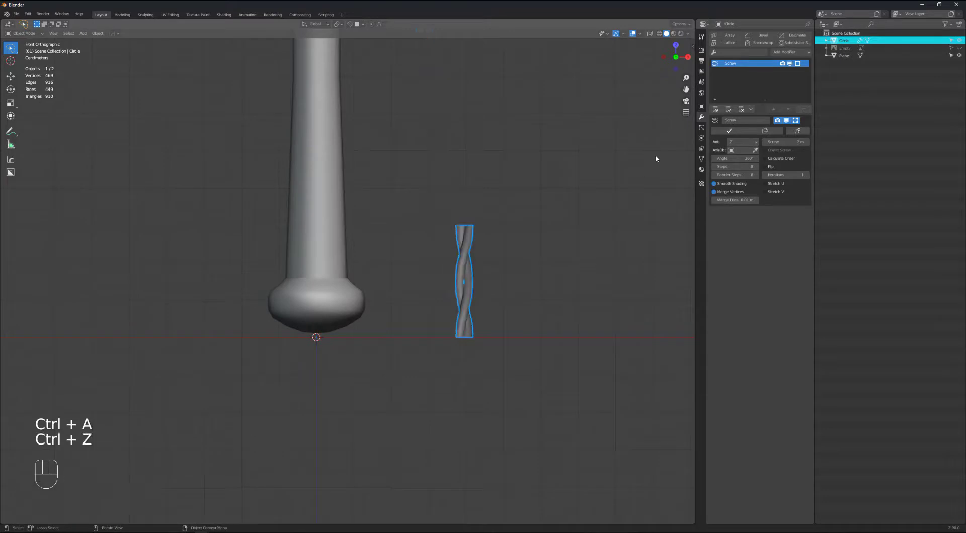
Step: Apply the Screw modifier on the eight-step rope, apply all its transforms and reselect it
{"action": "left_click", "coordinate": [728, 130]}
{"action": "key", "text": "ctrl+a"}
{"action": "left_click", "coordinate": [531, 286]}
{"action": "left_click", "coordinate": [482, 275]}
{"action": "left_click", "coordinate": [464, 271]}
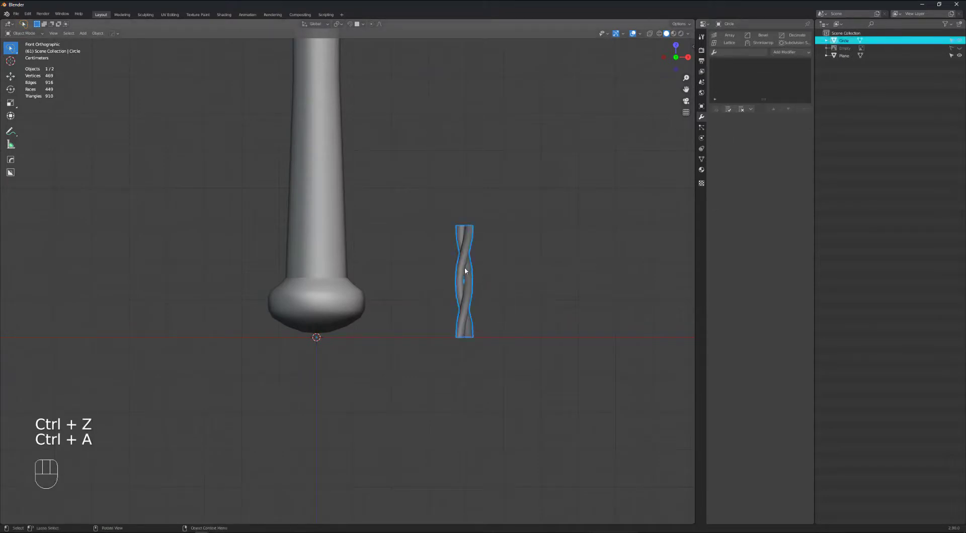
Step: Stack the simplified rope vertically with an Array modifier using relative offset X 0 and Z 1, and turn on Merge
{"action": "middle_click_drag", "start_coordinate": [476, 273], "coordinate": [489, 293], "text": "shift"}
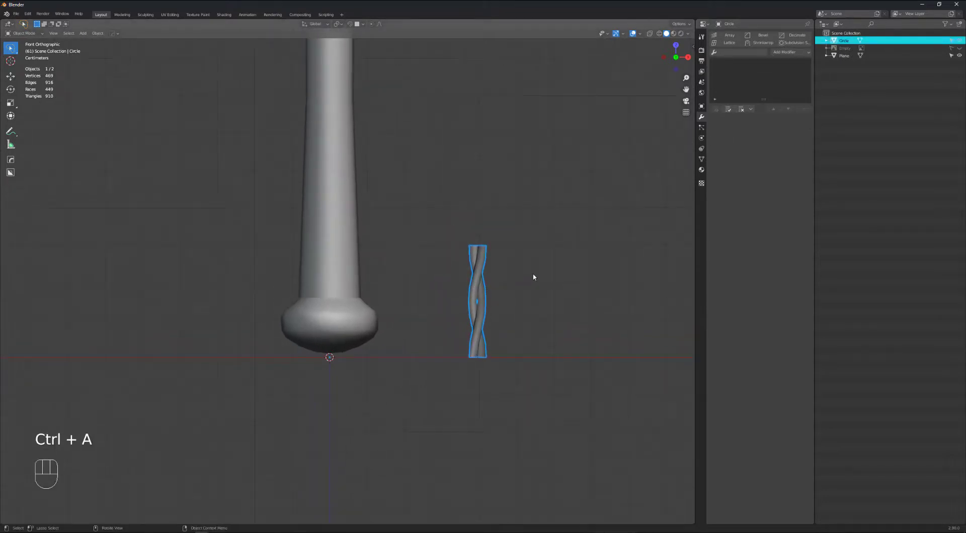
{"action": "left_click", "coordinate": [729, 36]}
{"action": "type", "text": "0"}
{"action": "key", "text": "Return"}
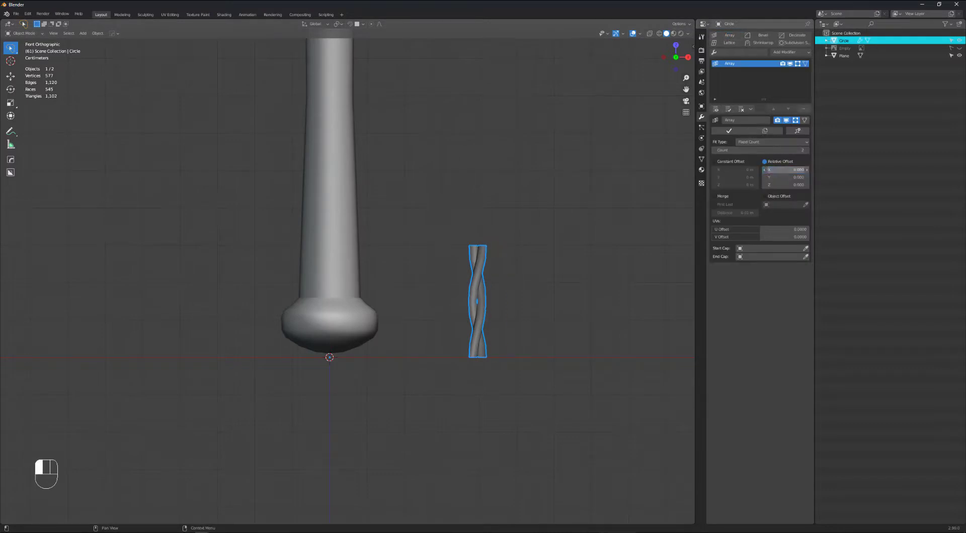
{"action": "left_click", "coordinate": [791, 184]}
{"action": "type", "text": "1"}
{"action": "key", "text": "Return"}
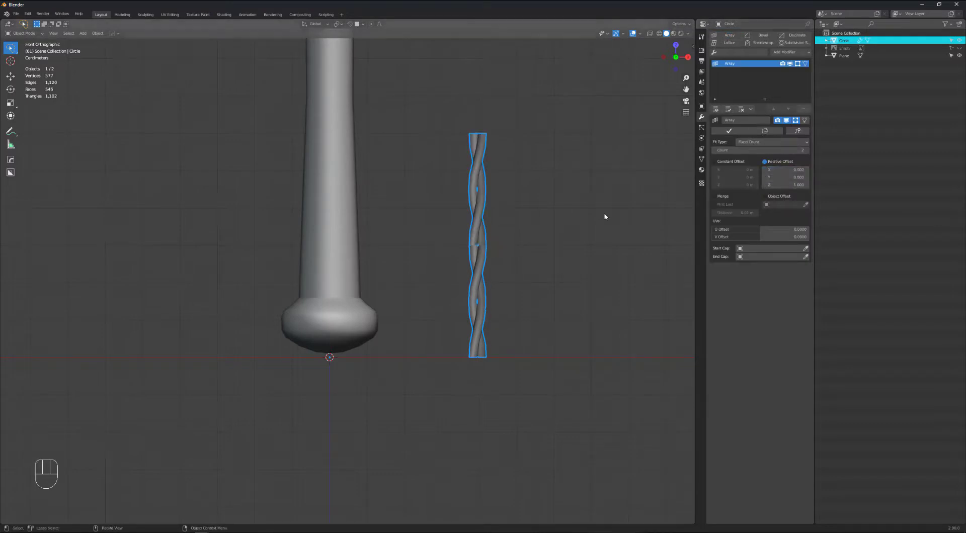
{"action": "left_click", "coordinate": [714, 197]}
Step: Examine the stacked rope up close and compare its size with the whole bat
{"action": "scroll", "coordinate": [496, 248], "scroll_direction": "up", "scroll_amount": 5}
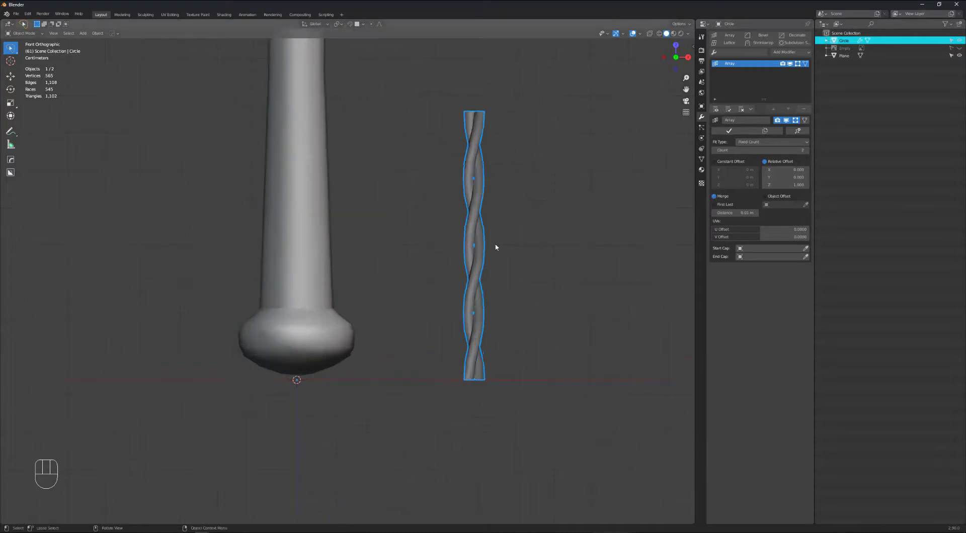
{"action": "left_click", "coordinate": [487, 250]}
{"action": "key", "text": "p"}
{"action": "scroll", "coordinate": [487, 251], "scroll_direction": "down", "scroll_amount": 6}
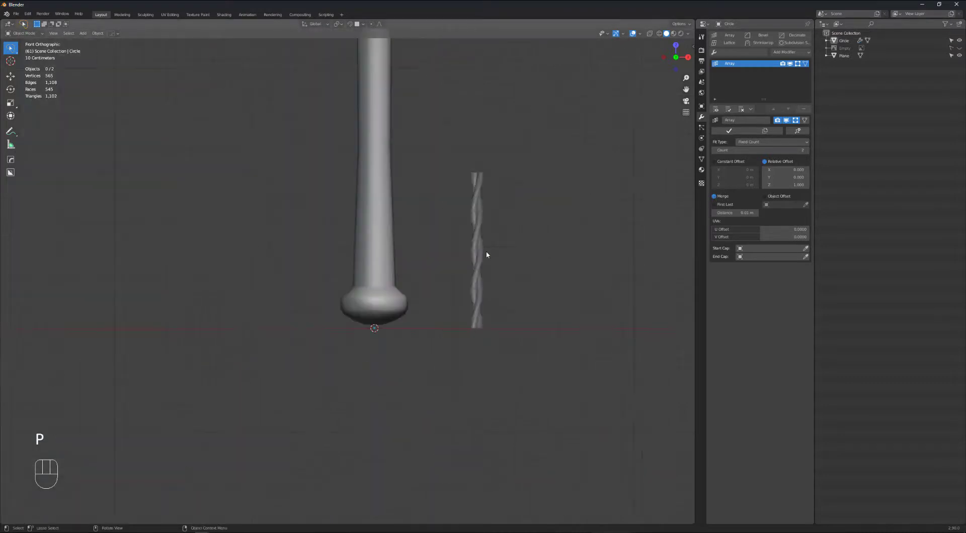
{"action": "key", "text": "p"}
{"action": "scroll", "coordinate": [487, 255], "scroll_direction": "down", "scroll_amount": 6}
{"action": "scroll", "coordinate": [486, 247], "scroll_direction": "up", "scroll_amount": 8, "text": "shift"}
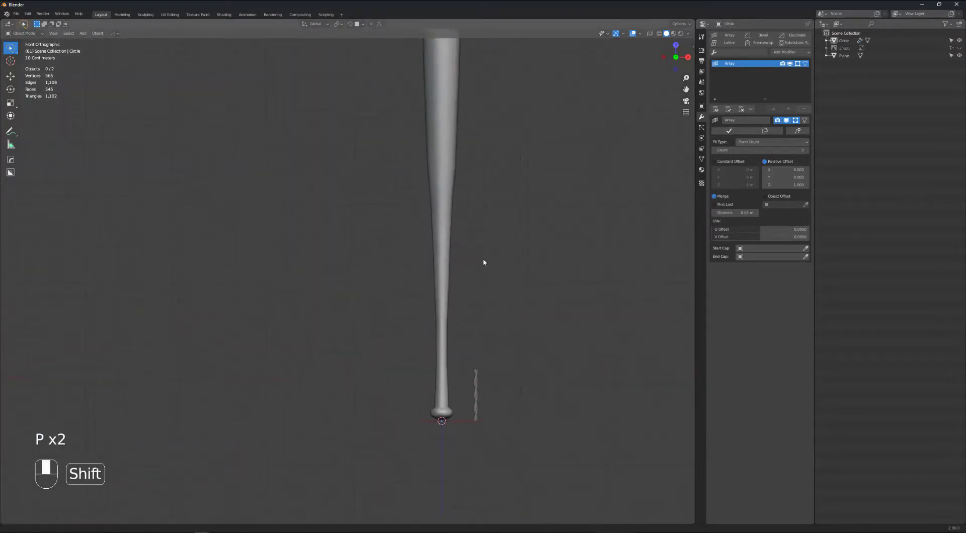
{"action": "scroll", "coordinate": [481, 383], "scroll_direction": "up", "scroll_amount": 4}
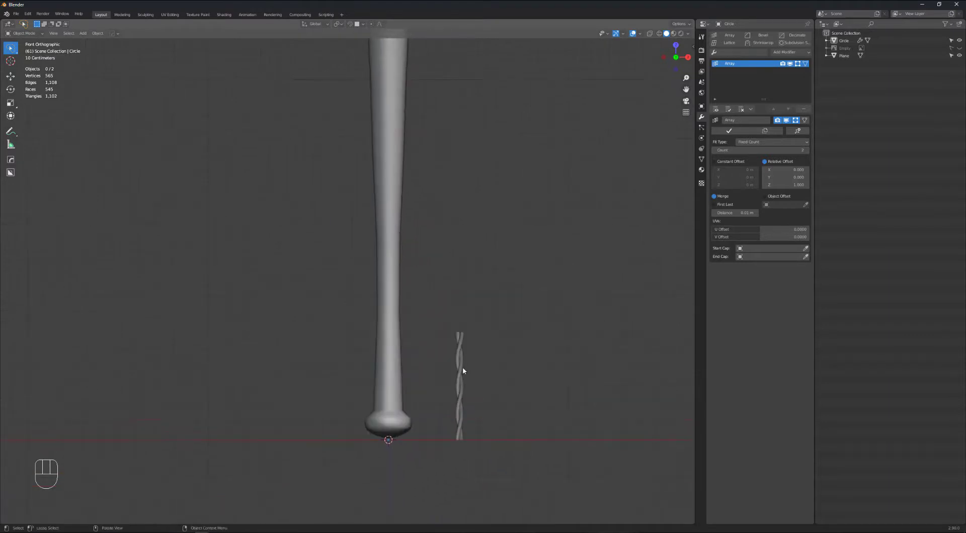
Step: Deselect the rope and switch to the top view of the bat and rope
{"action": "left_click", "coordinate": [460, 368]}
{"action": "key", "text": "shift+j"}
{"action": "middle_click_drag", "start_coordinate": [478, 374], "coordinate": [453, 341], "text": "shift"}
{"action": "left_click", "coordinate": [452, 340]}
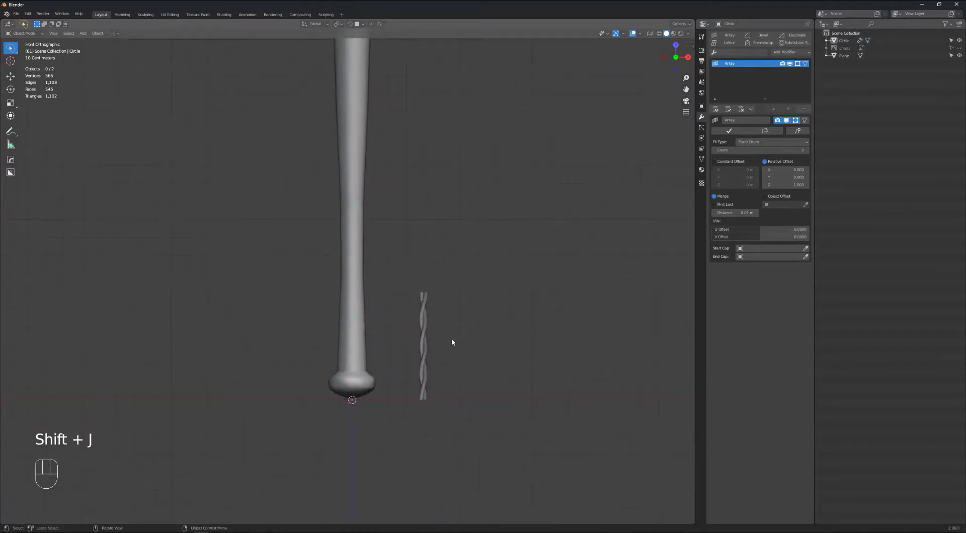
{"action": "key", "text": "grave"}
{"action": "left_click", "coordinate": [452, 336]}
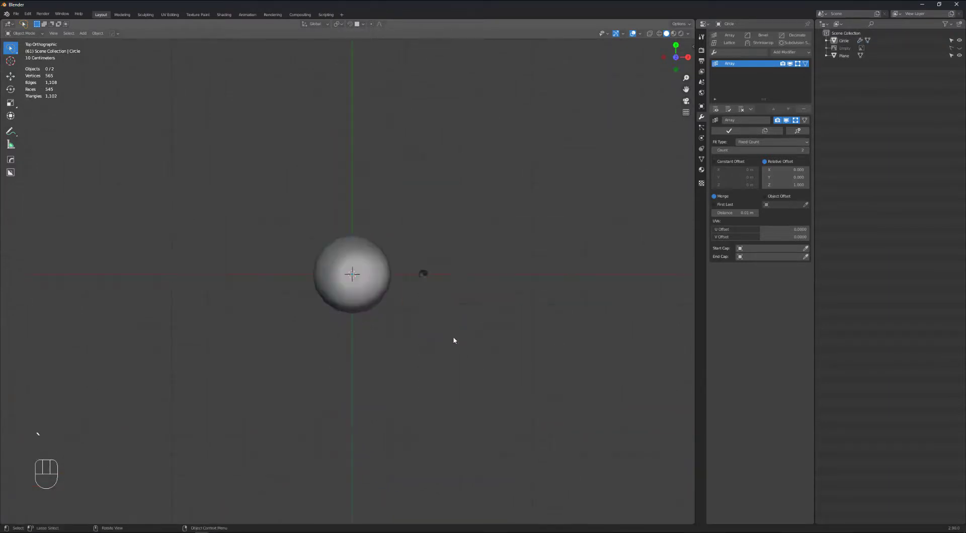
Step: Add a six-vertex mesh circle at the world origin and reduce its radius to about 0.06 m
{"action": "scroll", "coordinate": [454, 302], "scroll_direction": "up", "scroll_amount": 4}
{"action": "middle_click_drag", "start_coordinate": [452, 253], "coordinate": [392, 252], "text": "shift"}
{"action": "scroll", "coordinate": [392, 252], "scroll_direction": "up", "scroll_amount": 4}
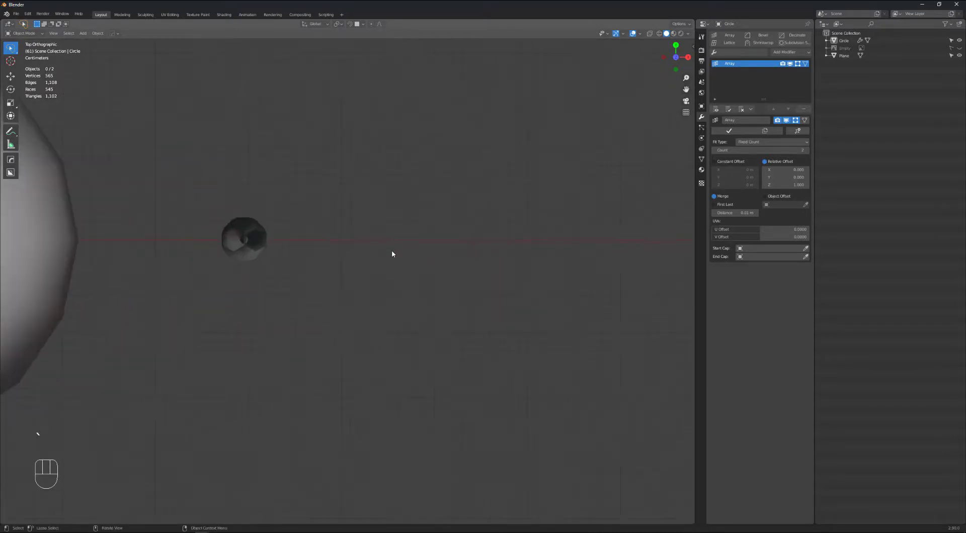
{"action": "key", "text": "shift+a"}
{"action": "mouse_move", "coordinate": [394, 253]}
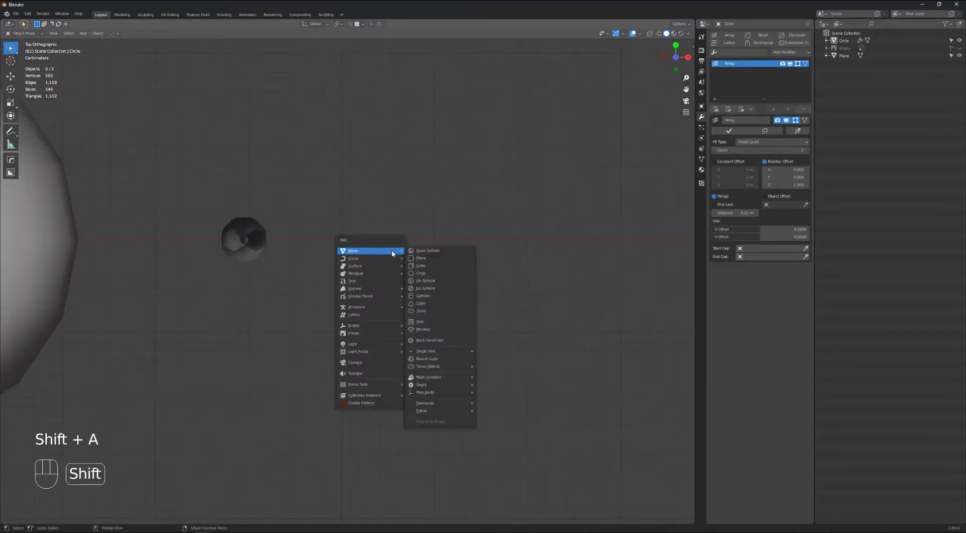
{"action": "left_click", "coordinate": [435, 274]}
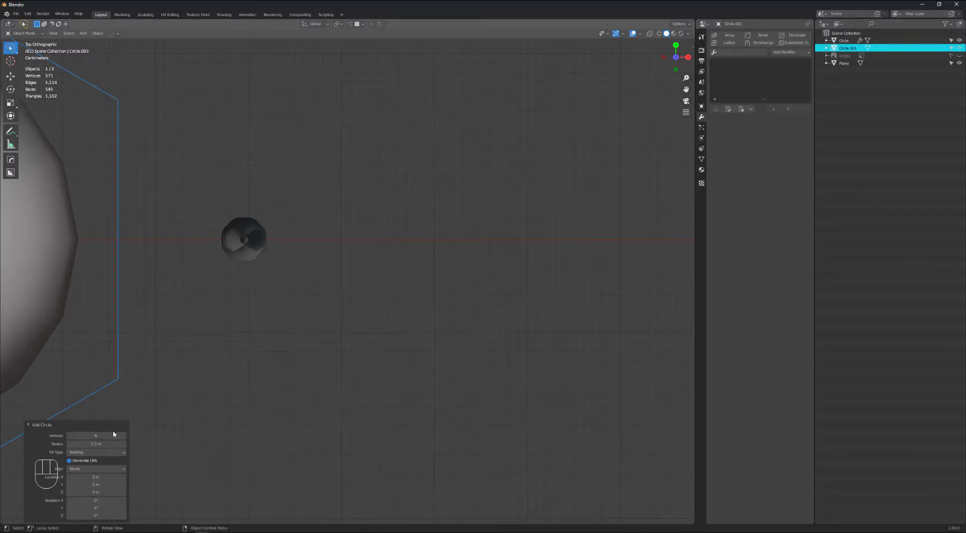
{"action": "scroll", "coordinate": [107, 322], "scroll_direction": "down", "scroll_amount": 6}
{"action": "middle_click_drag", "start_coordinate": [107, 322], "coordinate": [201, 362], "text": "shift"}
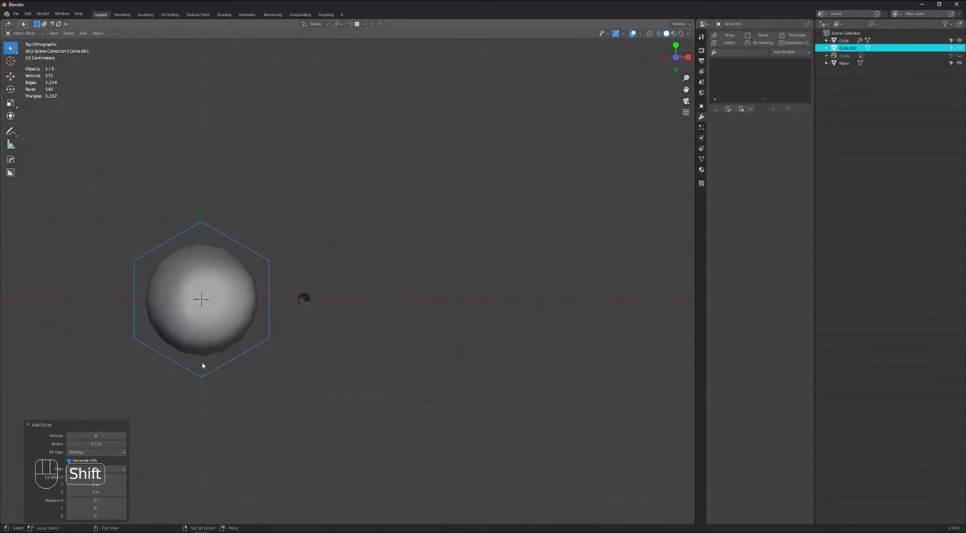
{"action": "left_click_drag", "start_coordinate": [107, 445], "coordinate": [93, 445], "text": "shift"}
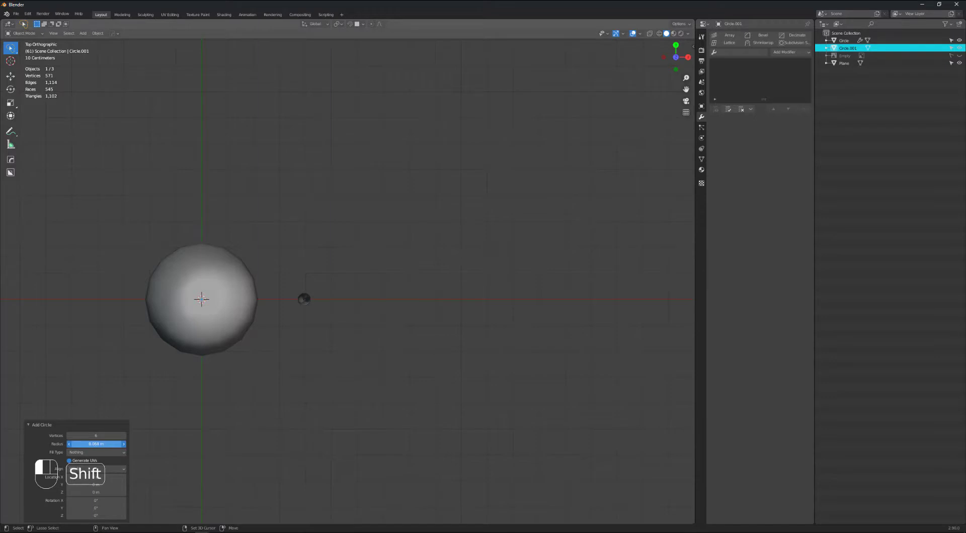
Step: Move the hexagon along X past the rope, scale it smaller and shift it back closer to the rope
{"action": "key", "text": "g"}
{"action": "key", "text": "x"}
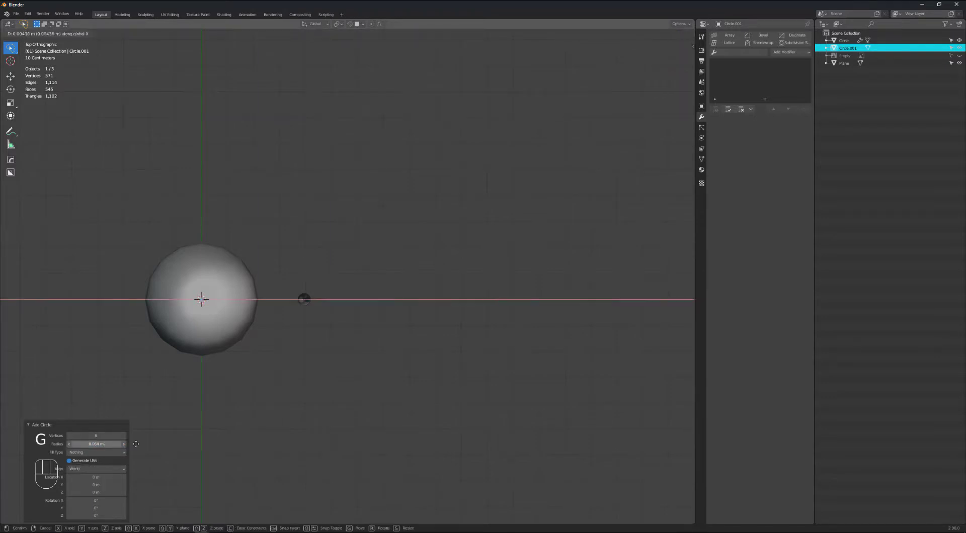
{"action": "left_click", "coordinate": [299, 445]}
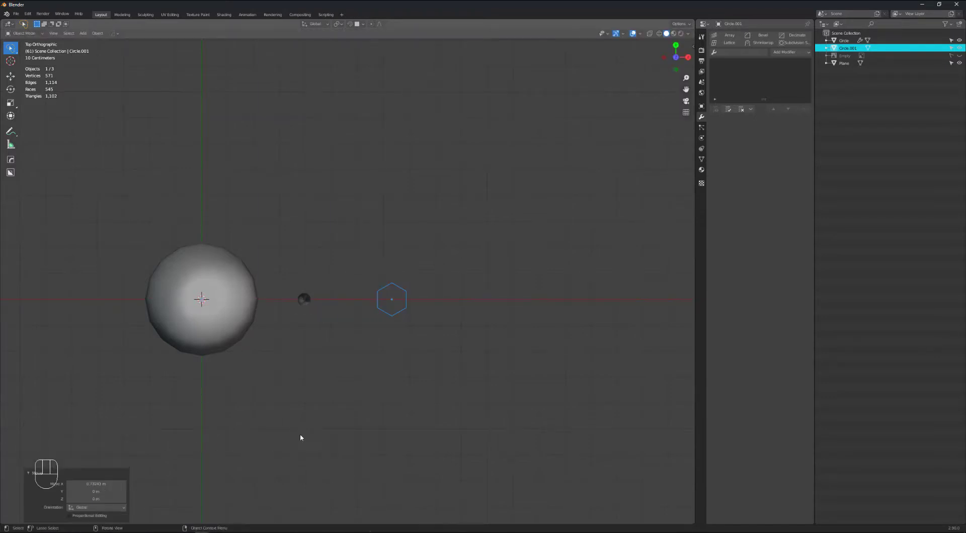
{"action": "scroll", "coordinate": [386, 317], "scroll_direction": "up", "scroll_amount": 5}
{"action": "key", "text": "s"}
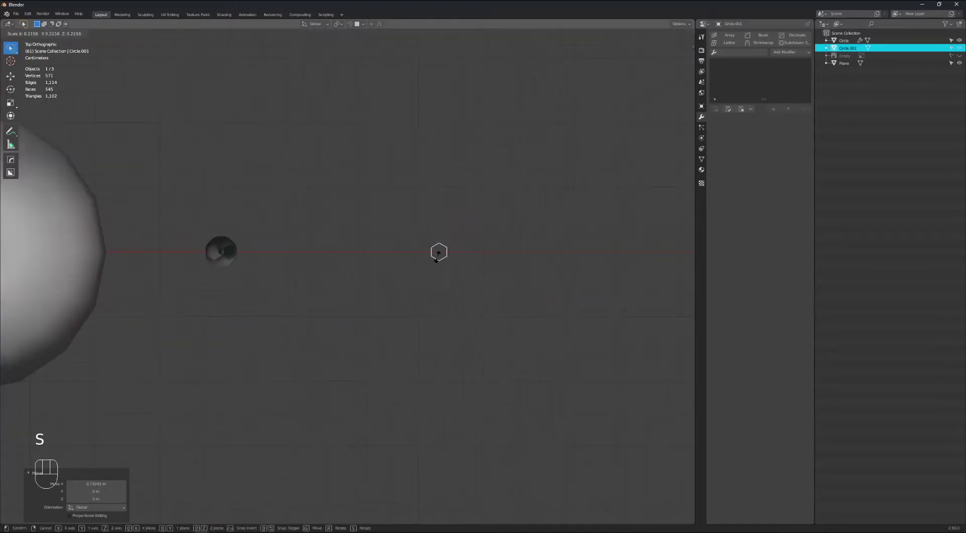
{"action": "left_click", "coordinate": [450, 260]}
{"action": "key", "text": "g"}
{"action": "left_click", "coordinate": [369, 256]}
{"action": "middle_click_drag", "start_coordinate": [369, 255], "coordinate": [354, 287], "text": "shift"}
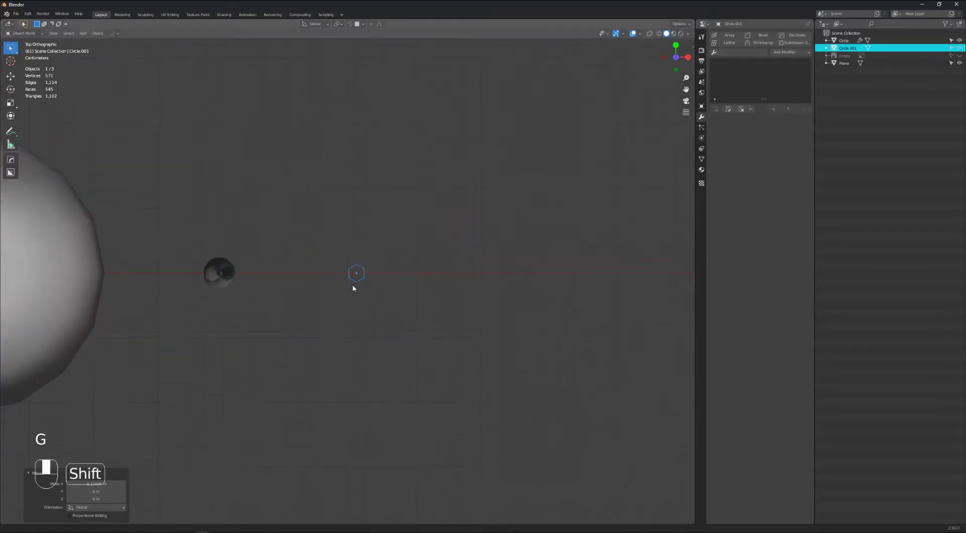
{"action": "scroll", "coordinate": [355, 289], "scroll_direction": "up", "scroll_amount": 4}
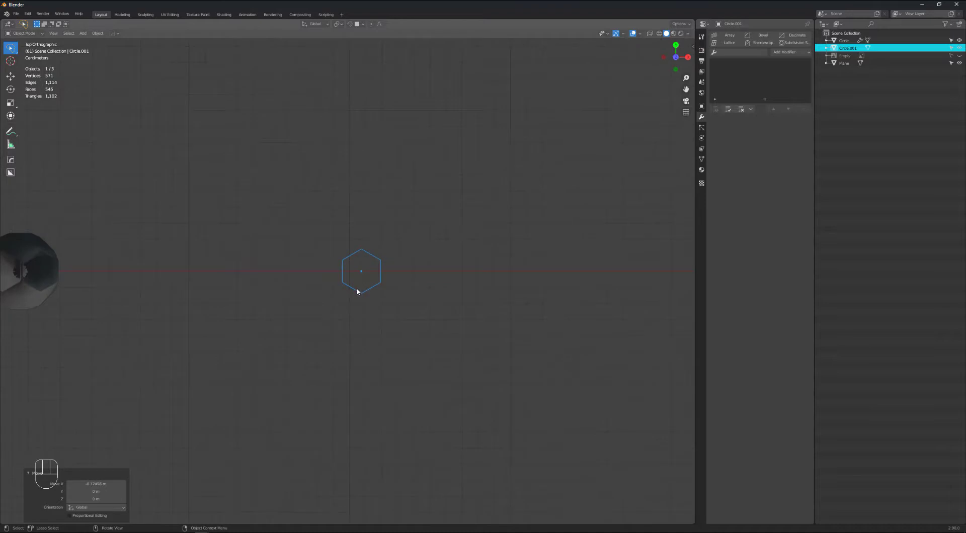
{"action": "key", "text": "shift+d"}
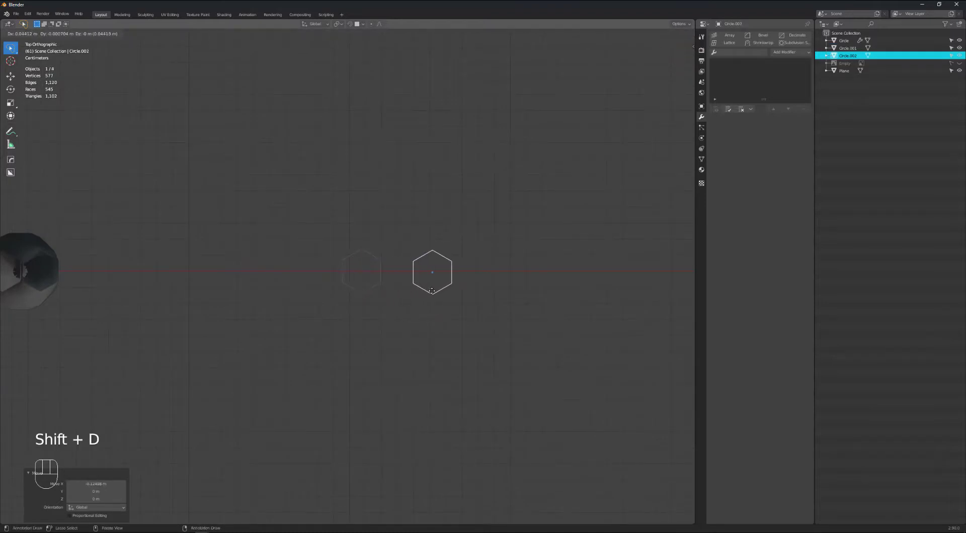
{"action": "left_click", "coordinate": [432, 292]}
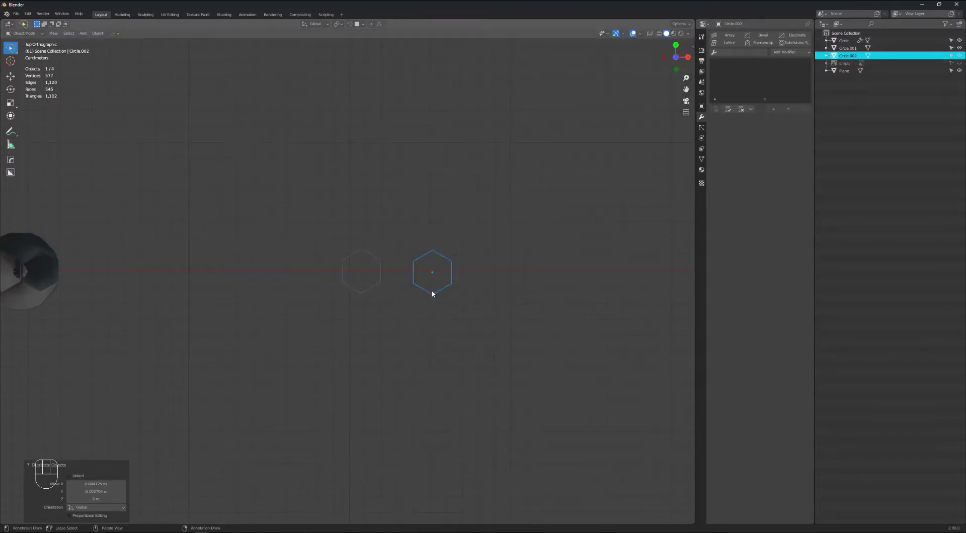
{"action": "key", "text": "ctrl+z"}
{"action": "key", "text": "g"}
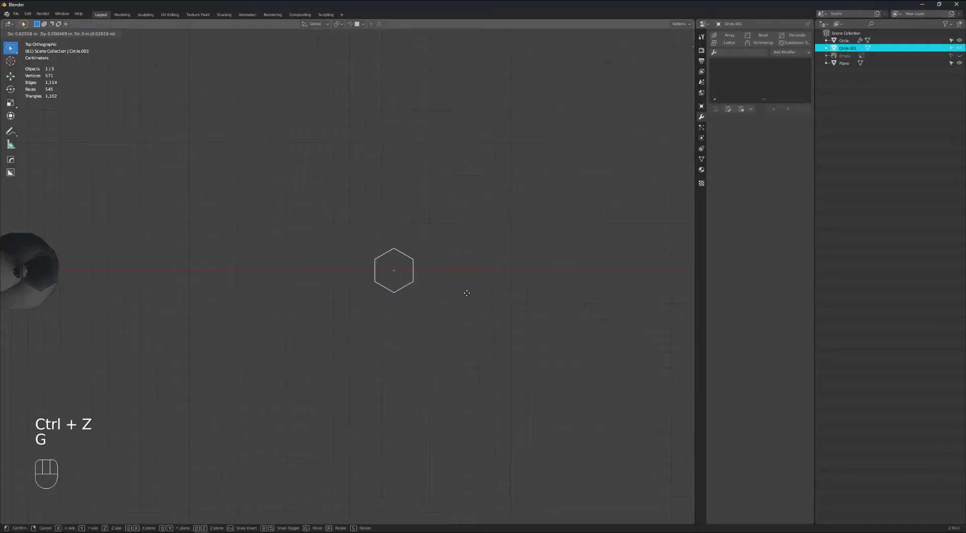
{"action": "right_click", "coordinate": [449, 297]}
Step: Duplicate the hexagon and place the copy along the X axis, leaving a gap from the original
{"action": "key", "text": "shift+d"}
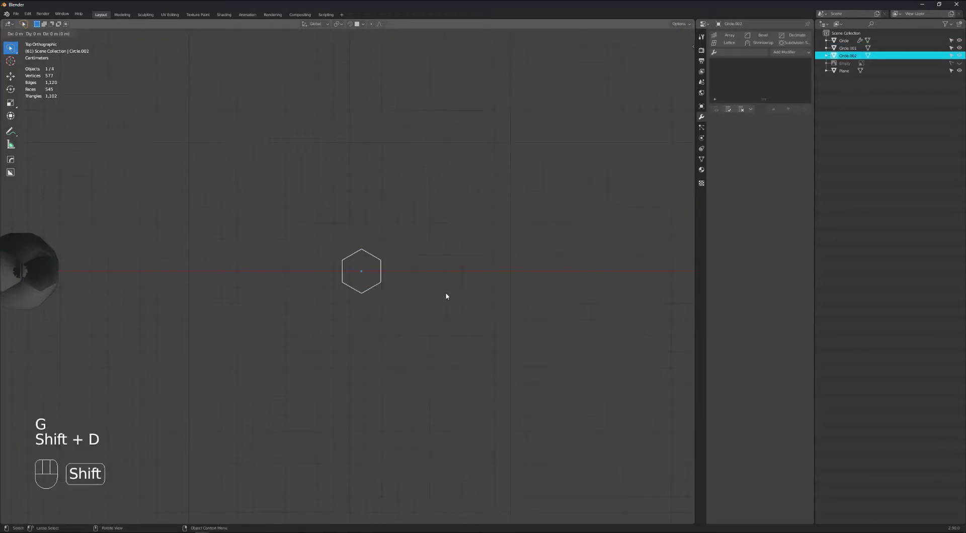
{"action": "left_click", "coordinate": [446, 294]}
{"action": "key", "text": "g"}
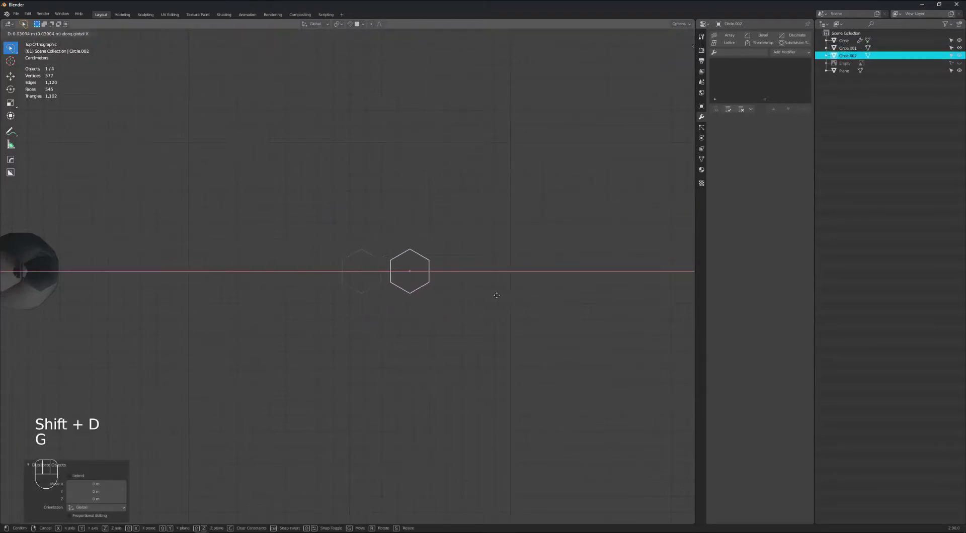
{"action": "left_click", "coordinate": [527, 299]}
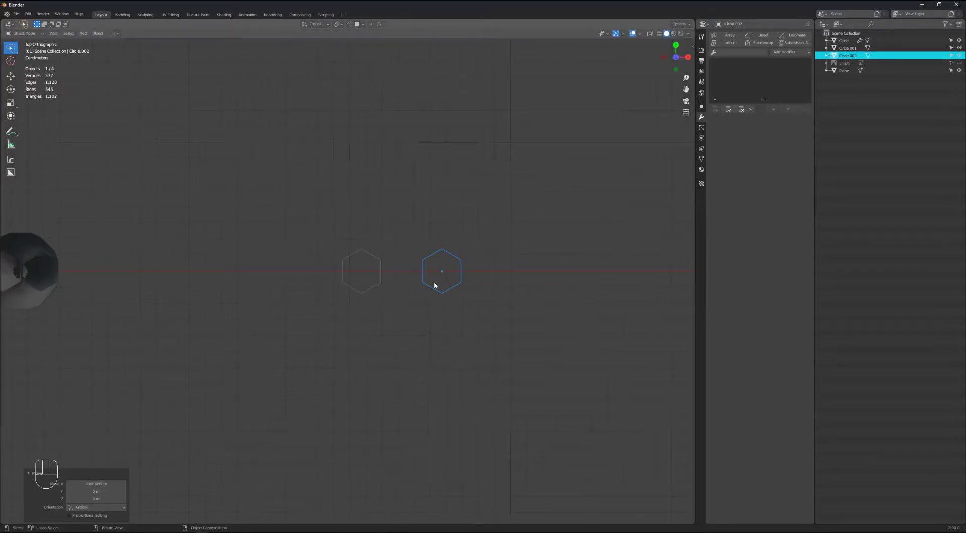
{"action": "key", "text": "g"}
{"action": "left_click", "coordinate": [454, 285]}
Step: Join the two hexagons into one object and set its origin to the geometry's centre
{"action": "left_click", "coordinate": [379, 271], "text": "shift"}
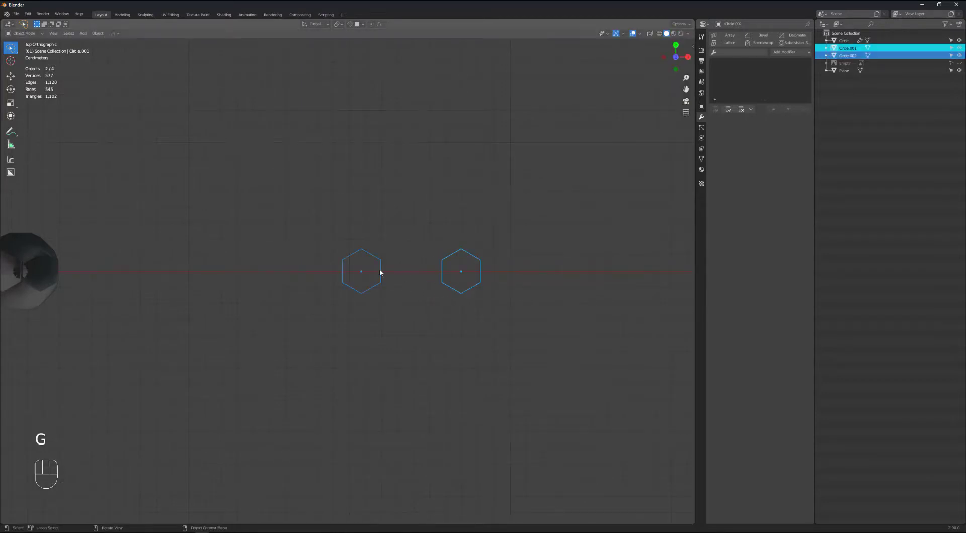
{"action": "key", "text": "ctrl+j"}
{"action": "left_click", "coordinate": [98, 34]}
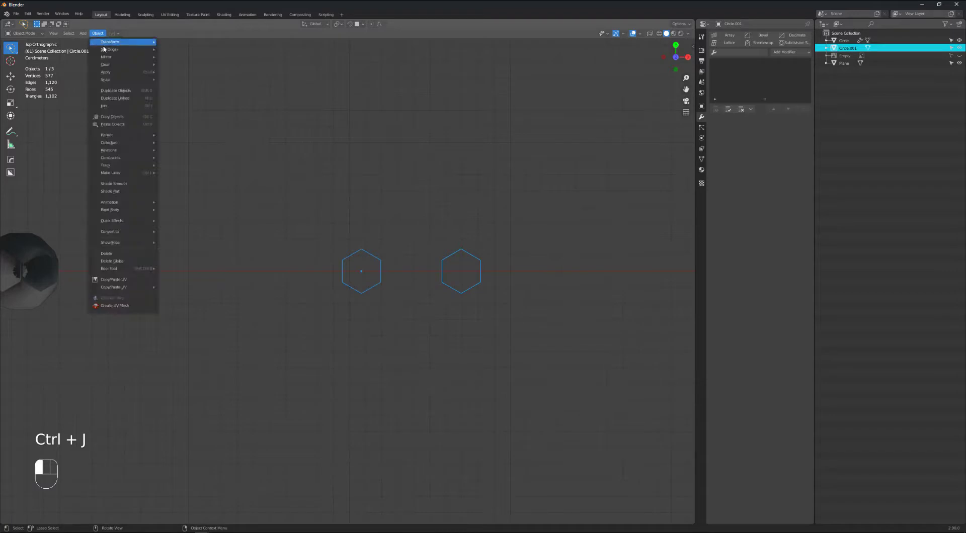
{"action": "mouse_move", "coordinate": [111, 51]}
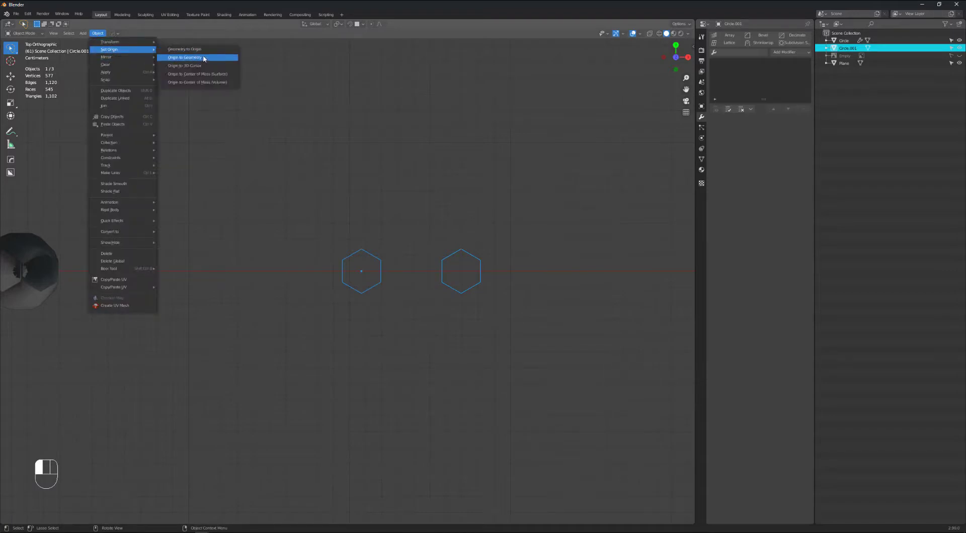
{"action": "left_click", "coordinate": [205, 58]}
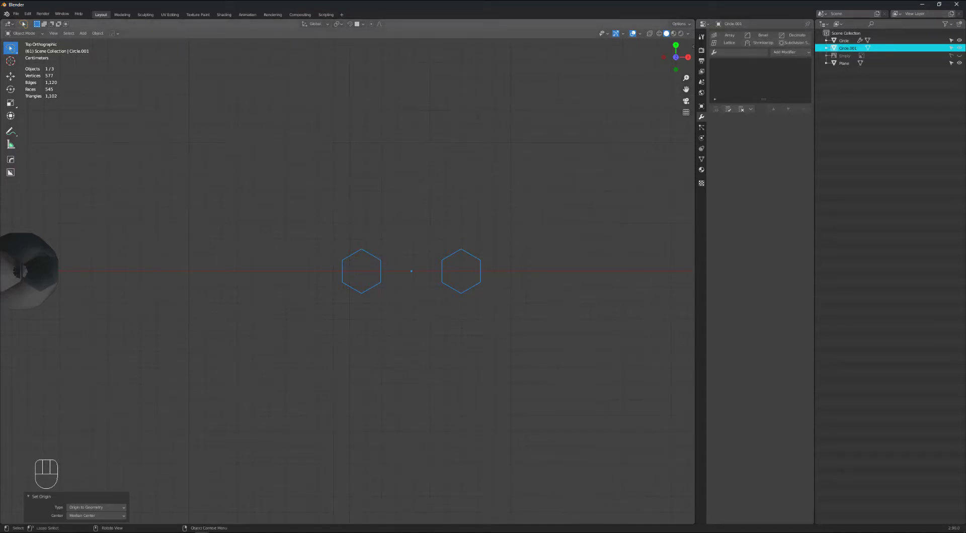
{"action": "middle_click_drag", "start_coordinate": [412, 165], "coordinate": [464, 224], "text": "shift"}
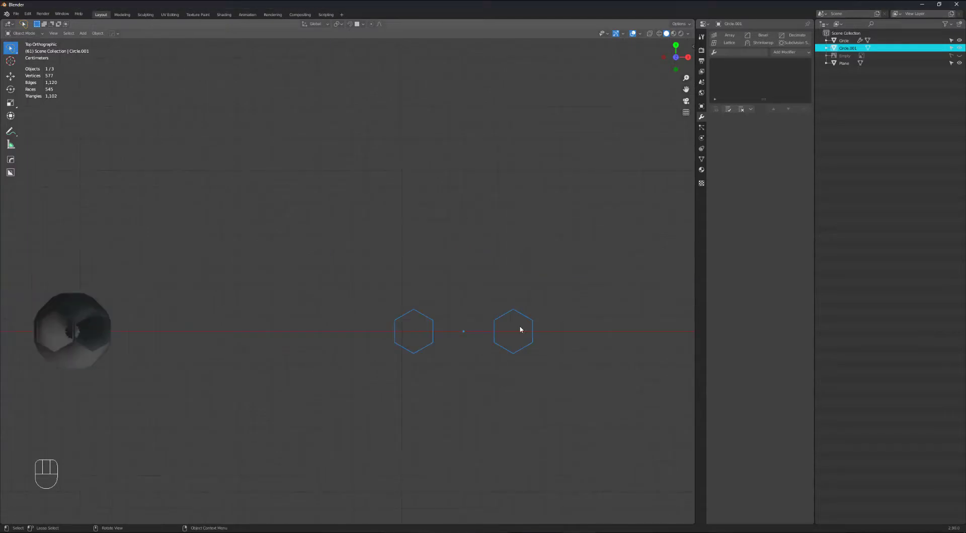
Step: Add a Screw modifier to the joined hexagons, with the Y axis and a screw offset of 0.38 m
{"action": "left_click", "coordinate": [803, 53]}
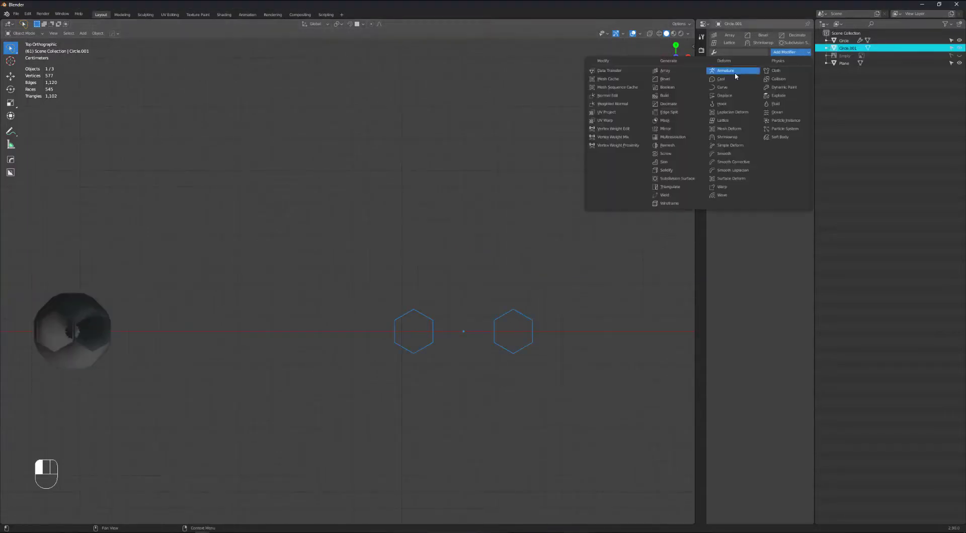
{"action": "left_click", "coordinate": [679, 156]}
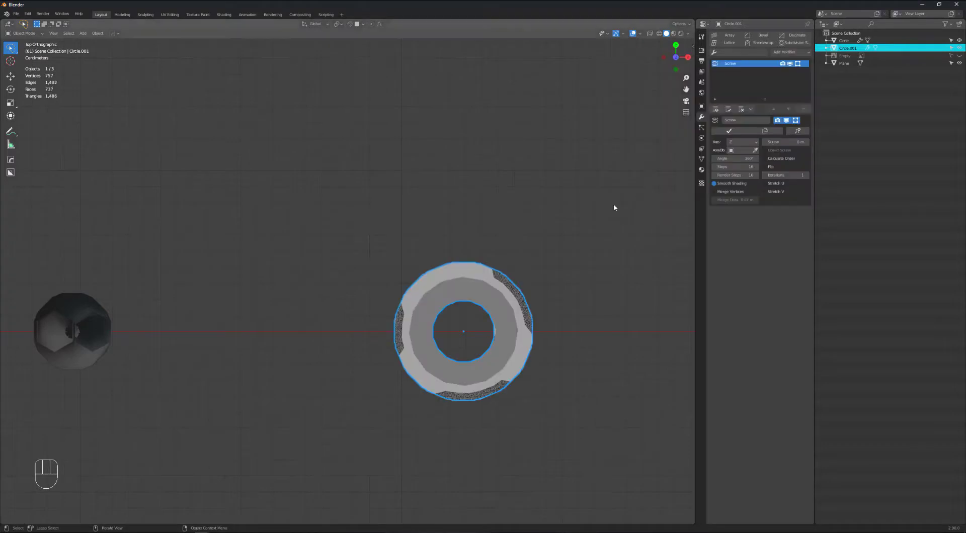
{"action": "middle_click_drag", "start_coordinate": [578, 271], "coordinate": [576, 235]}
{"action": "left_click", "coordinate": [739, 143]}
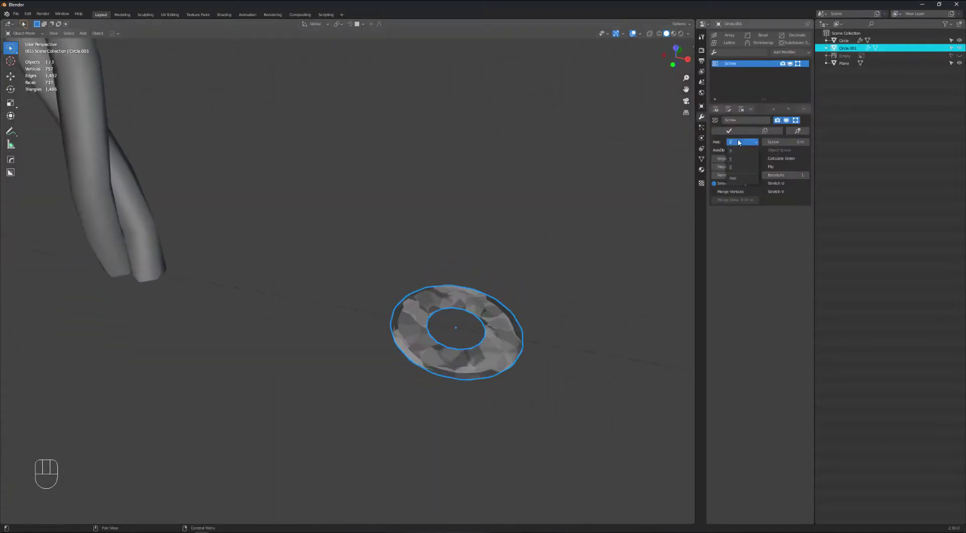
{"action": "left_click", "coordinate": [735, 152]}
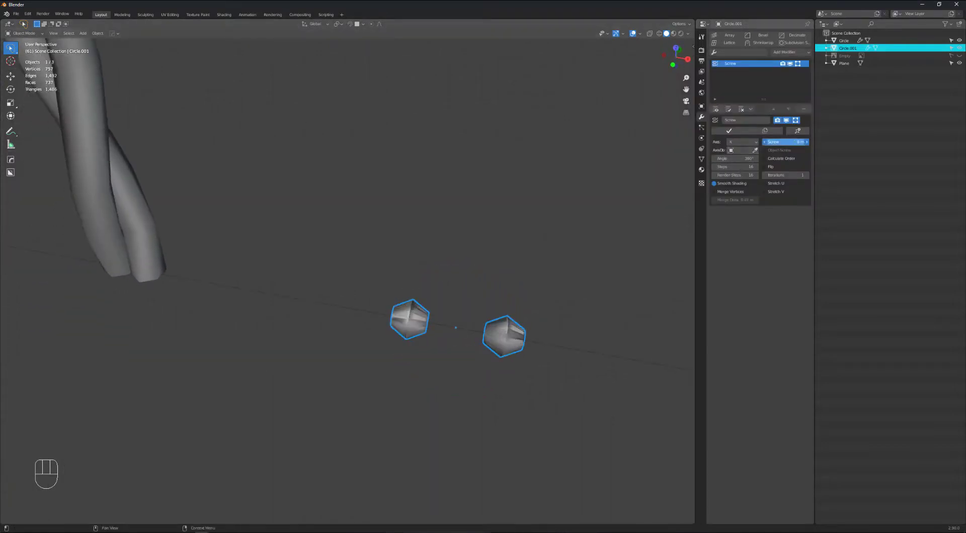
{"action": "left_click_drag", "start_coordinate": [785, 142], "coordinate": [750, 142]}
{"action": "left_click", "coordinate": [755, 142]}
{"action": "left_click", "coordinate": [748, 159]}
{"action": "middle_click_drag", "start_coordinate": [635, 228], "coordinate": [585, 216]}
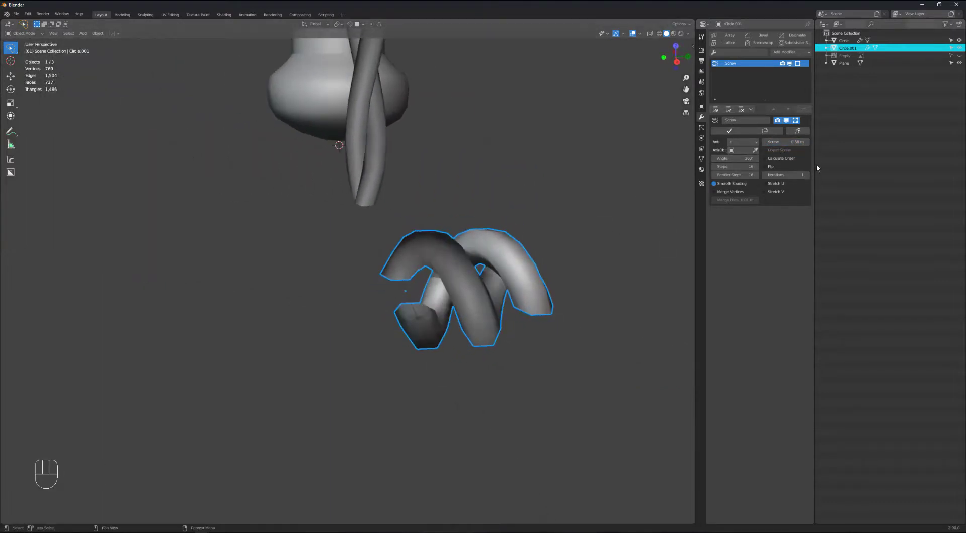
Step: Raise the Screw modifier's iterations to 2 and tighten its screw offset to 0.23 m
{"action": "left_click", "coordinate": [807, 175]}
{"action": "left_click_drag", "start_coordinate": [797, 142], "coordinate": [777, 142], "text": "shift"}
{"action": "middle_click_drag", "start_coordinate": [604, 221], "coordinate": [492, 308]}
Step: Show the coil's wireframe and lower the Screw modifier's steps to 6
{"action": "key", "text": "p"}
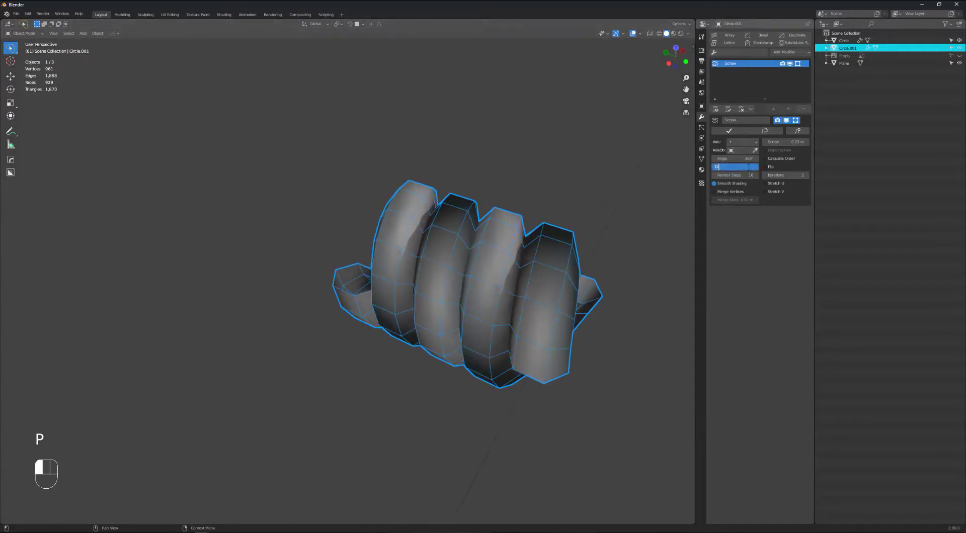
{"action": "key", "text": "Return"}
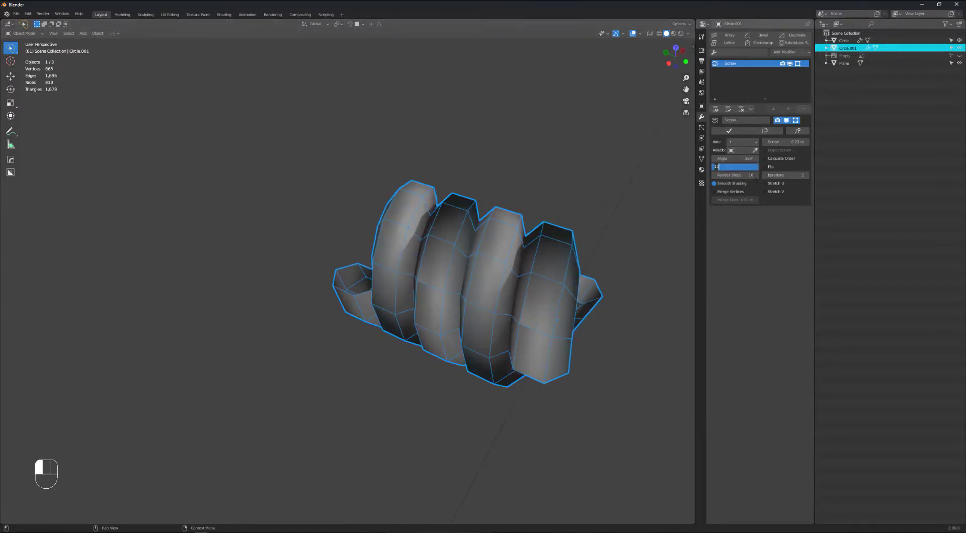
{"action": "key", "text": "Return"}
{"action": "middle_click_drag", "start_coordinate": [597, 236], "coordinate": [498, 214]}
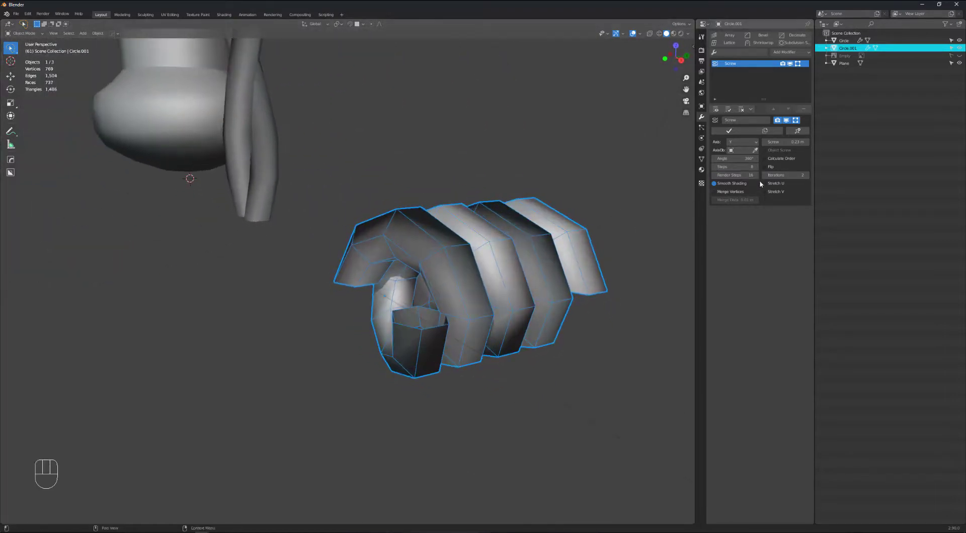
{"action": "key", "text": "Return"}
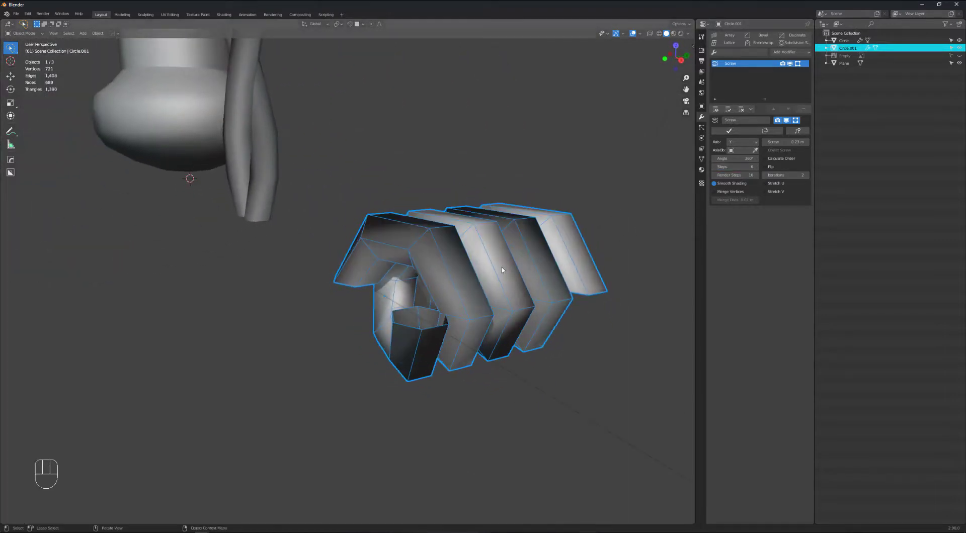
{"action": "middle_click_drag", "start_coordinate": [500, 267], "coordinate": [553, 251]}
Step: Turn on Calculate Order and Merge Vertices for the coil's Screw modifier, leaving Flip off
{"action": "left_click", "coordinate": [765, 160]}
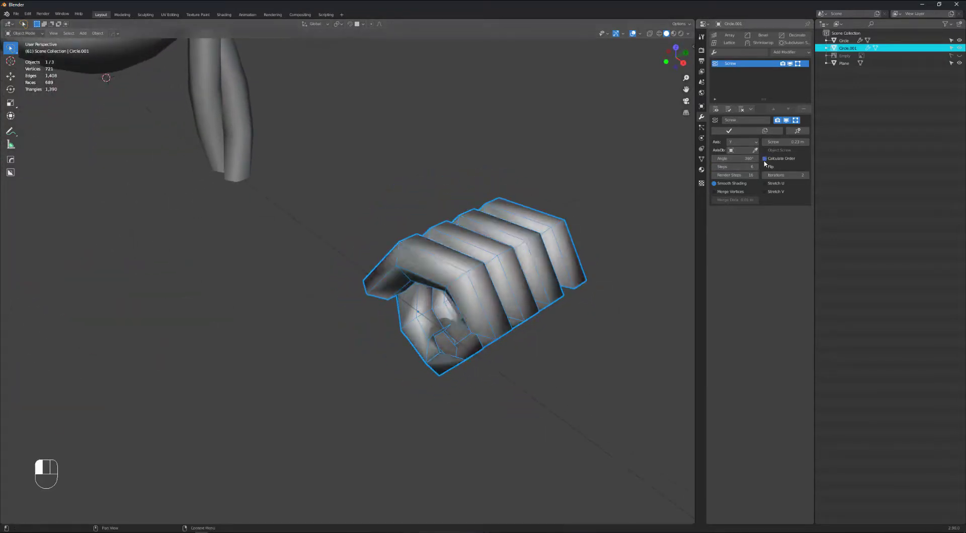
{"action": "left_click", "coordinate": [765, 167]}
{"action": "left_click", "coordinate": [765, 167]}
{"action": "left_click", "coordinate": [714, 192]}
{"action": "middle_click_drag", "start_coordinate": [496, 229], "coordinate": [561, 233]}
{"action": "left_click", "coordinate": [561, 233]}
{"action": "middle_click_drag", "start_coordinate": [489, 265], "coordinate": [424, 293]}
Step: Hide the wireframe on the coil and apply its Screw modifier
{"action": "left_click", "coordinate": [495, 272]}
{"action": "key", "text": "p"}
{"action": "key", "text": "j"}
{"action": "scroll", "coordinate": [516, 244], "scroll_direction": "down", "scroll_amount": 4}
{"action": "scroll", "coordinate": [507, 242], "scroll_direction": "down", "scroll_amount": 2}
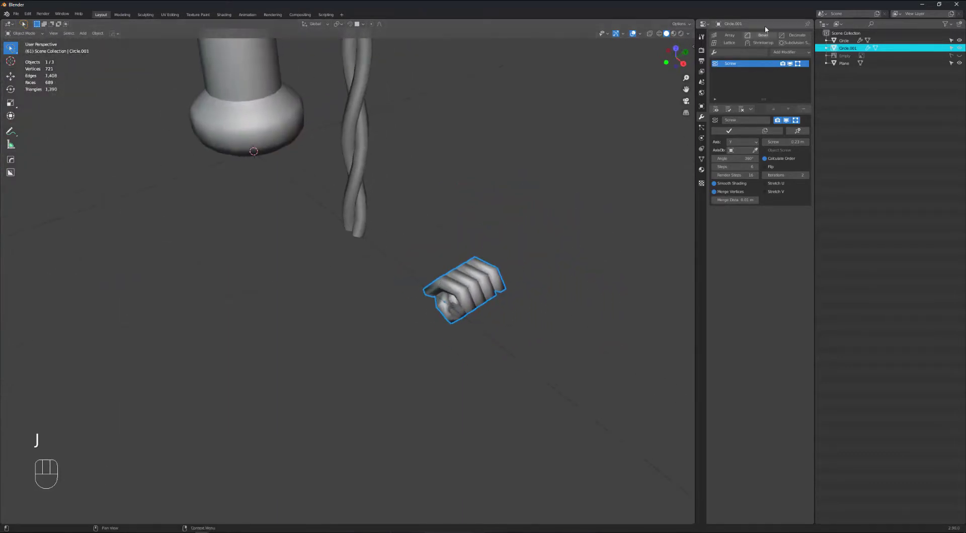
{"action": "left_click", "coordinate": [729, 131]}
Step: Open the coil's mesh for editing with edge selection active
{"action": "scroll", "coordinate": [453, 252], "scroll_direction": "up", "scroll_amount": 4}
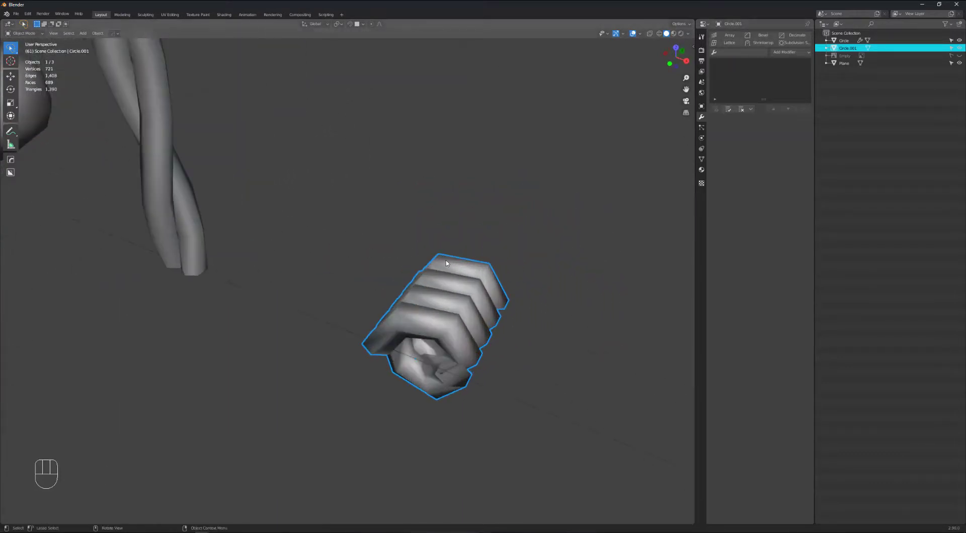
{"action": "middle_click_drag", "start_coordinate": [447, 263], "coordinate": [416, 246]}
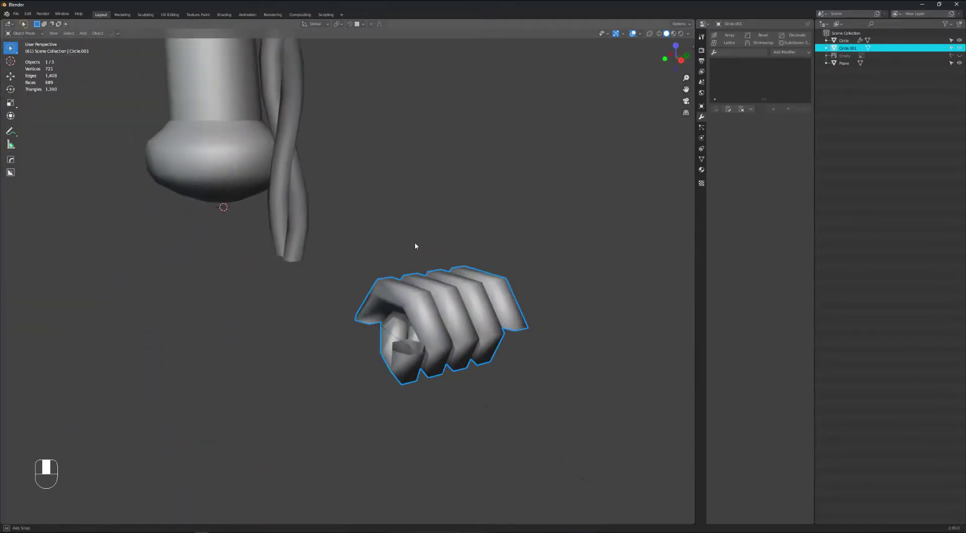
{"action": "key", "text": "Tab"}
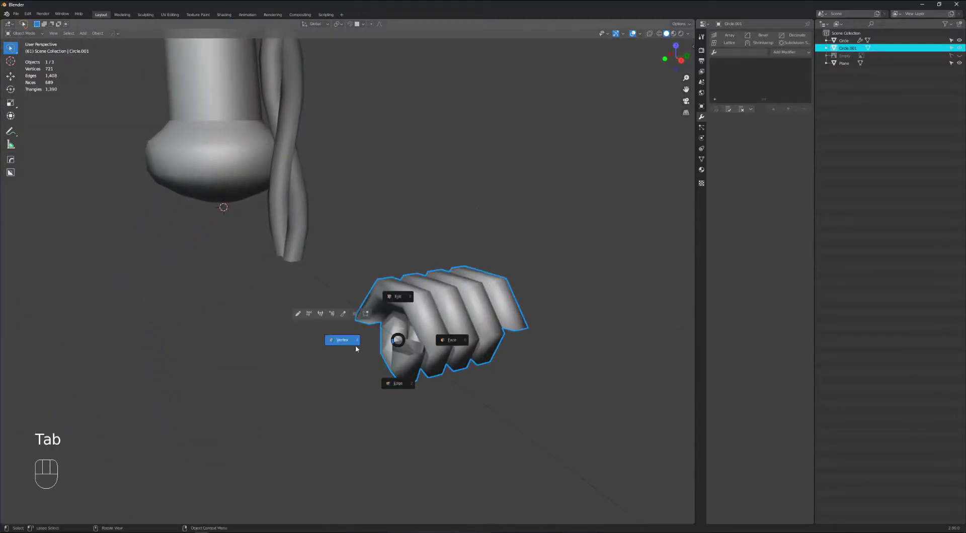
{"action": "left_click", "coordinate": [461, 342]}
{"action": "key", "text": "Tab"}
{"action": "left_click", "coordinate": [410, 395]}
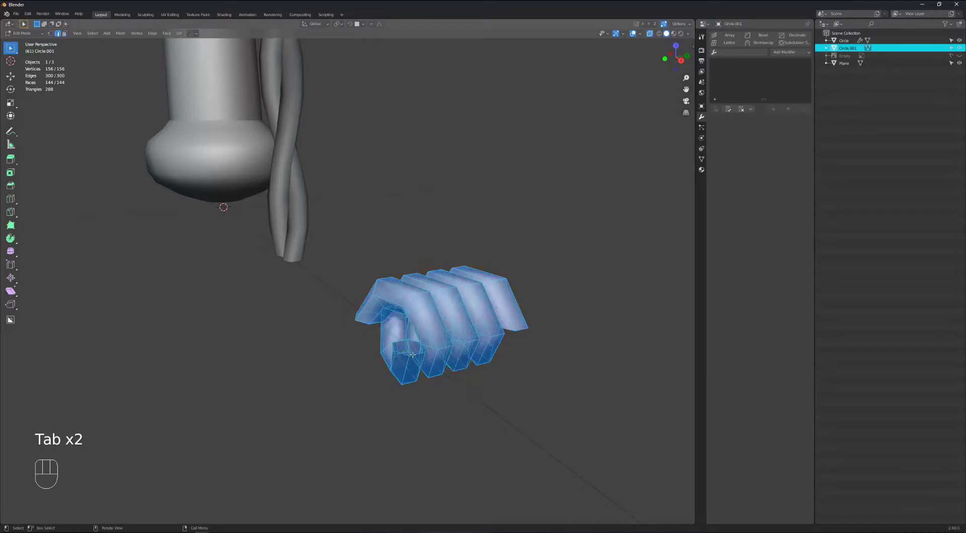
{"action": "left_click", "coordinate": [413, 355], "text": "alt"}
{"action": "middle_click_drag", "start_coordinate": [397, 330], "coordinate": [370, 363]}
{"action": "left_click", "coordinate": [343, 328], "text": "alt+shift"}
{"action": "middle_click_drag", "start_coordinate": [528, 351], "coordinate": [438, 334]}
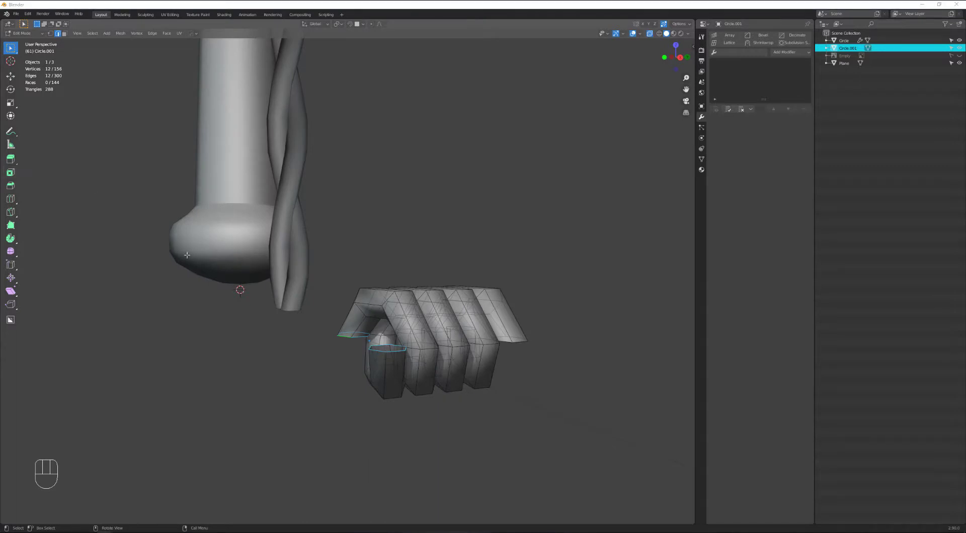
{"action": "middle_click_drag", "start_coordinate": [364, 247], "coordinate": [429, 267]}
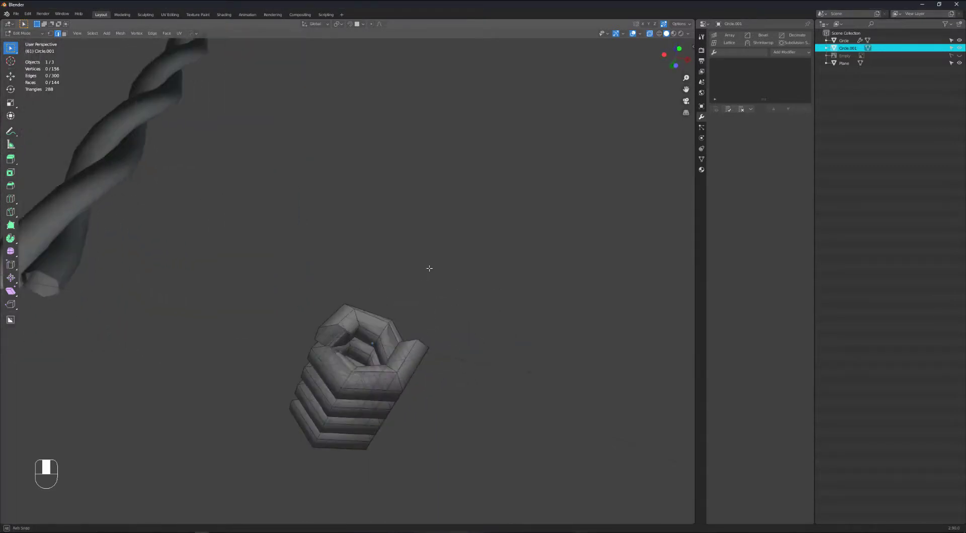
Step: Select one open edge loop at the coil's front end and extrude it straight down about 0.13 m in front view
{"action": "left_click", "coordinate": [346, 325], "text": "alt"}
{"action": "middle_click_drag", "start_coordinate": [346, 324], "coordinate": [416, 330]}
{"action": "key", "text": "grave"}
{"action": "left_click", "coordinate": [349, 327]}
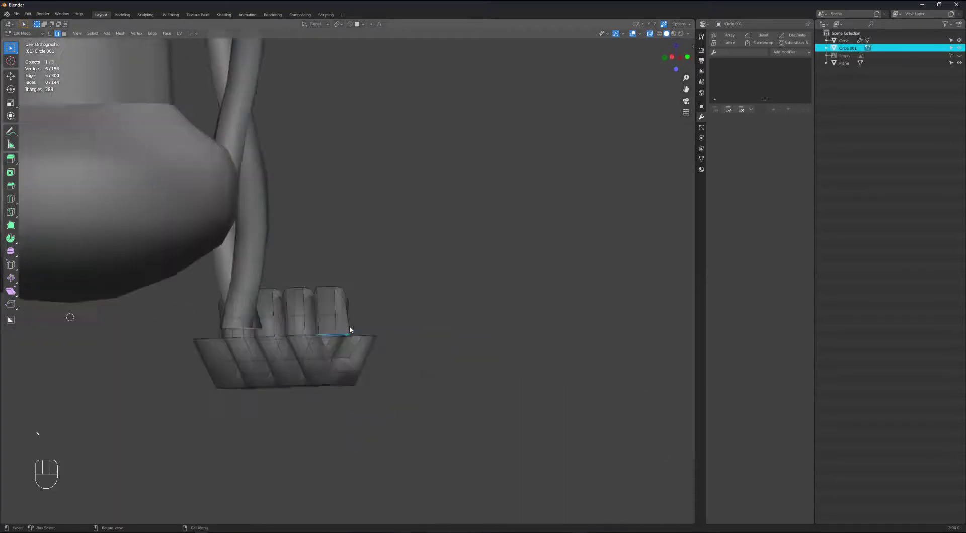
{"action": "key", "text": "grave"}
{"action": "left_click", "coordinate": [322, 304]}
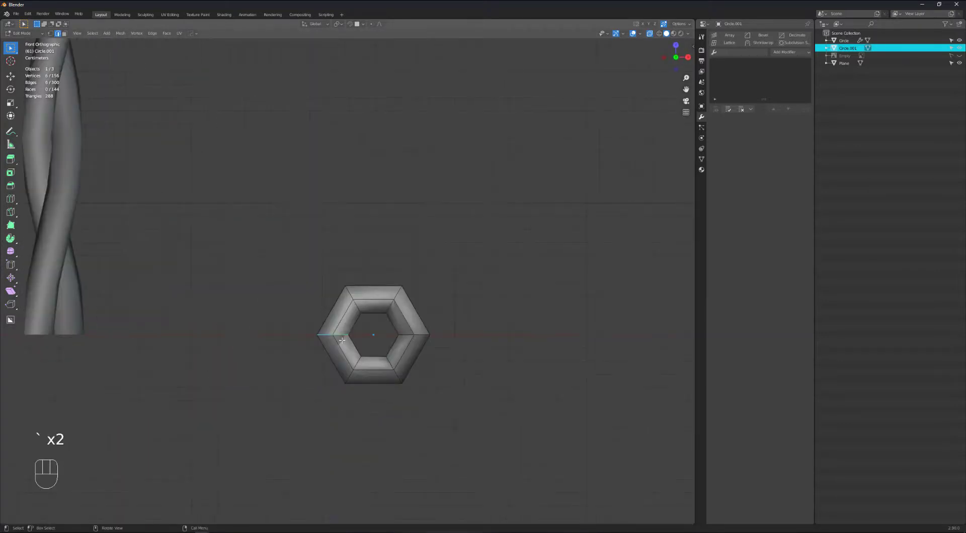
{"action": "key", "text": "e"}
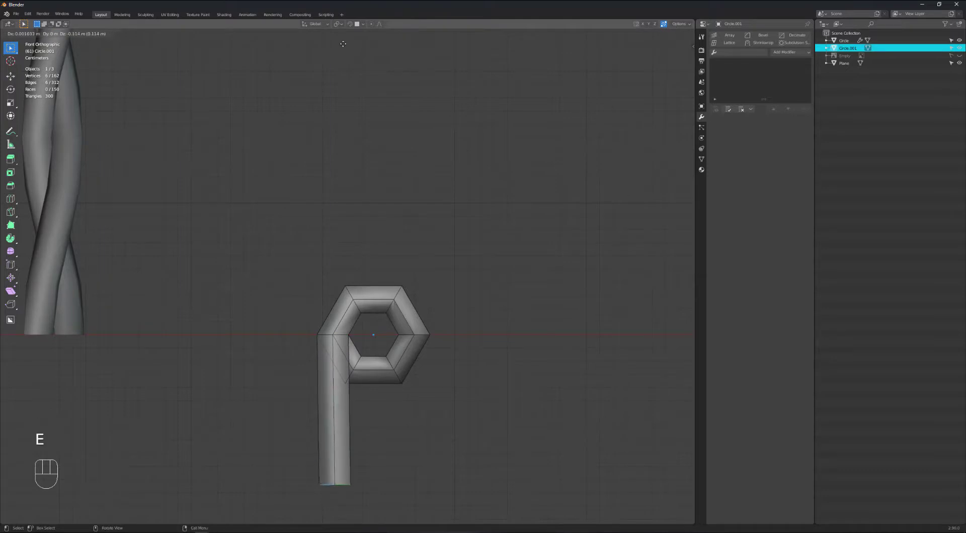
{"action": "left_click", "coordinate": [342, 62]}
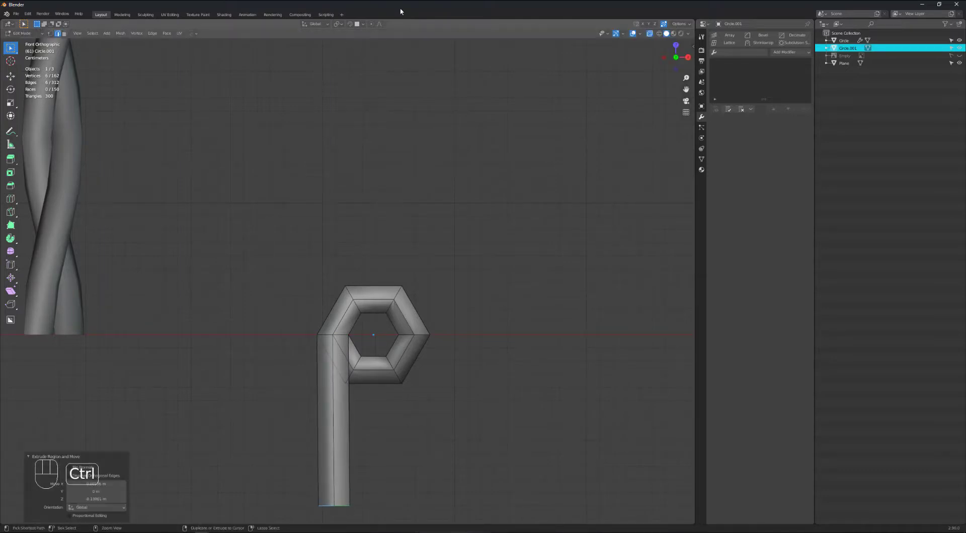
Step: Select the other open edge loop at the coil's front end and extrude it straight up about 0.14 m in front view
{"action": "middle_click_drag", "start_coordinate": [435, 235], "coordinate": [410, 332]}
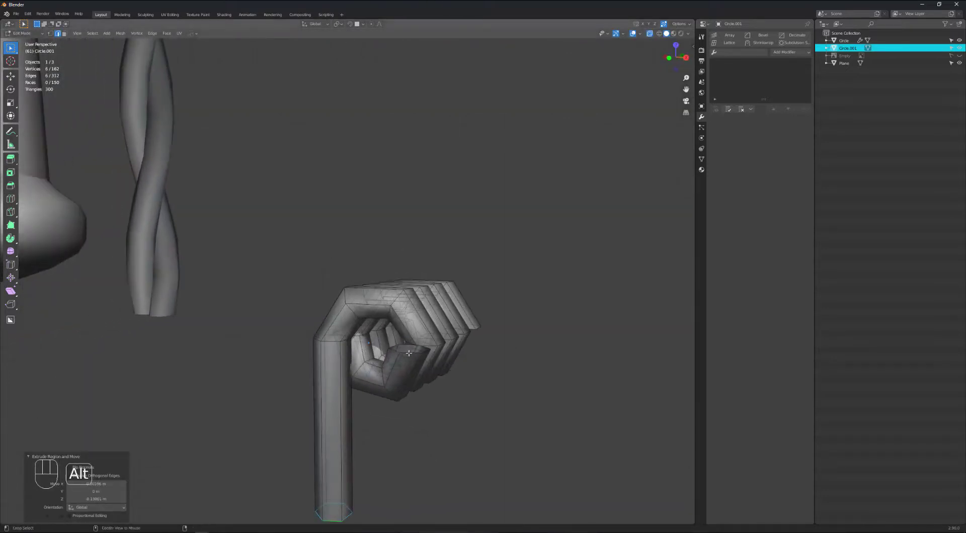
{"action": "left_click", "coordinate": [409, 356], "text": "alt"}
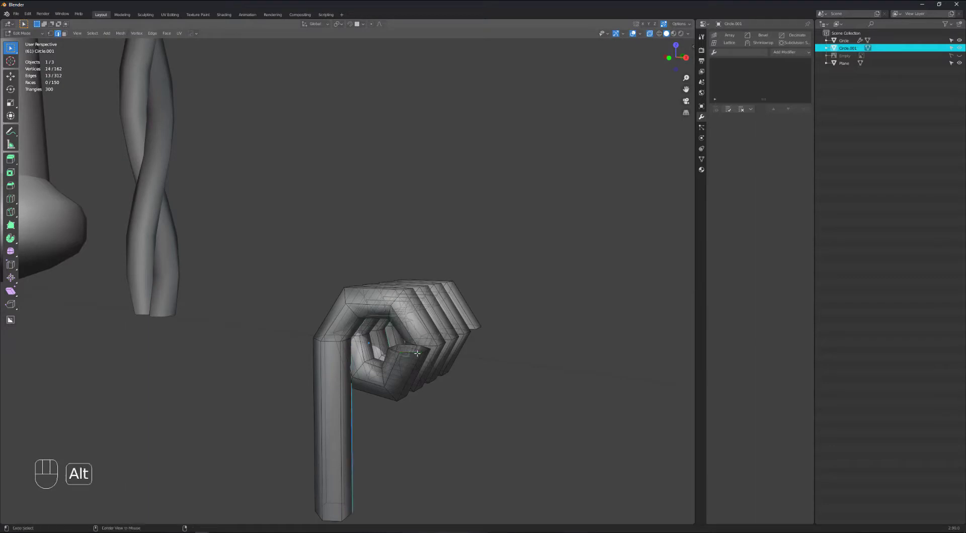
{"action": "left_click", "coordinate": [409, 354], "text": "alt"}
{"action": "middle_click_drag", "start_coordinate": [408, 354], "coordinate": [423, 367]}
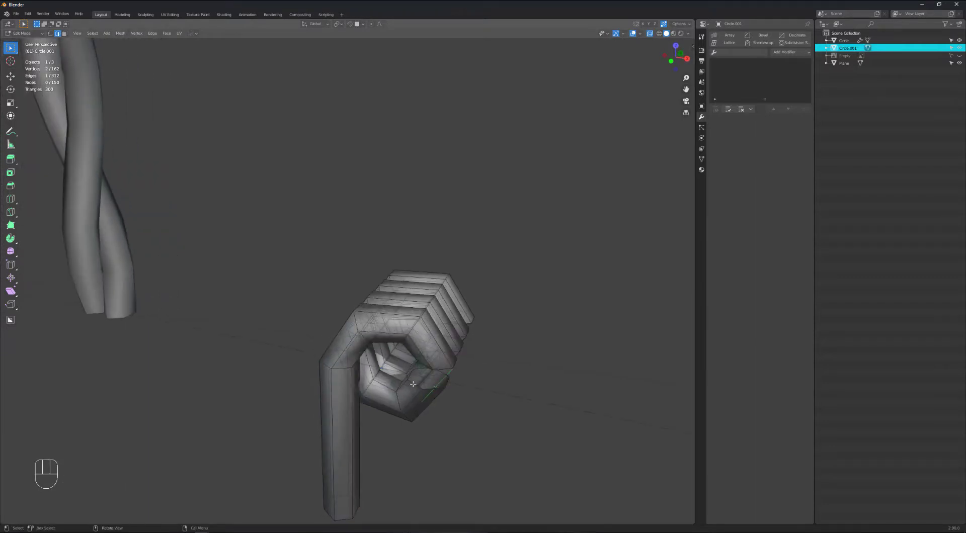
{"action": "key", "text": "grave"}
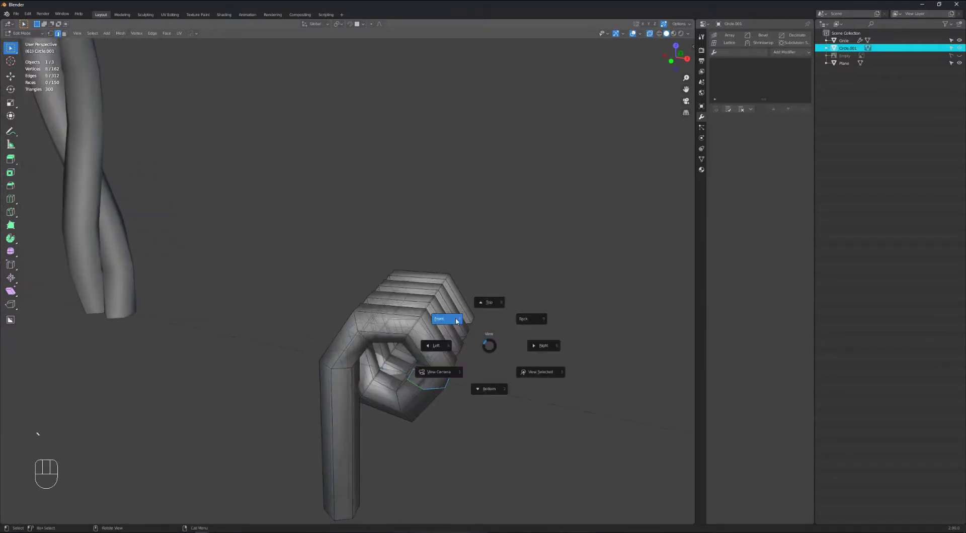
{"action": "left_click", "coordinate": [455, 318]}
{"action": "key", "text": "e"}
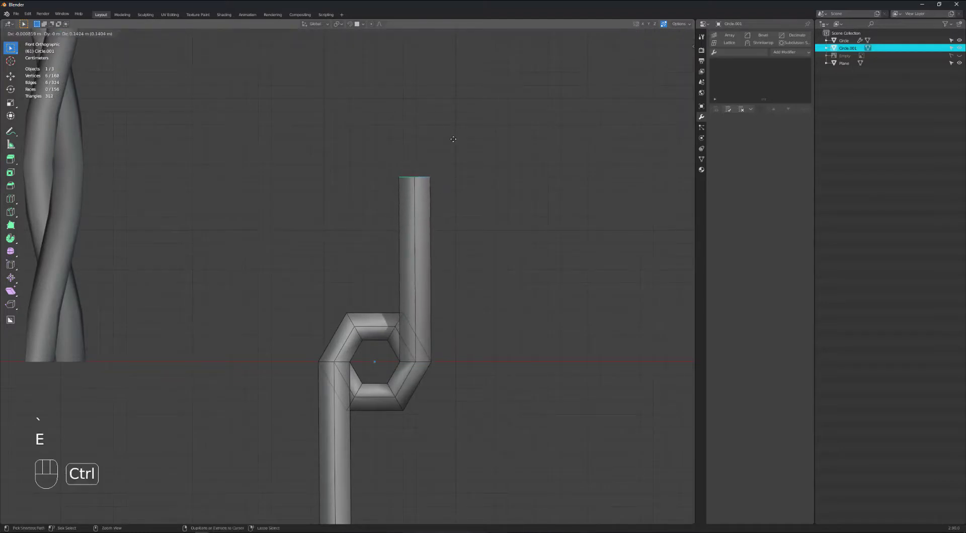
{"action": "left_click", "coordinate": [452, 135]}
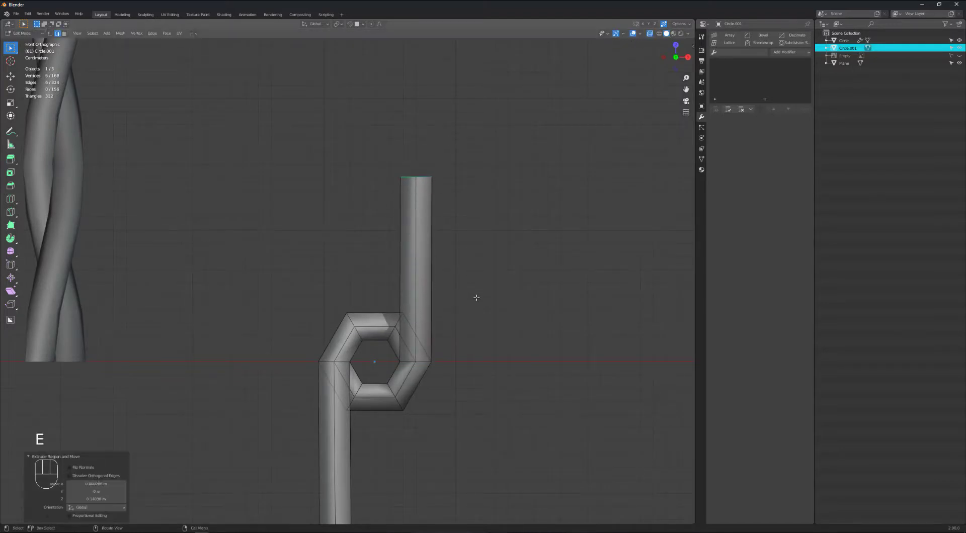
Step: Select an open edge loop at the coil's back end and extrude it downward about 0.13 m, level with the existing lower tube
{"action": "middle_click_drag", "start_coordinate": [477, 298], "coordinate": [392, 285]}
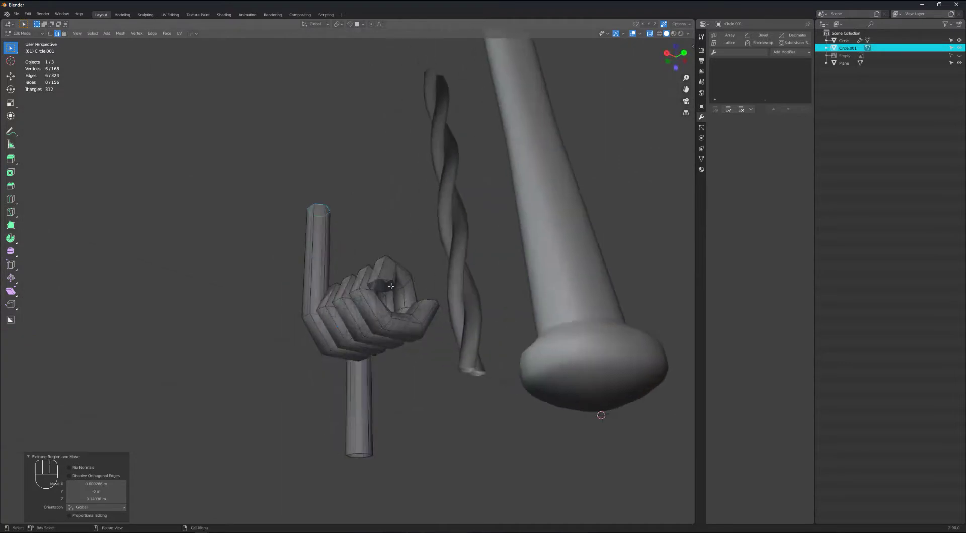
{"action": "scroll", "coordinate": [392, 286], "scroll_direction": "up", "scroll_amount": 2}
{"action": "left_click", "coordinate": [387, 279], "text": "alt"}
{"action": "key", "text": "grave"}
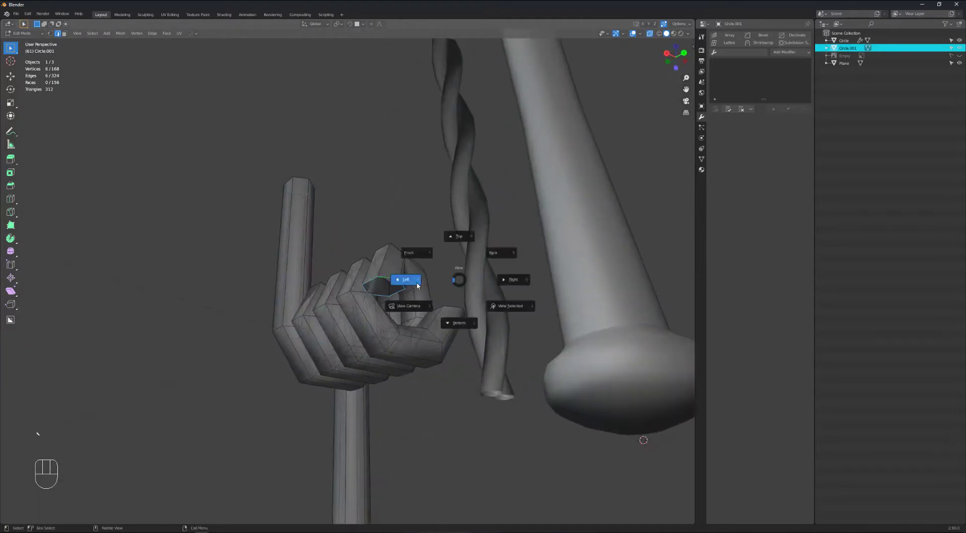
{"action": "left_click", "coordinate": [431, 246]}
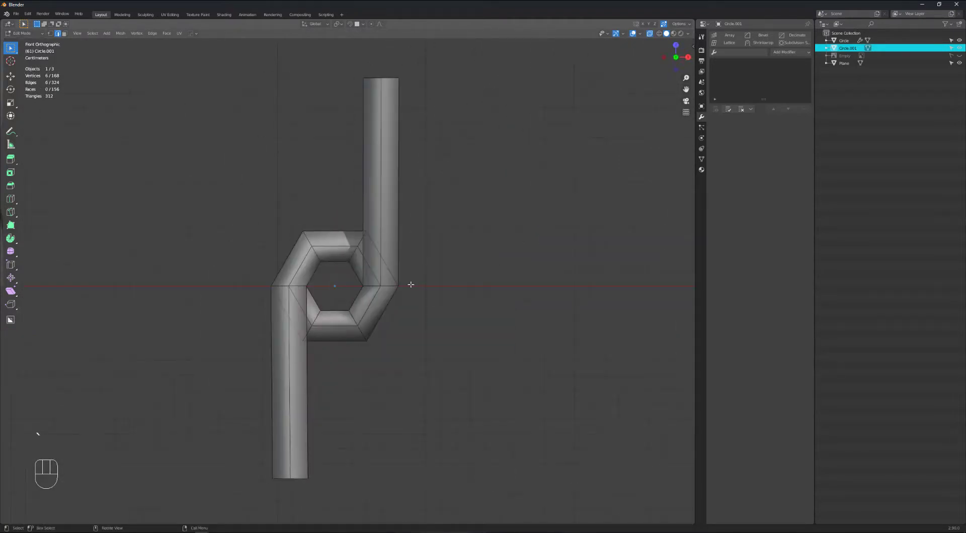
{"action": "key", "text": "e"}
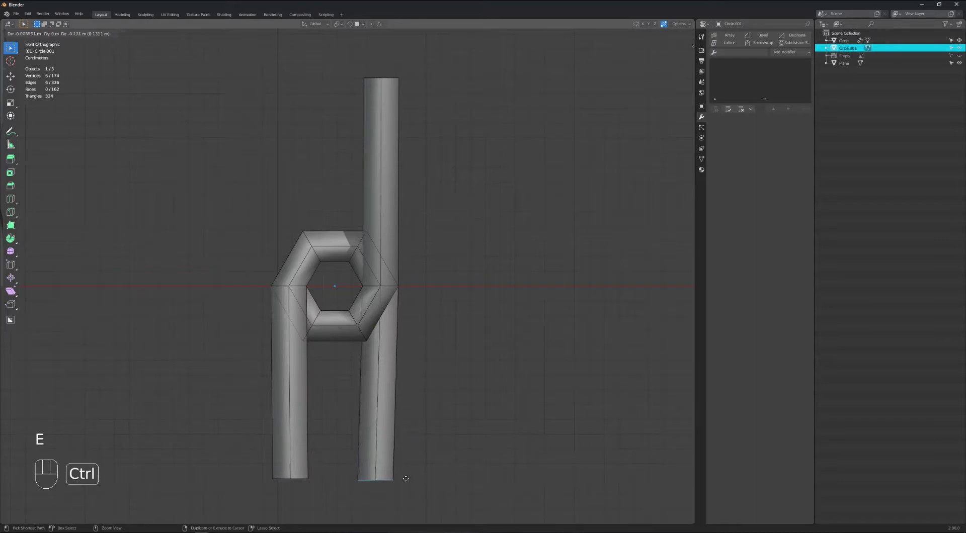
{"action": "left_click", "coordinate": [406, 478]}
Step: Extrude the coil's last open edge loop upward about 0.14 m to match the height of the other upper tube
{"action": "middle_click_drag", "start_coordinate": [325, 268], "coordinate": [443, 336]}
{"action": "left_click", "coordinate": [434, 335]}
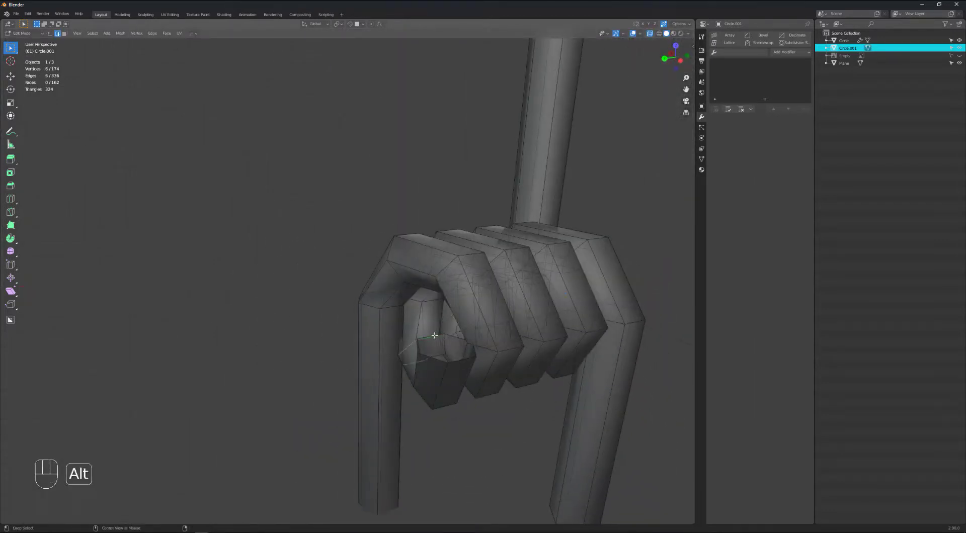
{"action": "left_click", "coordinate": [437, 359], "text": "alt"}
{"action": "key", "text": "grave"}
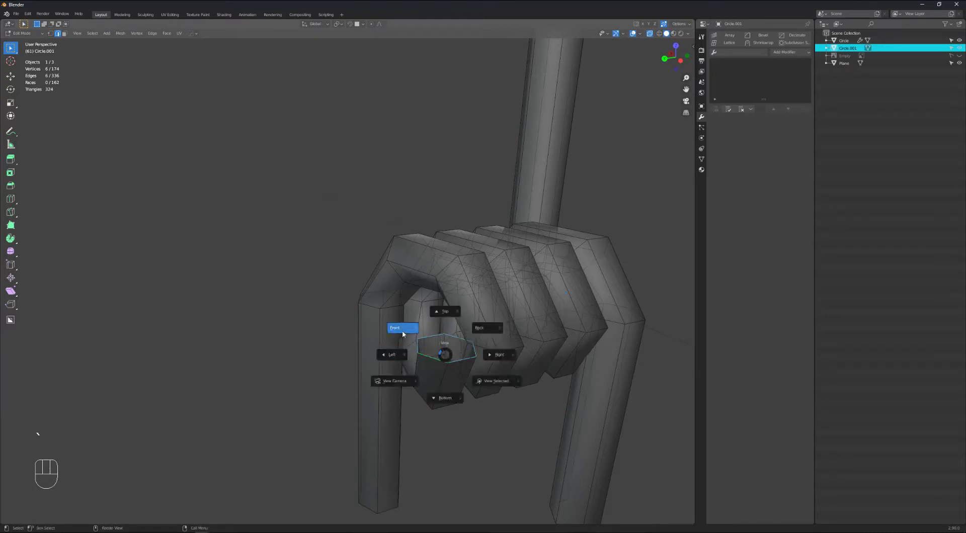
{"action": "left_click", "coordinate": [456, 332]}
{"action": "key", "text": "e"}
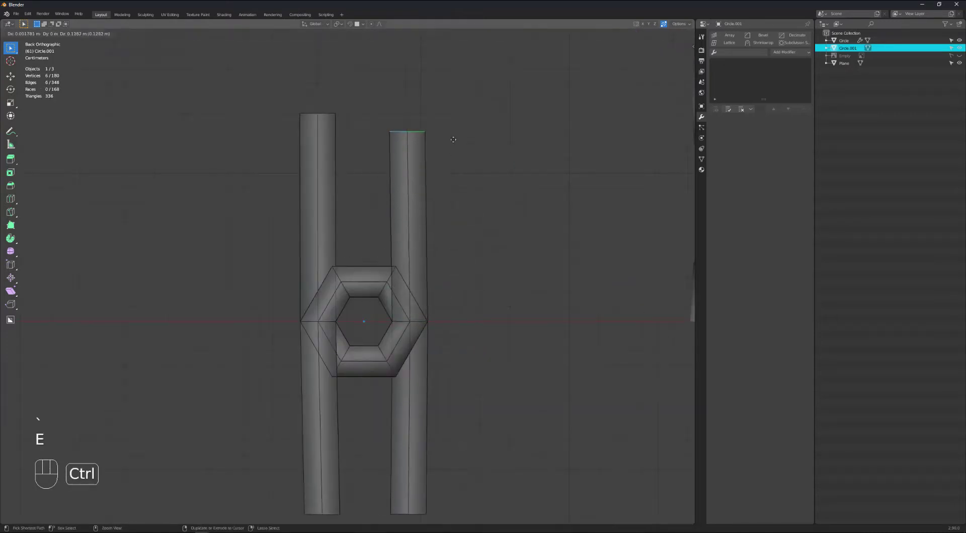
{"action": "left_click", "coordinate": [309, 110], "text": "ctrl"}
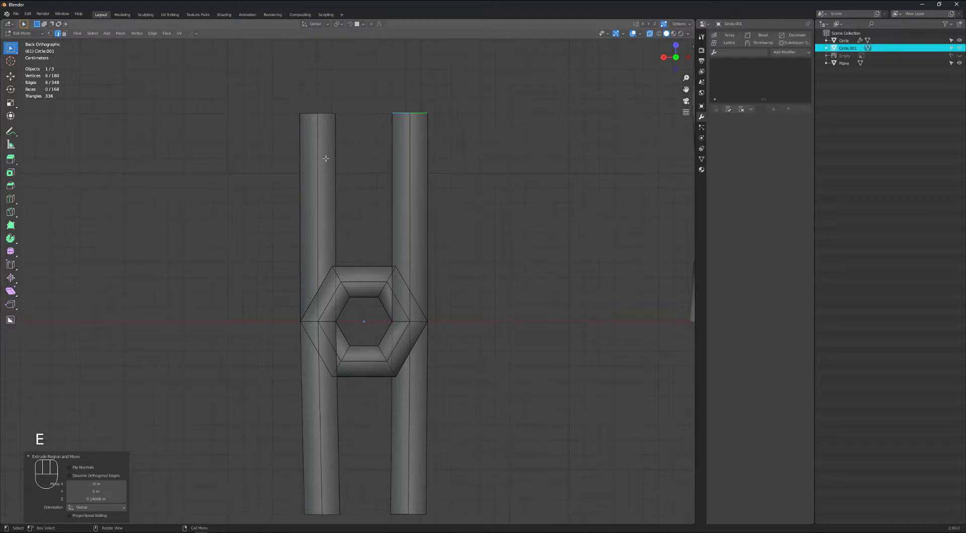
Step: Switch to vertex selection, select both upper tube ends and set the transform pivot point to Individual Origins
{"action": "key", "text": "Tab"}
{"action": "key", "text": "Tab"}
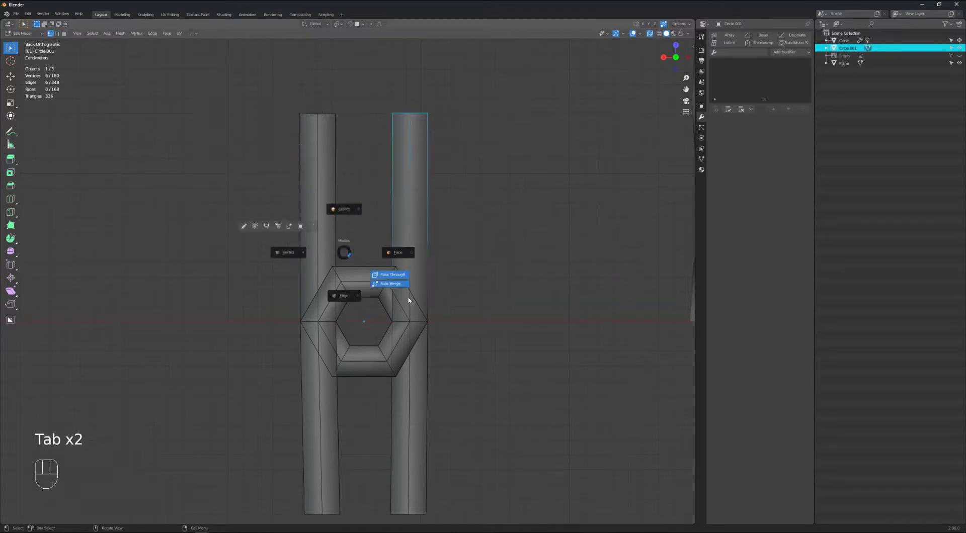
{"action": "key", "text": "Tab"}
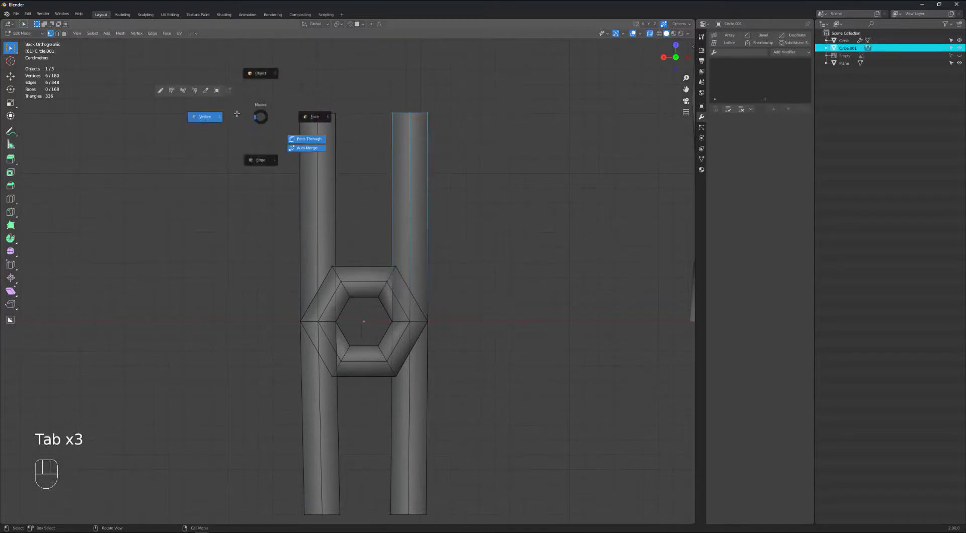
{"action": "left_click_drag", "start_coordinate": [270, 92], "coordinate": [487, 134]}
{"action": "key", "text": "s"}
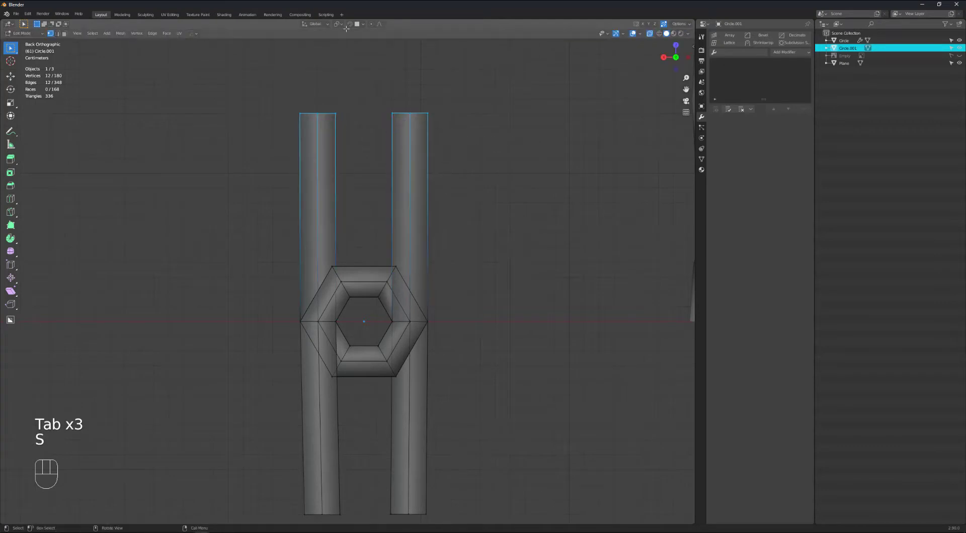
{"action": "left_click", "coordinate": [340, 24]}
{"action": "left_click", "coordinate": [351, 49]}
{"action": "key", "text": "s"}
{"action": "right_click", "coordinate": [415, 223]}
Step: Select the open ends of all four extruded tubes and scale each one down around its own centre
{"action": "scroll", "coordinate": [417, 269], "scroll_direction": "down", "scroll_amount": 4}
{"action": "middle_click_drag", "start_coordinate": [418, 272], "coordinate": [416, 239], "text": "shift"}
{"action": "left_click_drag", "start_coordinate": [335, 333], "coordinate": [468, 378]}
{"action": "left_click_drag", "start_coordinate": [348, 157], "coordinate": [488, 181], "text": "shift"}
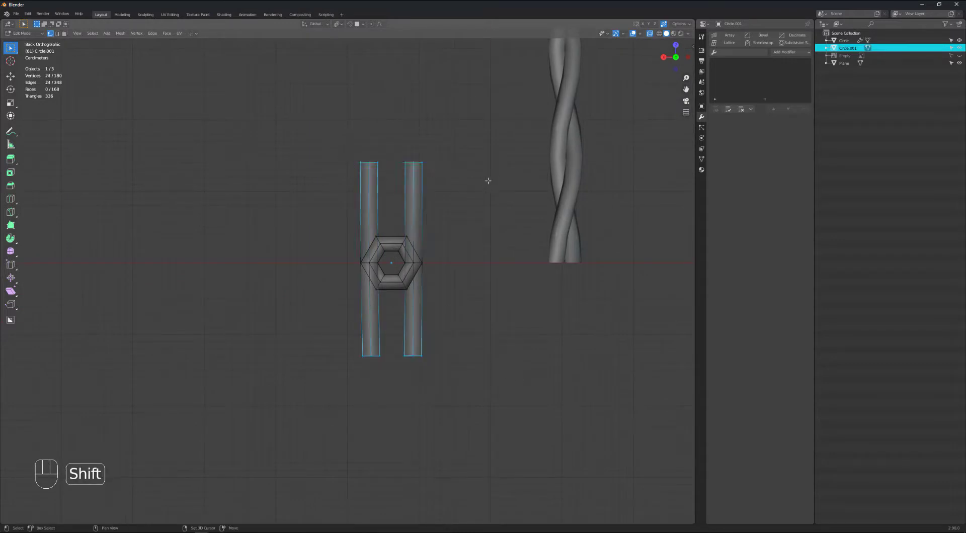
{"action": "key", "text": "s"}
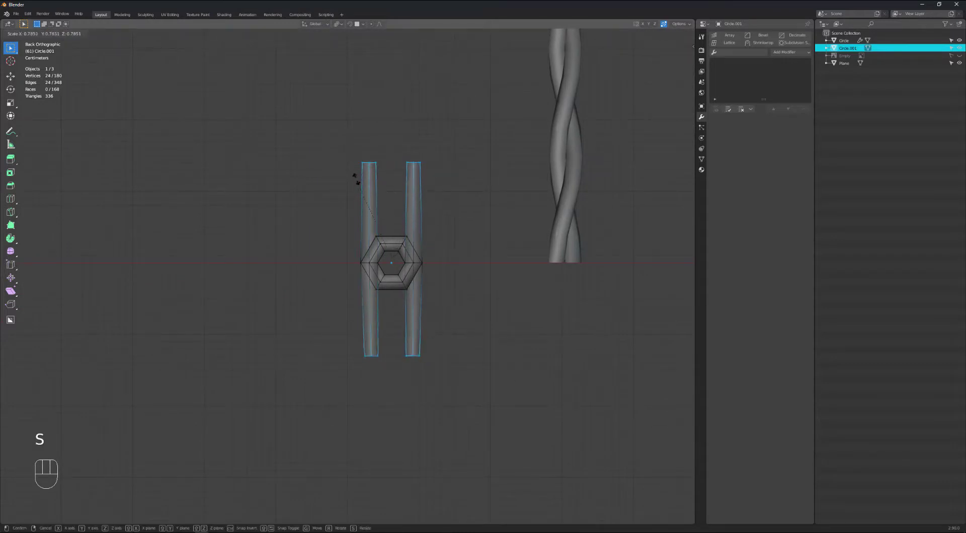
{"action": "left_click", "coordinate": [392, 211]}
Step: Scale the four tube ends down by a further factor of about 0.34 into sharp points and return to Object Mode
{"action": "mouse_move", "coordinate": [393, 212]}
{"action": "middle_mouse_down"}
{"action": "mouse_move", "coordinate": [357, 225]}
{"action": "mouse_move", "coordinate": [387, 215]}
{"action": "middle_mouse_up"}
{"action": "scroll", "coordinate": [388, 214], "scroll_direction": "up", "scroll_amount": 5}
{"action": "middle_click_drag", "start_coordinate": [399, 133], "coordinate": [418, 166]}
{"action": "key", "text": "s"}
{"action": "left_click", "coordinate": [458, 220]}
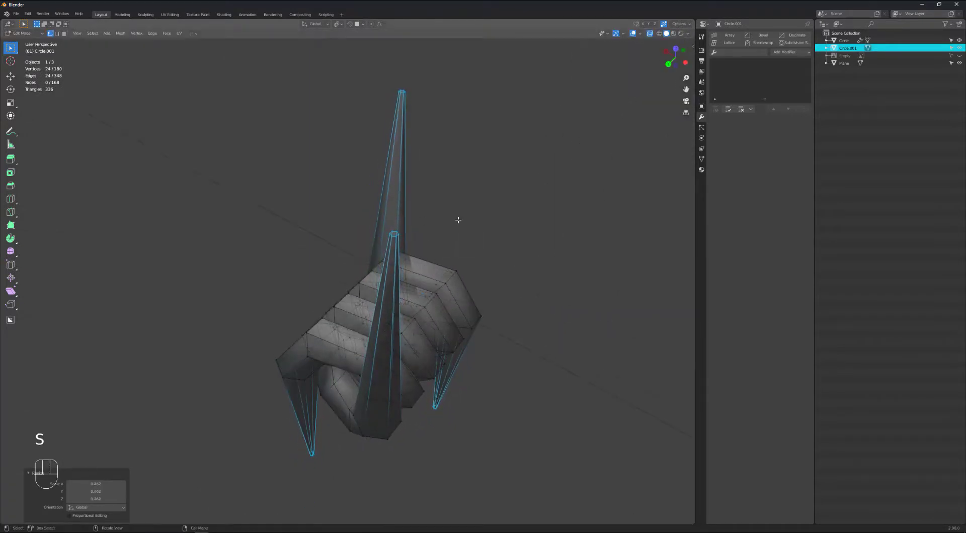
{"action": "middle_click_drag", "start_coordinate": [458, 220], "coordinate": [431, 181]}
{"action": "key", "text": "Tab"}
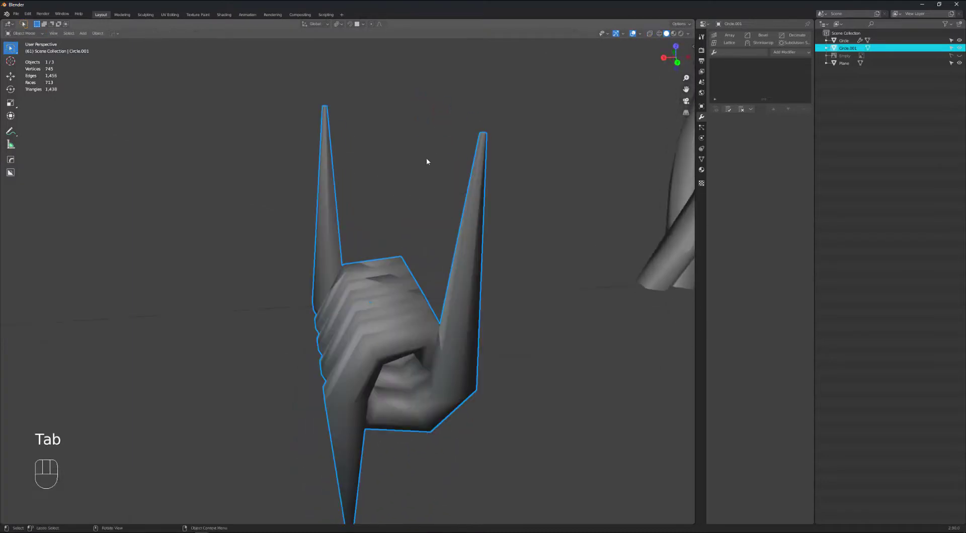
Step: Turn on Auto Smooth in the barbed coil's normals settings and set its angle to 90°
{"action": "scroll", "coordinate": [426, 161], "scroll_direction": "down", "scroll_amount": 4}
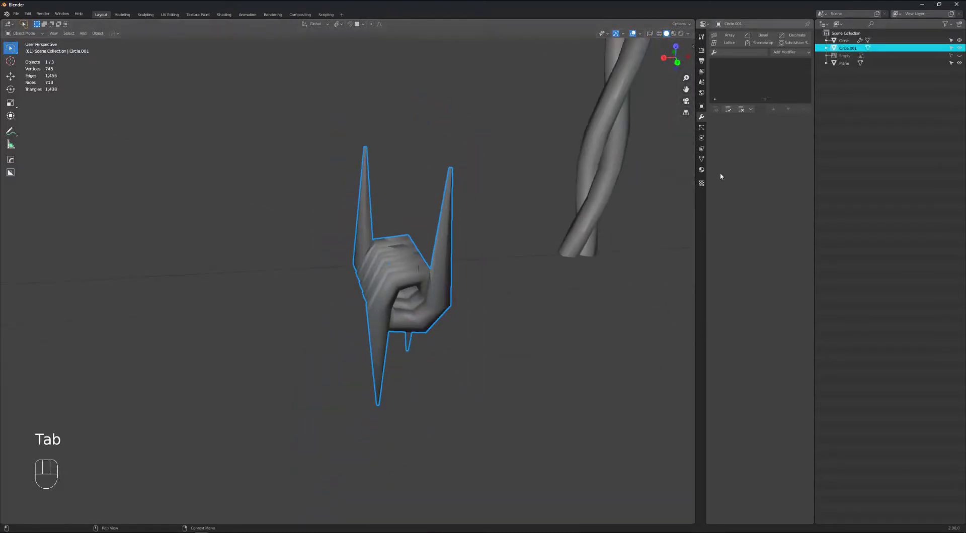
{"action": "left_click", "coordinate": [701, 160]}
{"action": "left_click", "coordinate": [750, 176]}
{"action": "middle_click_drag", "start_coordinate": [498, 261], "coordinate": [453, 270]}
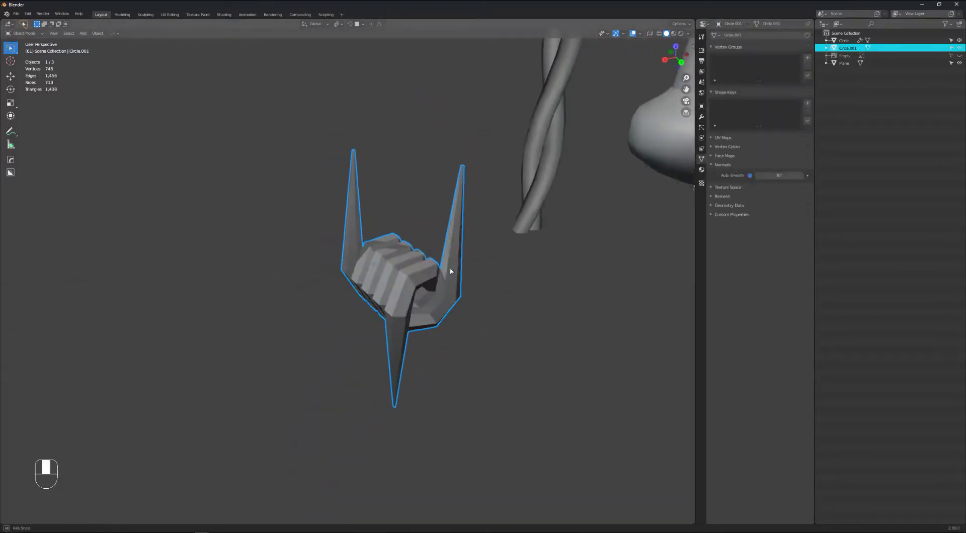
{"action": "scroll", "coordinate": [445, 276], "scroll_direction": "up", "scroll_amount": 3}
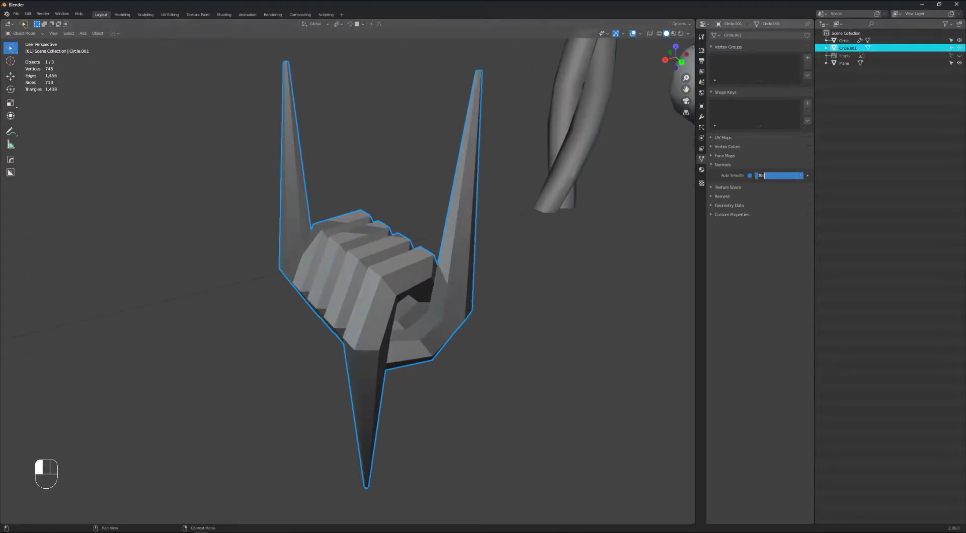
{"action": "type", "text": "90"}
{"action": "key", "text": "Return"}
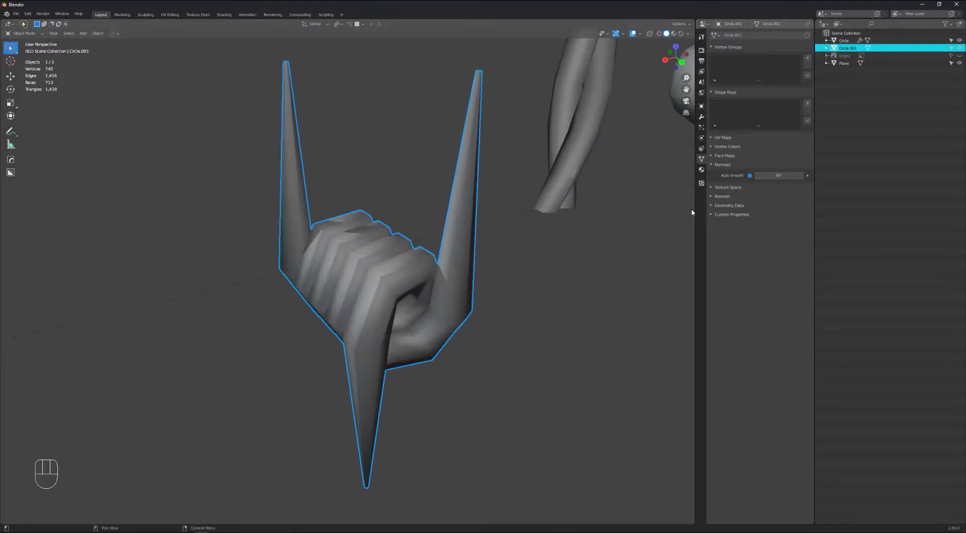
Step: In the front view, move the barbed knot onto the twisted rope, about -0.24 m in X and 0.31 m in Z
{"action": "mouse_move", "coordinate": [390, 301]}
{"action": "middle_mouse_down"}
{"action": "mouse_move", "coordinate": [425, 264]}
{"action": "mouse_move", "coordinate": [387, 304]}
{"action": "middle_mouse_up"}
{"action": "left_click", "coordinate": [406, 225]}
{"action": "scroll", "coordinate": [407, 253], "scroll_direction": "down", "scroll_amount": 3}
{"action": "scroll", "coordinate": [407, 253], "scroll_direction": "down", "scroll_amount": 4}
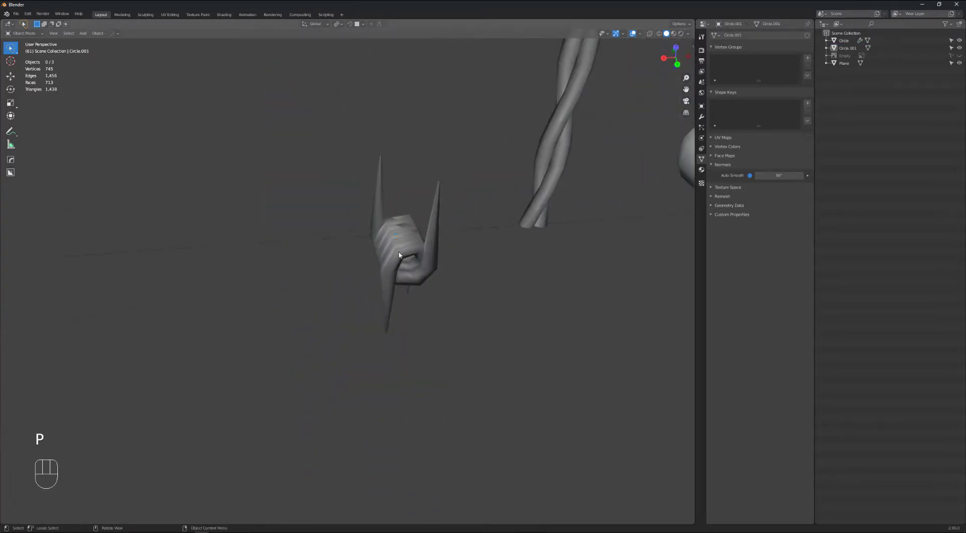
{"action": "middle_click_drag", "start_coordinate": [407, 253], "coordinate": [418, 217]}
{"action": "middle_click_drag", "start_coordinate": [418, 217], "coordinate": [414, 254], "text": "shift"}
{"action": "key", "text": "grave"}
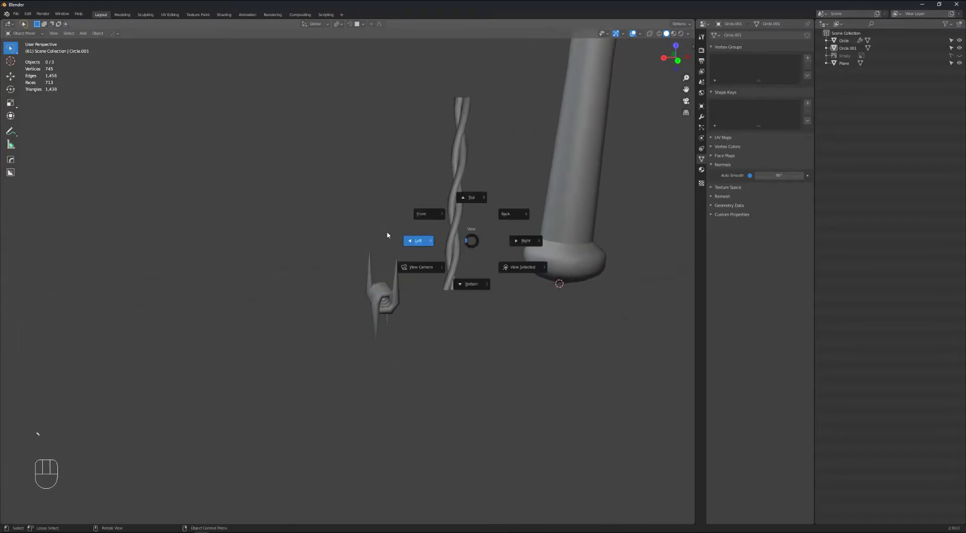
{"action": "left_click", "coordinate": [429, 213]}
{"action": "scroll", "coordinate": [382, 247], "scroll_direction": "down", "scroll_amount": 1}
{"action": "left_click", "coordinate": [339, 286]}
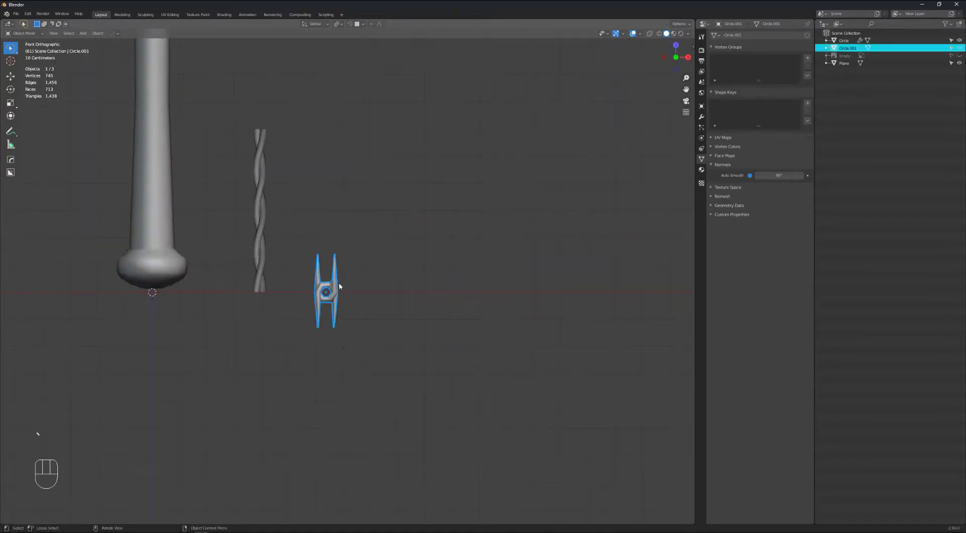
{"action": "left_click", "coordinate": [404, 282]}
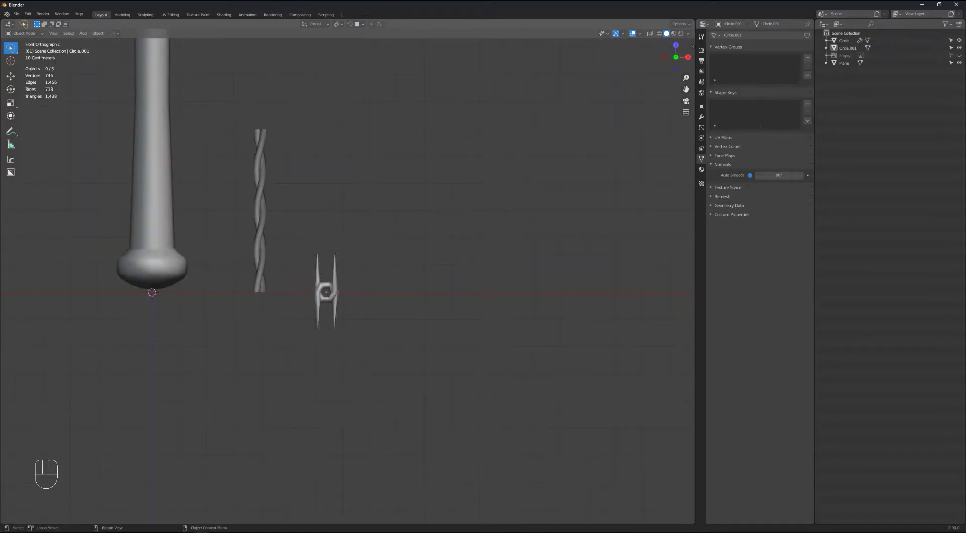
{"action": "middle_click_drag", "start_coordinate": [345, 291], "coordinate": [380, 350], "text": "shift"}
{"action": "left_click", "coordinate": [369, 354]}
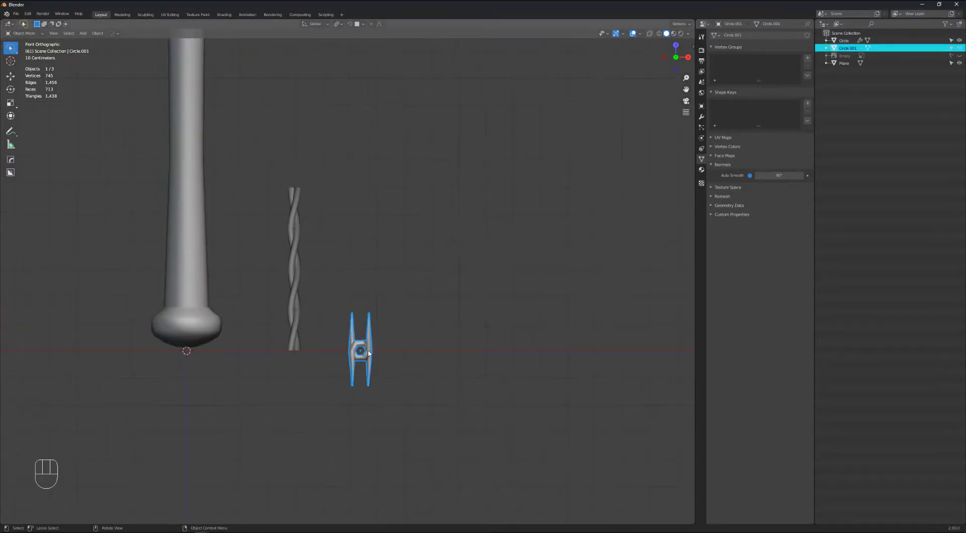
{"action": "key", "text": "g"}
{"action": "left_click", "coordinate": [318, 264]}
Step: Rotate the knot 90° about the Y axis so it wraps the rope, and slide it slightly down along Z
{"action": "middle_click_drag", "start_coordinate": [318, 264], "coordinate": [307, 282]}
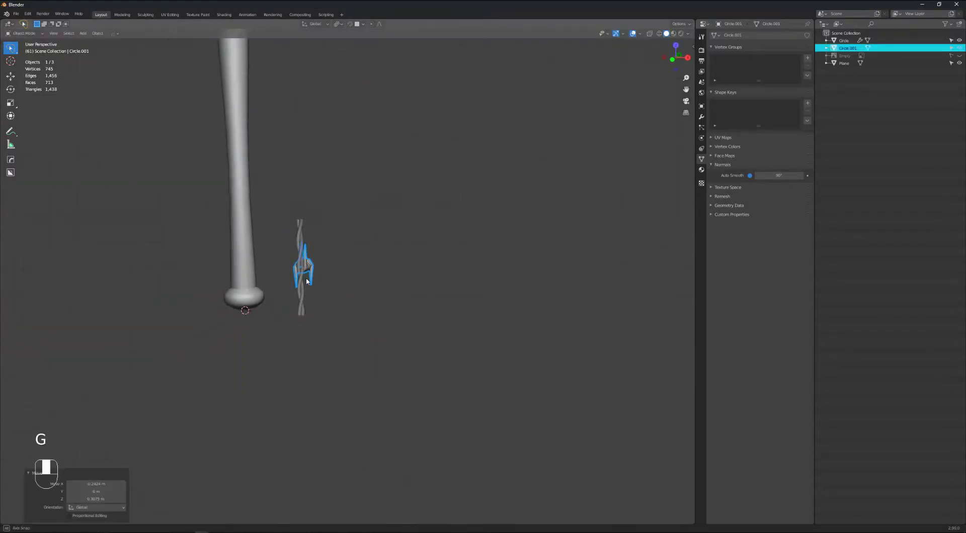
{"action": "scroll", "coordinate": [307, 282], "scroll_direction": "up", "scroll_amount": 6}
{"action": "type", "text": "ry90"}
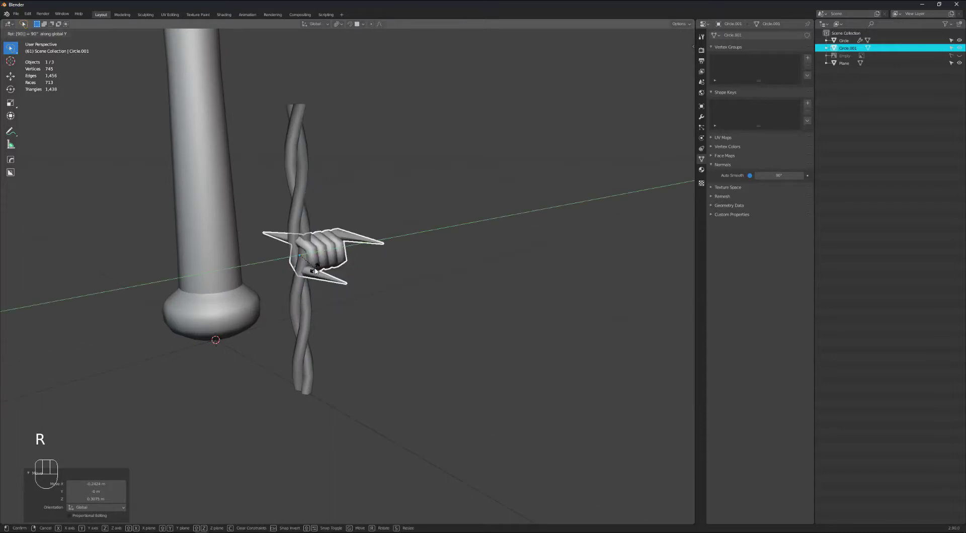
{"action": "left_click", "coordinate": [315, 271]}
{"action": "key", "text": "g"}
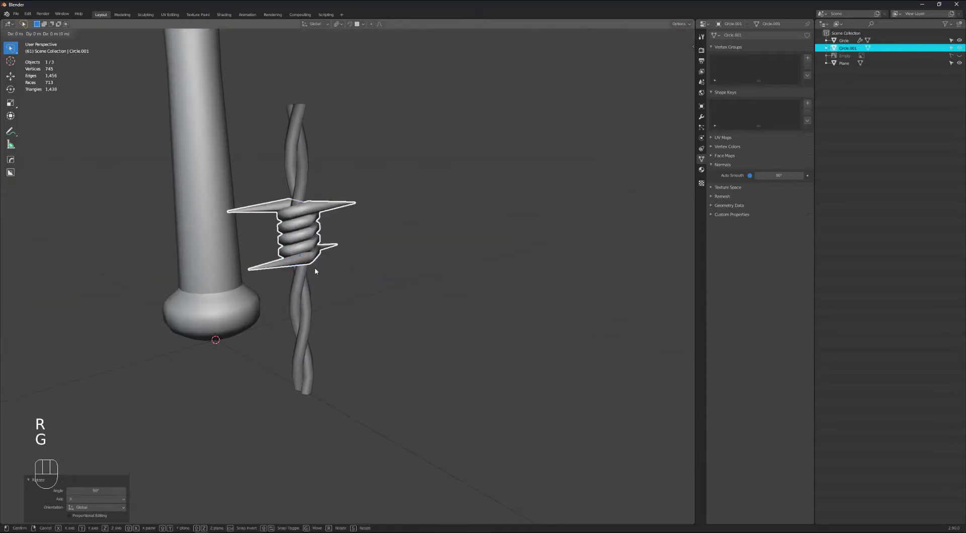
{"action": "key", "text": "z"}
{"action": "left_click", "coordinate": [317, 303]}
Step: In the front view, move the knot about 0.02 m further down the rope
{"action": "left_click", "coordinate": [305, 217]}
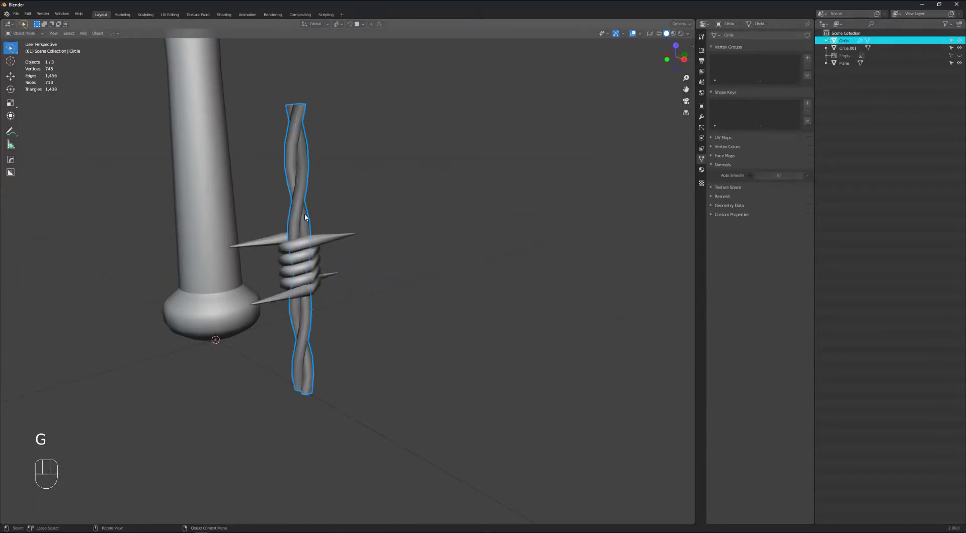
{"action": "key", "text": "grave"}
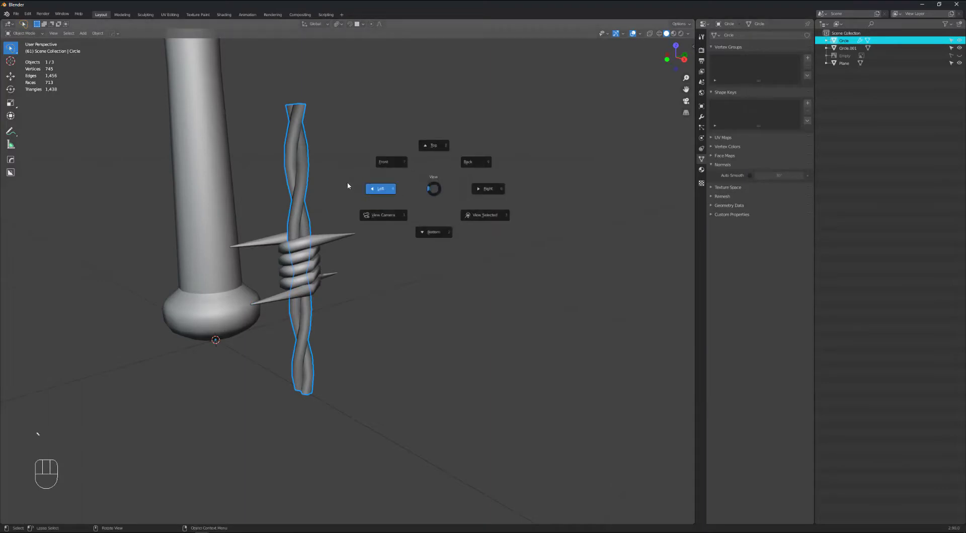
{"action": "left_click", "coordinate": [348, 183]}
{"action": "key", "text": "grave"}
{"action": "left_click", "coordinate": [352, 192]}
{"action": "scroll", "coordinate": [337, 225], "scroll_direction": "up", "scroll_amount": 3}
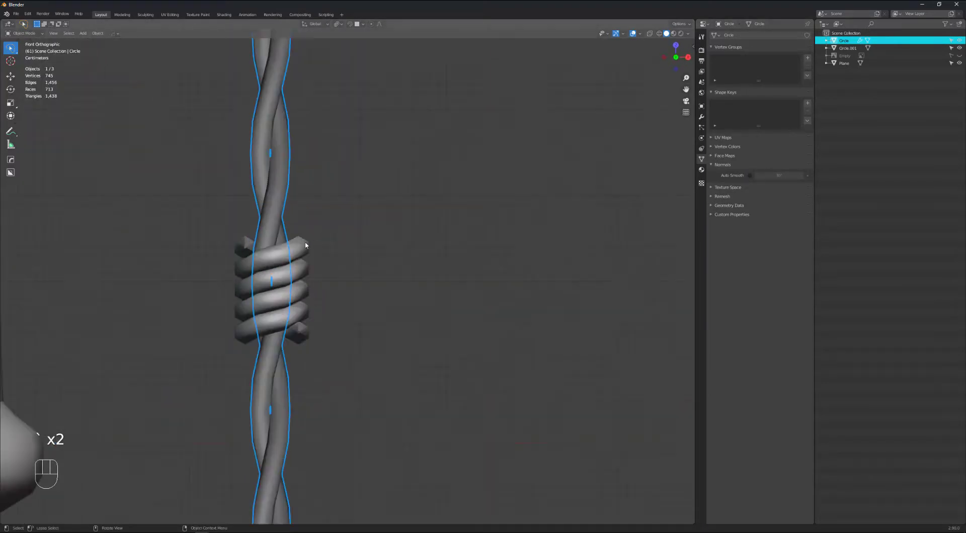
{"action": "left_click", "coordinate": [303, 262]}
{"action": "key", "text": "g"}
{"action": "left_click", "coordinate": [303, 271]}
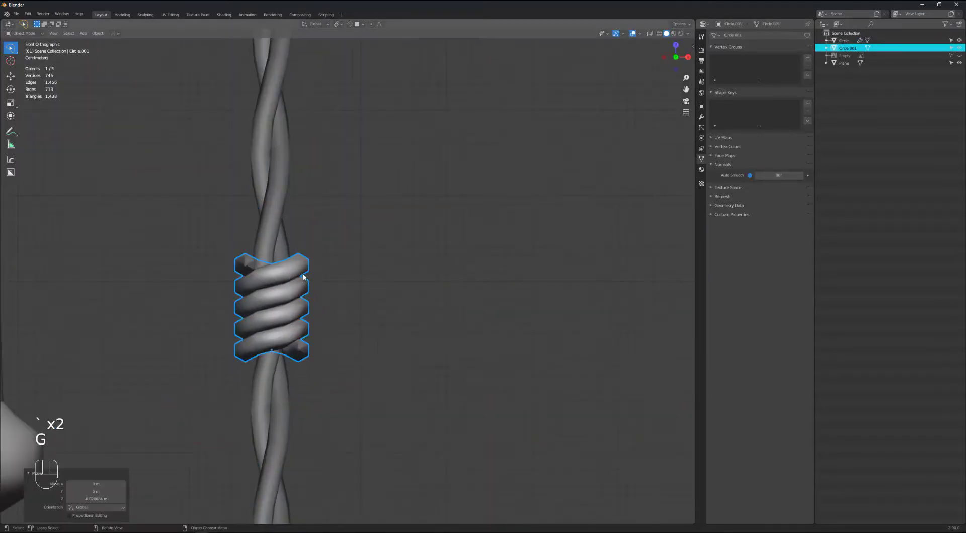
Step: Move the knot up the rope so it sits slightly above the rope's middle
{"action": "scroll", "coordinate": [303, 271], "scroll_direction": "down", "scroll_amount": 4}
{"action": "scroll", "coordinate": [303, 271], "scroll_direction": "up", "scroll_amount": 1}
{"action": "key", "text": "g"}
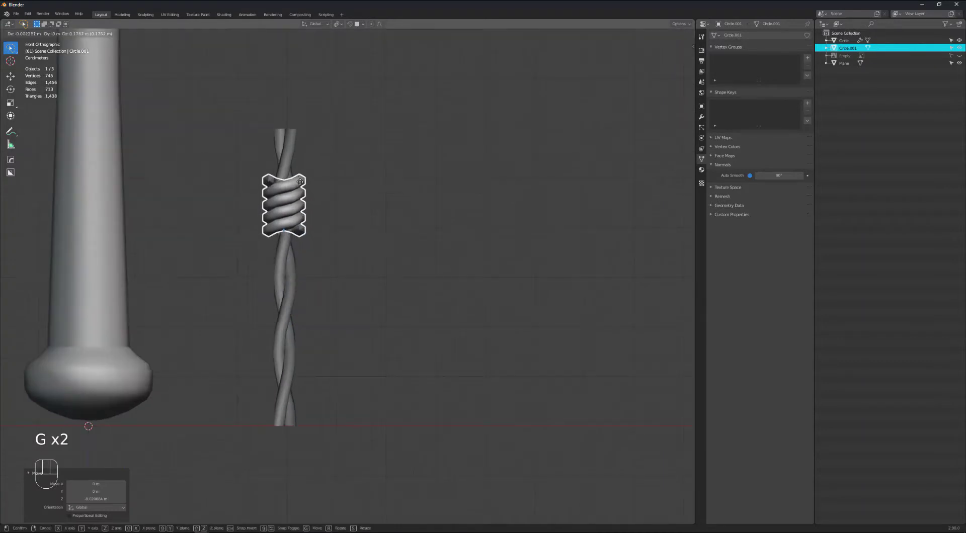
{"action": "left_click", "coordinate": [302, 226]}
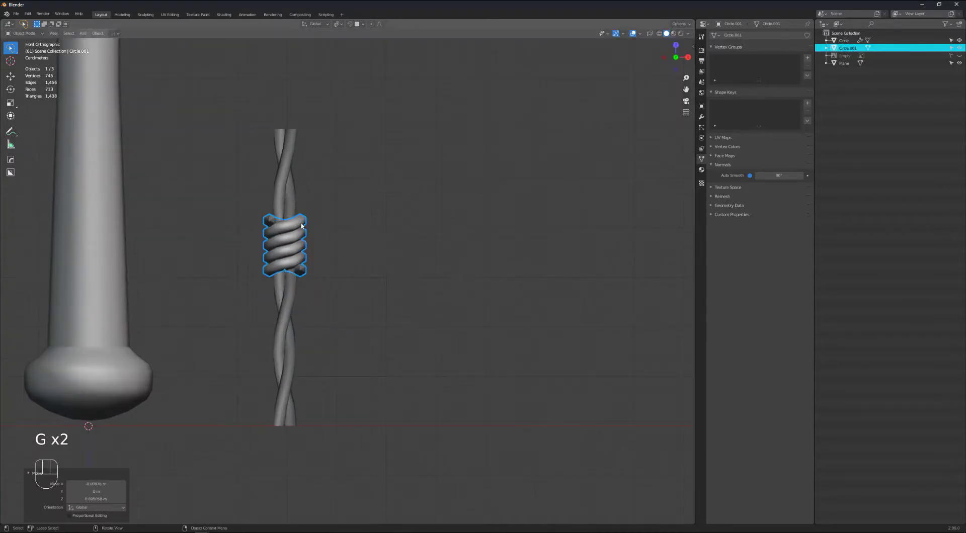
{"action": "middle_click_drag", "start_coordinate": [318, 237], "coordinate": [302, 201]}
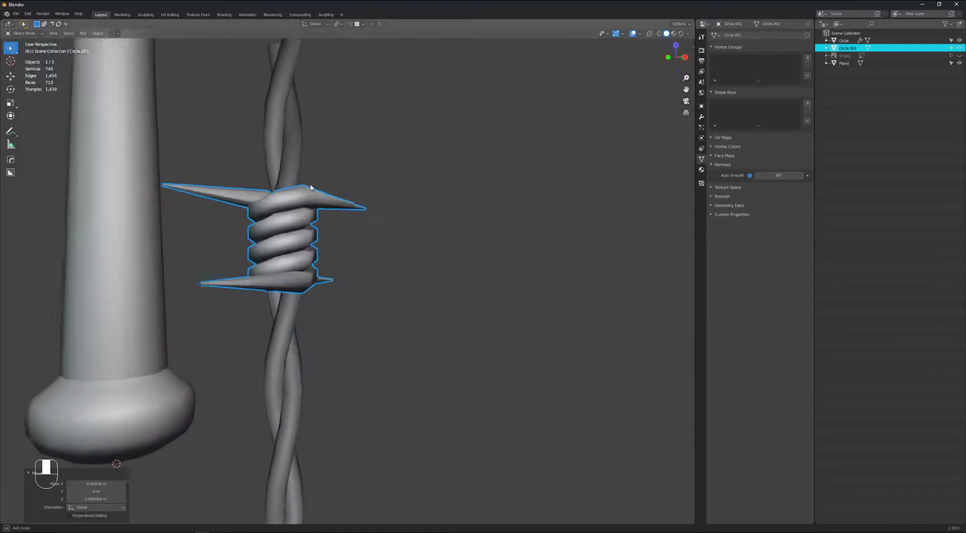
{"action": "key", "text": "shift+d"}
{"action": "left_click", "coordinate": [311, 415]}
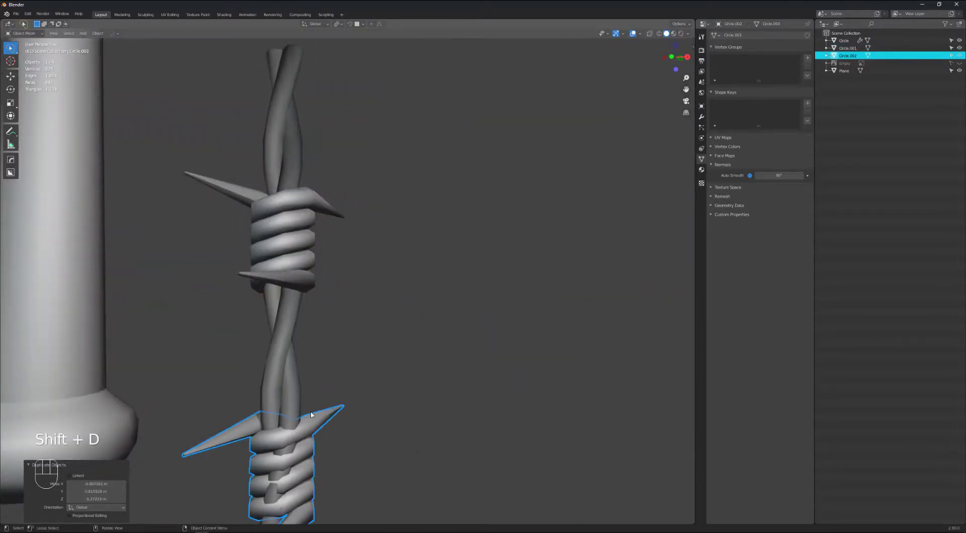
{"action": "key", "text": "ctrl+z"}
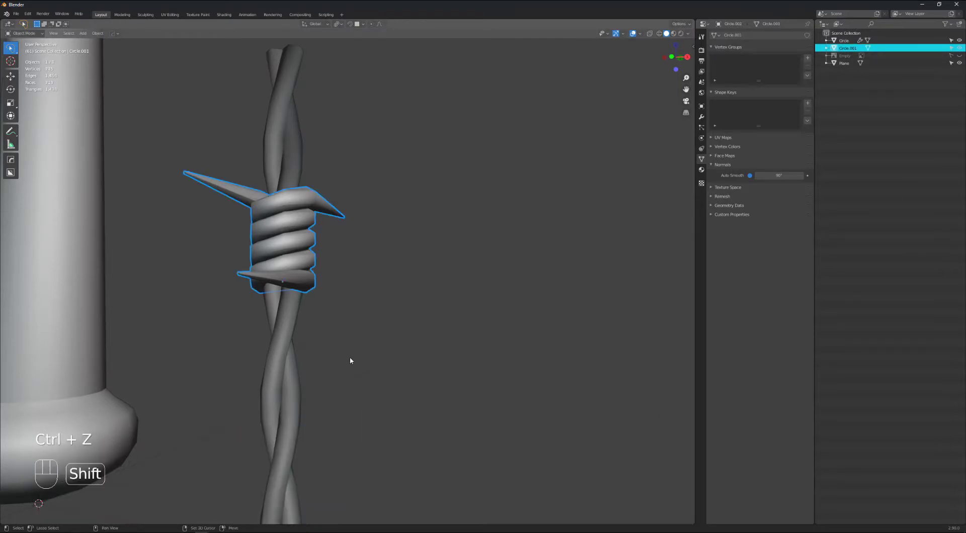
Step: Duplicate the knot and move the copy about 0.26 m down along Z to the rope's lower end
{"action": "key", "text": "shift+d"}
{"action": "key", "text": "g"}
{"action": "key", "text": "z"}
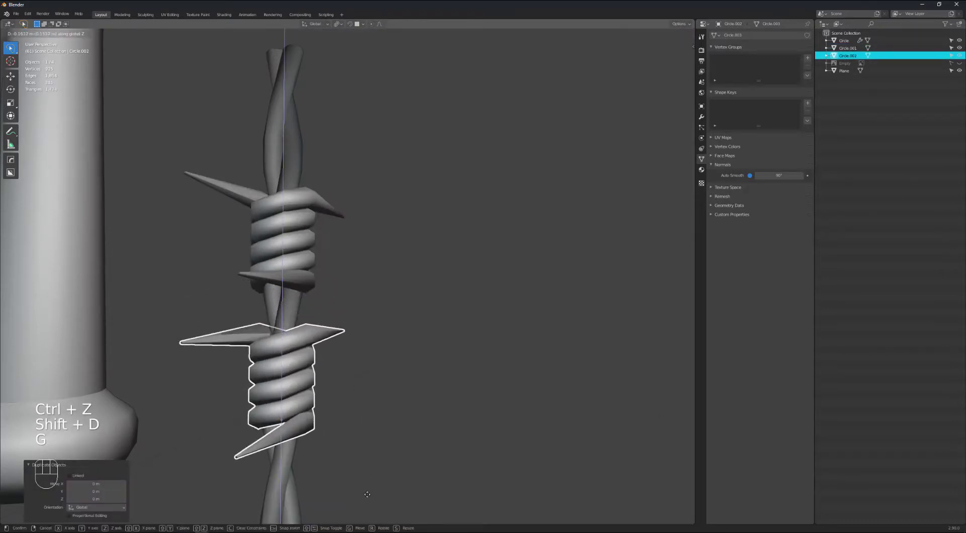
{"action": "right_click", "coordinate": [366, 455]}
{"action": "scroll", "coordinate": [351, 347], "scroll_direction": "down", "scroll_amount": 3}
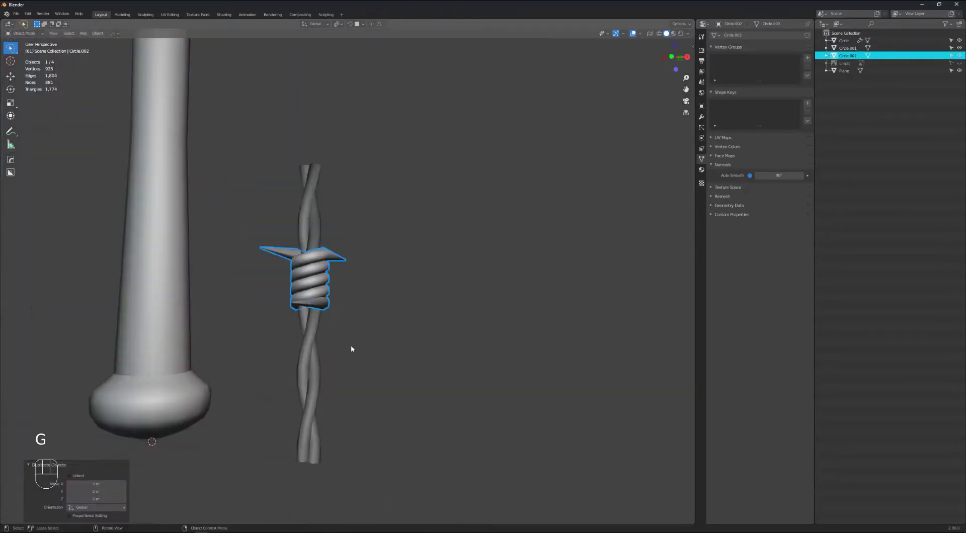
{"action": "middle_click_drag", "start_coordinate": [352, 349], "coordinate": [360, 294], "text": "shift"}
{"action": "key", "text": "g"}
{"action": "key", "text": "z"}
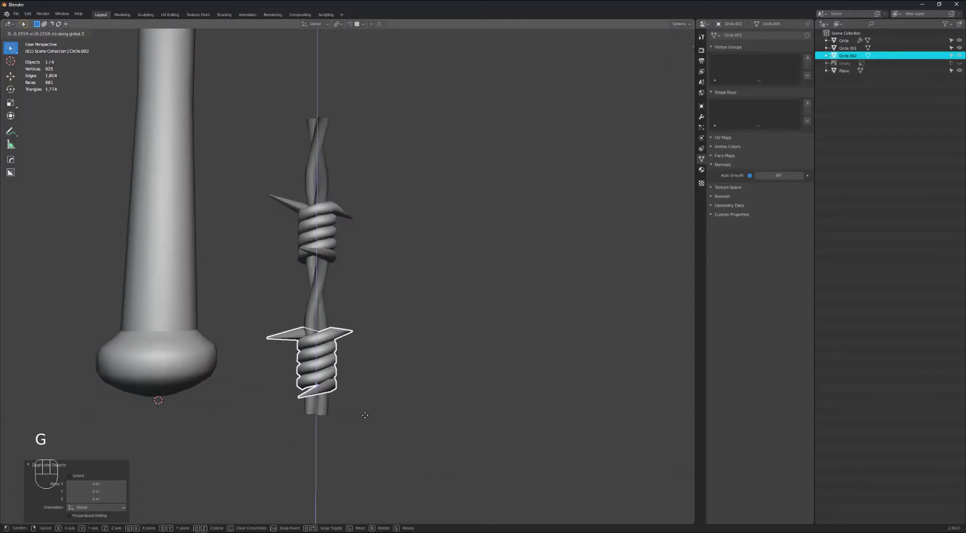
{"action": "left_click", "coordinate": [365, 415]}
Step: Rotate the lower knot about the Z axis so its spikes point in a different direction from the upper knot's
{"action": "left_click", "coordinate": [315, 225]}
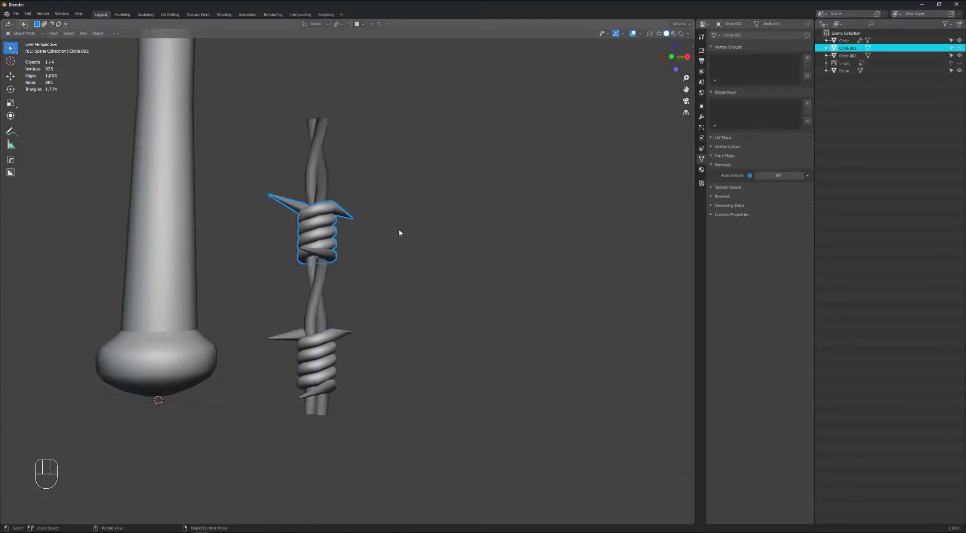
{"action": "middle_click_drag", "start_coordinate": [399, 231], "coordinate": [366, 255]}
{"action": "left_click", "coordinate": [340, 346]}
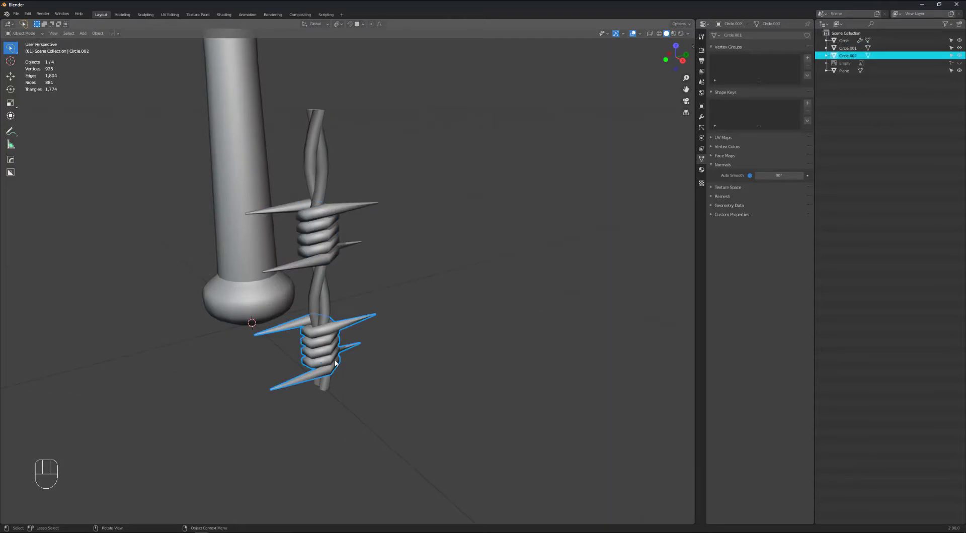
{"action": "key", "text": "r"}
{"action": "key", "text": "z"}
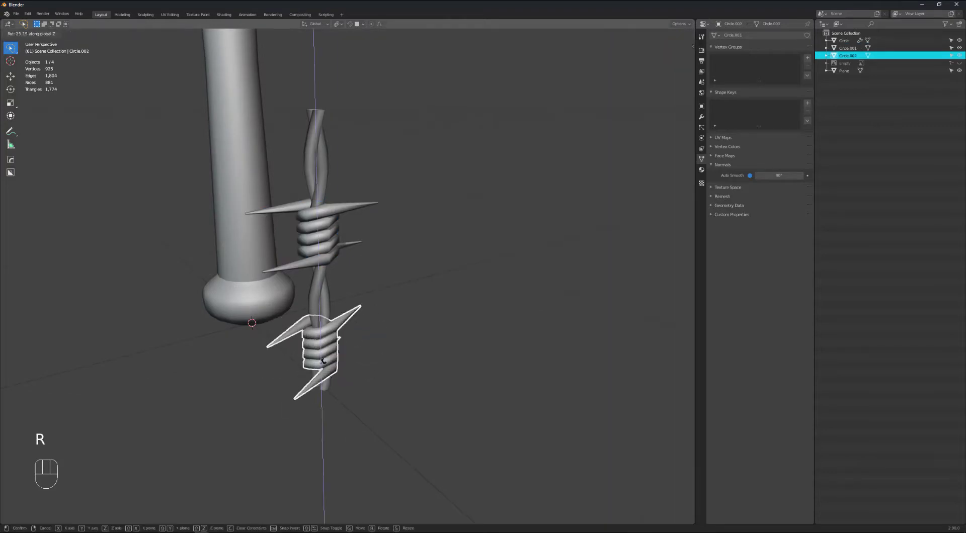
{"action": "left_click", "coordinate": [328, 367]}
Step: Move the upper knot up along Z to near the rope's upper end
{"action": "left_click", "coordinate": [340, 242]}
{"action": "left_click", "coordinate": [340, 241]}
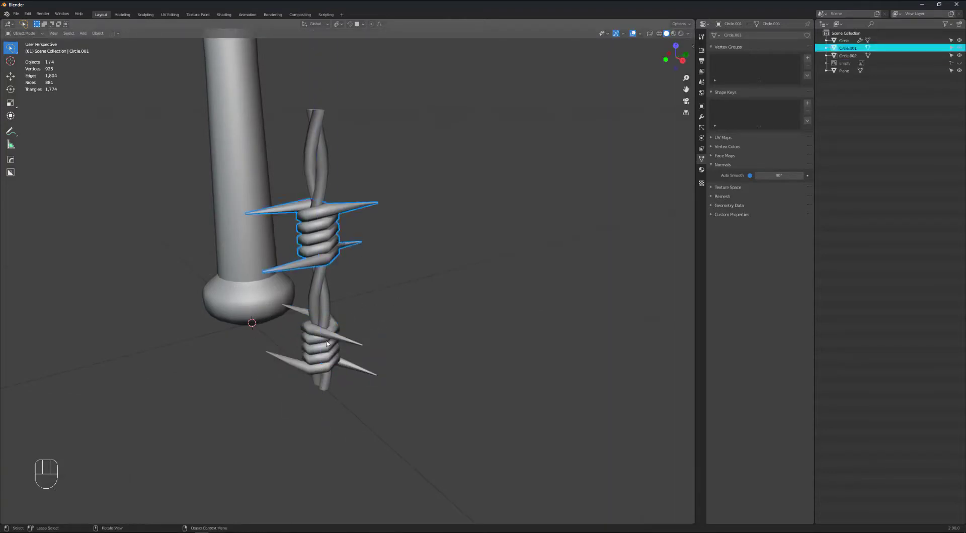
{"action": "left_click", "coordinate": [352, 342], "text": "shift"}
{"action": "middle_click_drag", "start_coordinate": [395, 316], "coordinate": [327, 207]}
{"action": "left_click", "coordinate": [333, 241]}
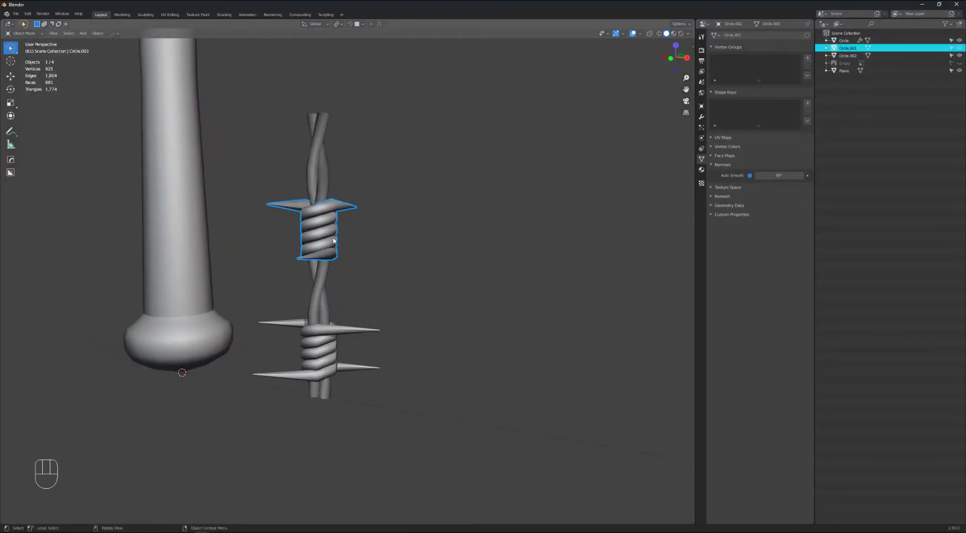
{"action": "key", "text": "g"}
{"action": "key", "text": "z"}
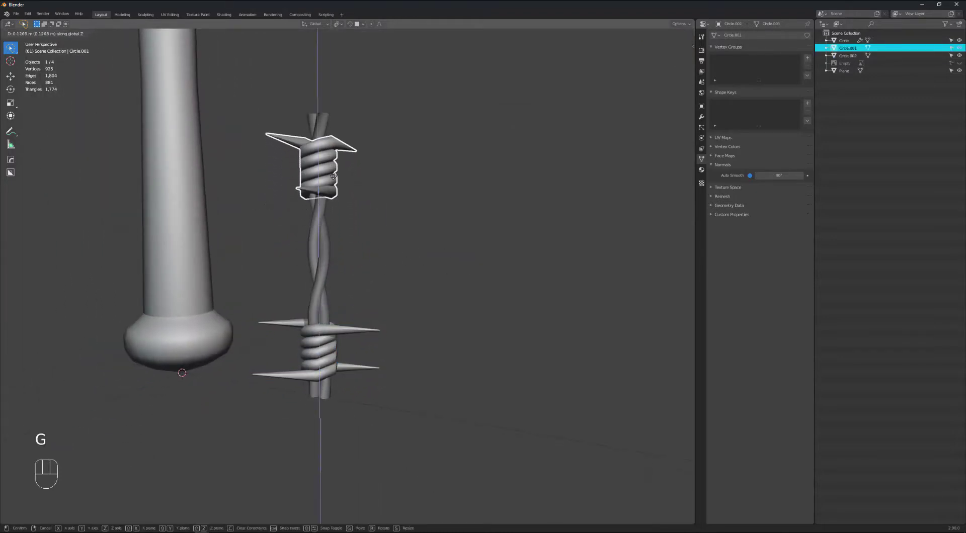
{"action": "left_click", "coordinate": [361, 220]}
{"action": "left_click", "coordinate": [361, 219]}
Step: Select the rope with both knots and duplicate them about 0.32 m along X, away from the bat
{"action": "mouse_move", "coordinate": [350, 239]}
{"action": "middle_mouse_down"}
{"action": "mouse_move", "coordinate": [377, 248]}
{"action": "mouse_move", "coordinate": [350, 240]}
{"action": "mouse_move", "coordinate": [361, 245]}
{"action": "middle_mouse_up"}
{"action": "scroll", "coordinate": [349, 240], "scroll_direction": "down", "scroll_amount": 3}
{"action": "left_click", "coordinate": [322, 296], "text": "shift"}
{"action": "left_click", "coordinate": [325, 251], "text": "shift"}
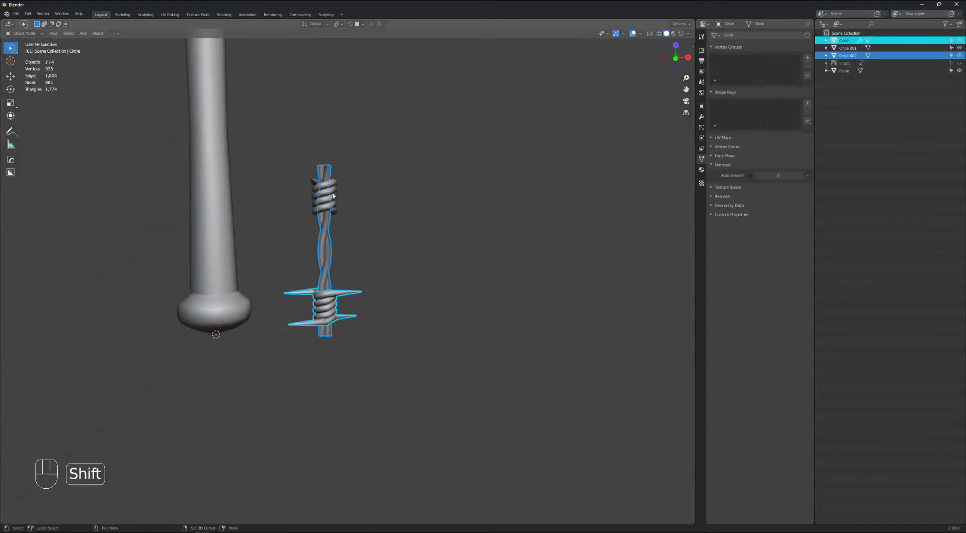
{"action": "left_click", "coordinate": [333, 196], "text": "shift"}
{"action": "key", "text": "shift+d"}
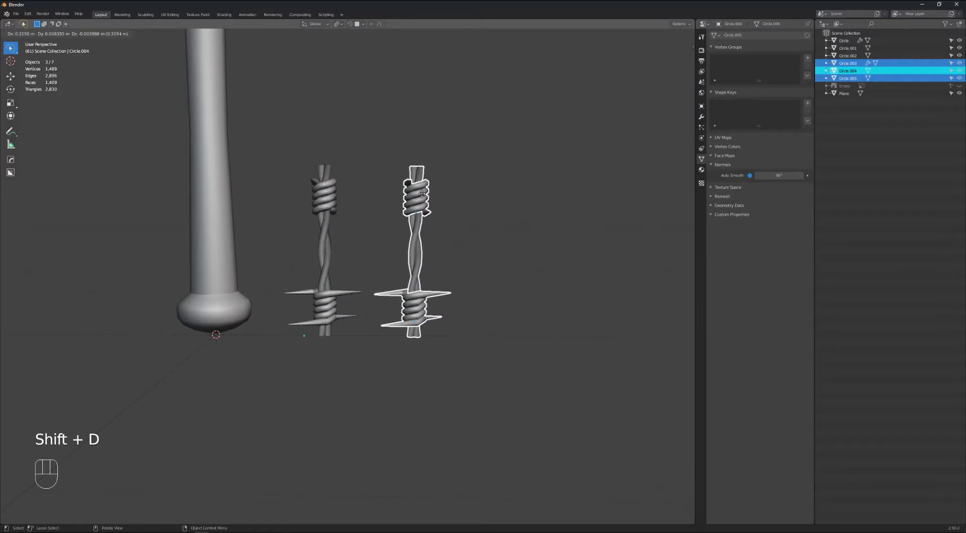
{"action": "left_click", "coordinate": [423, 198]}
{"action": "left_click", "coordinate": [500, 225]}
{"action": "left_click", "coordinate": [420, 201], "text": "shift"}
{"action": "left_click", "coordinate": [419, 246], "text": "shift"}
{"action": "left_click", "coordinate": [421, 308], "text": "shift"}
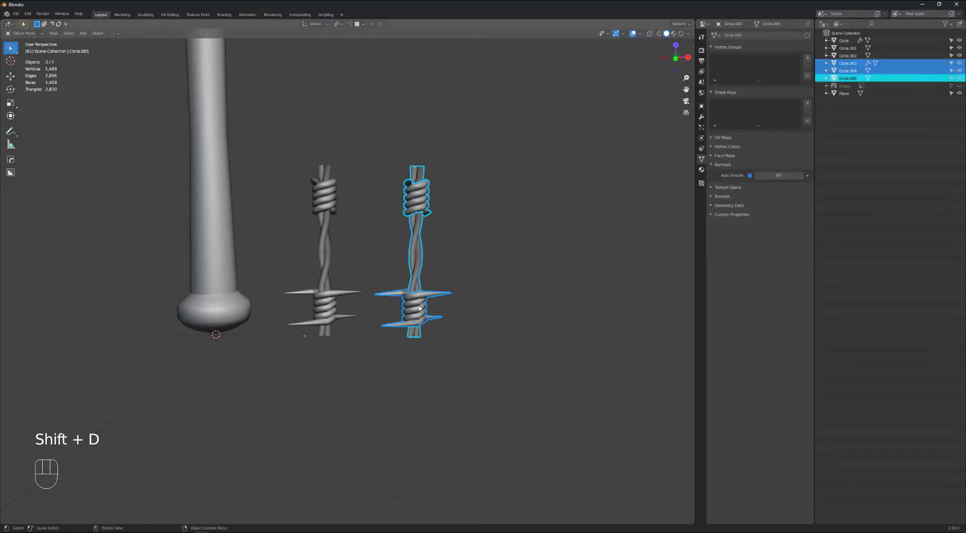
{"action": "key", "text": "ctrl+j"}
{"action": "key", "text": "ctrl+z"}
{"action": "left_click", "coordinate": [522, 274]}
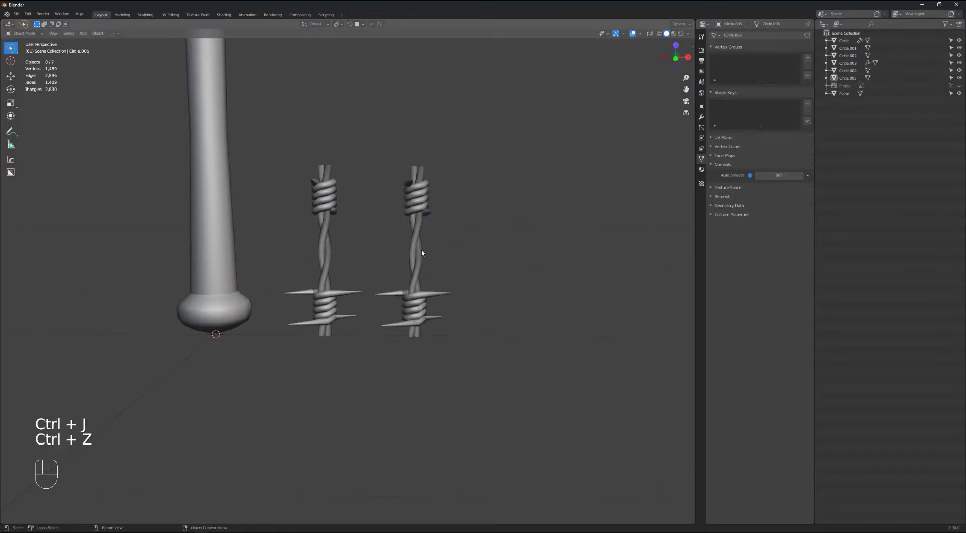
Step: Apply the Array modifier on the copied rope
{"action": "left_click", "coordinate": [421, 252]}
{"action": "left_click", "coordinate": [702, 116]}
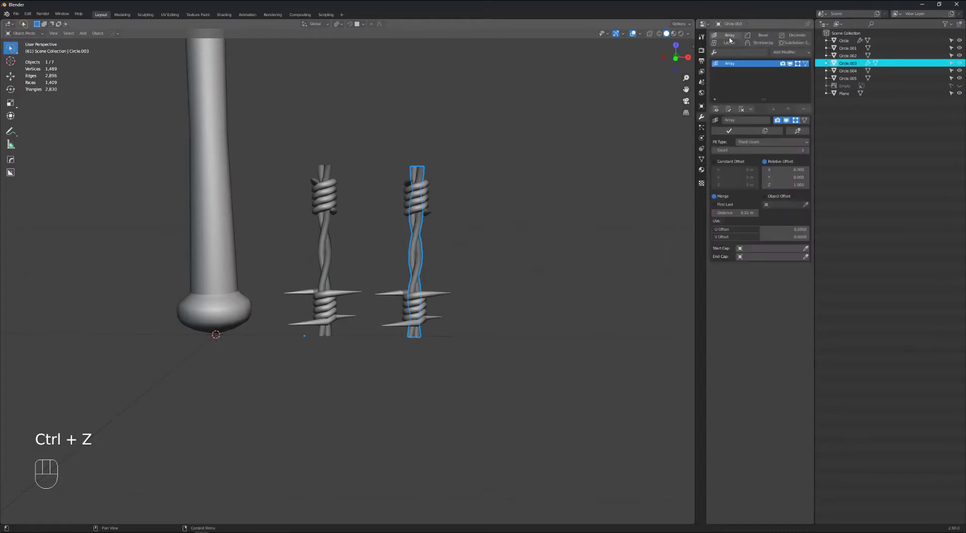
{"action": "left_click", "coordinate": [729, 131]}
Step: Join the copied rope and its two barbed knots into a single object
{"action": "left_click", "coordinate": [421, 200]}
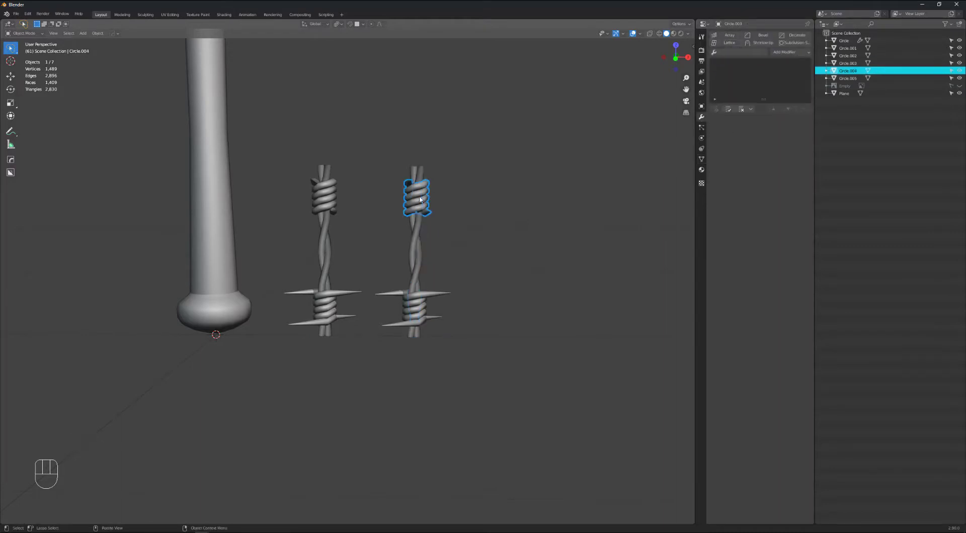
{"action": "left_click", "coordinate": [420, 282], "text": "shift"}
{"action": "left_click", "coordinate": [422, 313], "text": "shift"}
{"action": "key", "text": "ctrl+j"}
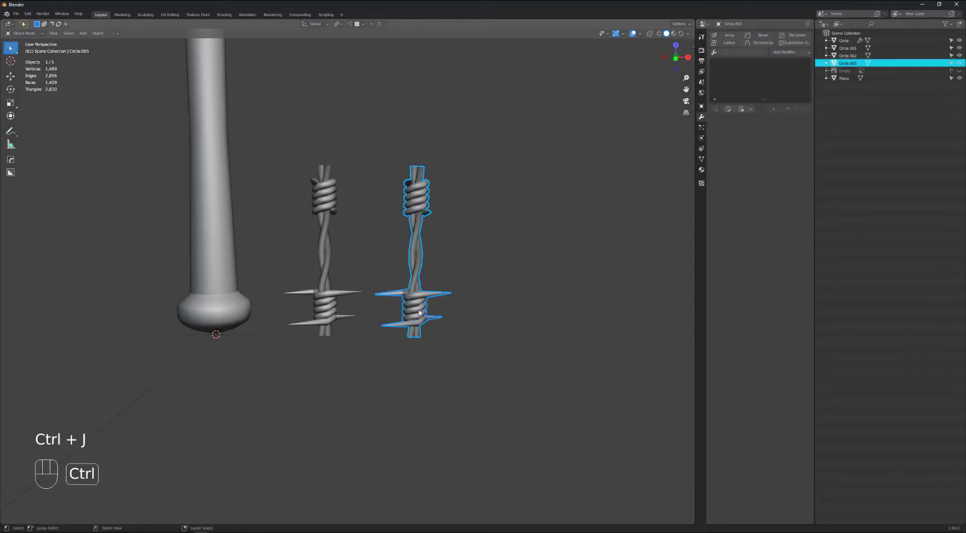
{"action": "left_click", "coordinate": [456, 214]}
Step: Add an Array modifier to the joined barbed-wire segment
{"action": "left_click", "coordinate": [423, 213]}
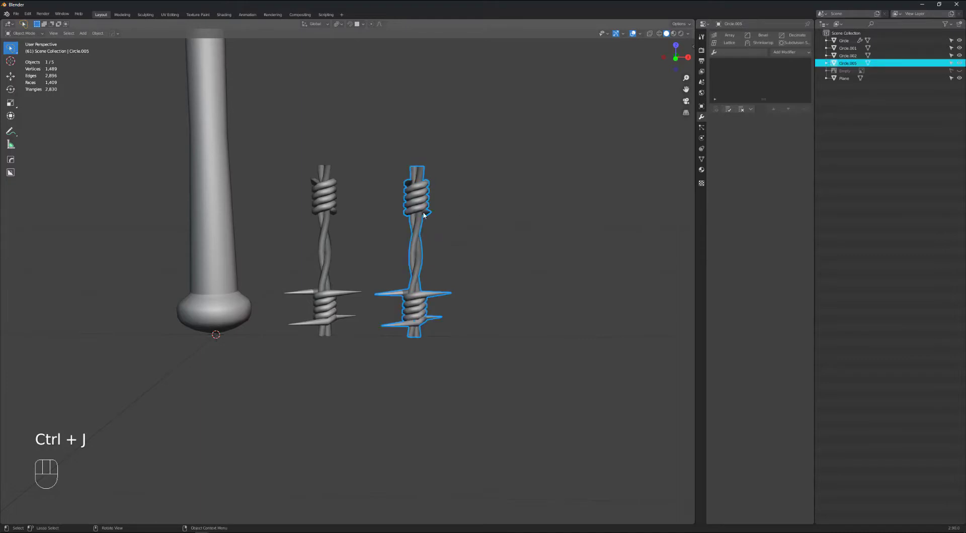
{"action": "left_click", "coordinate": [728, 36]}
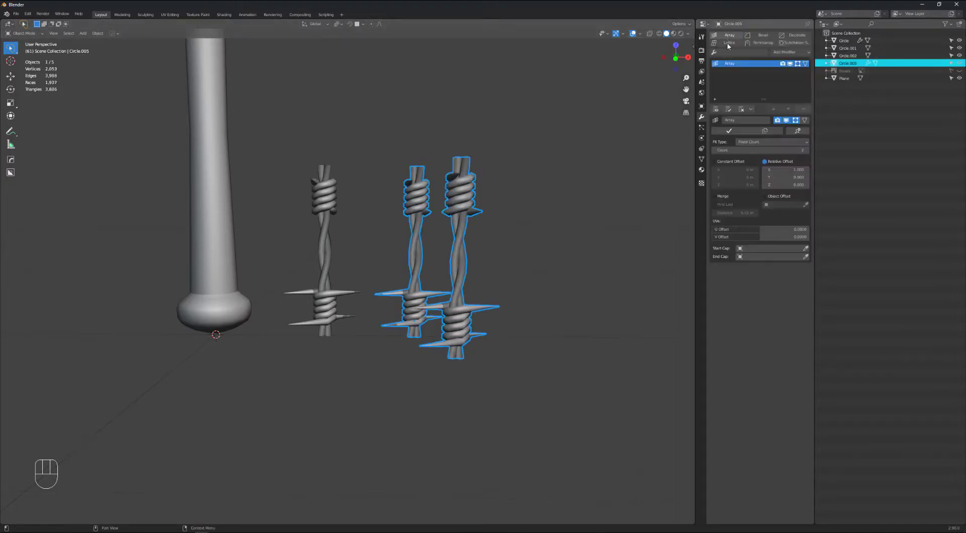
Step: Set the Array's relative offset to 0 on the X and Z axes
{"action": "key", "text": "Return"}
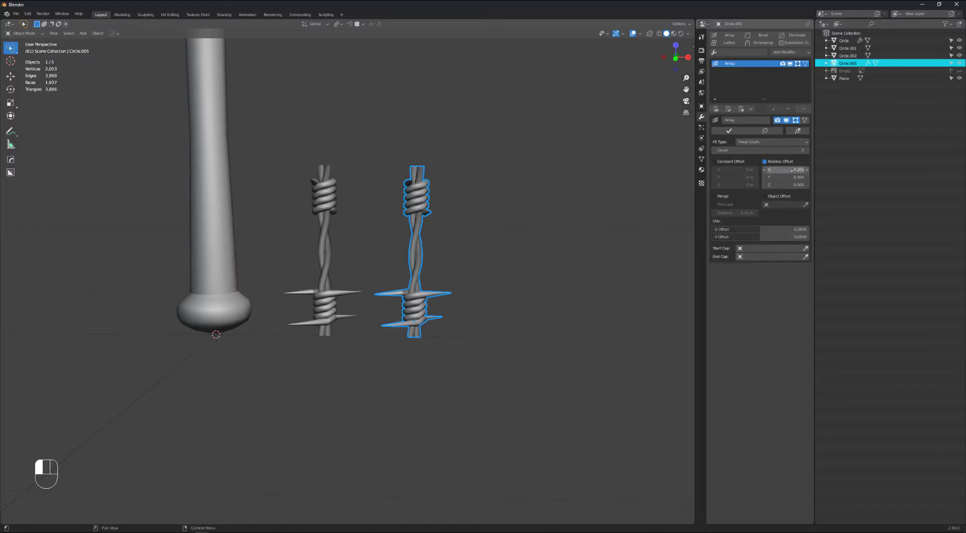
{"action": "left_click_drag", "start_coordinate": [785, 185], "coordinate": [793, 184]}
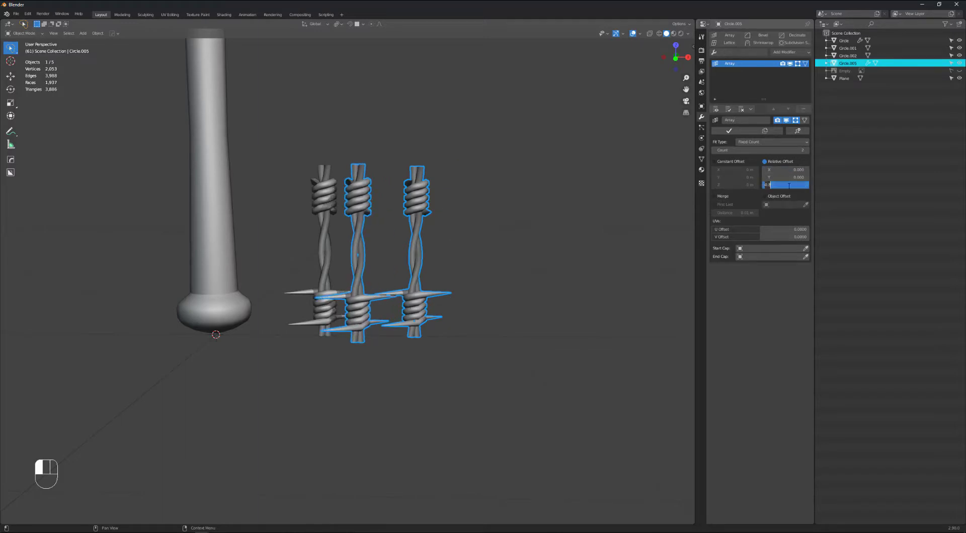
{"action": "type", "text": "0"}
{"action": "key", "text": "Return"}
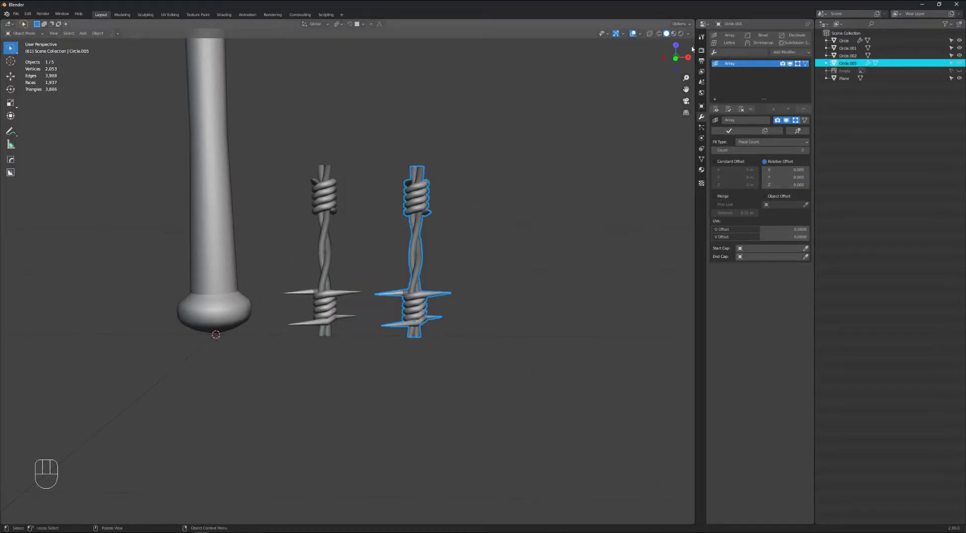
Step: Set the barbed-wire segment's origin to its geometry and apply its location, rotation and scale
{"action": "left_click", "coordinate": [98, 33]}
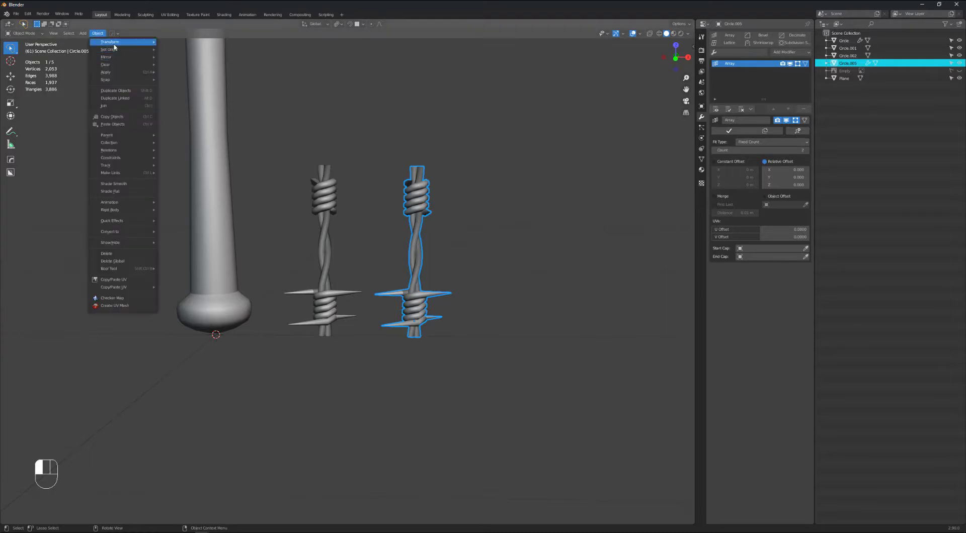
{"action": "mouse_move", "coordinate": [115, 51]}
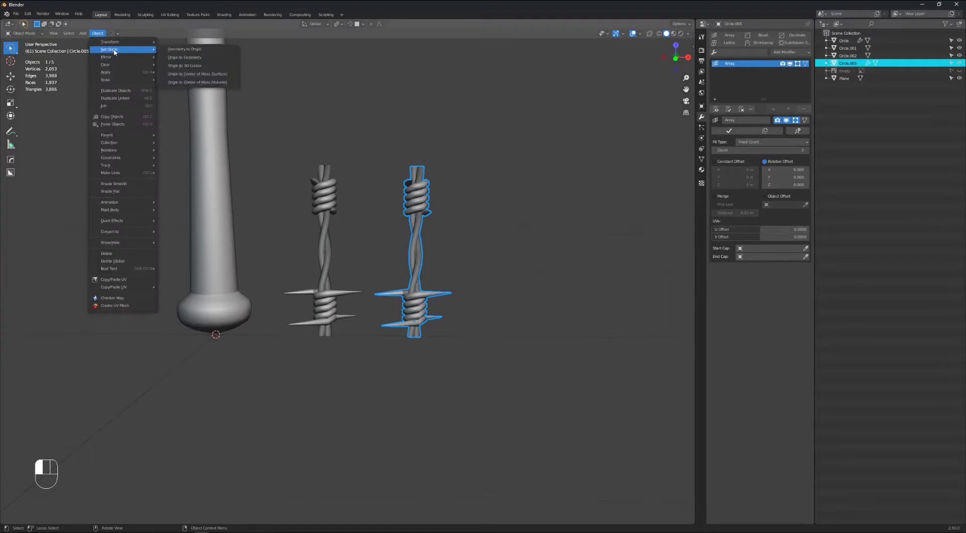
{"action": "left_click", "coordinate": [190, 58]}
{"action": "left_click", "coordinate": [437, 250]}
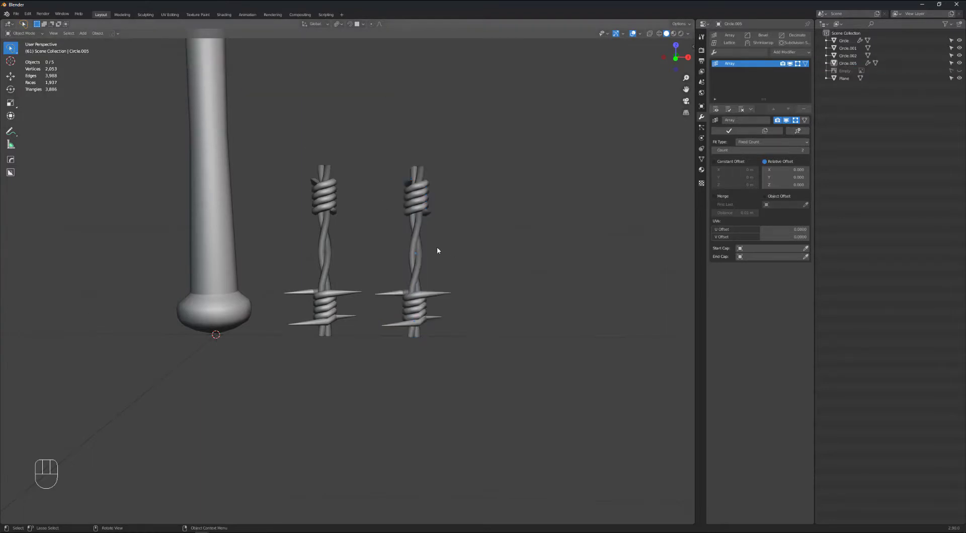
{"action": "left_click", "coordinate": [414, 244]}
{"action": "key", "text": "ctrl+a"}
{"action": "left_click", "coordinate": [417, 245]}
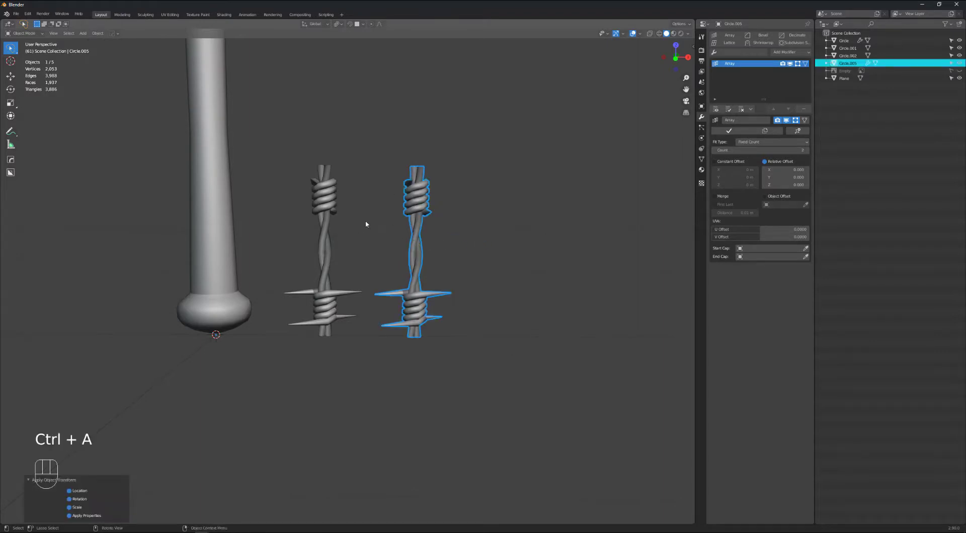
Step: Move the segment's origin back to the centre of its geometry
{"action": "left_click", "coordinate": [98, 33]}
{"action": "mouse_move", "coordinate": [105, 52]}
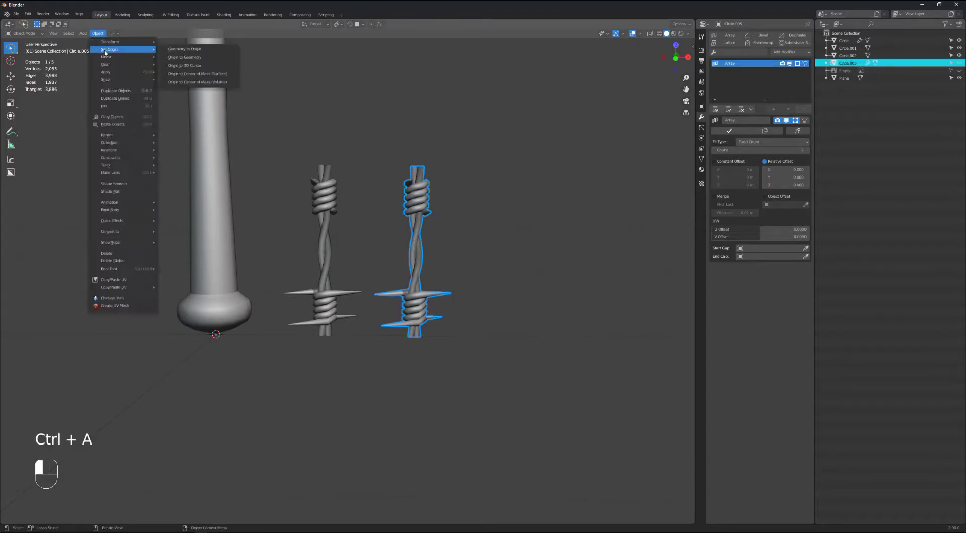
{"action": "left_click", "coordinate": [179, 59]}
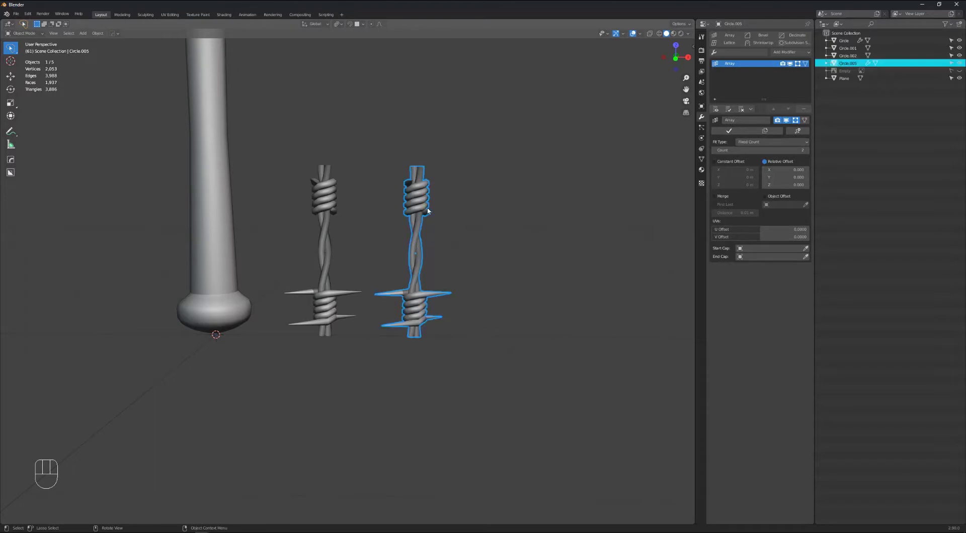
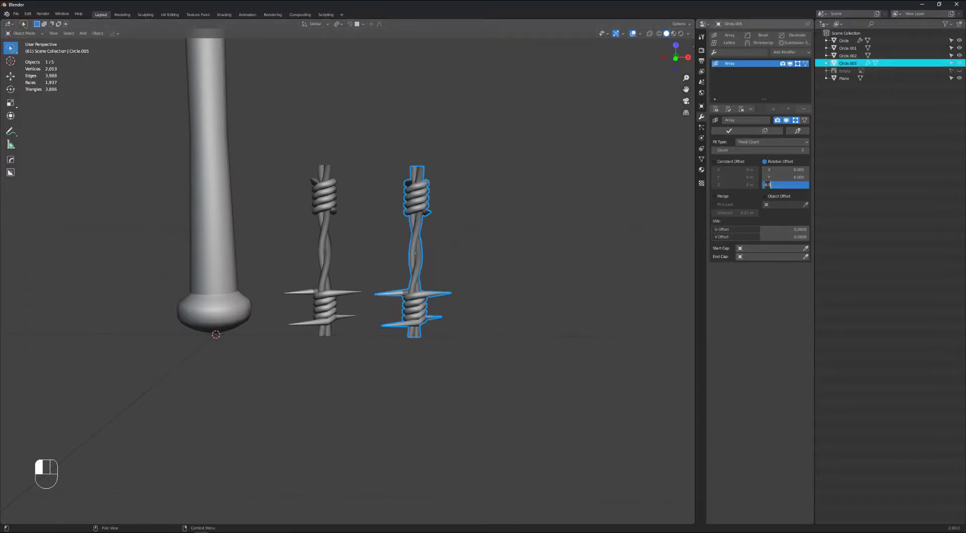
Step: Set the Array's relative Z offset to 1 and enable Merge
{"action": "type", "text": "1.502"}
{"action": "key", "text": "Return"}
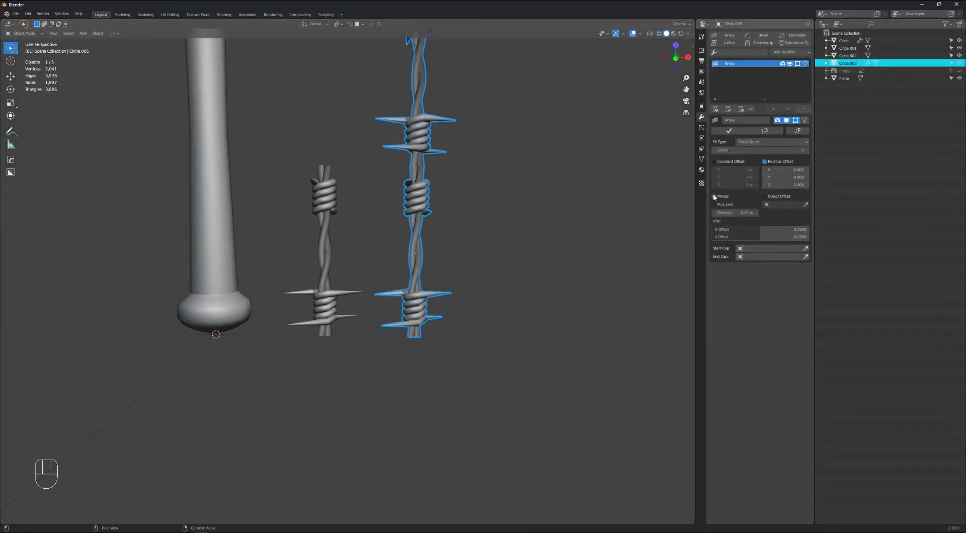
{"action": "left_click", "coordinate": [714, 196]}
Step: Raise the Array count to 5 and compare the barbed wire's length with the bat
{"action": "scroll", "coordinate": [442, 139], "scroll_direction": "down", "scroll_amount": 4}
{"action": "middle_click_drag", "start_coordinate": [441, 139], "coordinate": [429, 211], "text": "shift"}
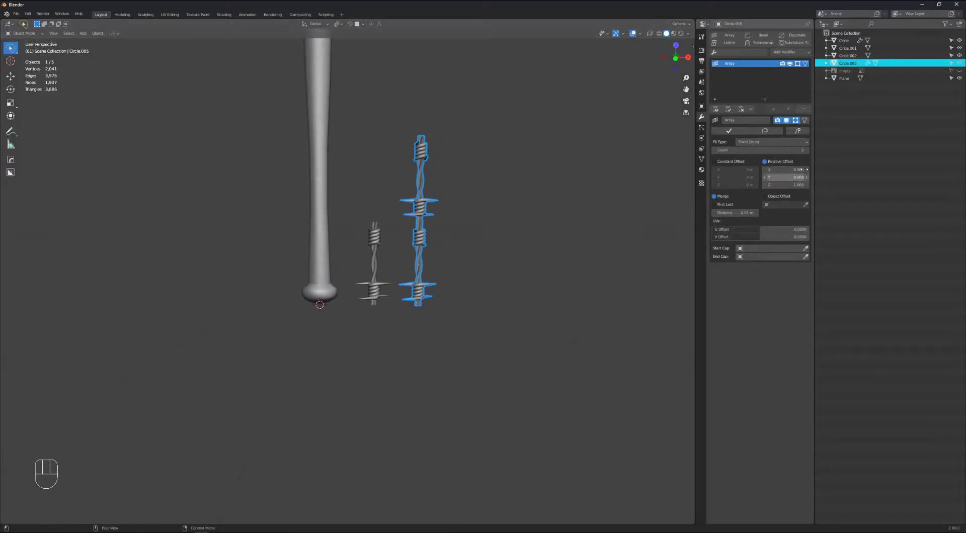
{"action": "left_click", "coordinate": [806, 150]}
{"action": "left_click", "coordinate": [807, 151]}
{"action": "left_click", "coordinate": [807, 151]}
{"action": "middle_click_drag", "start_coordinate": [499, 132], "coordinate": [479, 232], "text": "shift"}
{"action": "left_click", "coordinate": [480, 204]}
{"action": "scroll", "coordinate": [480, 205], "scroll_direction": "down", "scroll_amount": 3}
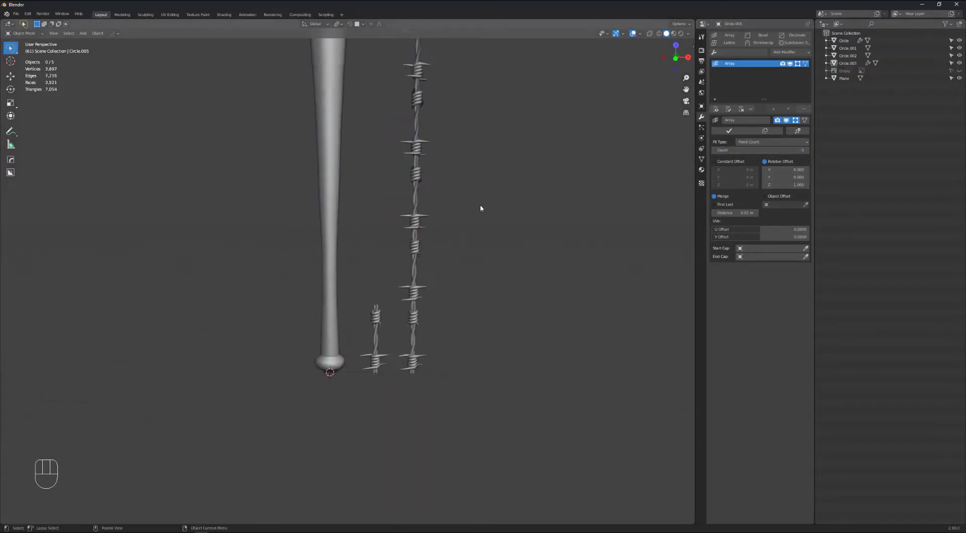
{"action": "mouse_move", "coordinate": [466, 194]}
{"action": "middle_mouse_down"}
{"action": "mouse_move", "coordinate": [443, 188]}
{"action": "mouse_move", "coordinate": [390, 201]}
{"action": "mouse_move", "coordinate": [481, 216]}
{"action": "mouse_move", "coordinate": [474, 208]}
{"action": "middle_mouse_up"}
{"action": "middle_click_drag", "start_coordinate": [449, 171], "coordinate": [433, 281], "text": "shift"}
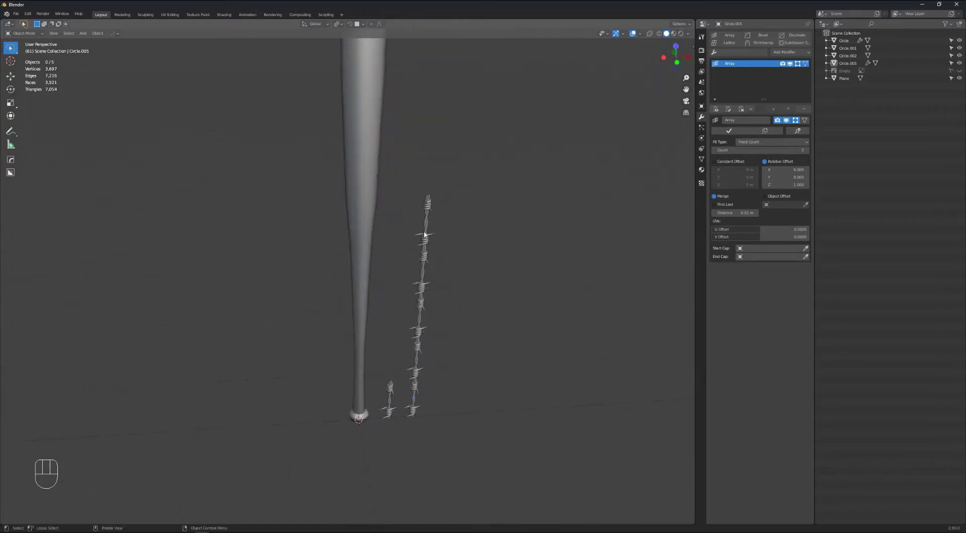
{"action": "left_click", "coordinate": [426, 236]}
{"action": "middle_click_drag", "start_coordinate": [444, 197], "coordinate": [423, 222], "text": "shift"}
{"action": "left_click", "coordinate": [423, 222]}
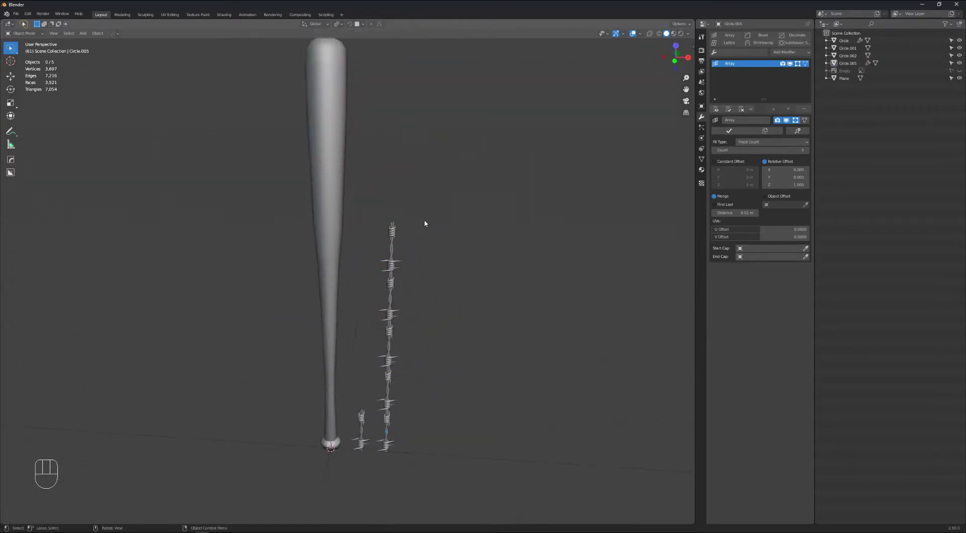
Step: Raise the barbed wire's Array count to 11 so that it extends past the bat's upper end
{"action": "left_click", "coordinate": [403, 245]}
{"action": "left_click", "coordinate": [808, 150]}
{"action": "left_click", "coordinate": [808, 150]}
{"action": "left_click", "coordinate": [808, 150]}
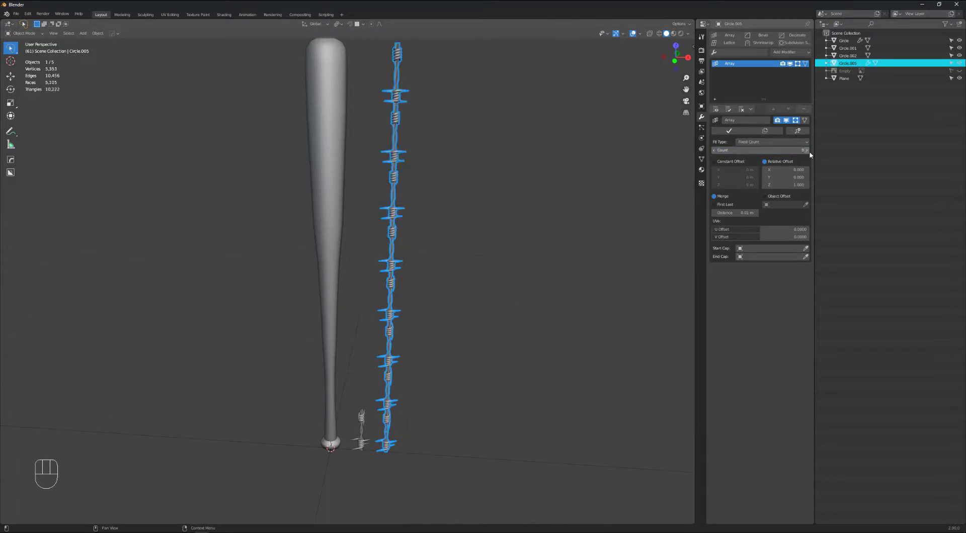
{"action": "left_click", "coordinate": [807, 150]}
{"action": "left_click", "coordinate": [808, 150]}
{"action": "left_click", "coordinate": [545, 192]}
{"action": "scroll", "coordinate": [545, 191], "scroll_direction": "down", "scroll_amount": 5}
{"action": "middle_click_drag", "start_coordinate": [544, 192], "coordinate": [402, 186]}
{"action": "scroll", "coordinate": [493, 195], "scroll_direction": "up", "scroll_amount": 4}
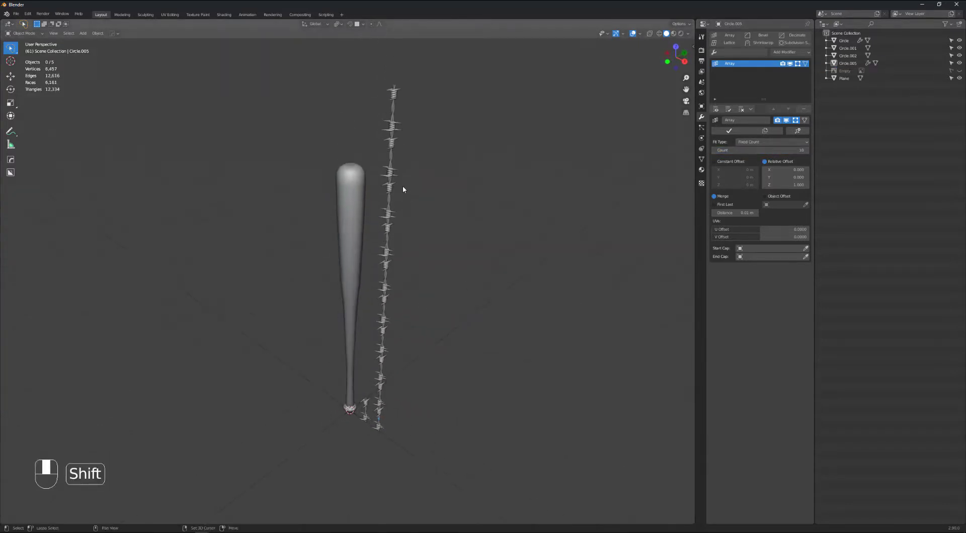
{"action": "left_click", "coordinate": [388, 175]}
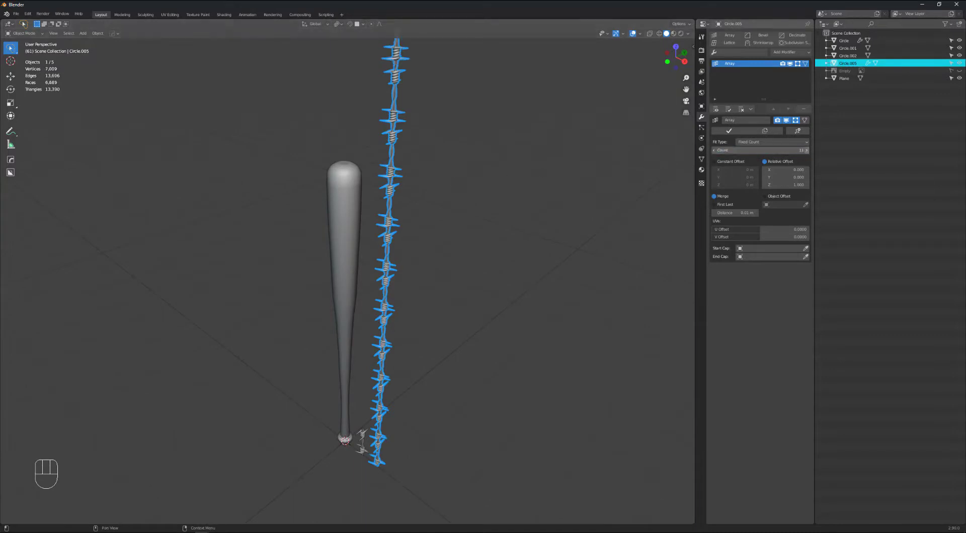
{"action": "left_click", "coordinate": [468, 220]}
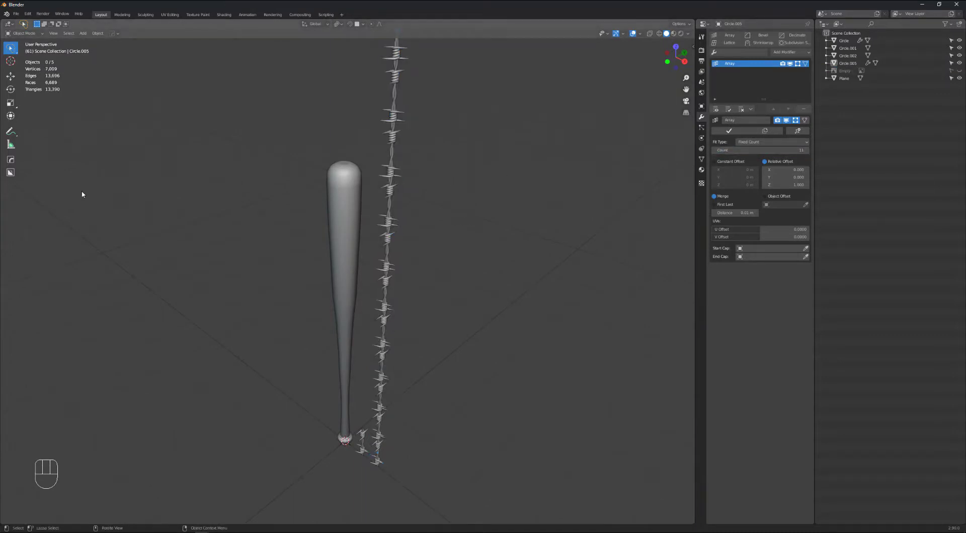
Step: Delete the original rope and its two separate barbed knots beside the bat
{"action": "scroll", "coordinate": [372, 381], "scroll_direction": "down", "scroll_amount": 2}
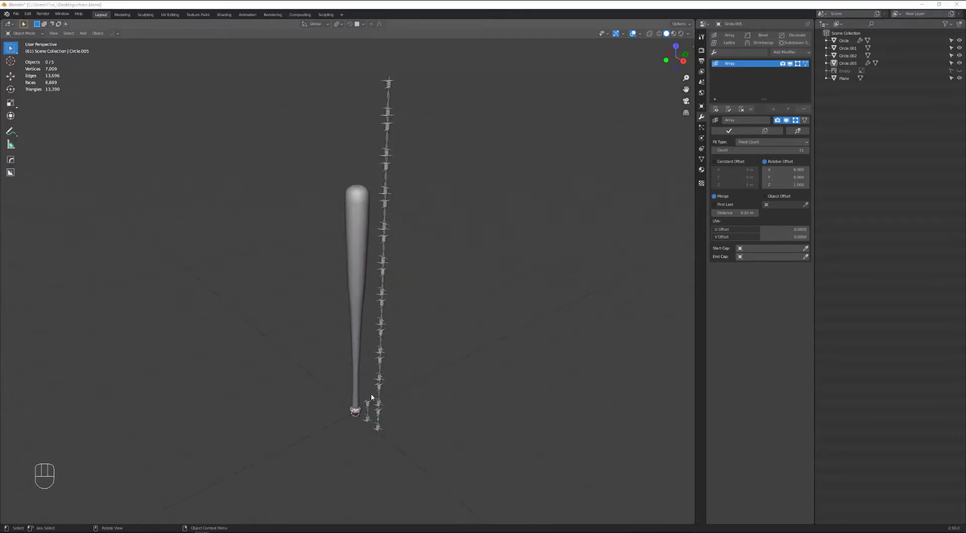
{"action": "left_click", "coordinate": [372, 398]}
{"action": "left_click", "coordinate": [371, 402]}
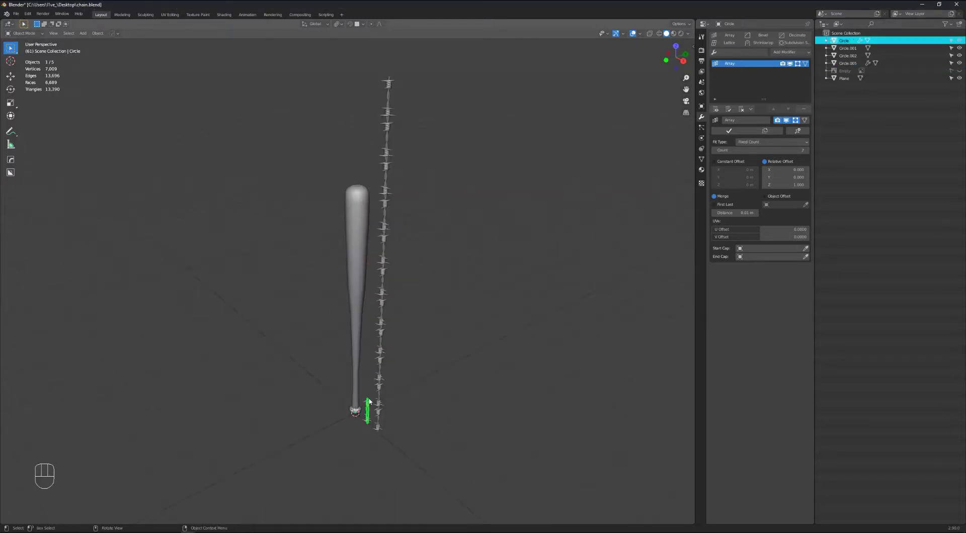
{"action": "key", "text": "x"}
{"action": "left_click", "coordinate": [370, 402]}
{"action": "left_click", "coordinate": [368, 405]}
{"action": "key", "text": "x"}
{"action": "left_click", "coordinate": [370, 402]}
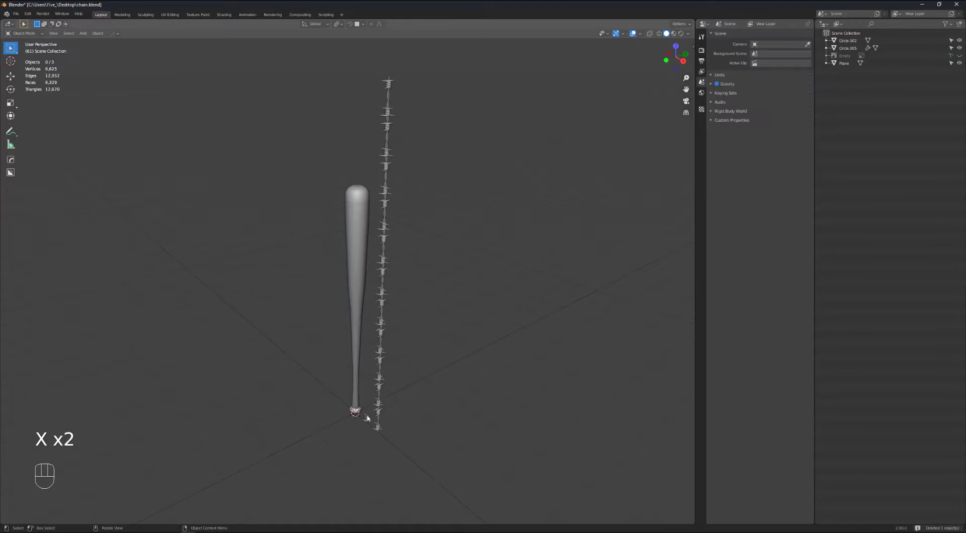
{"action": "left_click", "coordinate": [368, 418]}
{"action": "key", "text": "x"}
{"action": "left_click", "coordinate": [368, 419]}
Step: Turn off the Array modifier's viewport display on the barbed wire and zoom in on the single segment
{"action": "middle_click_drag", "start_coordinate": [373, 377], "coordinate": [378, 315], "text": "shift"}
{"action": "scroll", "coordinate": [378, 315], "scroll_direction": "up", "scroll_amount": 3}
{"action": "left_click", "coordinate": [387, 398]}
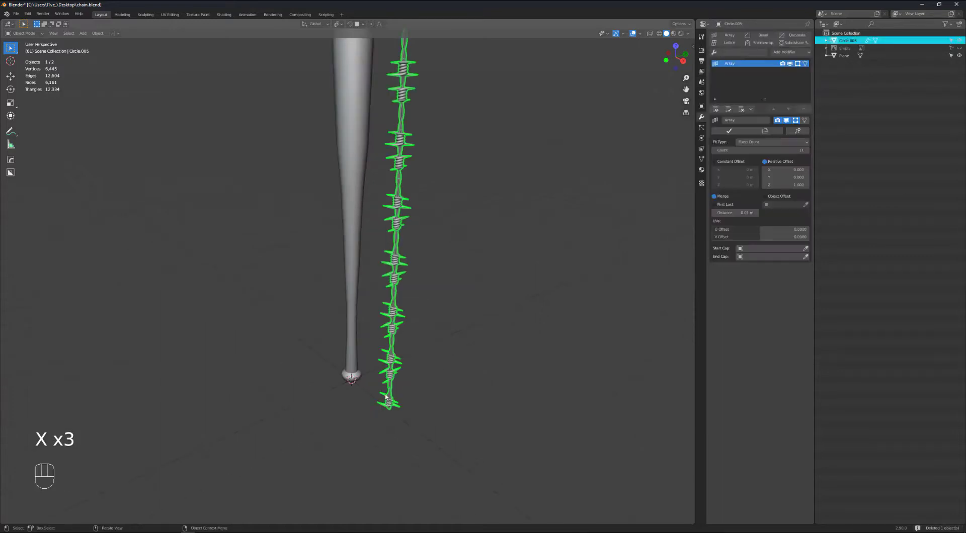
{"action": "key", "text": "equal"}
{"action": "left_click", "coordinate": [419, 378]}
{"action": "middle_click_drag", "start_coordinate": [416, 368], "coordinate": [421, 339], "text": "shift"}
{"action": "scroll", "coordinate": [395, 349], "scroll_direction": "up", "scroll_amount": 3}
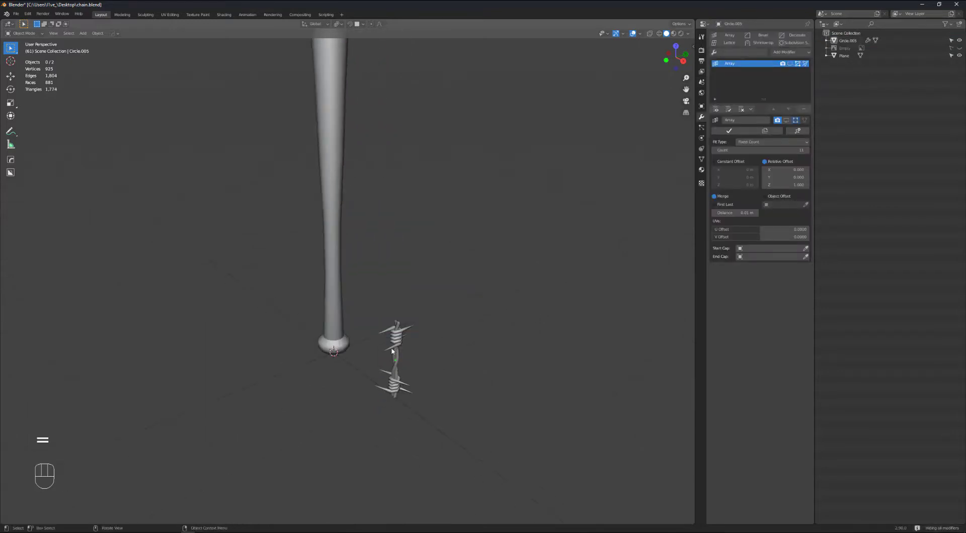
{"action": "left_click", "coordinate": [394, 347]}
{"action": "scroll", "coordinate": [397, 360], "scroll_direction": "up", "scroll_amount": 3}
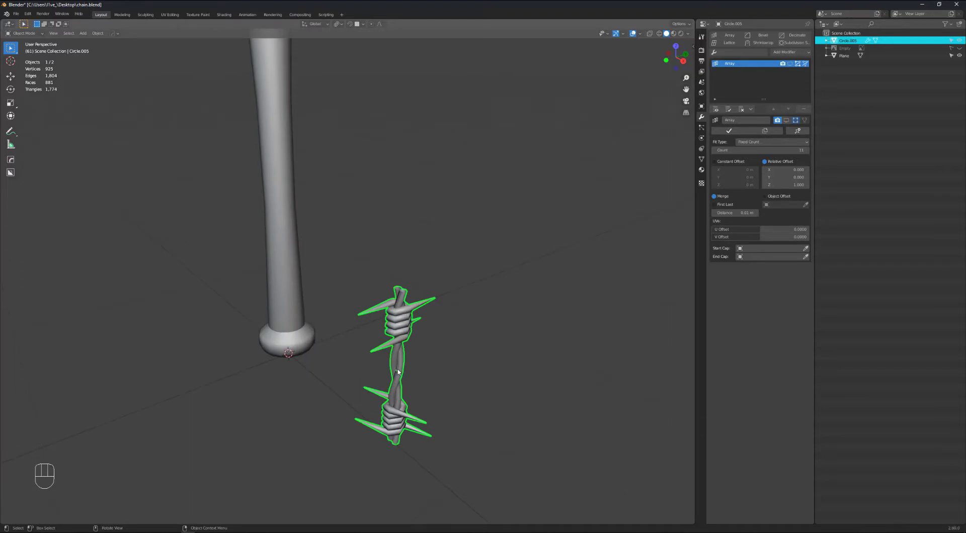
Step: Show the Pivot Transform tools, inspect the segment, and turn the Array modifier's viewport display back on
{"action": "left_click", "coordinate": [693, 46]}
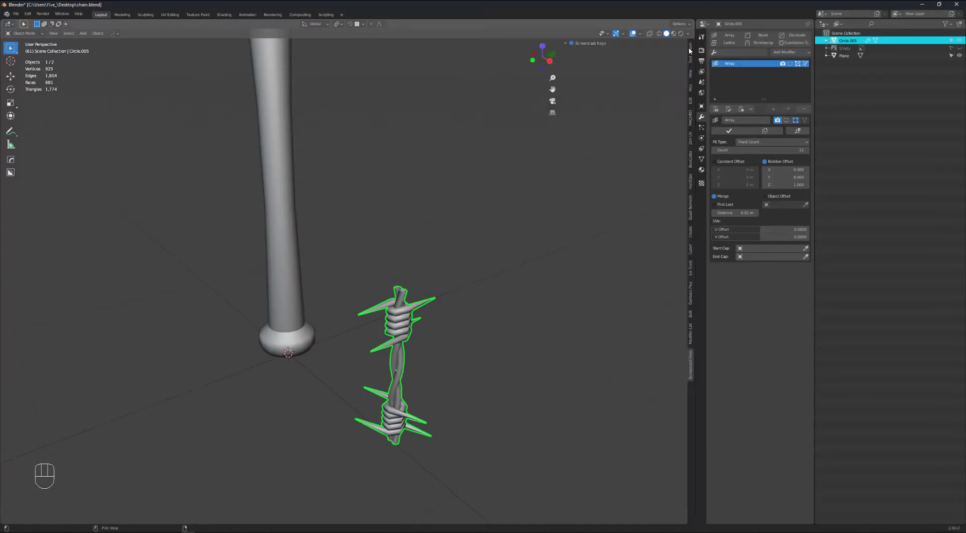
{"action": "left_click", "coordinate": [691, 48]}
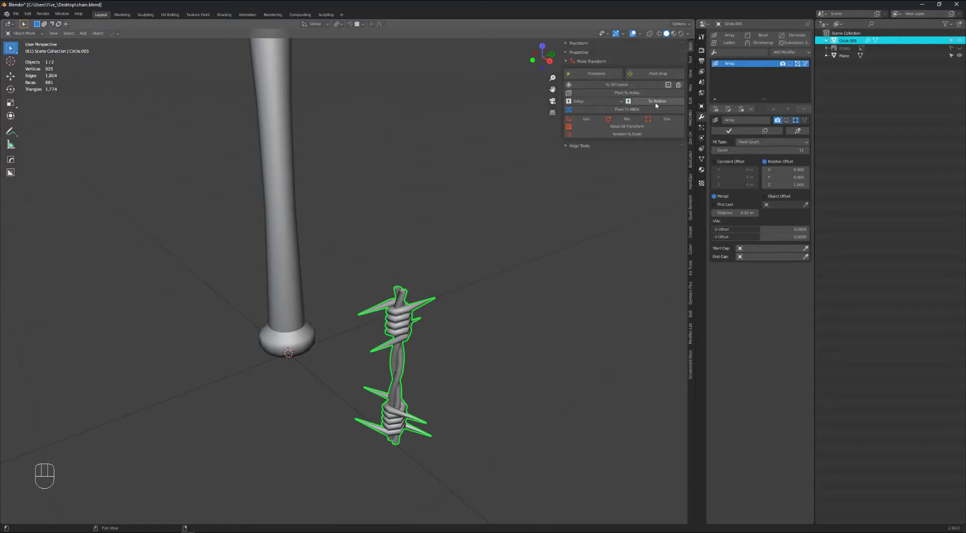
{"action": "middle_click_drag", "start_coordinate": [416, 361], "coordinate": [440, 340]}
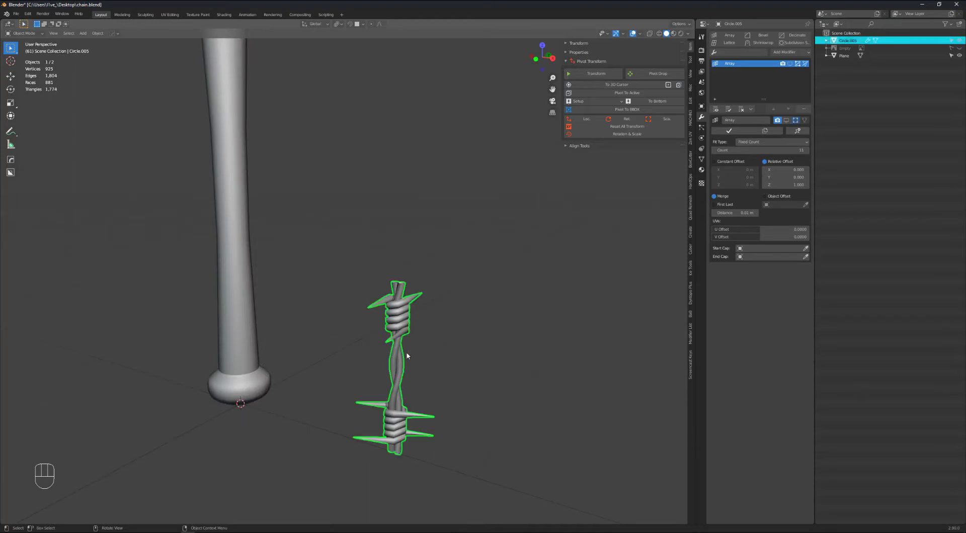
{"action": "scroll", "coordinate": [407, 356], "scroll_direction": "down", "scroll_amount": 3}
{"action": "scroll", "coordinate": [413, 284], "scroll_direction": "down", "scroll_amount": 4}
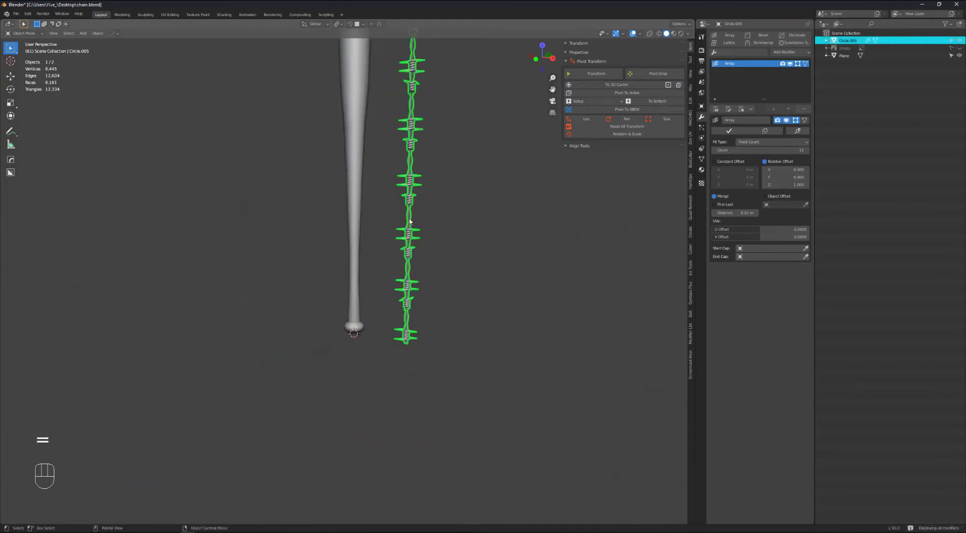
Step: Add an Archimedean spiral curve at the base of the bat
{"action": "middle_click_drag", "start_coordinate": [410, 223], "coordinate": [417, 318], "text": "shift"}
{"action": "left_click", "coordinate": [476, 272]}
{"action": "scroll", "coordinate": [381, 229], "scroll_direction": "down", "scroll_amount": 3}
{"action": "key", "text": "shift+a"}
{"action": "mouse_move", "coordinate": [351, 298]}
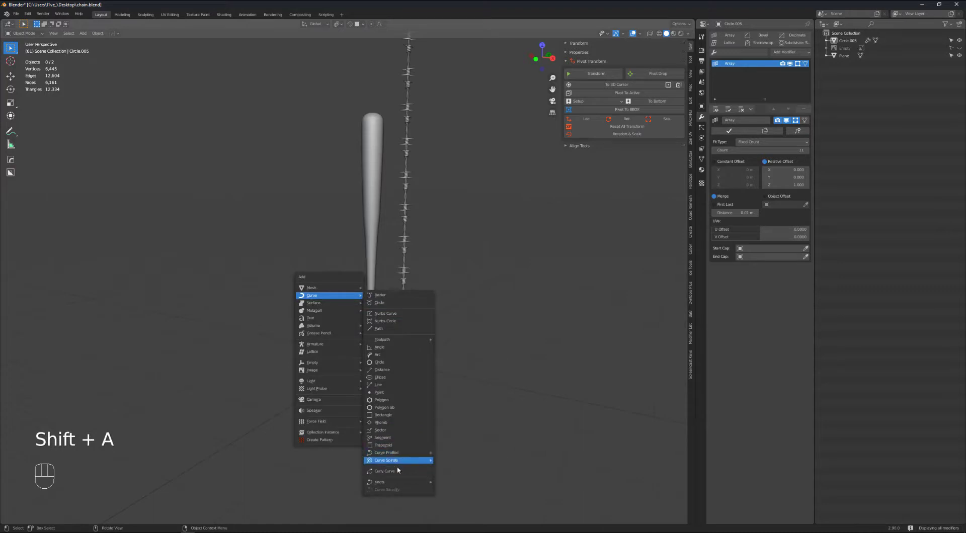
{"action": "left_click", "coordinate": [452, 461]}
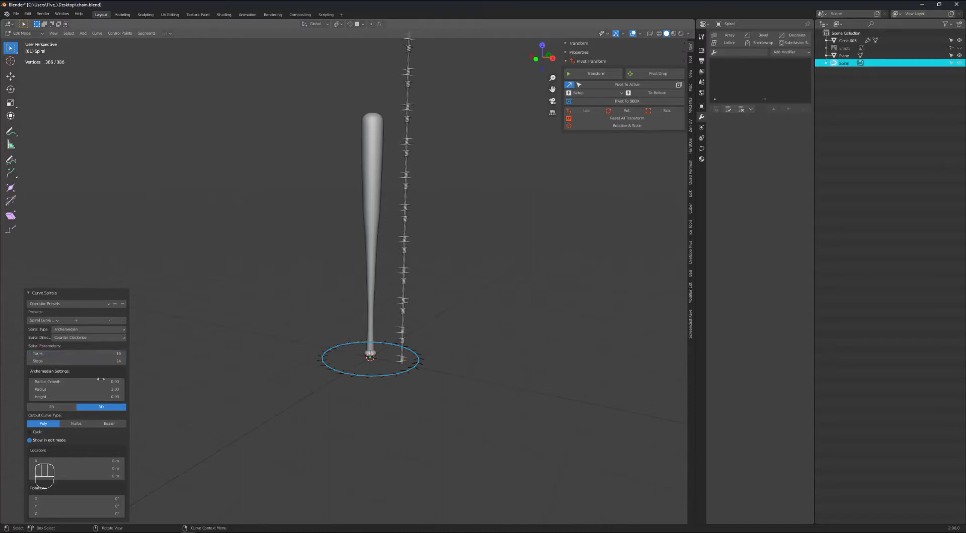
Step: Set the spiral's height to 0.12 and Z location to 3 m, shrink its radius to surround the bat's barrel, and leave Edit Mode
{"action": "left_click_drag", "start_coordinate": [75, 397], "coordinate": [100, 398]}
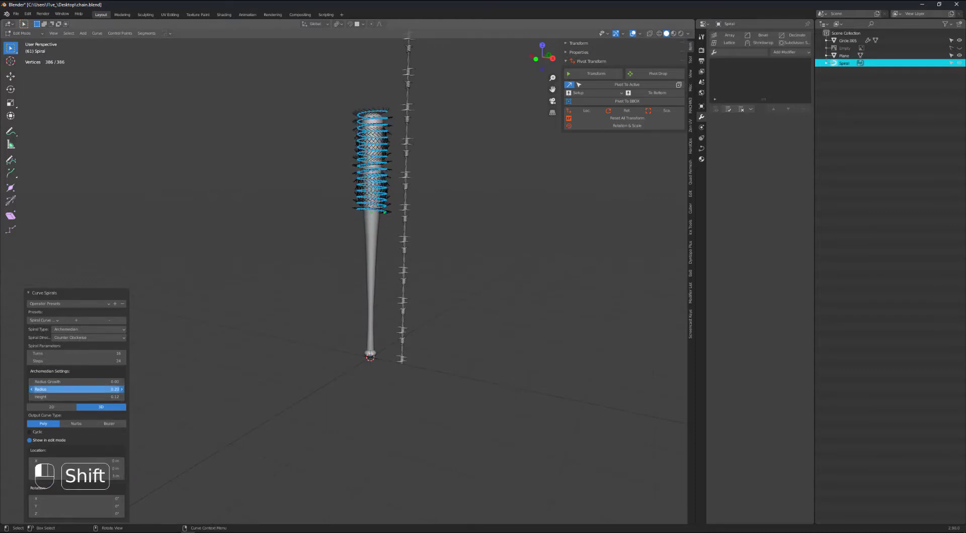
{"action": "middle_click_drag", "start_coordinate": [379, 115], "coordinate": [303, 152]}
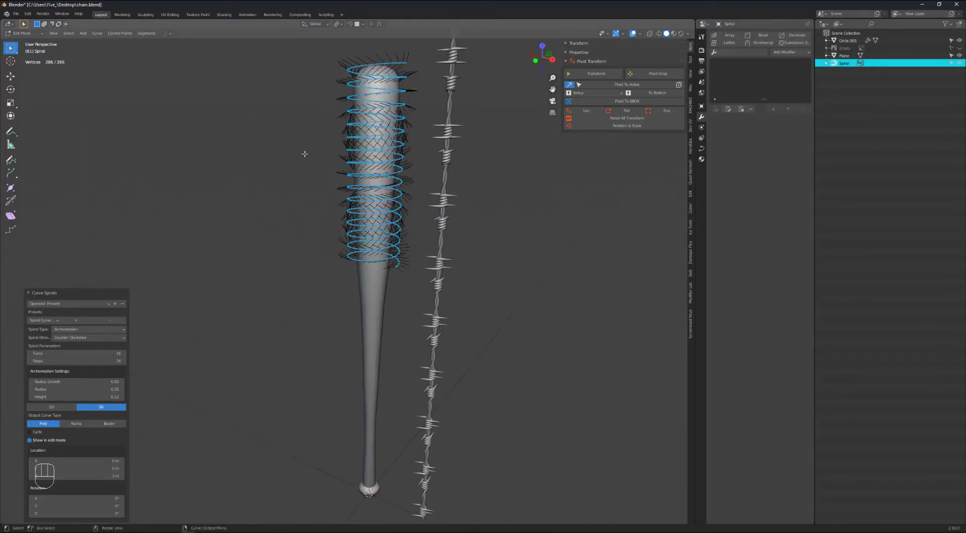
{"action": "left_click", "coordinate": [322, 159]}
{"action": "key", "text": "Tab"}
Step: Change the barbed wire's Array fit type to Fit Curve and choose the Spiral as its curve
{"action": "left_click", "coordinate": [443, 145]}
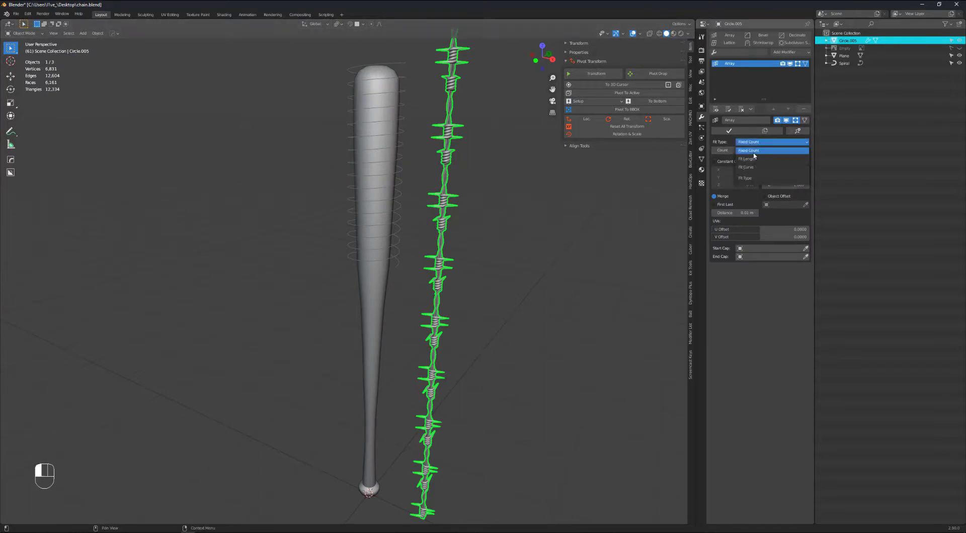
{"action": "left_click", "coordinate": [754, 167]}
{"action": "left_click", "coordinate": [739, 163]}
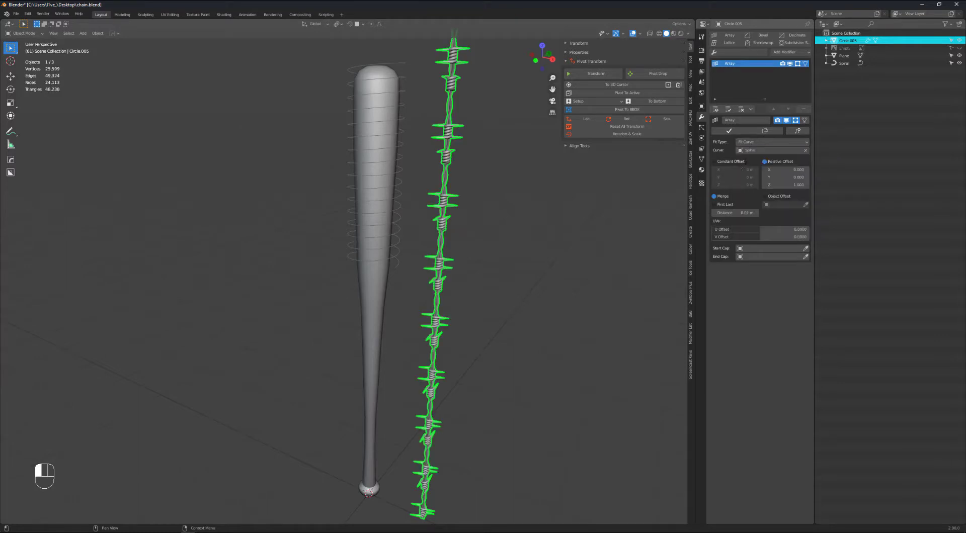
Step: Add a Curve modifier to the barbed wire, with the Spiral as its object and Z as the deformation axis
{"action": "left_click", "coordinate": [788, 52]}
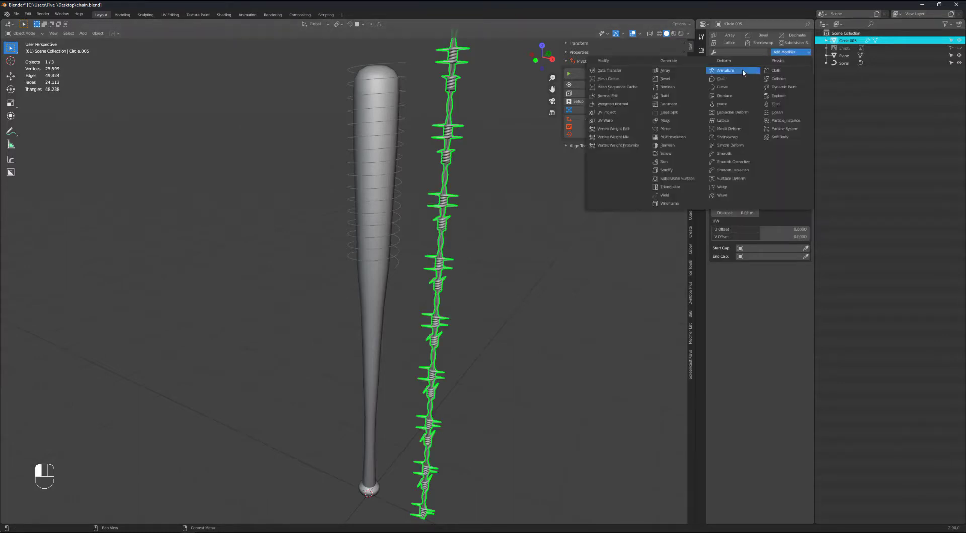
{"action": "left_click", "coordinate": [730, 88]}
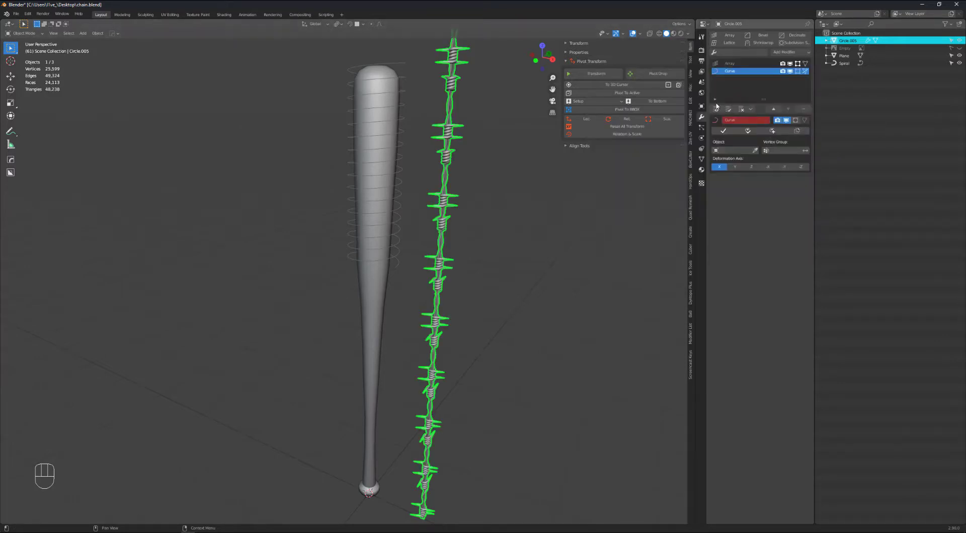
{"action": "left_click", "coordinate": [727, 150]}
{"action": "left_click", "coordinate": [719, 161]}
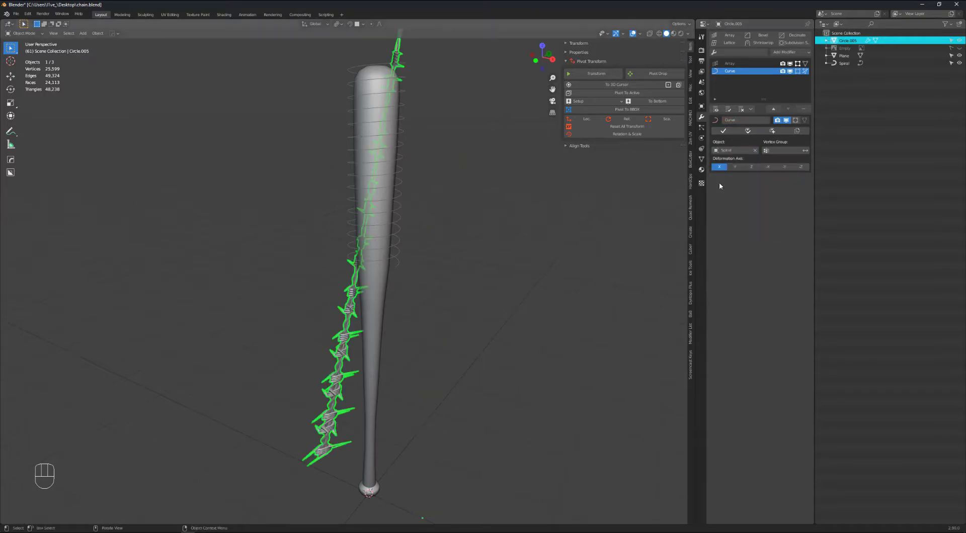
{"action": "left_click", "coordinate": [751, 167]}
{"action": "scroll", "coordinate": [448, 274], "scroll_direction": "down", "scroll_amount": 1}
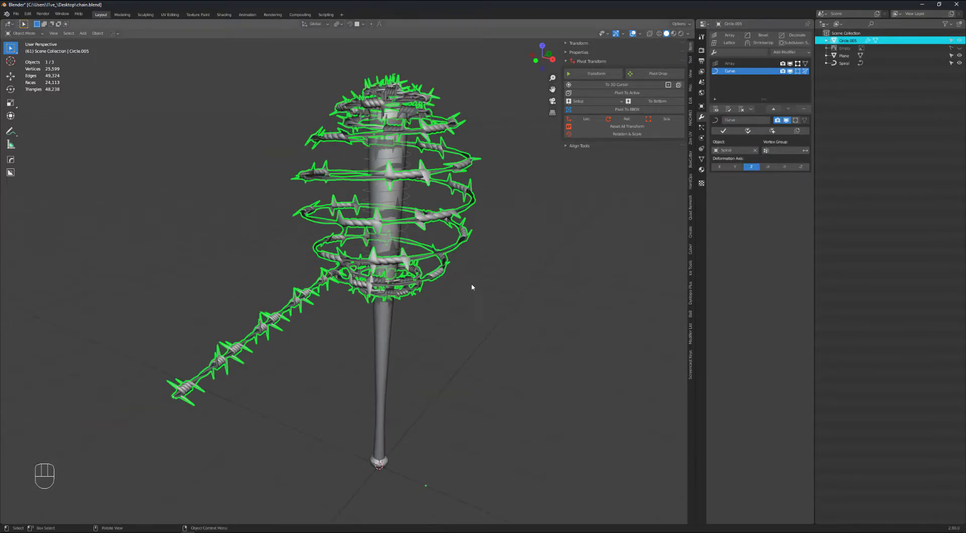
Step: Clear the barbed wire's location with its modifiers hidden in the viewport, and turn their display back on
{"action": "key", "text": "equal"}
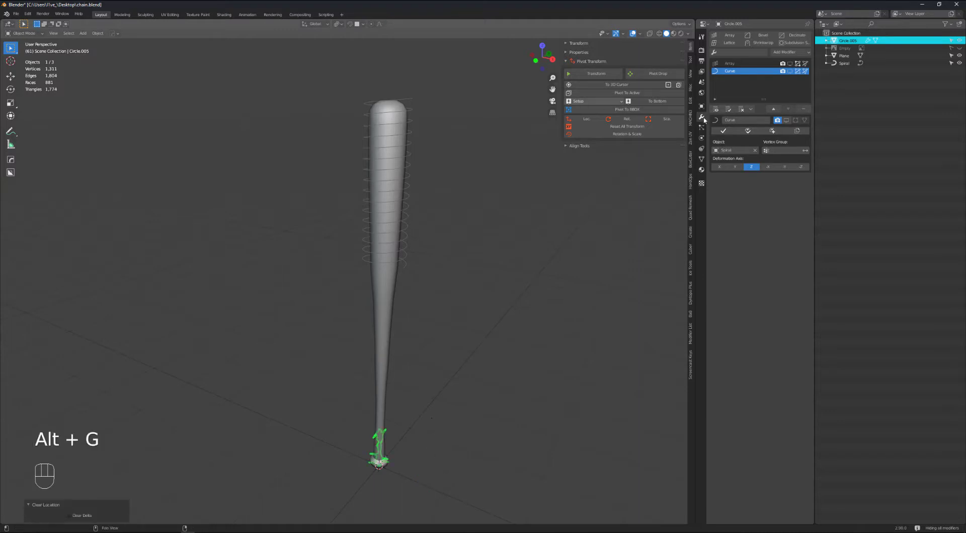
{"action": "key", "text": "equal"}
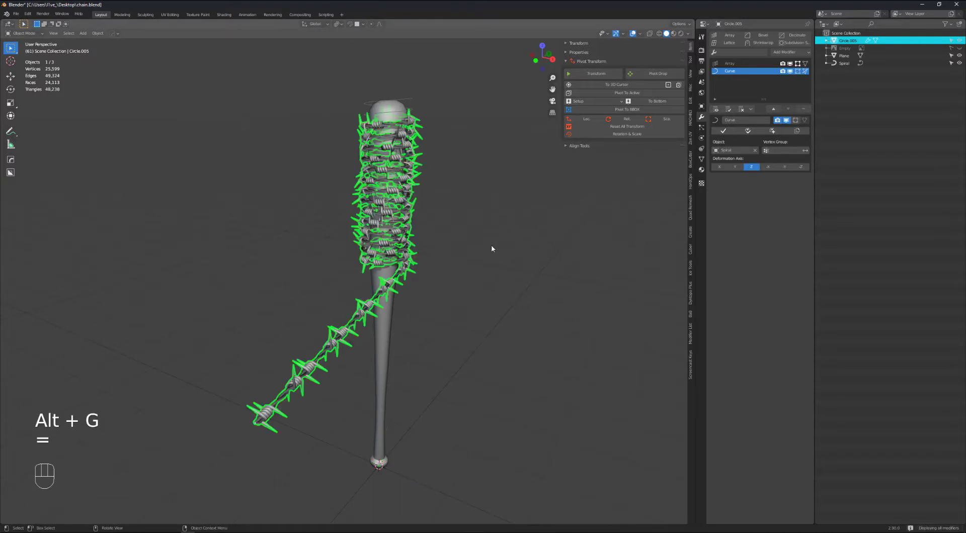
{"action": "left_click", "coordinate": [492, 248]}
{"action": "middle_click_drag", "start_coordinate": [468, 250], "coordinate": [496, 216]}
{"action": "left_click", "coordinate": [425, 209]}
{"action": "scroll", "coordinate": [426, 209], "scroll_direction": "up", "scroll_amount": 2, "text": "shift"}
{"action": "scroll", "coordinate": [426, 208], "scroll_direction": "up", "scroll_amount": 3}
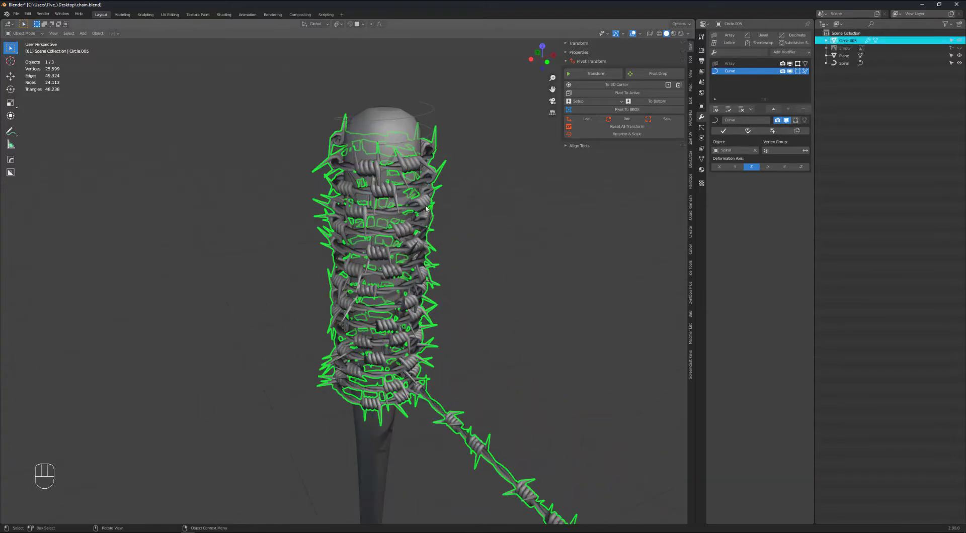
{"action": "key", "text": "g"}
{"action": "key", "text": "z"}
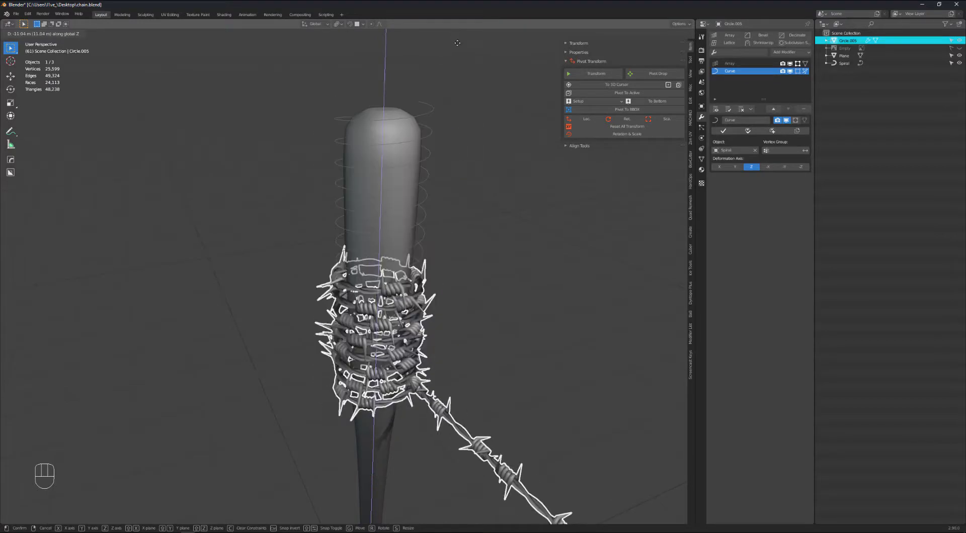
{"action": "right_click", "coordinate": [473, 141]}
Step: Slide the barbed wire up along global Z until its loose lower tail is wound around the bat
{"action": "middle_click_drag", "start_coordinate": [473, 141], "coordinate": [433, 142]}
{"action": "middle_click_drag", "start_coordinate": [448, 151], "coordinate": [242, 173], "text": "shift"}
{"action": "middle_click_drag", "start_coordinate": [481, 151], "coordinate": [423, 166], "text": "shift"}
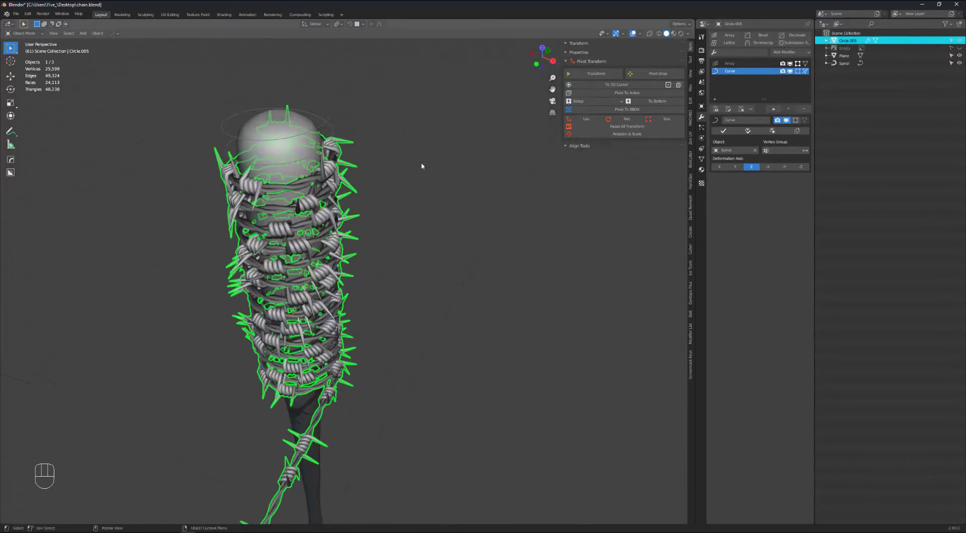
{"action": "key", "text": "g"}
{"action": "key", "text": "z"}
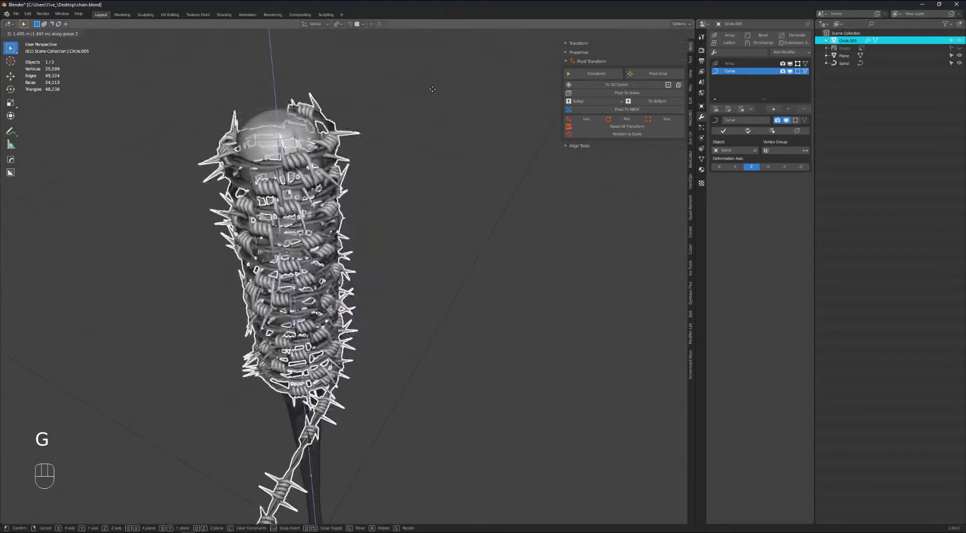
{"action": "left_click", "coordinate": [428, 57]}
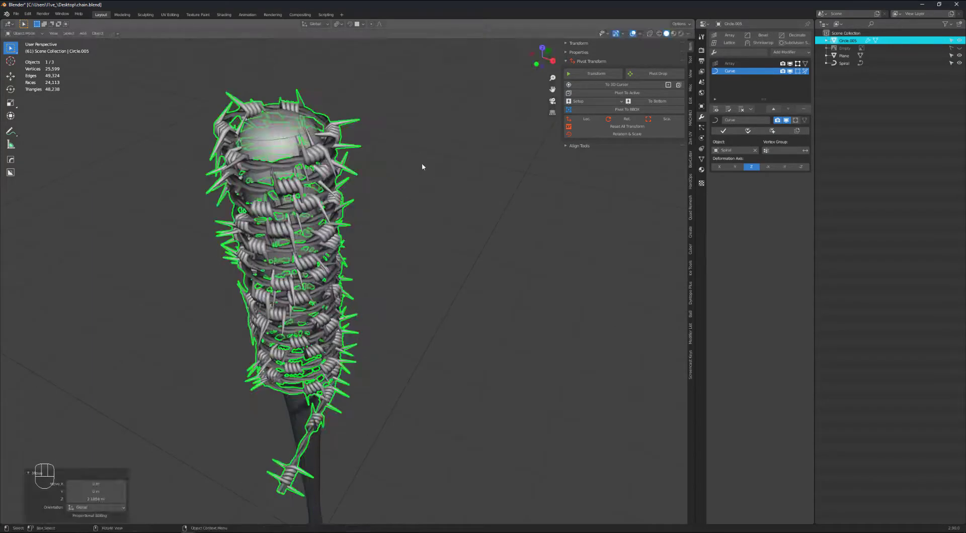
{"action": "key", "text": "g"}
{"action": "key", "text": "z"}
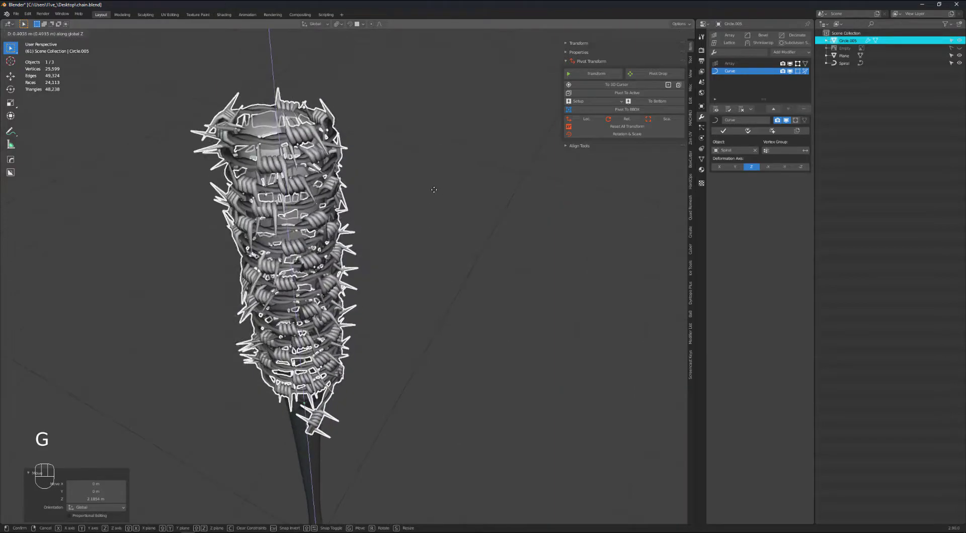
{"action": "left_click", "coordinate": [436, 186]}
{"action": "middle_click_drag", "start_coordinate": [438, 183], "coordinate": [386, 167]}
{"action": "key", "text": "g"}
{"action": "key", "text": "z"}
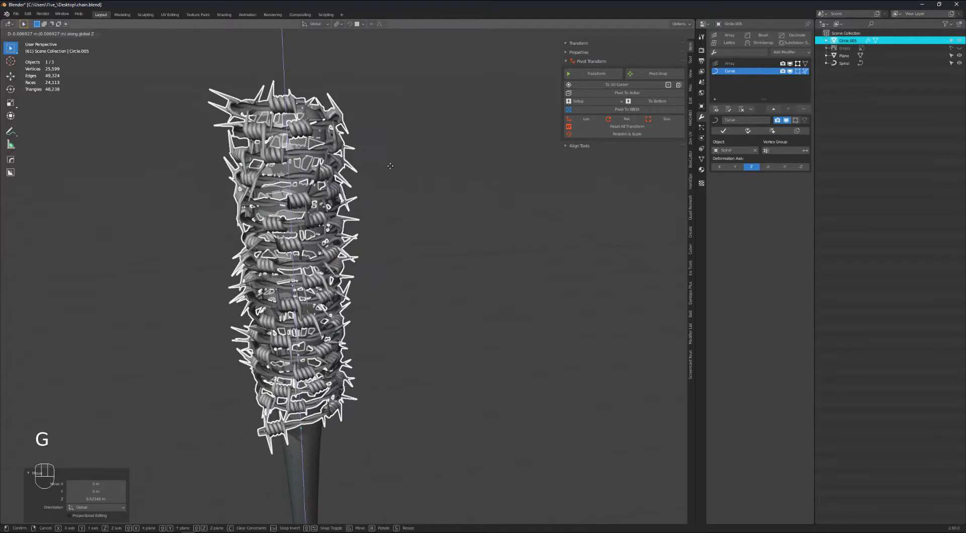
{"action": "left_click", "coordinate": [386, 156]}
Step: Select the Spiral curve and lower it about 0.18 m along Z to uncover the bat's tip
{"action": "left_click", "coordinate": [513, 173]}
{"action": "left_click", "coordinate": [903, 63]}
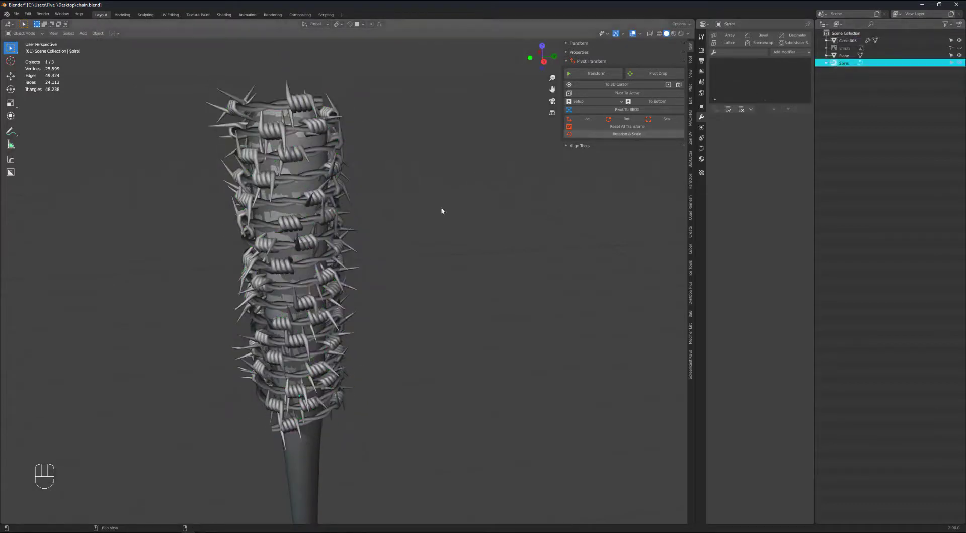
{"action": "key", "text": "z"}
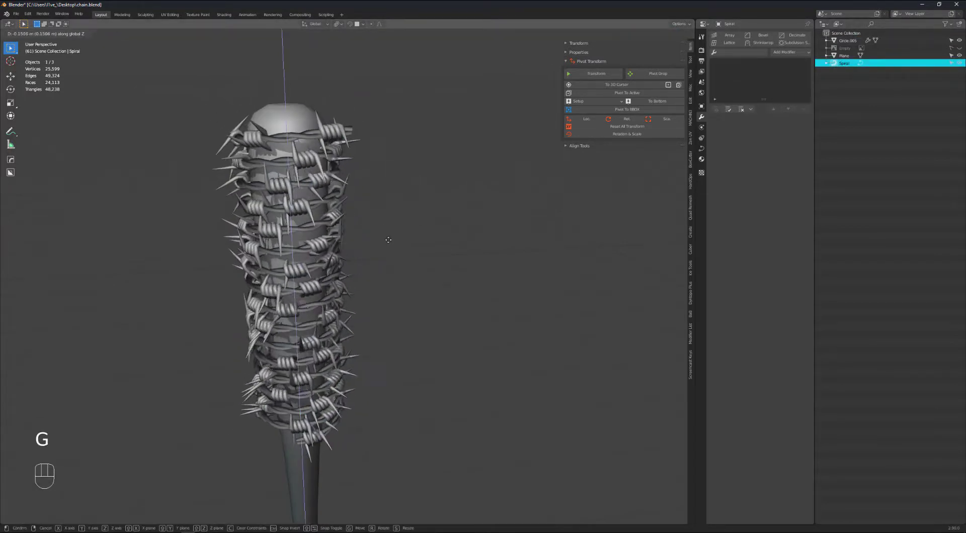
{"action": "left_click", "coordinate": [389, 243]}
{"action": "middle_click_drag", "start_coordinate": [389, 245], "coordinate": [481, 218]}
{"action": "scroll", "coordinate": [390, 225], "scroll_direction": "up", "scroll_amount": 5}
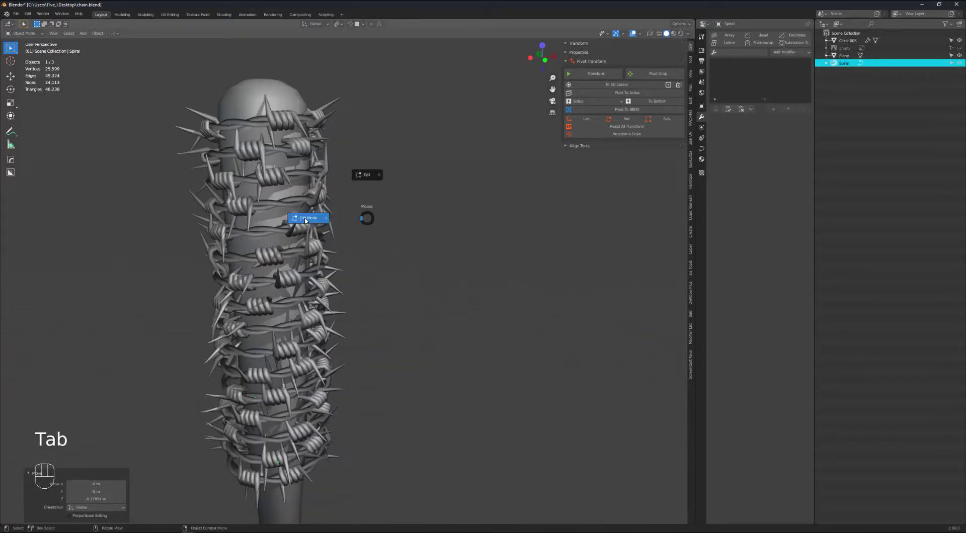
Step: Put the spiral in Edit Mode with proportional editing on, and shift an upper control point slightly using a reduced Smooth falloff
{"action": "left_click", "coordinate": [305, 220]}
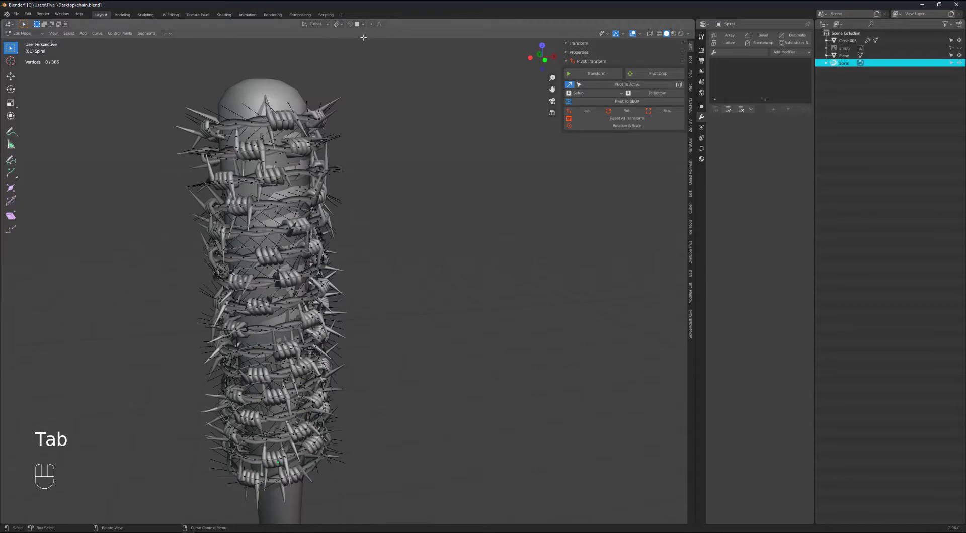
{"action": "middle_click_drag", "start_coordinate": [224, 133], "coordinate": [276, 164]}
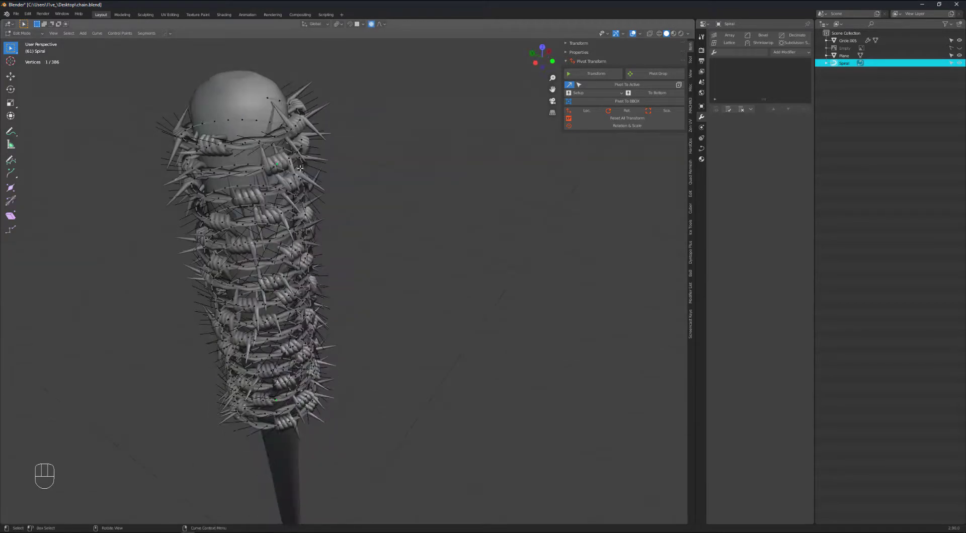
{"action": "key", "text": "g"}
{"action": "scroll", "coordinate": [296, 168], "scroll_direction": "up", "scroll_amount": 10}
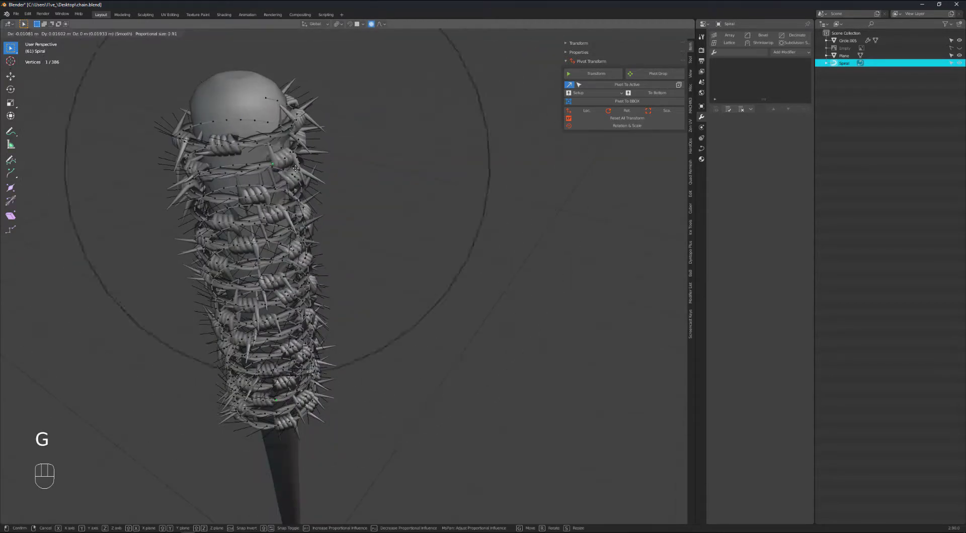
{"action": "left_click", "coordinate": [281, 160]}
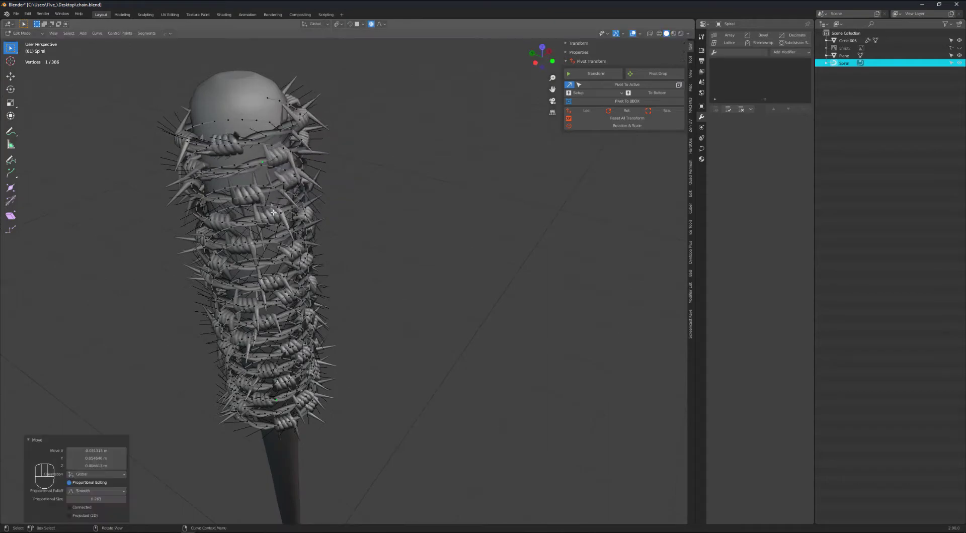
Step: Nudge control points in the spiral's middle and lower coils with proportional editing to make the winding irregular
{"action": "key", "text": "g"}
{"action": "left_click", "coordinate": [251, 261]}
{"action": "left_click", "coordinate": [252, 261]}
{"action": "key", "text": "g"}
{"action": "left_click", "coordinate": [255, 256]}
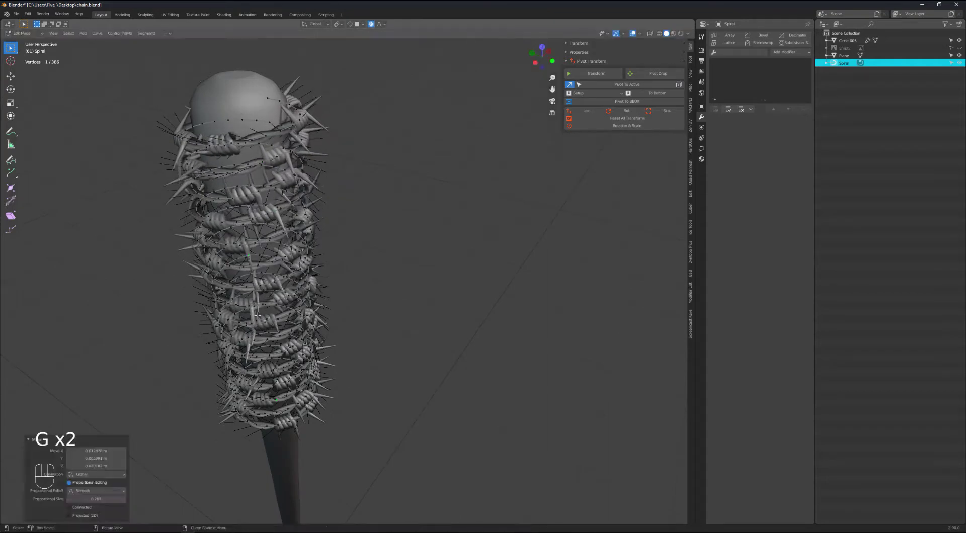
{"action": "left_click", "coordinate": [260, 327]}
{"action": "key", "text": "g"}
{"action": "left_click", "coordinate": [265, 321]}
Step: Turn to an adjacent side of the bat and raise three control points in the middle and lower coils slightly
{"action": "middle_click_drag", "start_coordinate": [290, 325], "coordinate": [181, 327]}
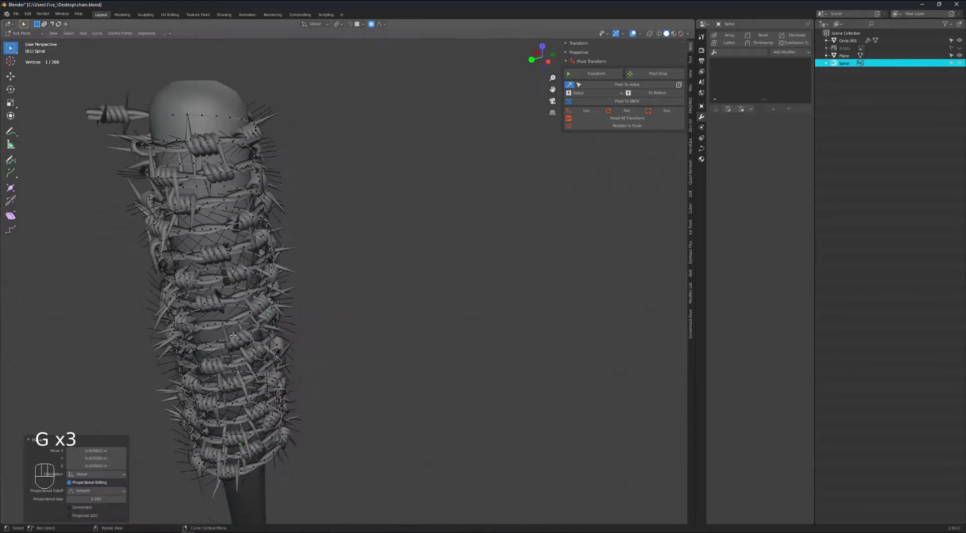
{"action": "left_click", "coordinate": [222, 324]}
{"action": "key", "text": "g"}
{"action": "left_click", "coordinate": [223, 319]}
{"action": "left_click", "coordinate": [231, 373]}
{"action": "key", "text": "g"}
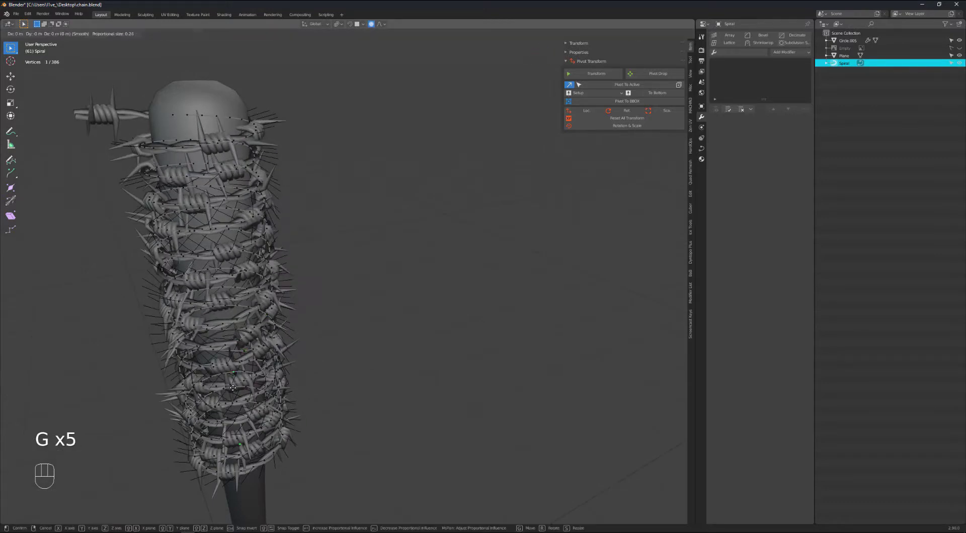
{"action": "left_click", "coordinate": [232, 381]}
{"action": "left_click", "coordinate": [202, 306]}
{"action": "key", "text": "g"}
{"action": "left_click", "coordinate": [200, 296]}
Step: Offset control points in the upper coils and one near the bottom on the same side of the bat
{"action": "left_click", "coordinate": [195, 234]}
{"action": "key", "text": "g"}
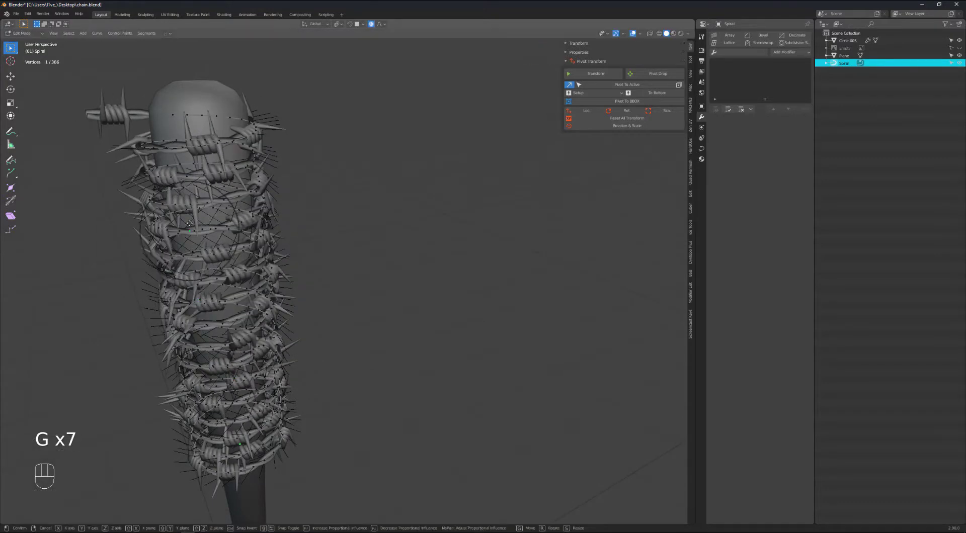
{"action": "left_click", "coordinate": [194, 228]}
{"action": "left_click", "coordinate": [177, 150]}
{"action": "key", "text": "g"}
{"action": "left_click", "coordinate": [176, 144]}
{"action": "left_click", "coordinate": [186, 224]}
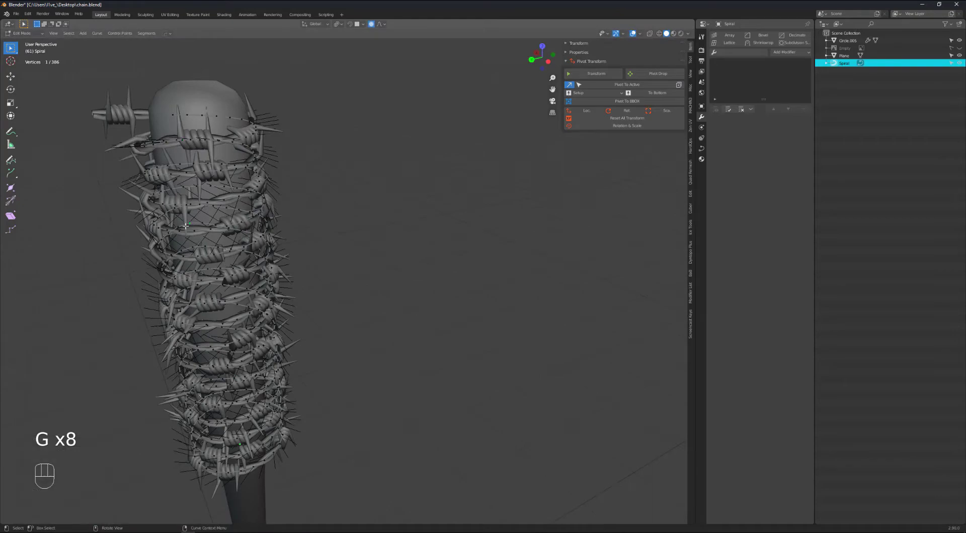
{"action": "key", "text": "g"}
{"action": "left_click", "coordinate": [185, 229]}
{"action": "left_click", "coordinate": [189, 399]}
{"action": "key", "text": "g"}
{"action": "left_click", "coordinate": [192, 391]}
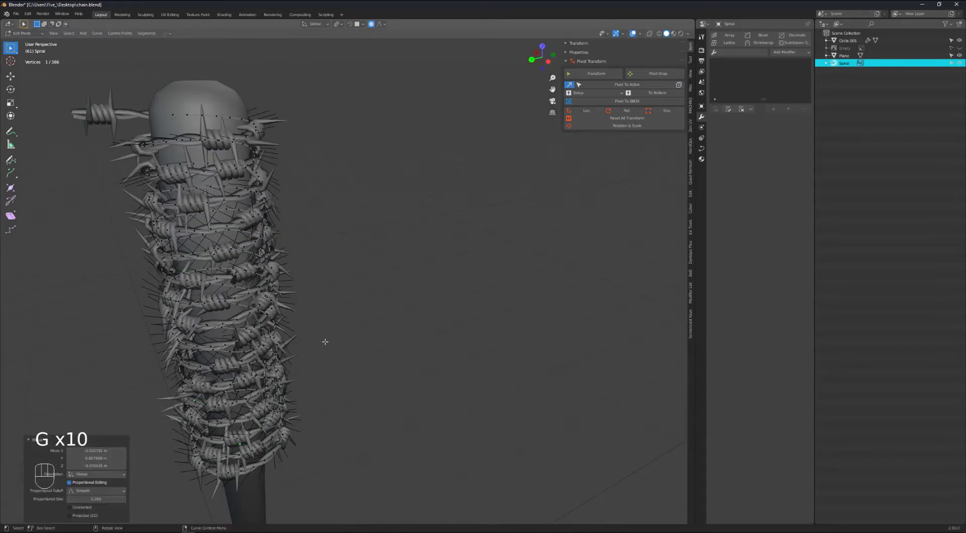
Step: On the next side of the bat, raise a mid-barrel control point slightly and select another one above it
{"action": "middle_click_drag", "start_coordinate": [326, 341], "coordinate": [429, 316]}
{"action": "left_click", "coordinate": [220, 324]}
{"action": "key", "text": "g"}
{"action": "left_click", "coordinate": [217, 311]}
{"action": "left_click", "coordinate": [179, 254]}
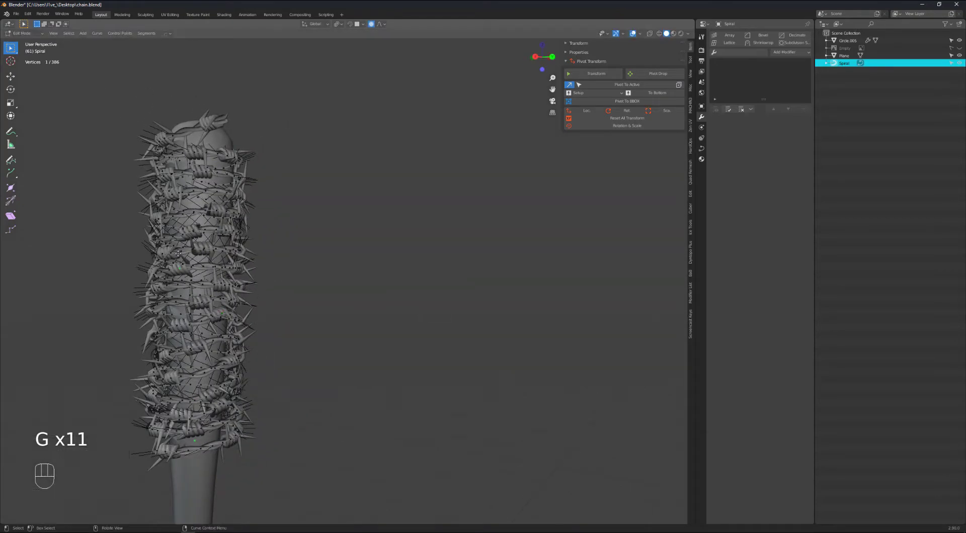
{"action": "key", "text": "g"}
{"action": "left_click", "coordinate": [176, 245]}
{"action": "key", "text": "ctrl+z"}
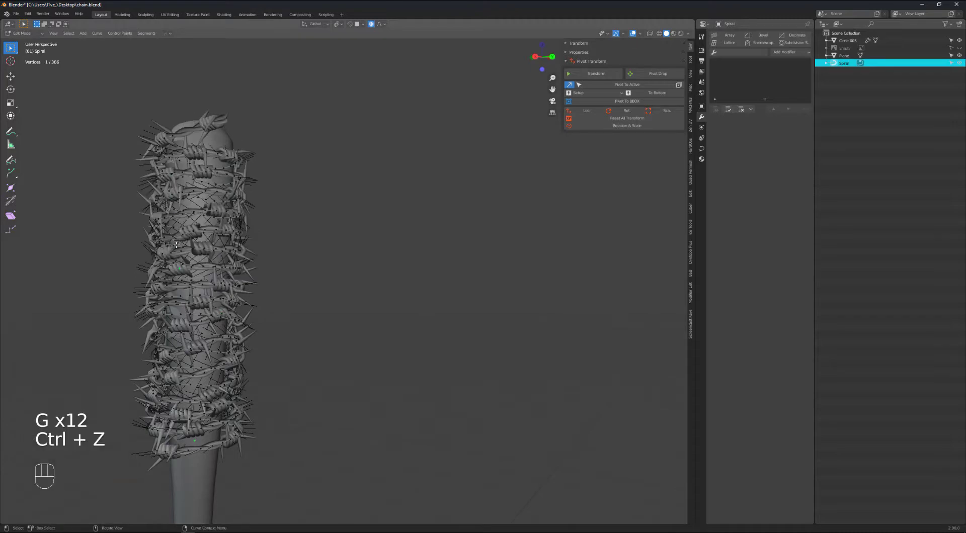
Step: Shift the selected control point slightly and lower another one in the coil above it
{"action": "key", "text": "g"}
{"action": "left_click", "coordinate": [179, 249]}
{"action": "left_click", "coordinate": [154, 199]}
{"action": "key", "text": "g"}
{"action": "left_click", "coordinate": [155, 204]}
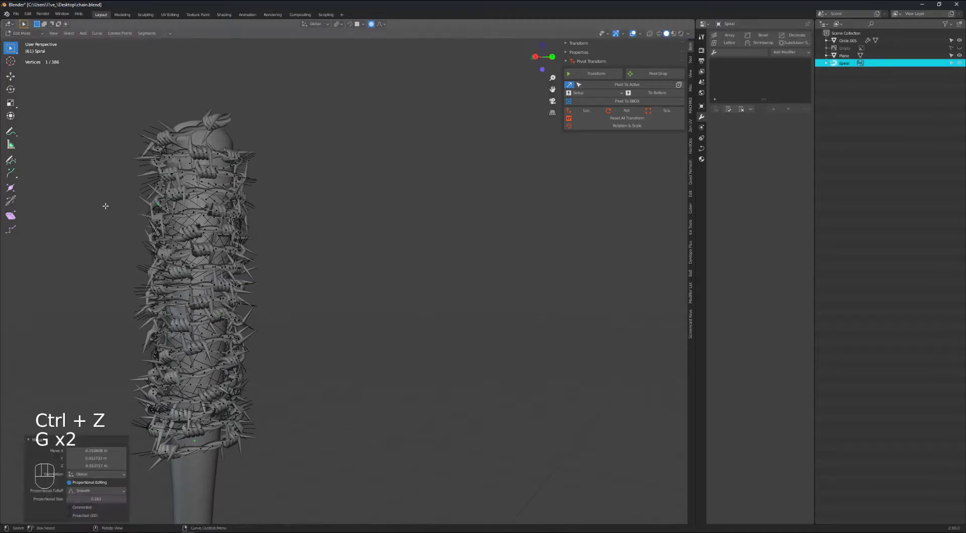
Step: On a further side of the bat, lower four control points spread from the upper coils to the bottom coil
{"action": "middle_click_drag", "start_coordinate": [105, 206], "coordinate": [191, 216]}
{"action": "left_click", "coordinate": [143, 197]}
{"action": "key", "text": "g"}
{"action": "left_click", "coordinate": [144, 199]}
{"action": "left_click", "coordinate": [141, 284]}
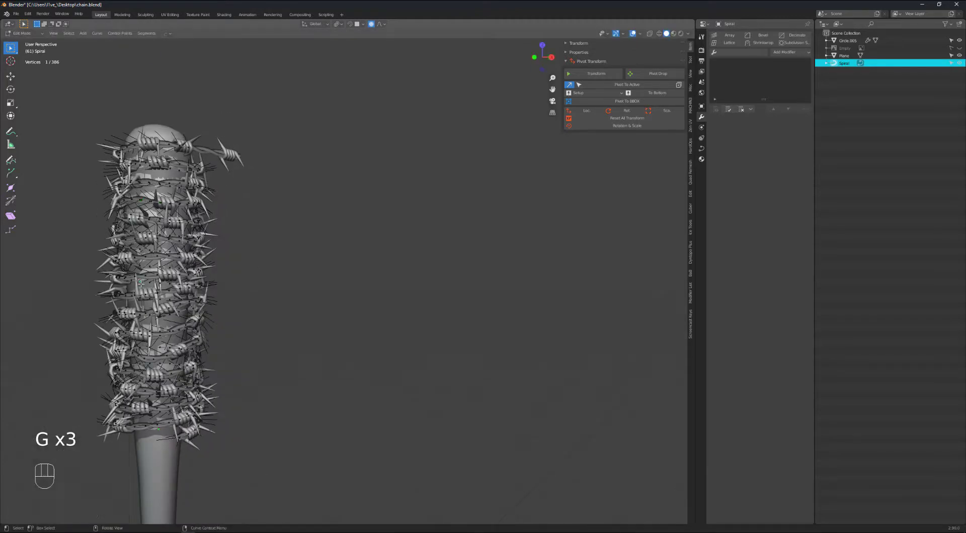
{"action": "key", "text": "g"}
{"action": "left_click", "coordinate": [141, 287]}
{"action": "left_click", "coordinate": [139, 359]}
{"action": "key", "text": "g"}
{"action": "left_click", "coordinate": [138, 364]}
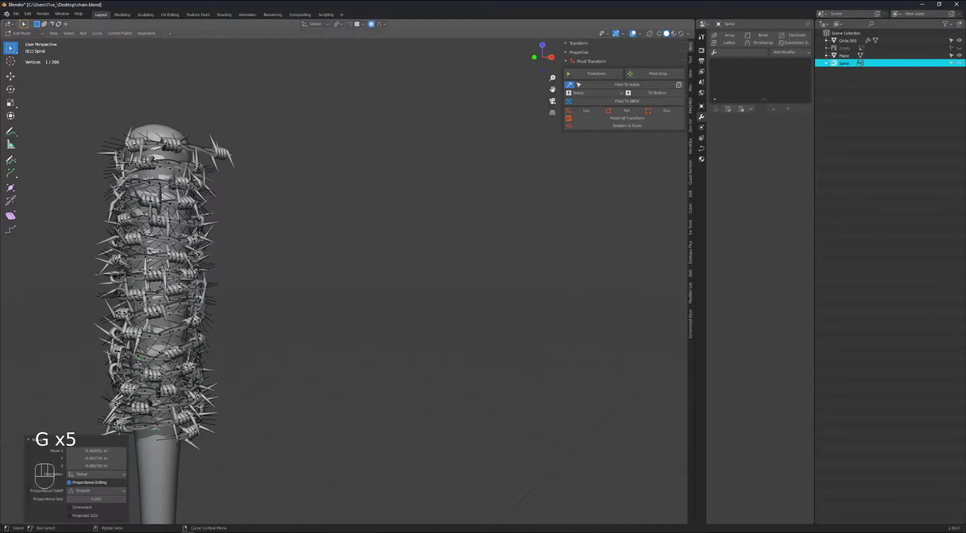
{"action": "left_click", "coordinate": [142, 425]}
{"action": "key", "text": "g"}
{"action": "left_click", "coordinate": [144, 429]}
Step: Orbit around the bat and nudge more control points in the coils, including one near the bat's tip
{"action": "middle_click_drag", "start_coordinate": [222, 328], "coordinate": [227, 299]}
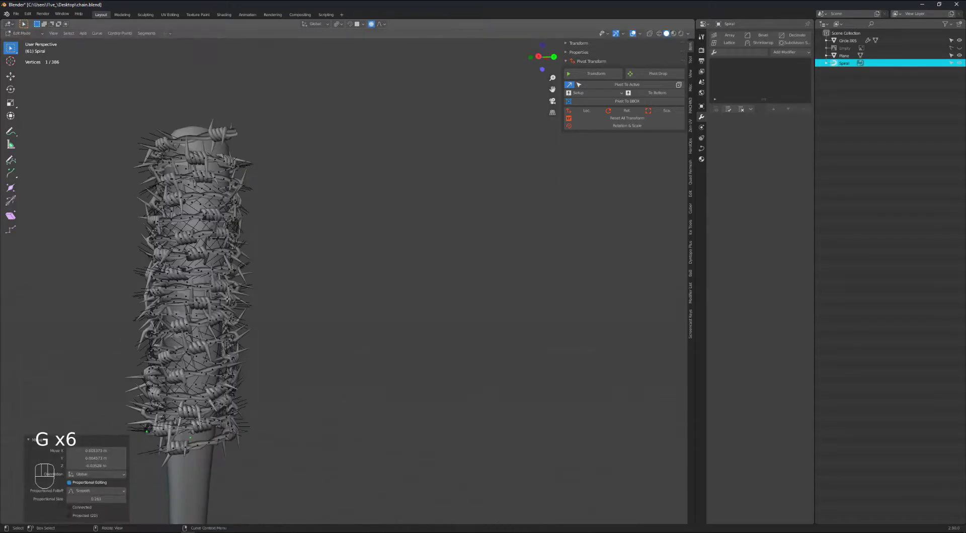
{"action": "key", "text": "g"}
{"action": "left_click", "coordinate": [262, 231]}
{"action": "middle_click_drag", "start_coordinate": [262, 231], "coordinate": [269, 205]}
{"action": "key", "text": "g"}
{"action": "left_click", "coordinate": [249, 200]}
{"action": "key", "text": "g"}
{"action": "left_click", "coordinate": [286, 203]}
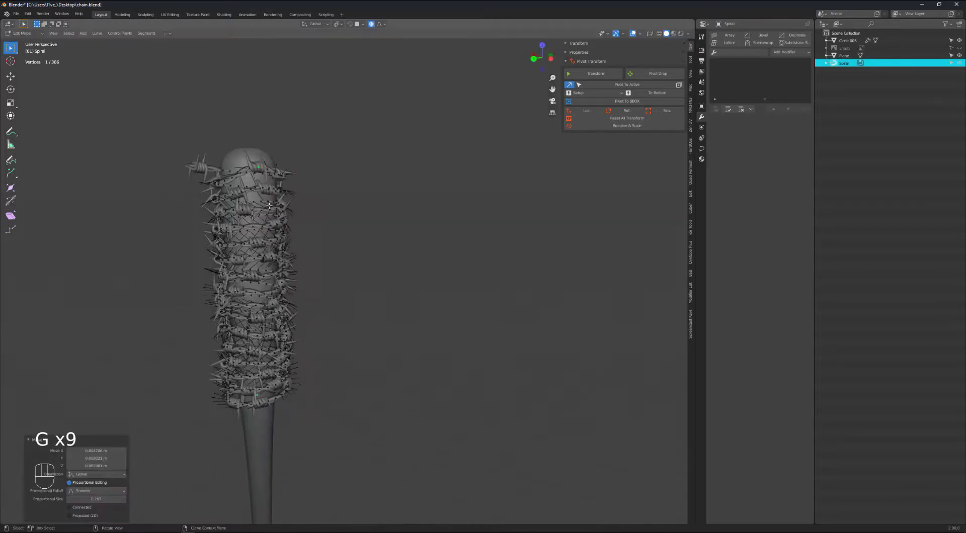
Step: Shift control points along the edge of the spiral's middle coils slightly with proportional editing
{"action": "left_click", "coordinate": [276, 206]}
{"action": "key", "text": "g"}
{"action": "left_click", "coordinate": [288, 219]}
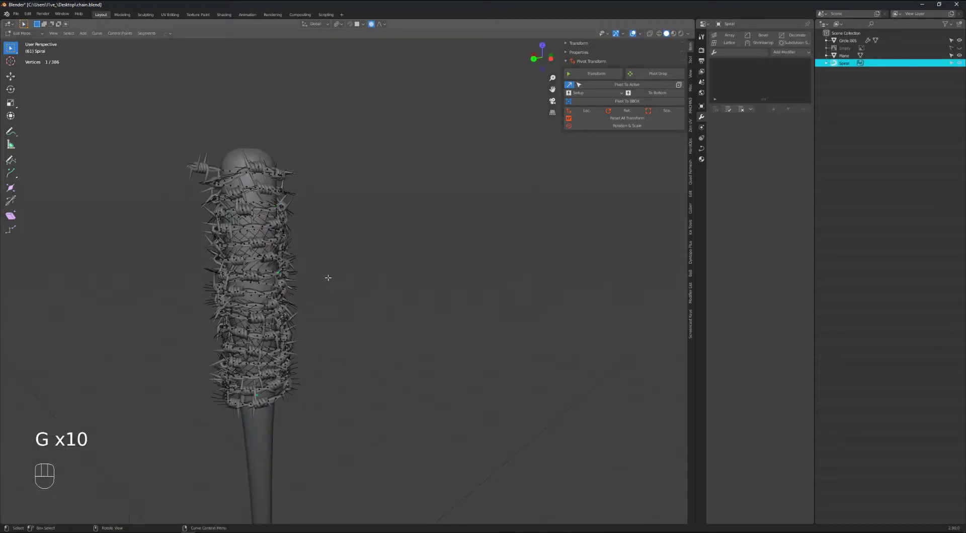
{"action": "middle_click_drag", "start_coordinate": [328, 276], "coordinate": [325, 291]}
{"action": "key", "text": "g"}
{"action": "left_click", "coordinate": [305, 326]}
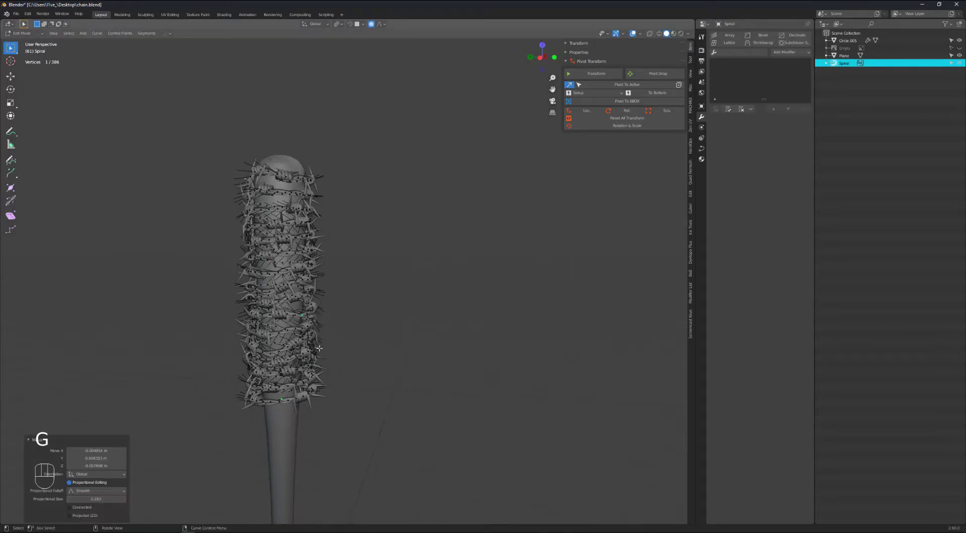
Step: Lower control points in the spiral's bottom coils on two sides of the bat with proportional editing
{"action": "left_click", "coordinate": [300, 378]}
{"action": "key", "text": "g"}
{"action": "left_click", "coordinate": [302, 388]}
{"action": "middle_click_drag", "start_coordinate": [347, 388], "coordinate": [387, 393]}
{"action": "scroll", "coordinate": [306, 361], "scroll_direction": "up", "scroll_amount": 6}
{"action": "key", "text": "g"}
{"action": "left_click", "coordinate": [361, 371]}
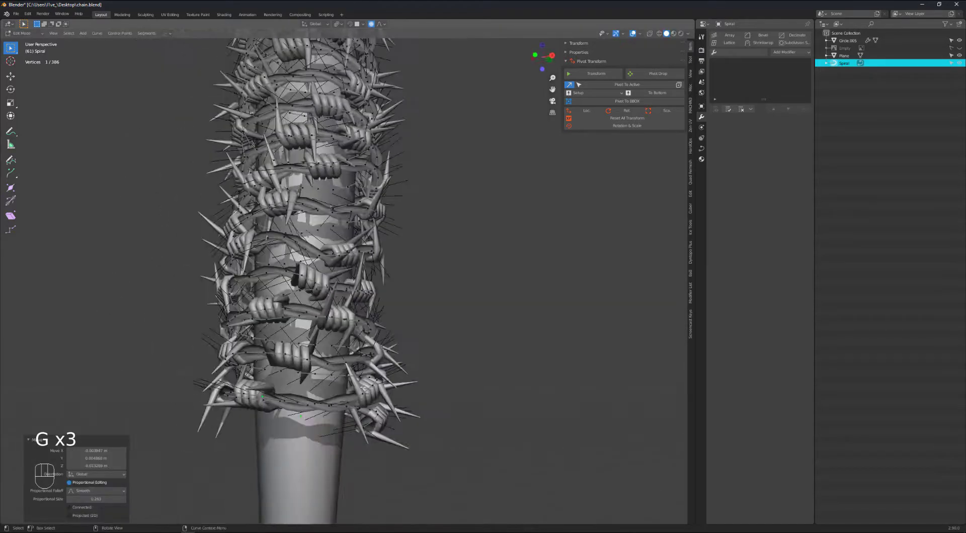
{"action": "left_click", "coordinate": [385, 394]}
{"action": "key", "text": "g"}
{"action": "left_click", "coordinate": [385, 404]}
Step: On the next side of the bat, raise one control point in the lower coils and another in a higher coil slightly
{"action": "middle_click_drag", "start_coordinate": [337, 326], "coordinate": [374, 323]}
{"action": "left_click", "coordinate": [394, 286]}
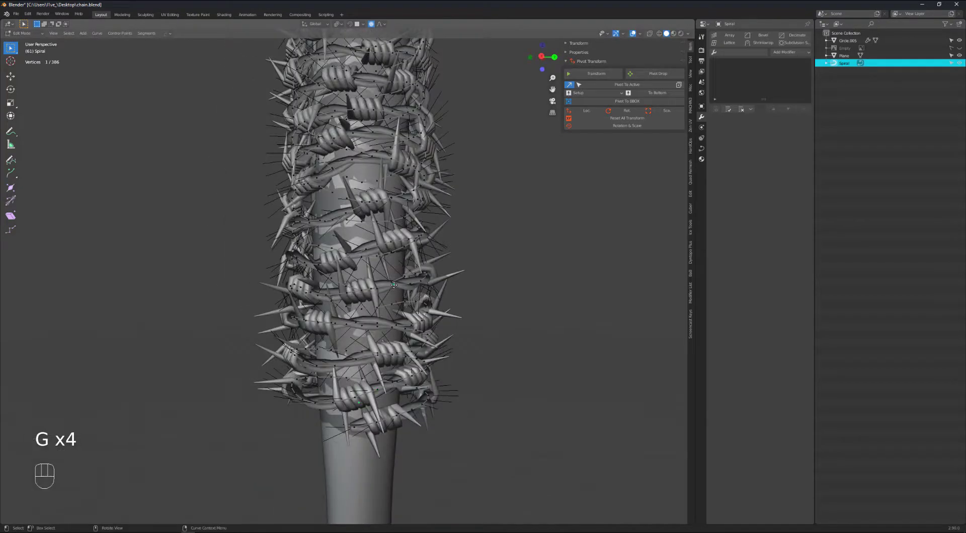
{"action": "key", "text": "g"}
{"action": "left_click", "coordinate": [395, 282]}
{"action": "left_click", "coordinate": [419, 179]}
{"action": "key", "text": "g"}
{"action": "left_click", "coordinate": [422, 176]}
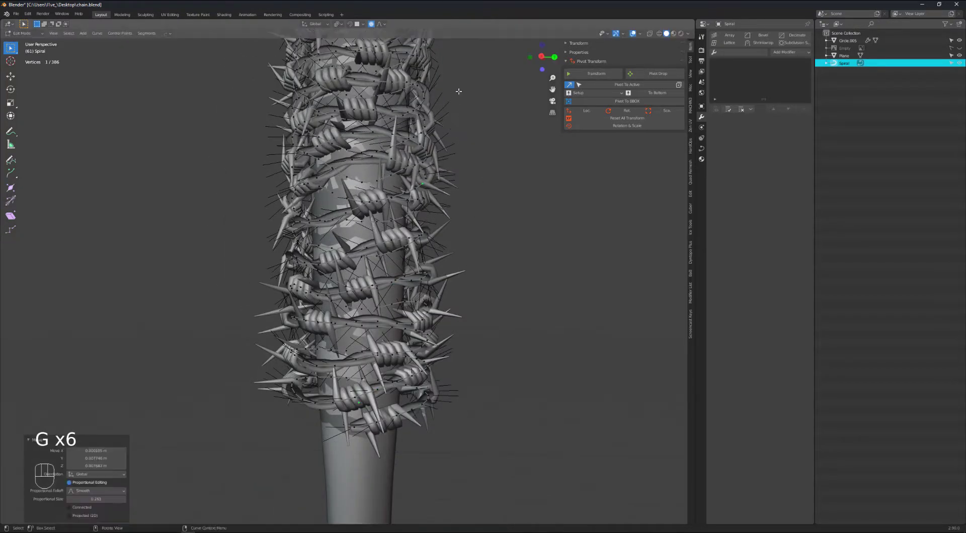
Step: Further around the bat, lower a control point in an upper coil and raise one in a neighbouring coil
{"action": "middle_click_drag", "start_coordinate": [458, 91], "coordinate": [390, 166]}
{"action": "left_click", "coordinate": [381, 195]}
{"action": "key", "text": "g"}
{"action": "left_click", "coordinate": [382, 202]}
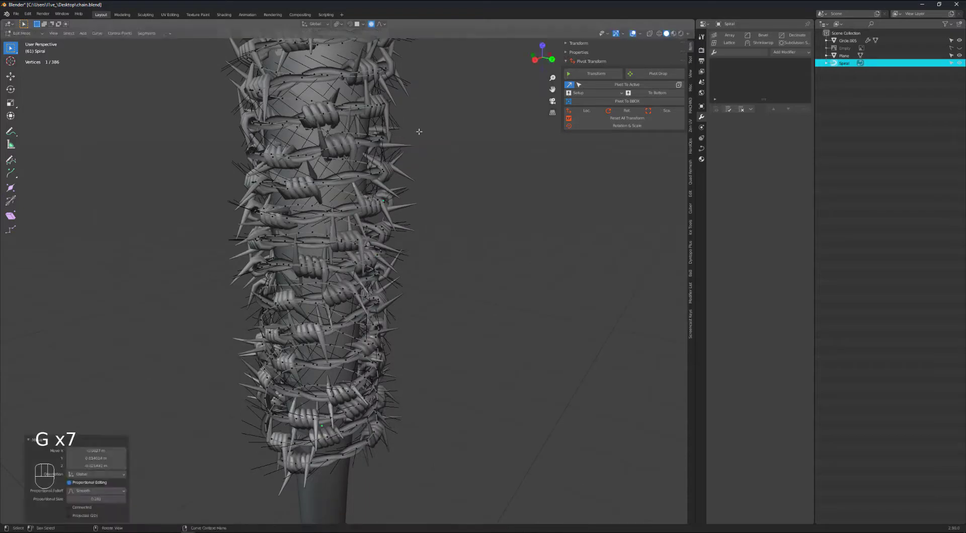
{"action": "middle_click_drag", "start_coordinate": [416, 133], "coordinate": [352, 186]}
{"action": "left_click", "coordinate": [349, 187]}
{"action": "key", "text": "g"}
{"action": "left_click", "coordinate": [348, 182]}
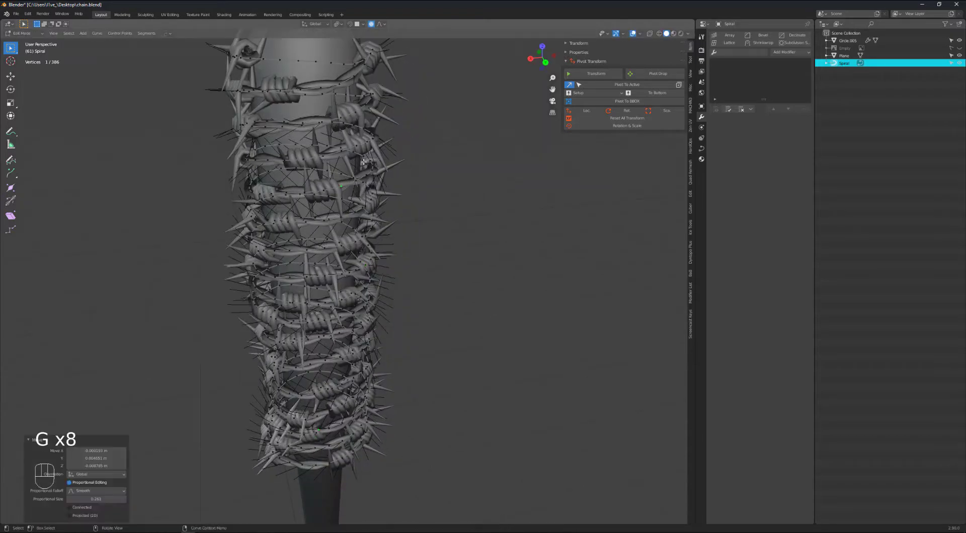
Step: Raise a control point in the top coil near the bat's tip slightly
{"action": "middle_click_drag", "start_coordinate": [355, 78], "coordinate": [421, 135], "text": "shift"}
{"action": "left_click", "coordinate": [347, 174]}
{"action": "key", "text": "g"}
{"action": "left_click", "coordinate": [345, 169]}
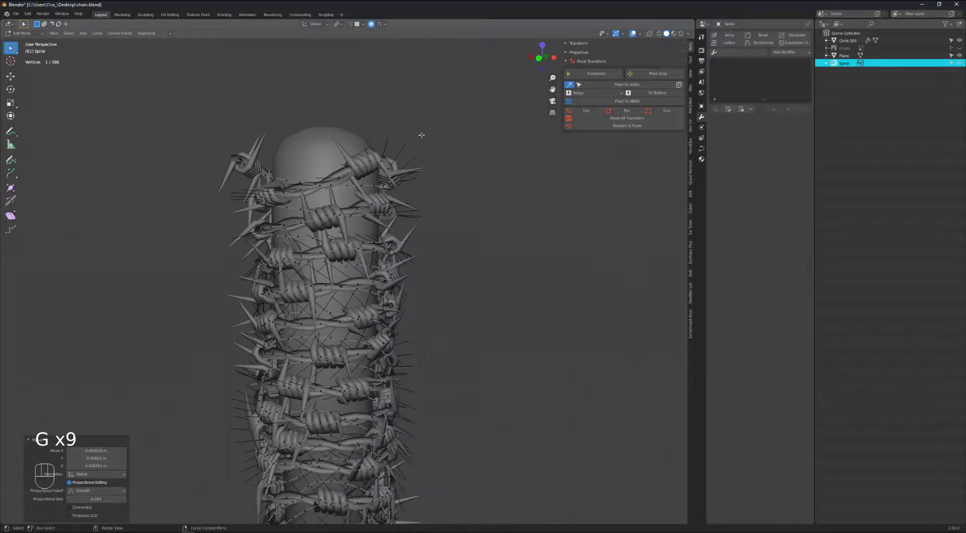
Step: Leave curve editing, preview the bat in Material Preview shading and enable Ambient Occlusion in the render settings
{"action": "left_click", "coordinate": [424, 93]}
{"action": "scroll", "coordinate": [433, 192], "scroll_direction": "down", "scroll_amount": 6}
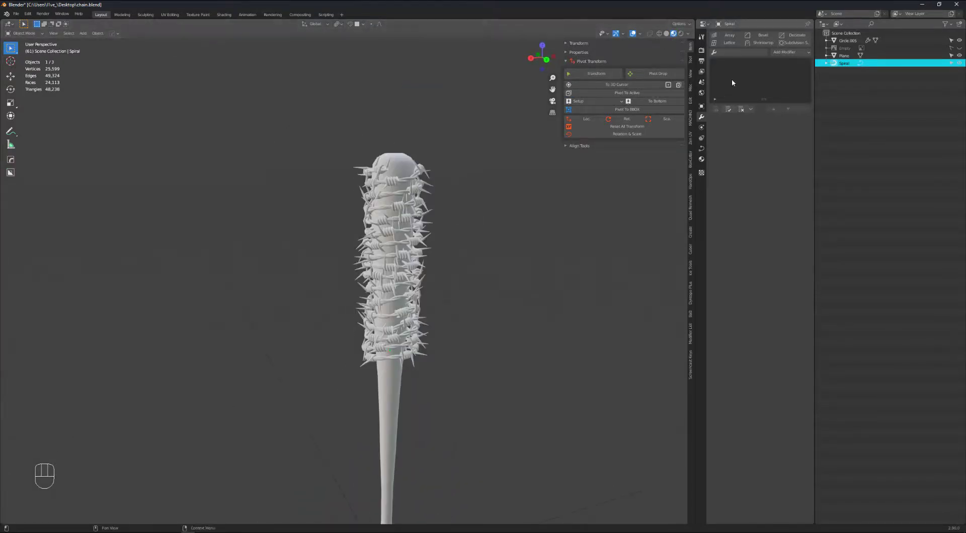
{"action": "left_click", "coordinate": [701, 50]}
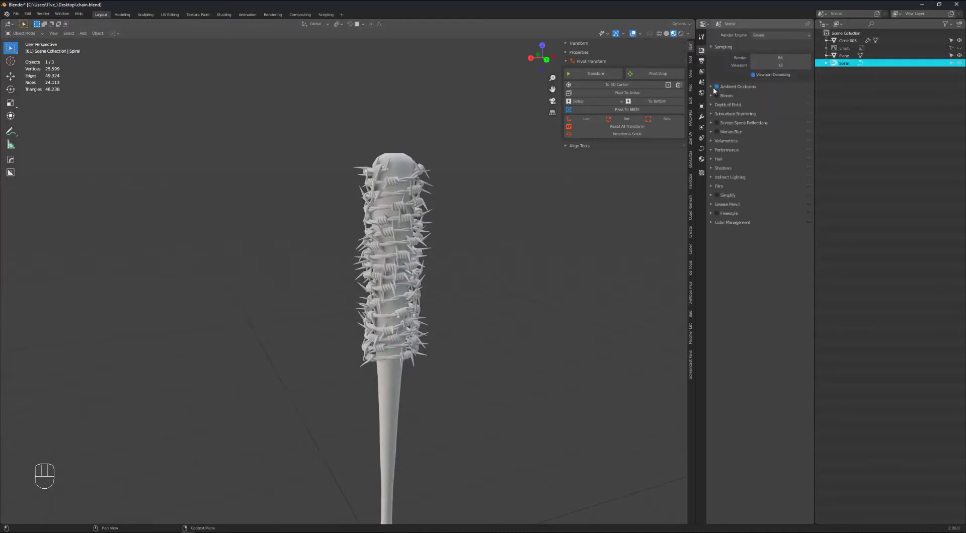
Step: Return to editing the spiral and pull the control point at the lower end of the wire in toward the handle
{"action": "middle_click_drag", "start_coordinate": [524, 206], "coordinate": [399, 345]}
{"action": "scroll", "coordinate": [446, 204], "scroll_direction": "up", "scroll_amount": 4}
{"action": "key", "text": "Tab"}
{"action": "key", "text": "g"}
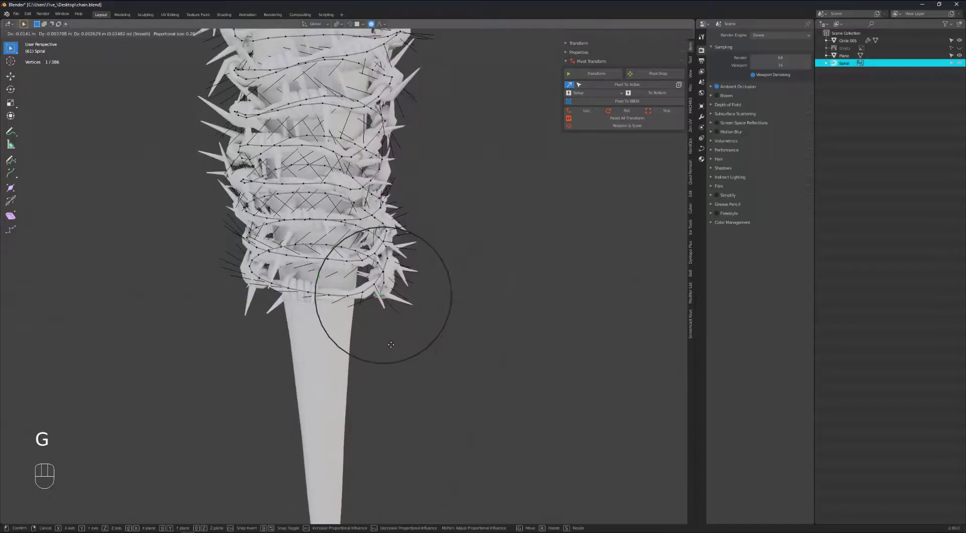
{"action": "left_click", "coordinate": [406, 222]}
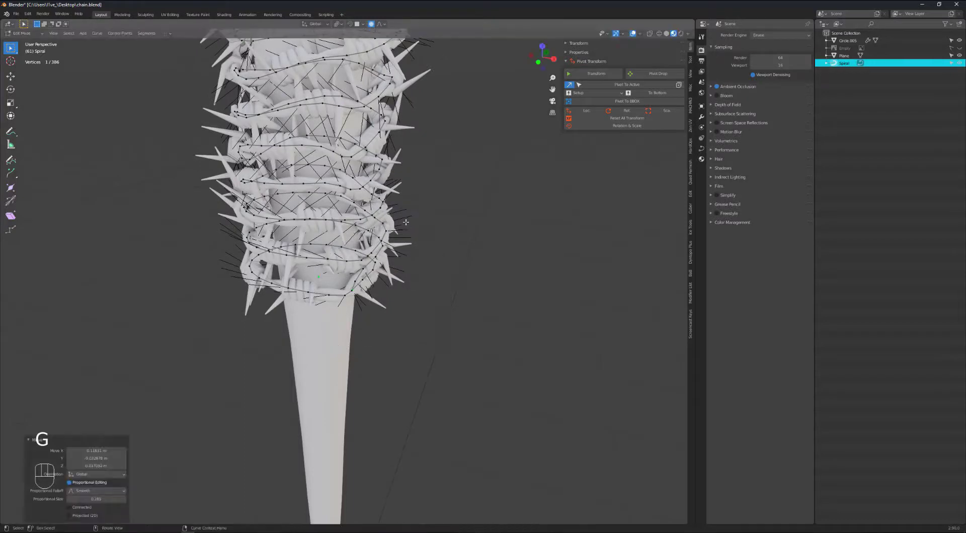
Step: Turn off proportional editing and move a control point at the bat's tip so the loose wire end lies closer to the bat
{"action": "middle_click_drag", "start_coordinate": [406, 221], "coordinate": [373, 436]}
{"action": "scroll", "coordinate": [380, 214], "scroll_direction": "down", "scroll_amount": 4}
{"action": "scroll", "coordinate": [397, 202], "scroll_direction": "up", "scroll_amount": 3}
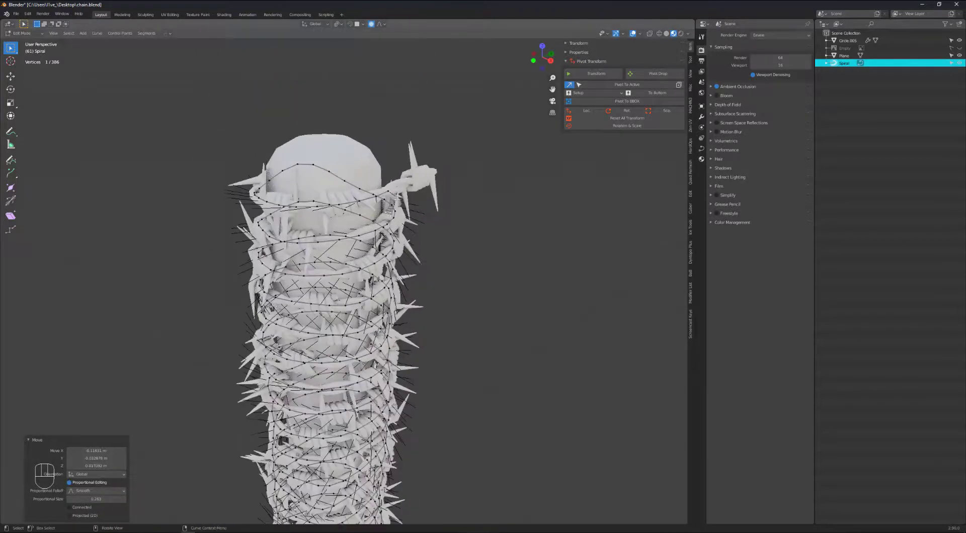
{"action": "scroll", "coordinate": [397, 199], "scroll_direction": "up", "scroll_amount": 2}
{"action": "middle_click_drag", "start_coordinate": [397, 198], "coordinate": [395, 283]}
{"action": "left_click", "coordinate": [403, 304]}
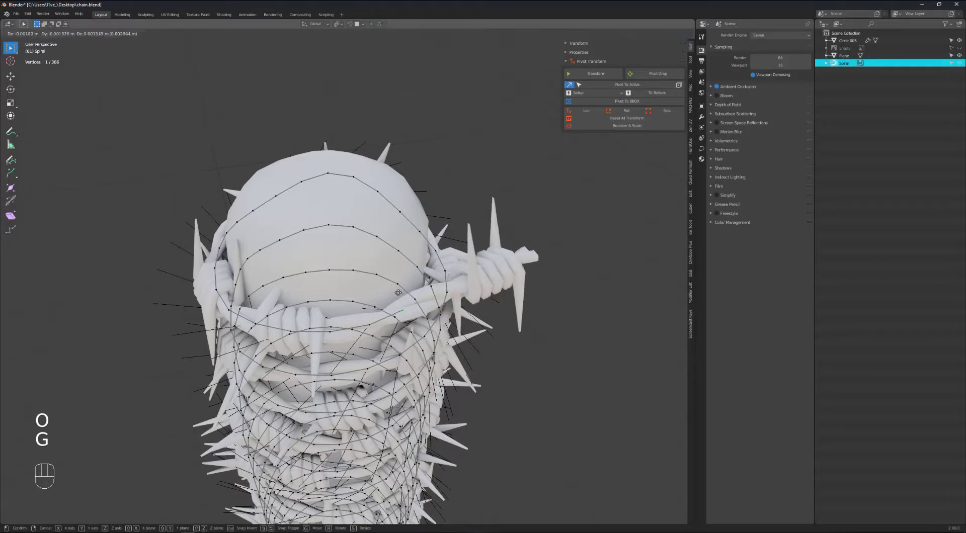
{"action": "left_click", "coordinate": [394, 290]}
{"action": "scroll", "coordinate": [526, 296], "scroll_direction": "down", "scroll_amount": 1}
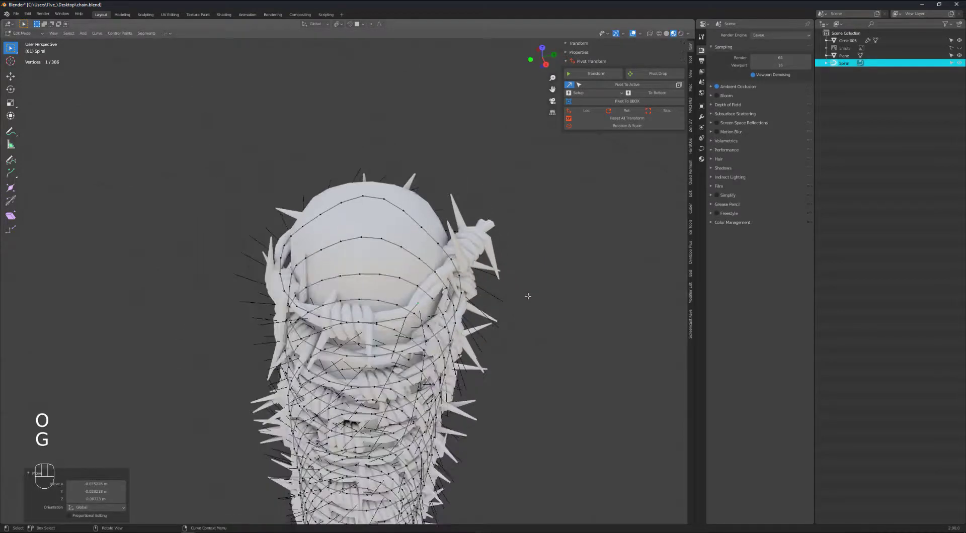
Step: Leave curve editing and examine the wrapped bat up close and as a whole from several sides
{"action": "left_click", "coordinate": [527, 298]}
{"action": "scroll", "coordinate": [527, 299], "scroll_direction": "down", "scroll_amount": 1}
{"action": "middle_click_drag", "start_coordinate": [527, 299], "coordinate": [452, 269]}
{"action": "middle_click_drag", "start_coordinate": [444, 304], "coordinate": [445, 233]}
{"action": "scroll", "coordinate": [485, 295], "scroll_direction": "down", "scroll_amount": 3}
{"action": "key", "text": "Tab"}
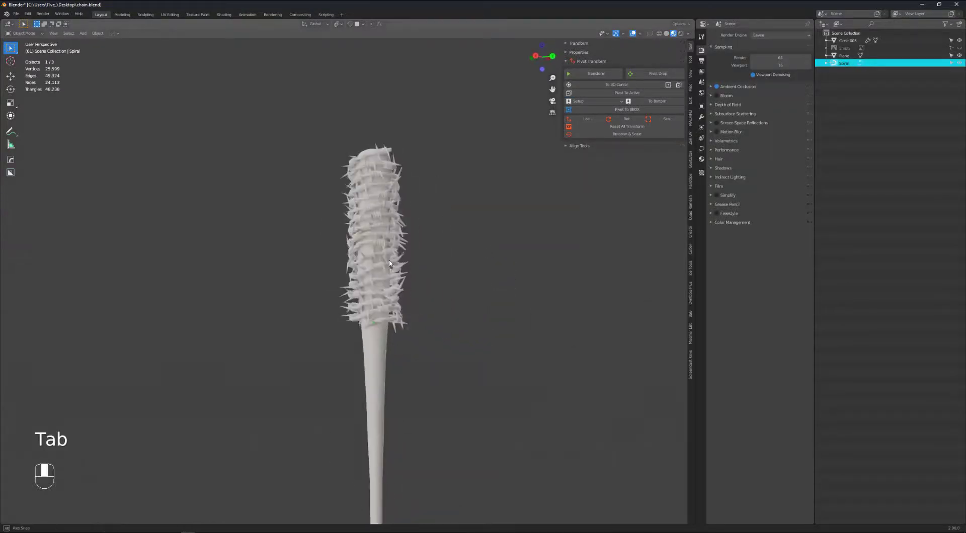
{"action": "scroll", "coordinate": [403, 259], "scroll_direction": "up", "scroll_amount": 3}
{"action": "middle_click_drag", "start_coordinate": [403, 259], "coordinate": [386, 277]}
{"action": "scroll", "coordinate": [419, 277], "scroll_direction": "down", "scroll_amount": 4}
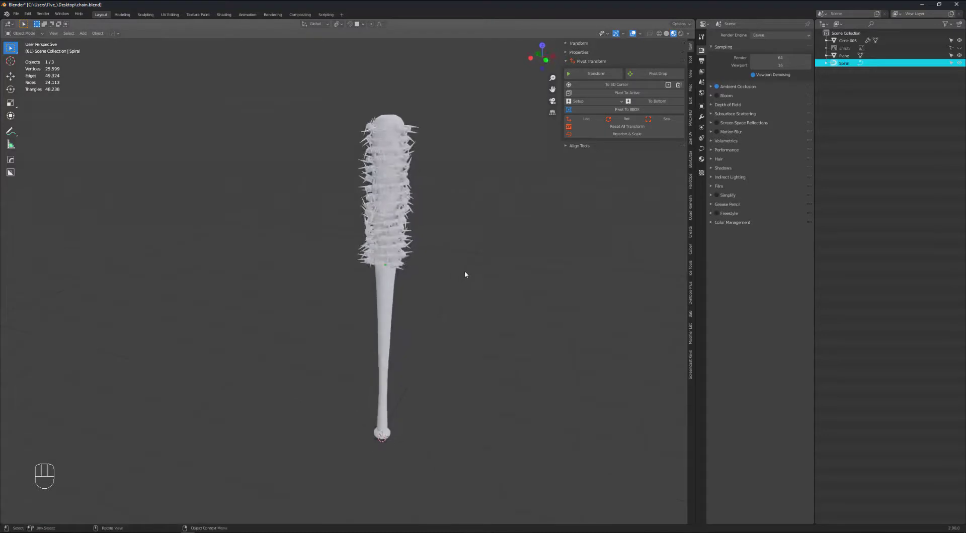
{"action": "middle_click_drag", "start_coordinate": [464, 274], "coordinate": [446, 269]}
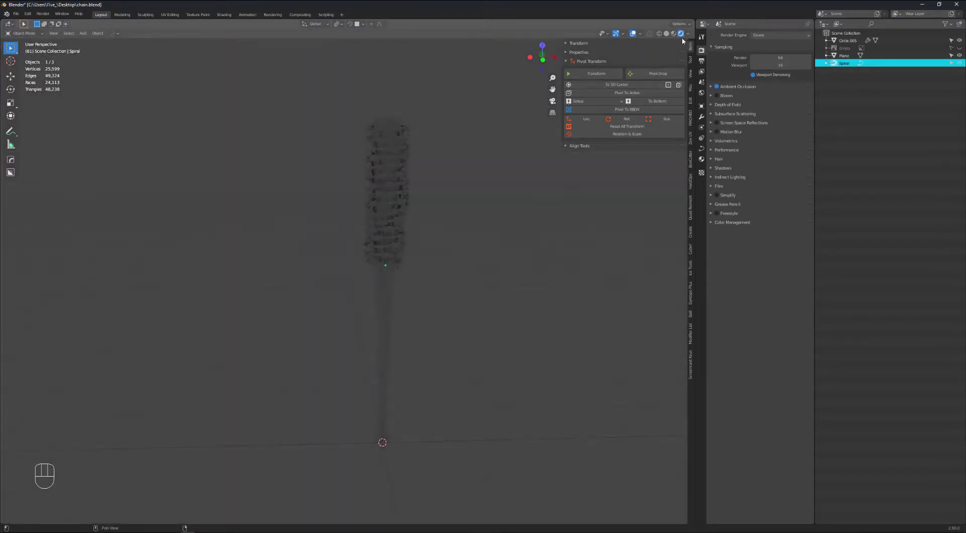
Step: Choose a different environment light for the Material Preview shading and switch the viewport back to Solid shading
{"action": "left_click", "coordinate": [673, 33]}
{"action": "left_click", "coordinate": [688, 34]}
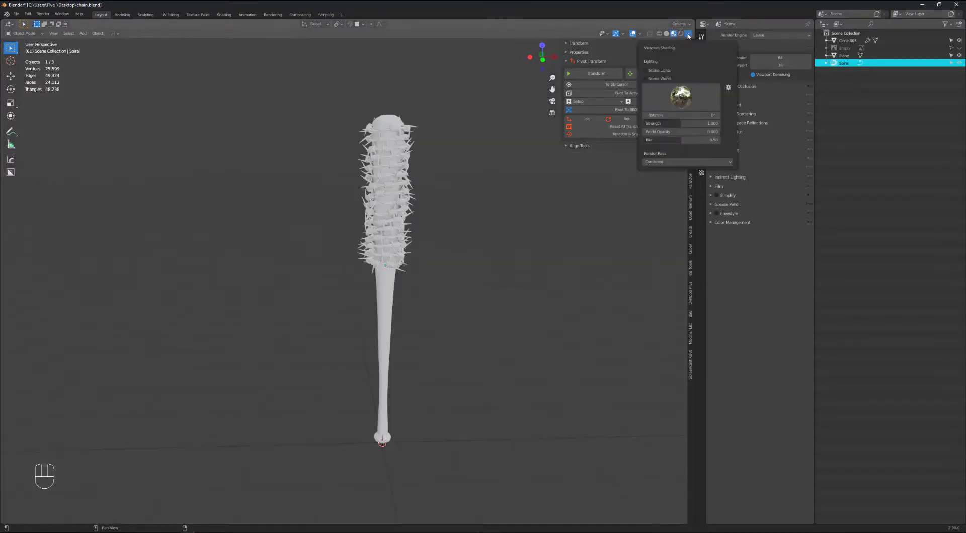
{"action": "left_click", "coordinate": [678, 92]}
{"action": "left_click", "coordinate": [678, 123]}
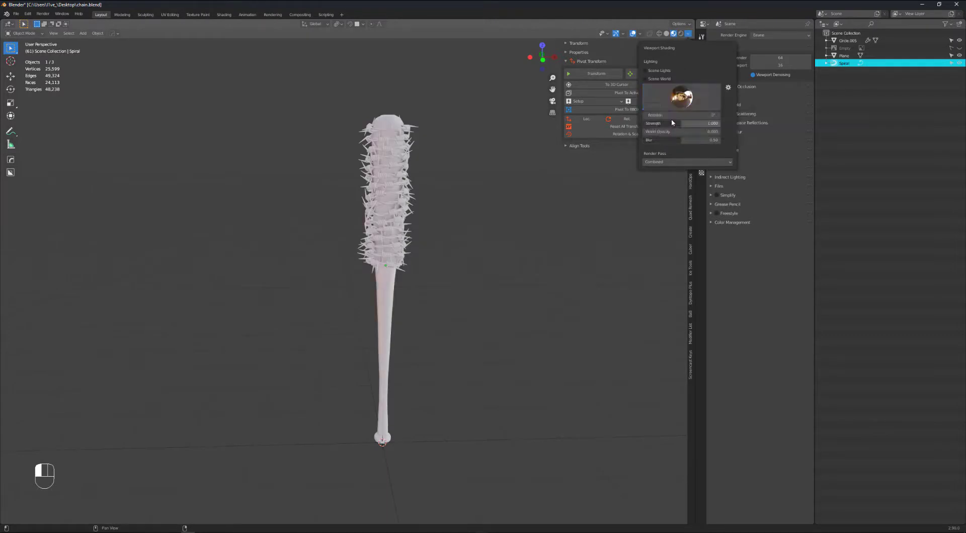
{"action": "left_click", "coordinate": [667, 33]}
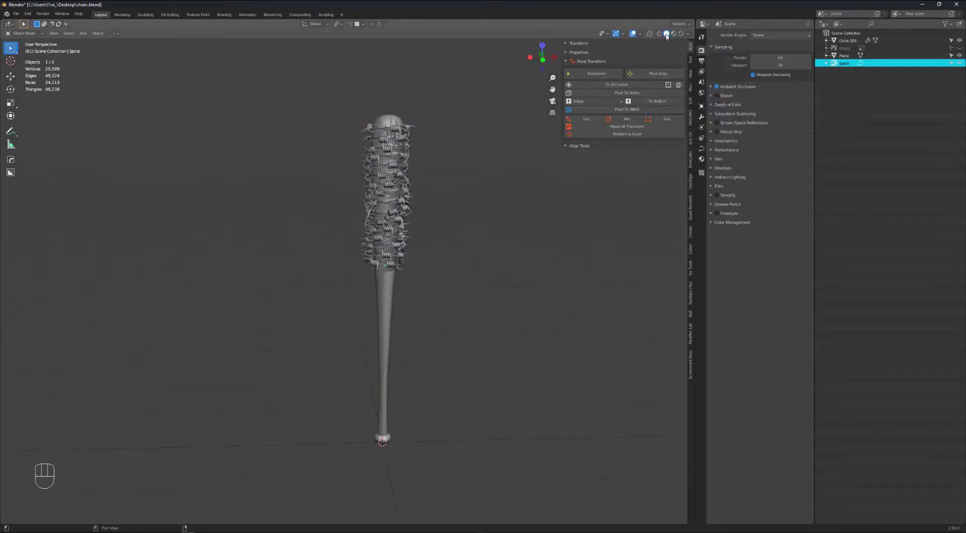